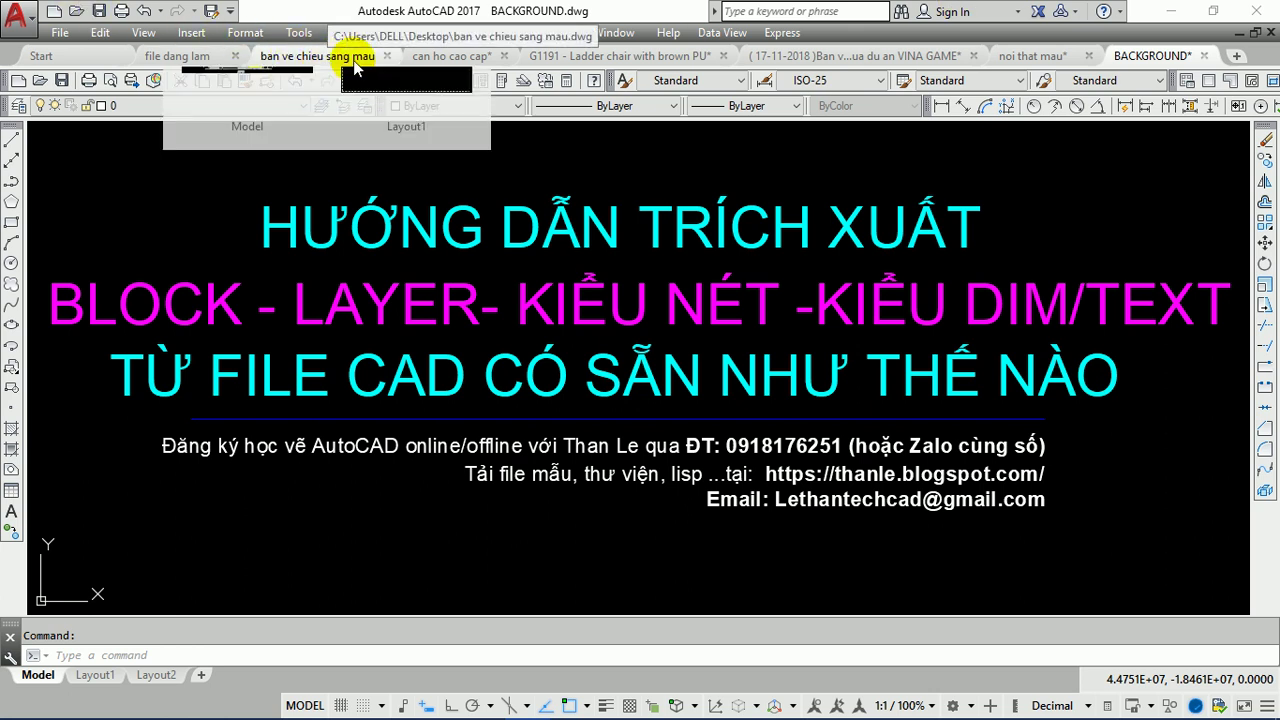
Step: Switch to the noi that mau drawing and pan and zoom across its furniture sheets
click(1035, 55)
middle_drag(398, 388, 764, 366)
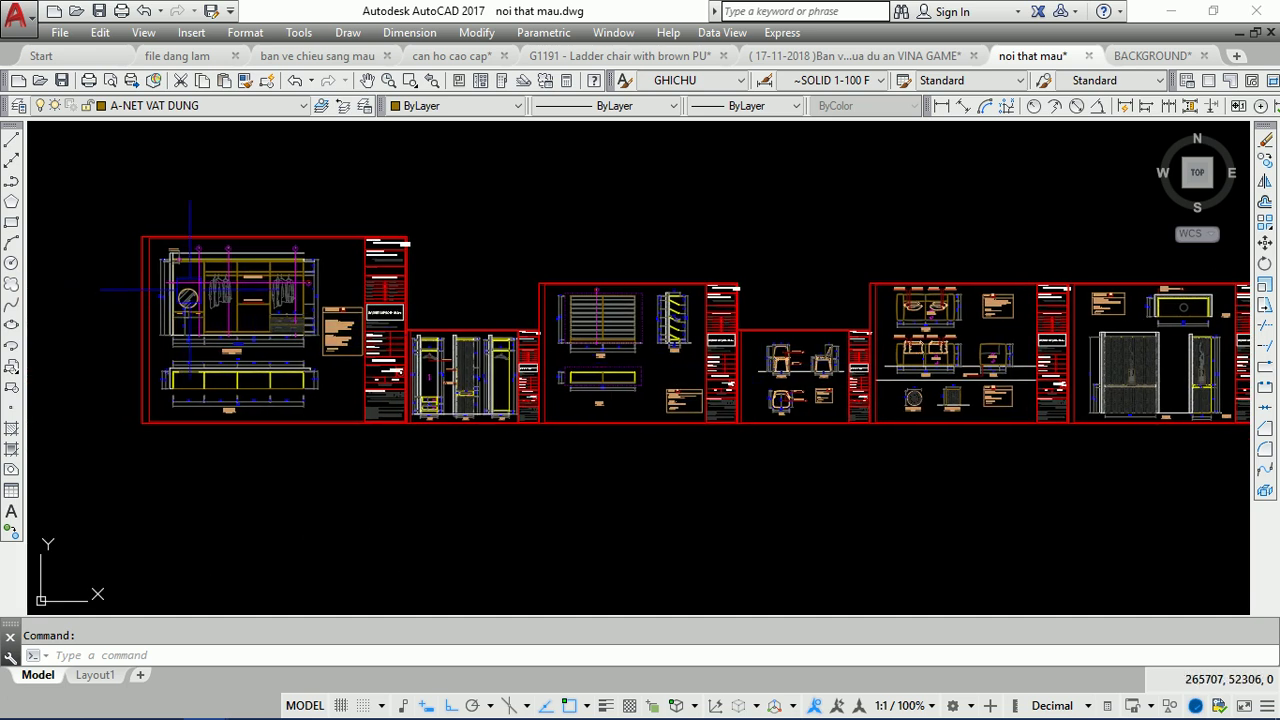
middle_drag(190, 290, 338, 302)
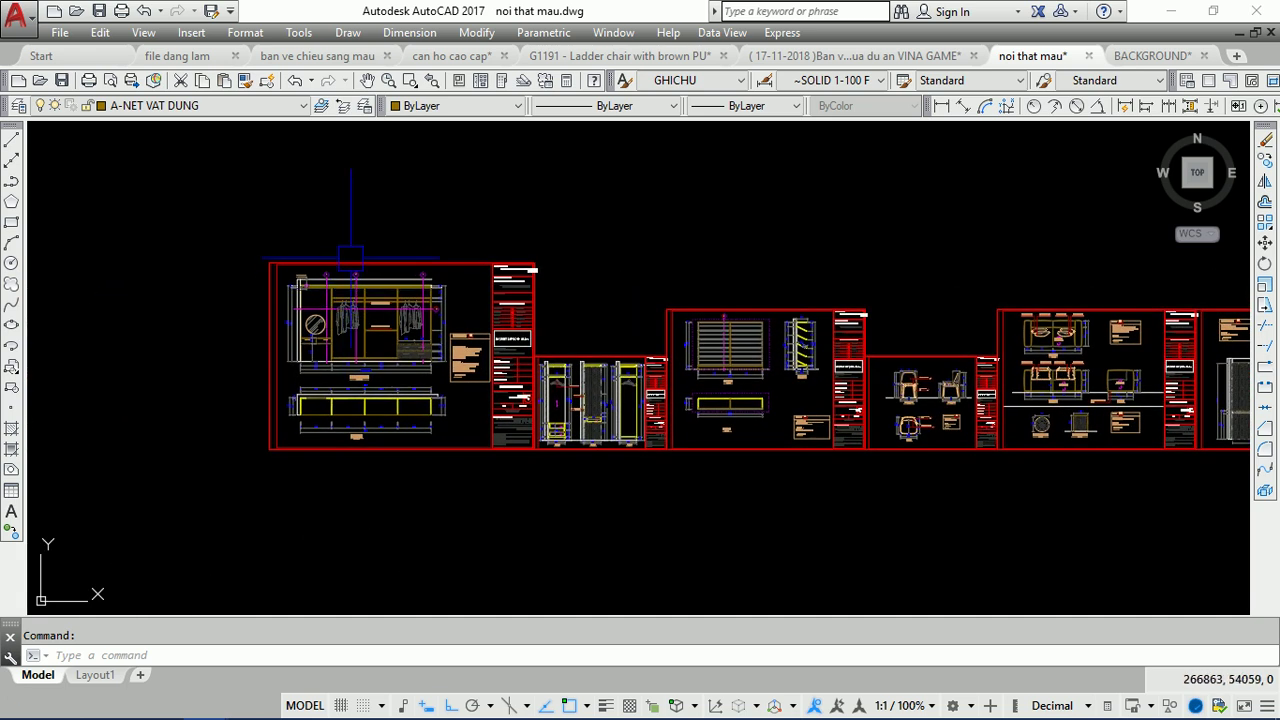
scroll(305, 335, down, 5)
scroll(315, 328, up, 5)
middle_drag(700, 400, 430, 390)
scroll(575, 320, up, 1)
scroll(575, 320, up, 2)
scroll(575, 320, up, 2)
scroll(575, 320, down, 2)
scroll(600, 330, down, 3)
scroll(678, 350, up, 3)
Step: Pan over the sofa, chair and wardrobe sheets, zooming in to inspect them
middle_drag(678, 350, 1200, 345)
mouse_move(350, 340)
middle_down()
mouse_move(520, 342)
mouse_move(466, 330)
middle_up()
scroll(520, 342, up, 2)
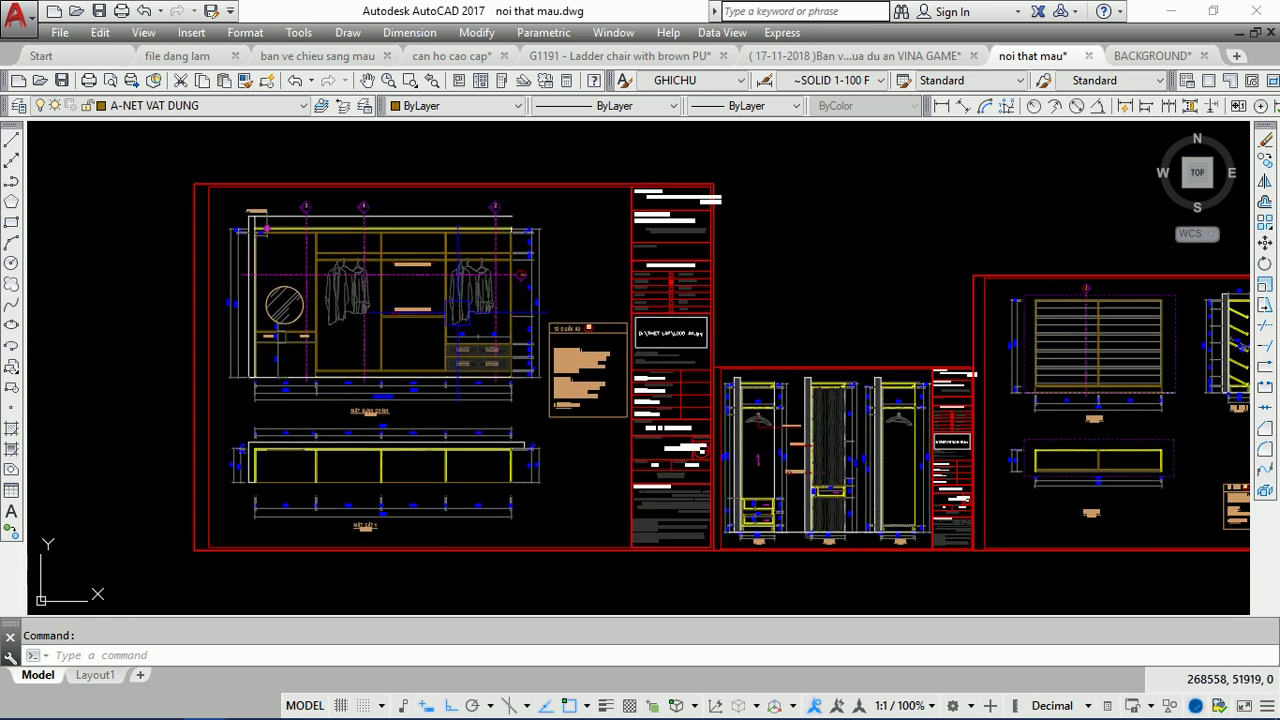
scroll(466, 330, down, 4)
scroll(374, 296, up, 4)
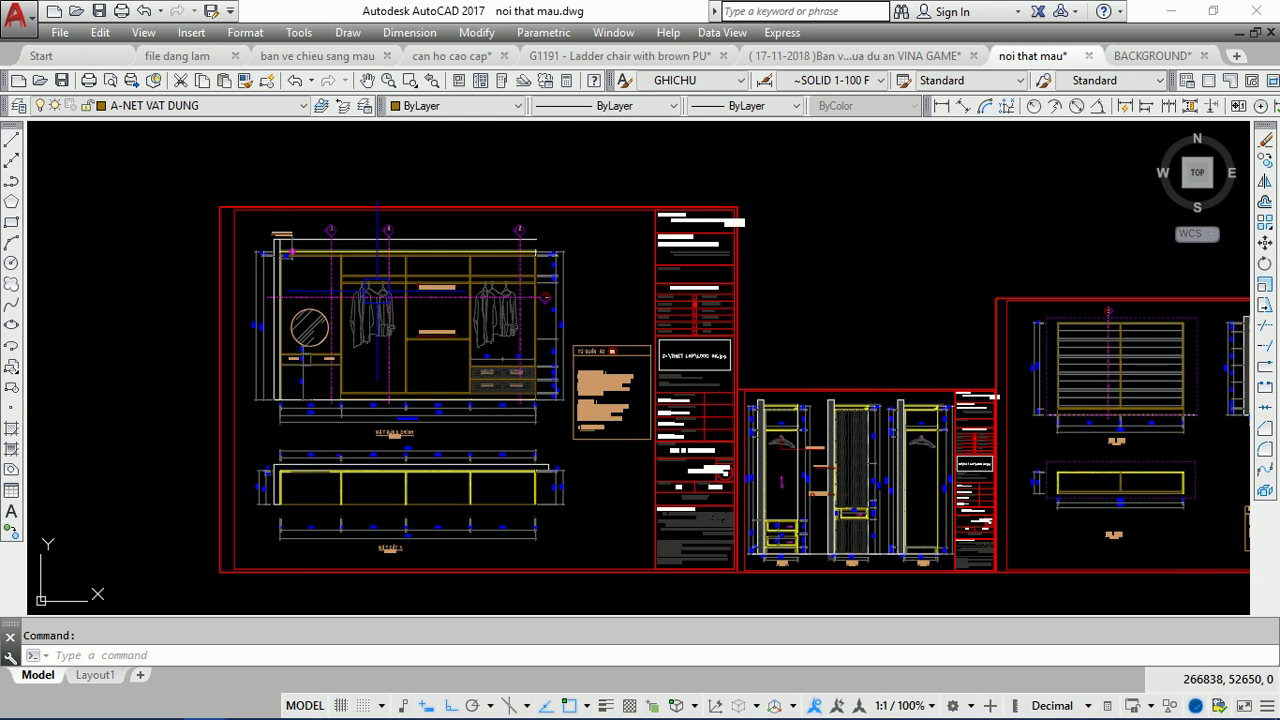
scroll(376, 296, up, 3)
scroll(390, 300, up, 1)
scroll(441, 316, down, 6)
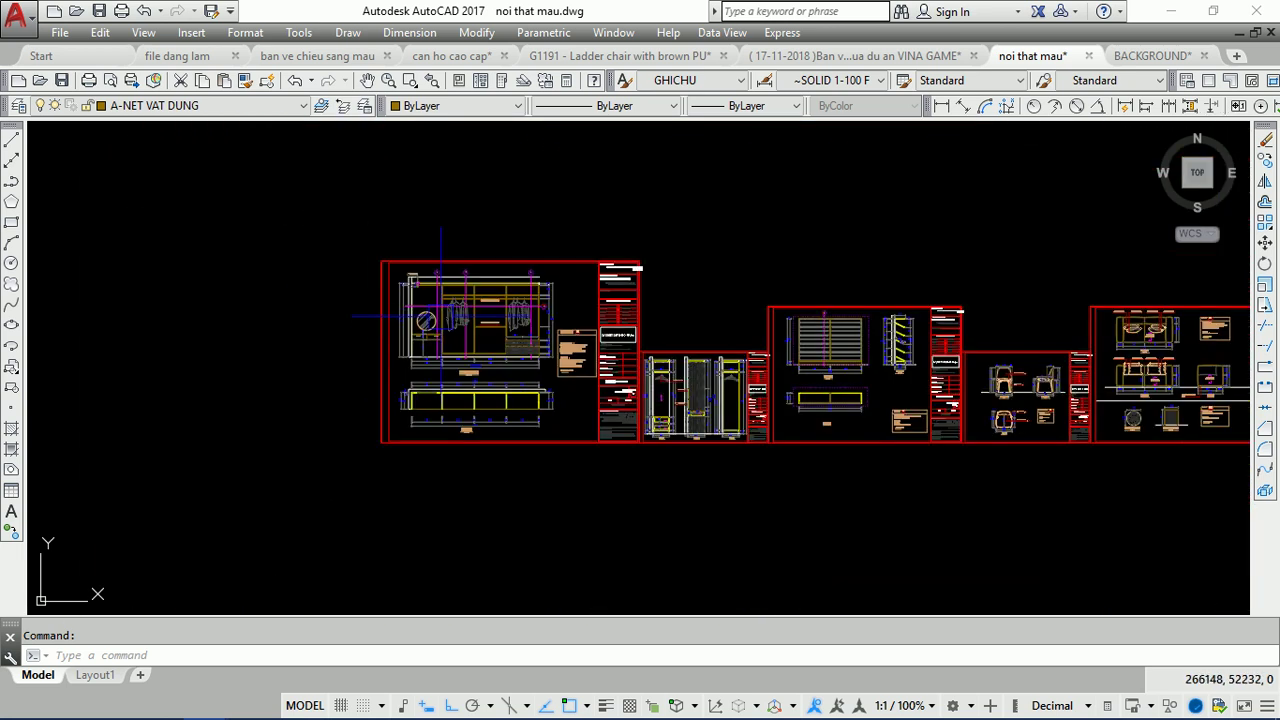
middle_drag(441, 316, 161, 308)
click(171, 105)
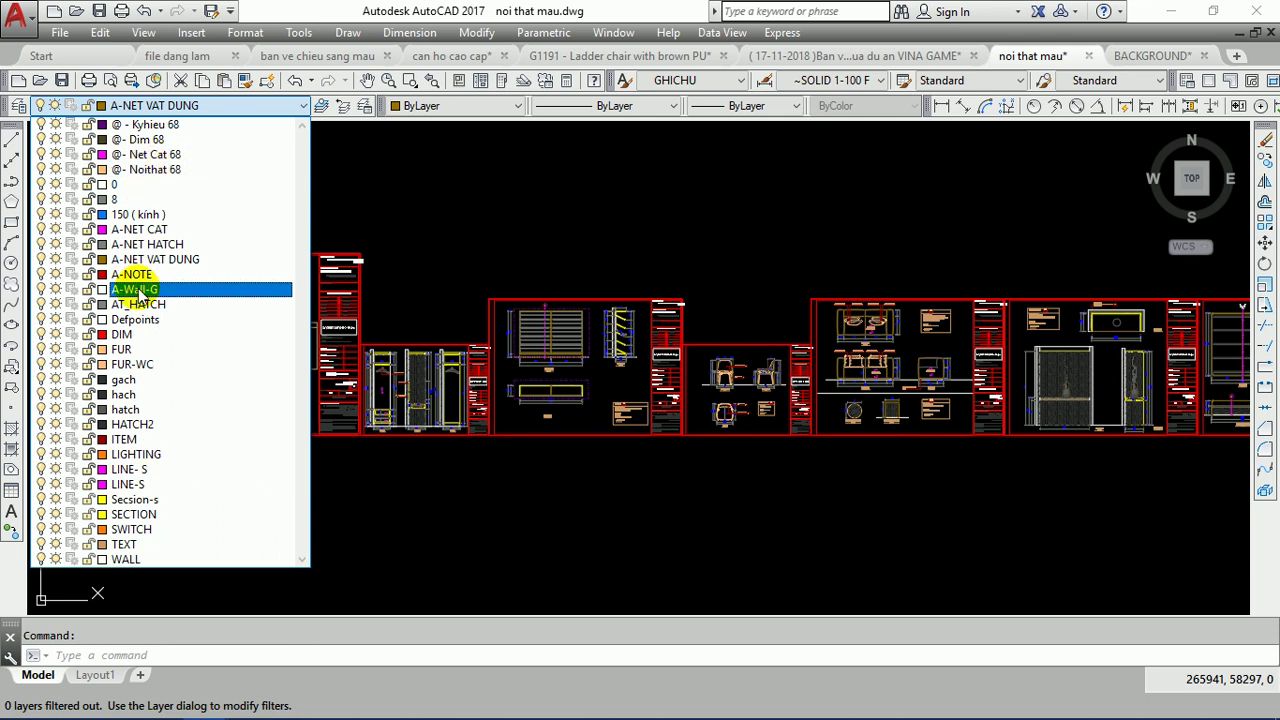
click(450, 179)
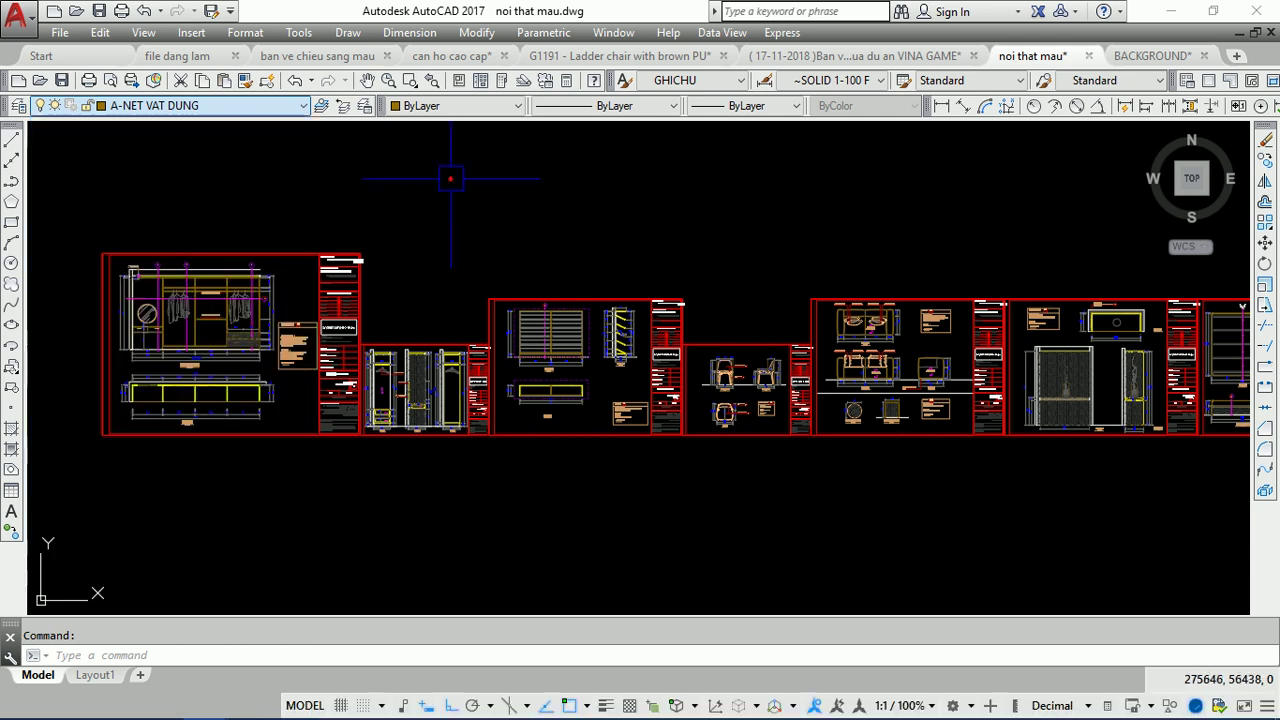
click(441, 107)
click(589, 190)
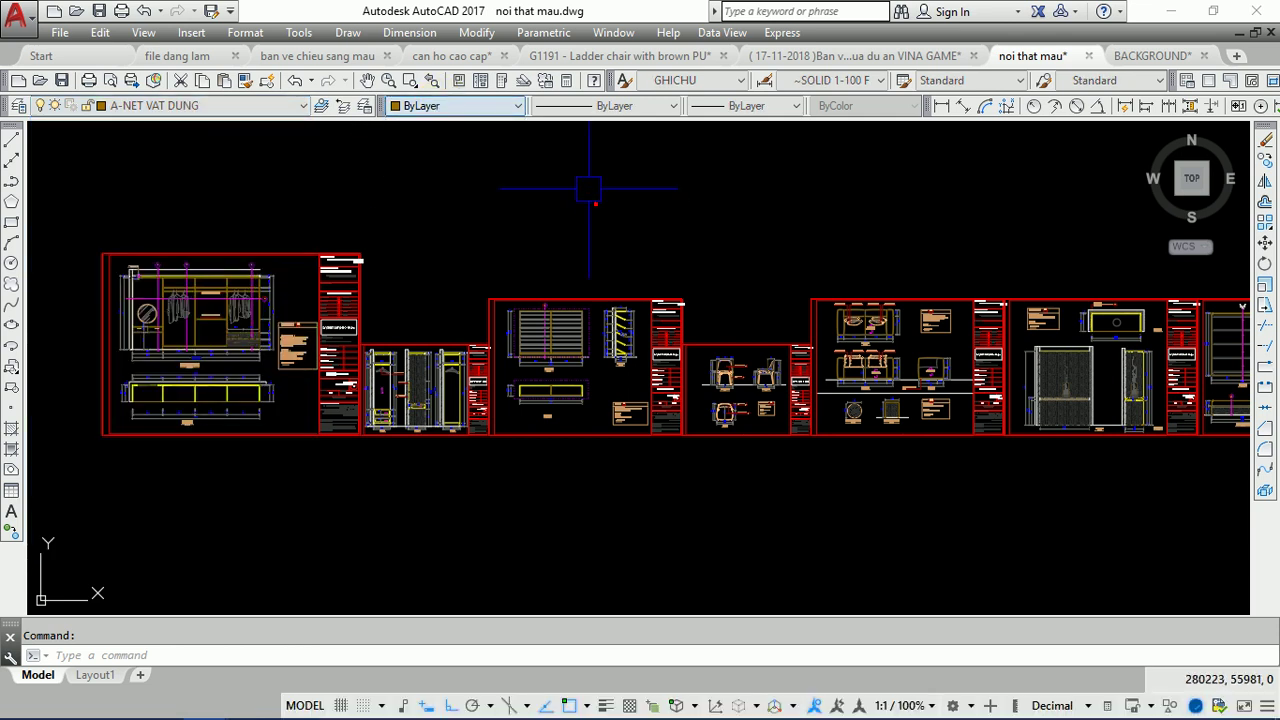
click(630, 106)
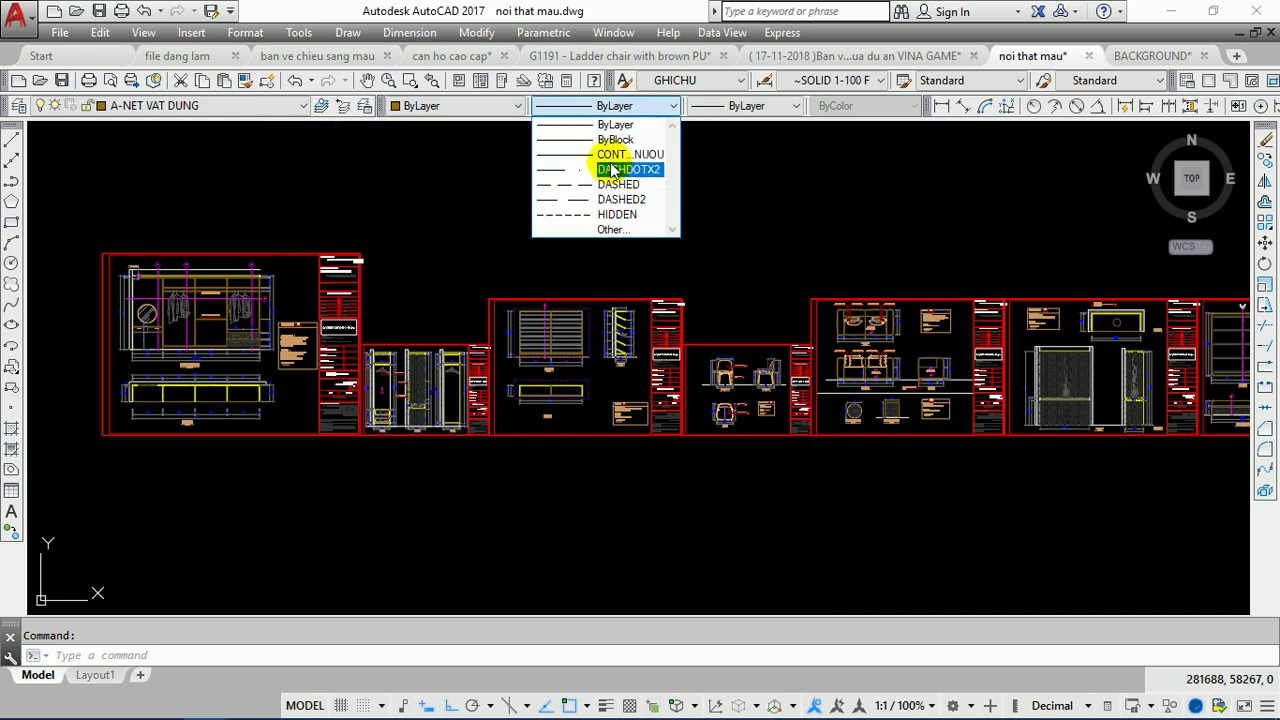
click(762, 187)
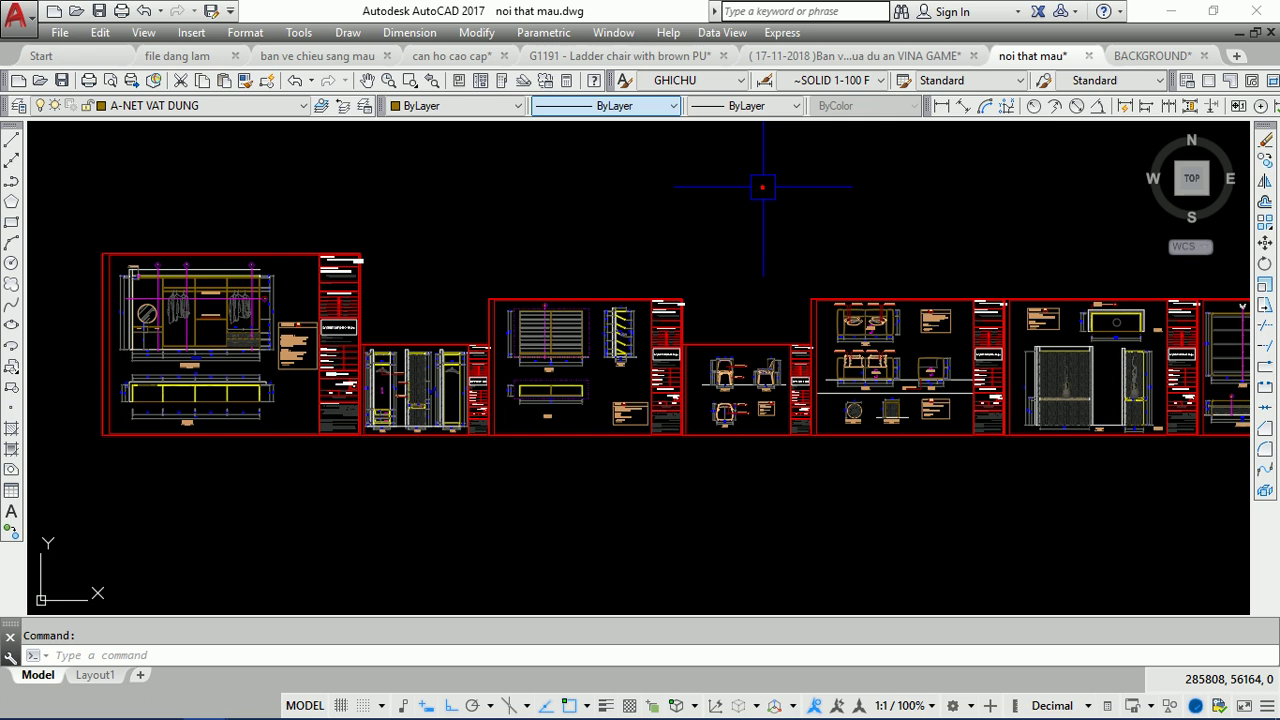
click(723, 80)
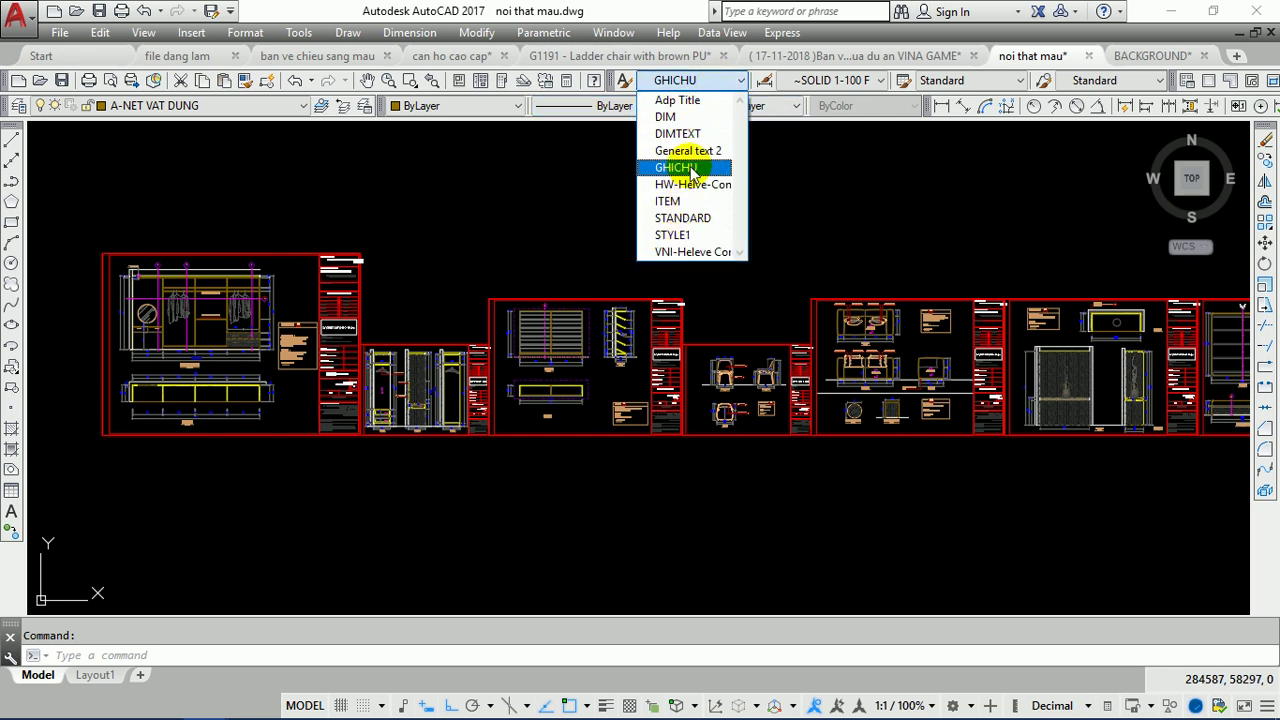
click(714, 167)
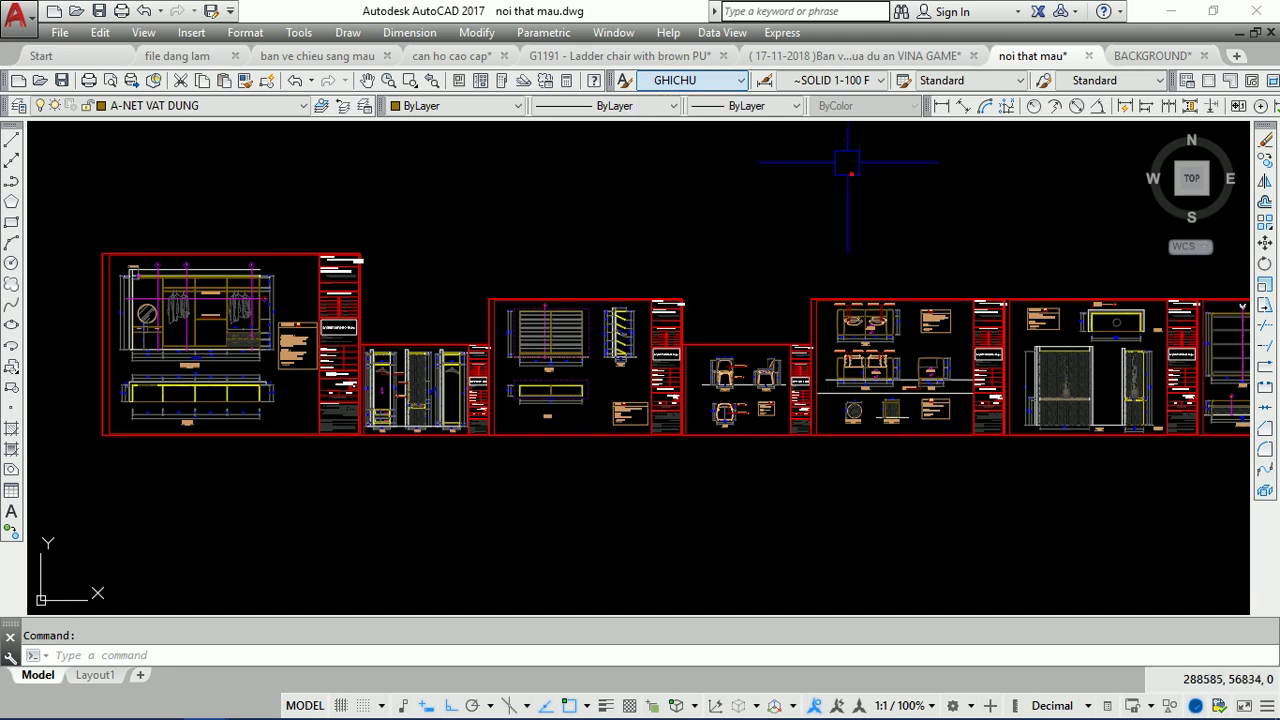
click(835, 82)
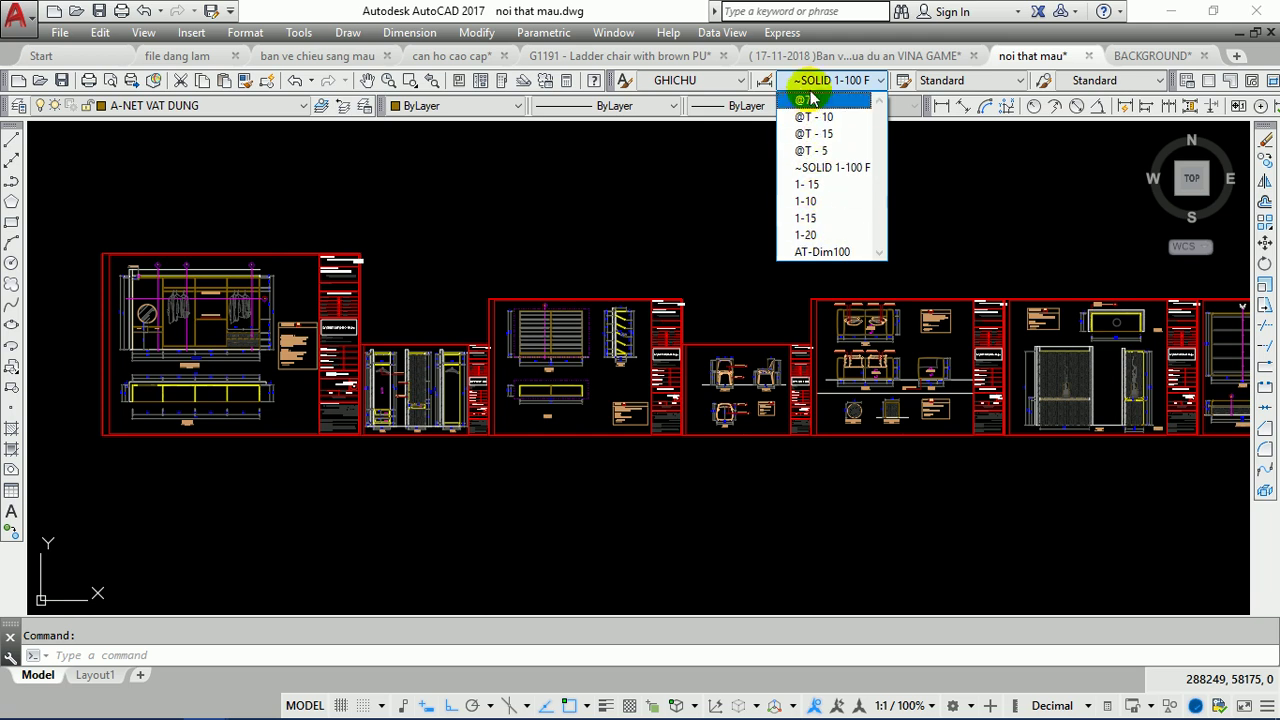
click(677, 201)
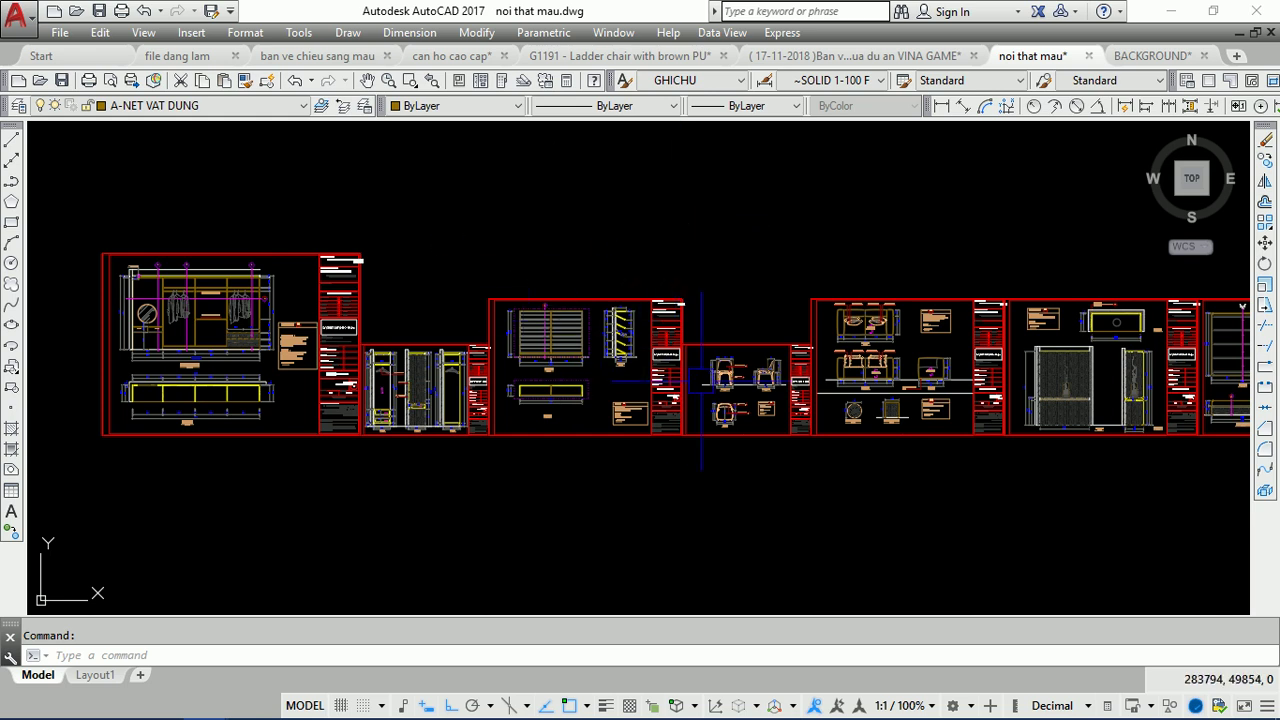
Step: Flip through the ban ve chieu sang mau, can ho cao cap, G1191 and door-detail drawings, ending on file dang lam
scroll(700, 330, up, 3)
scroll(697, 268, down, 3)
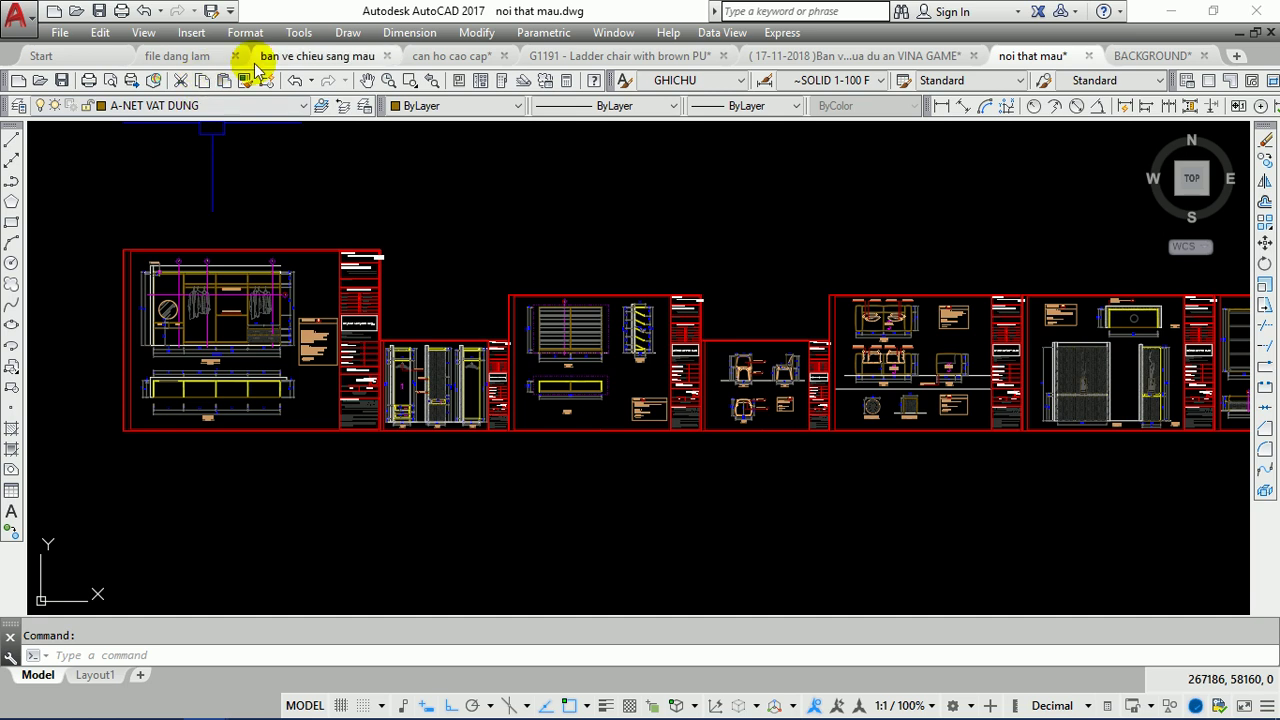
click(366, 57)
click(445, 57)
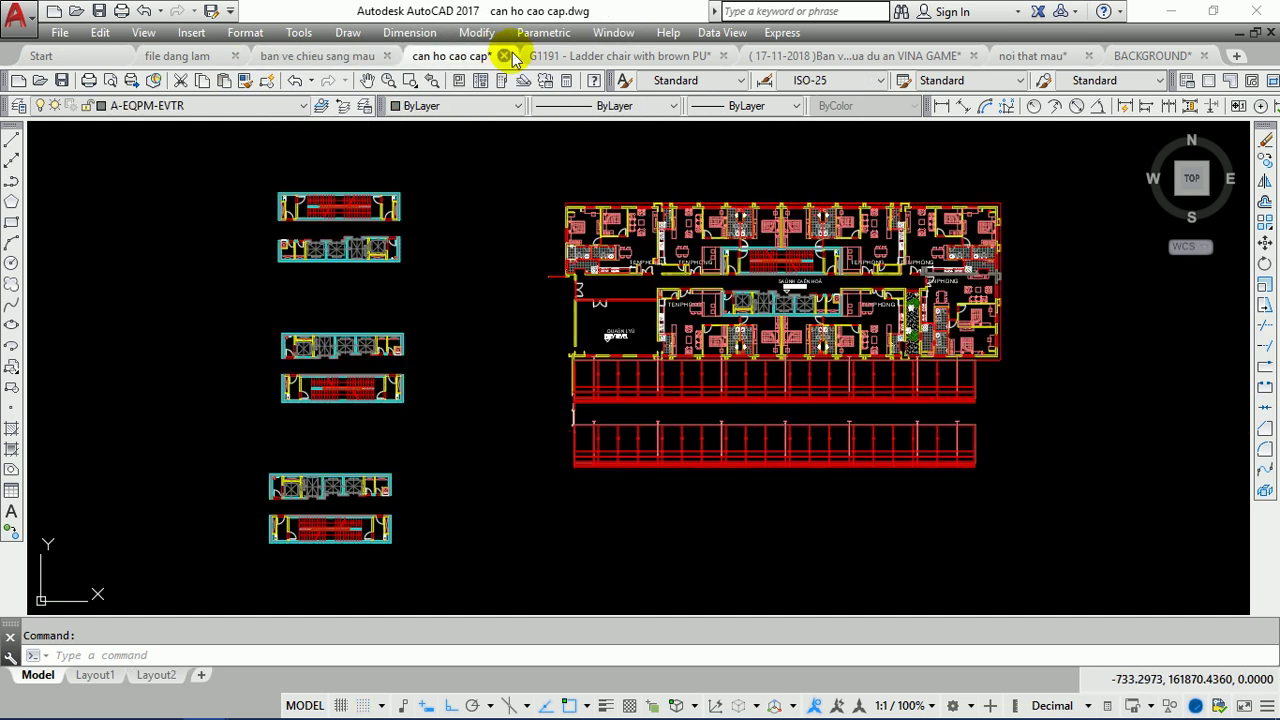
click(315, 57)
click(449, 57)
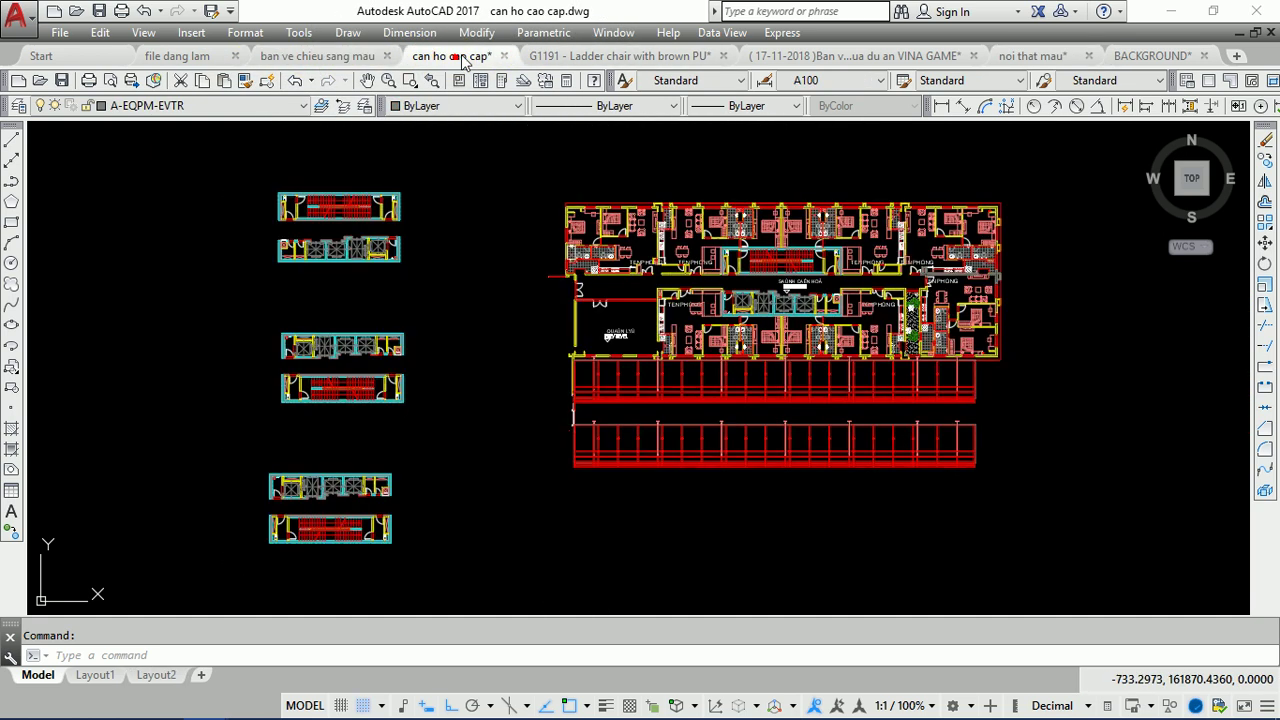
click(565, 57)
click(827, 58)
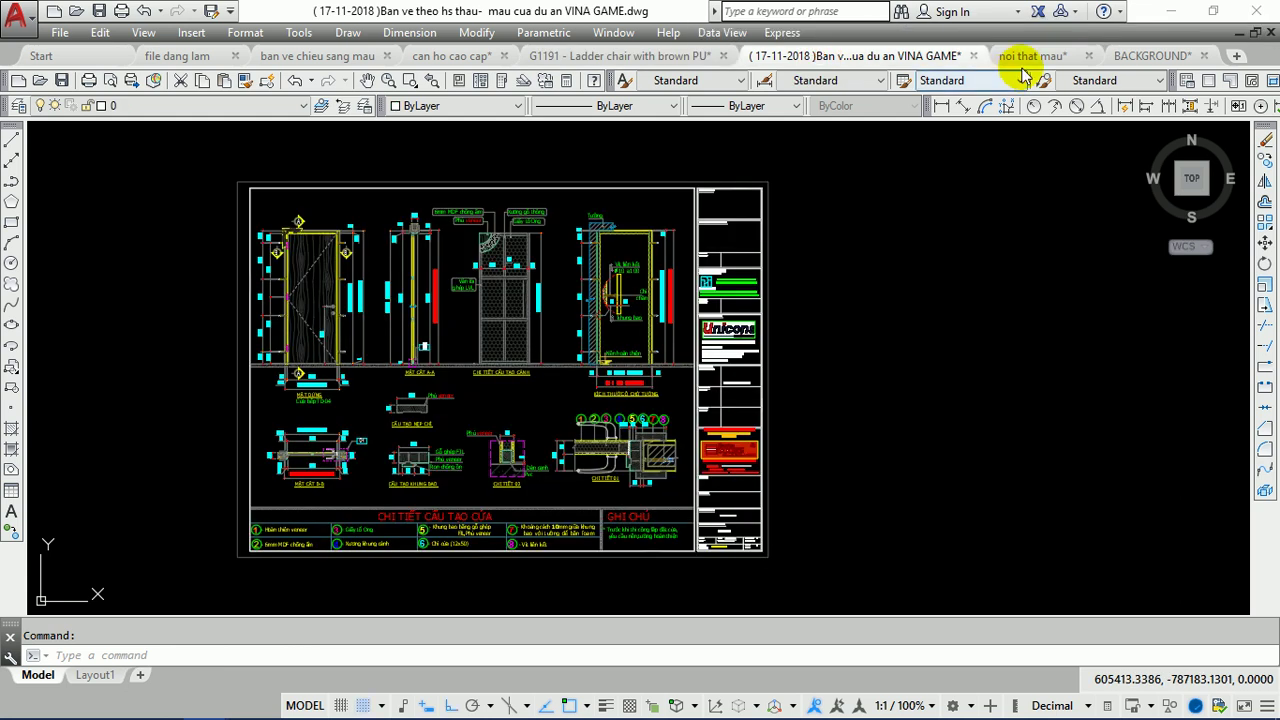
click(1030, 56)
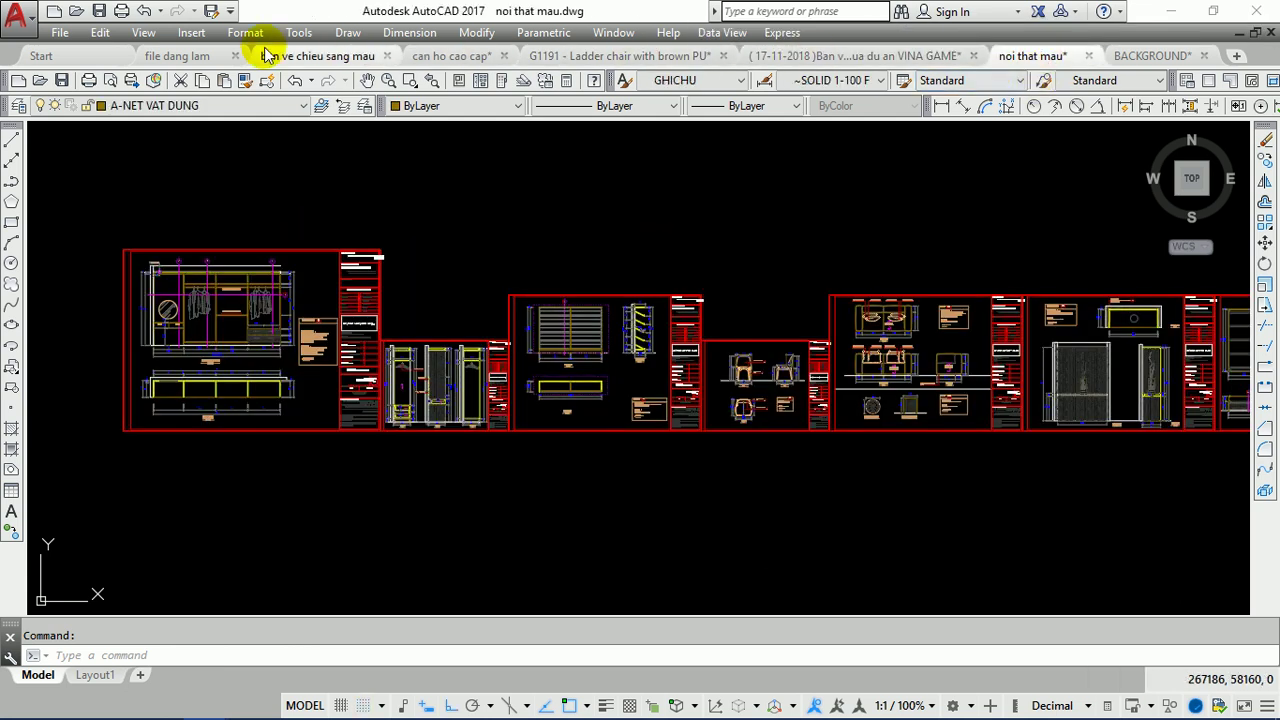
click(186, 58)
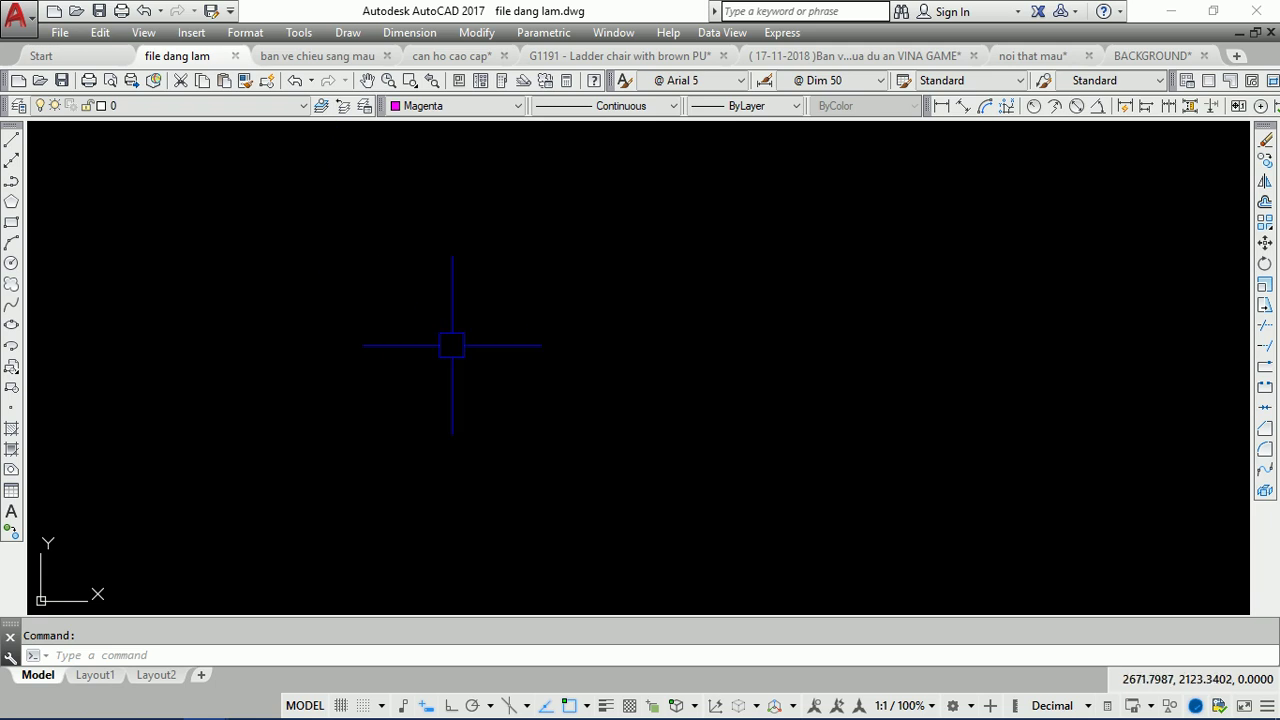
Step: Cycle through all the open drawings once more and return to the empty file dang lam drawing
click(305, 55)
click(455, 56)
click(587, 55)
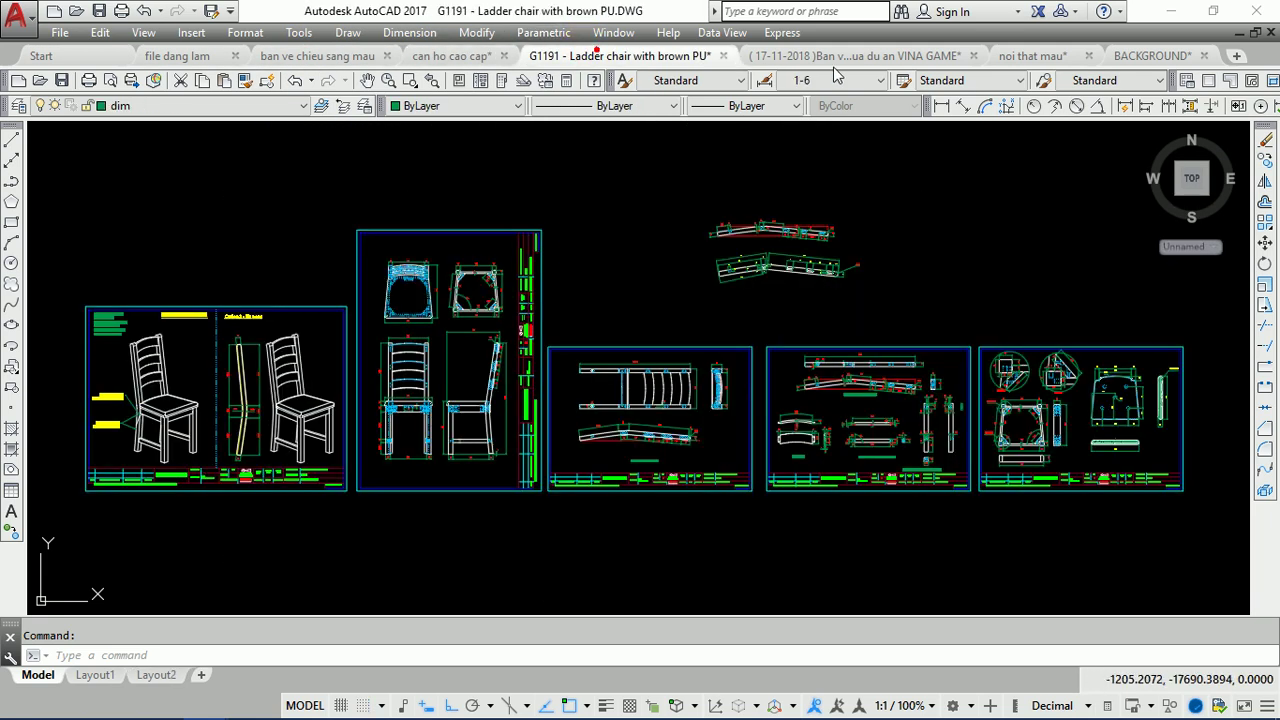
click(850, 56)
click(1032, 55)
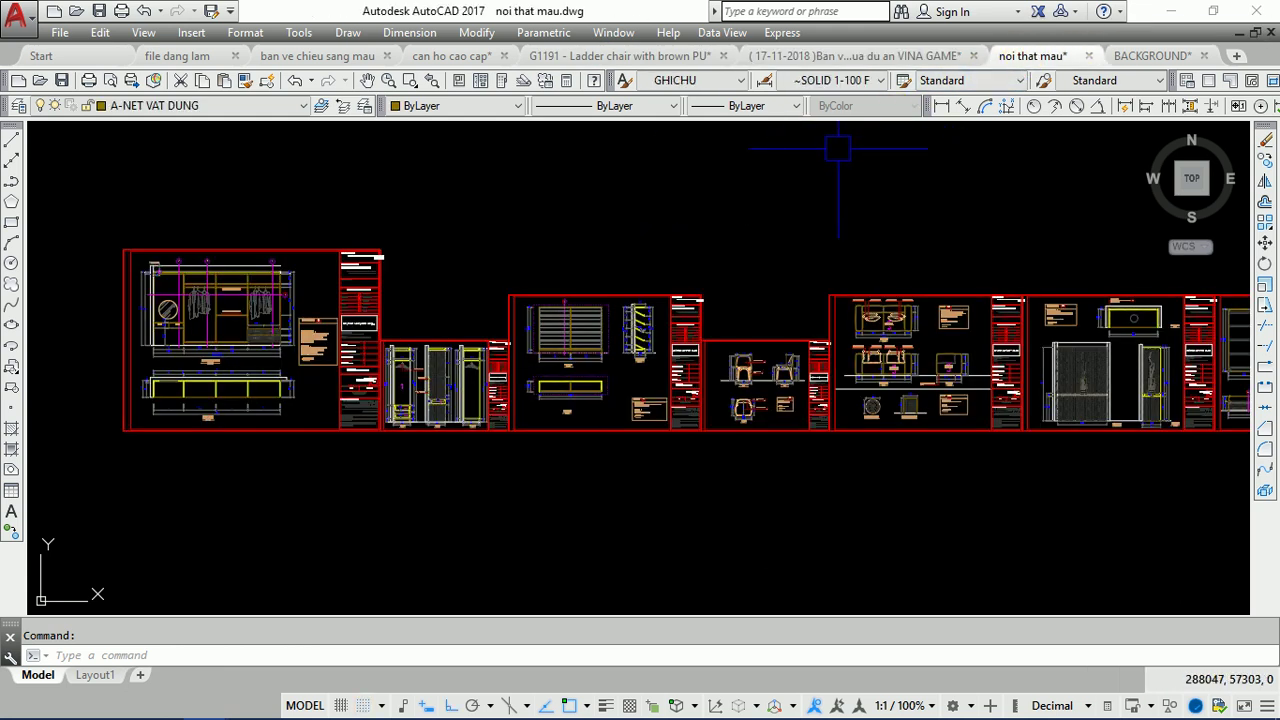
click(168, 55)
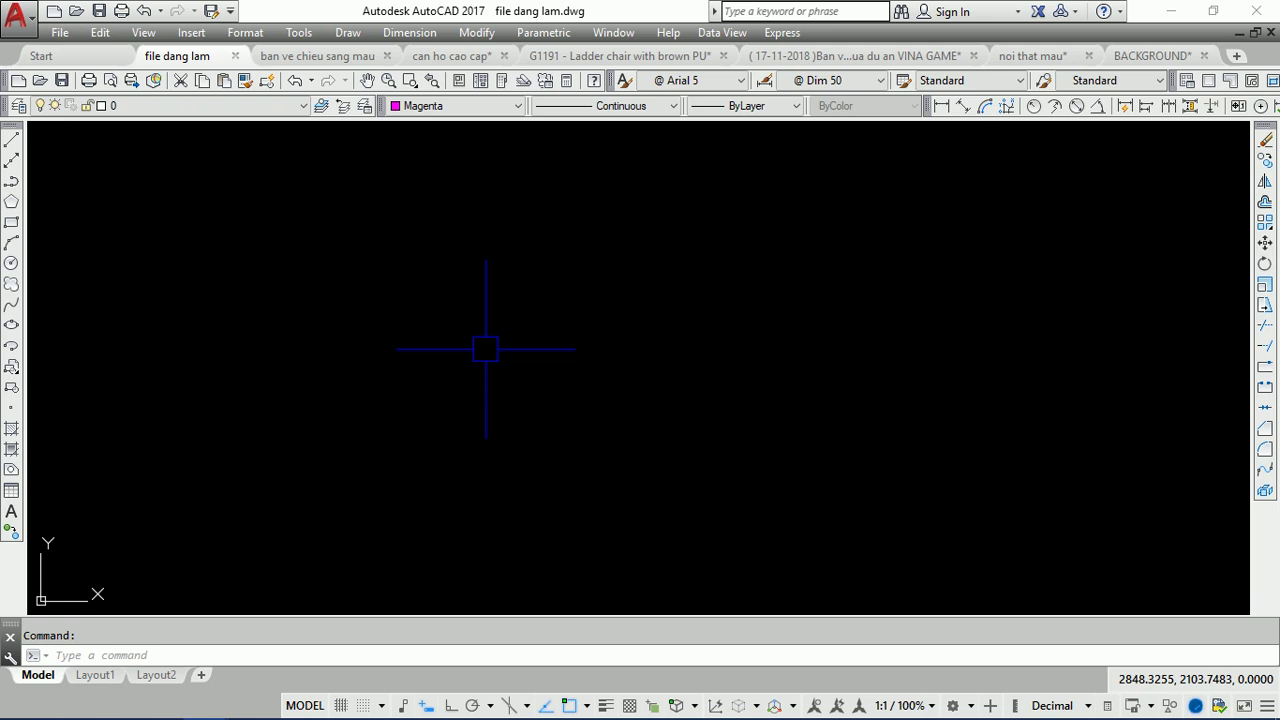
Step: Open DesignCenter with Ctrl+2, close it, and reopen it from Tools > Palettes > DesignCenter
key(ctrl+2)
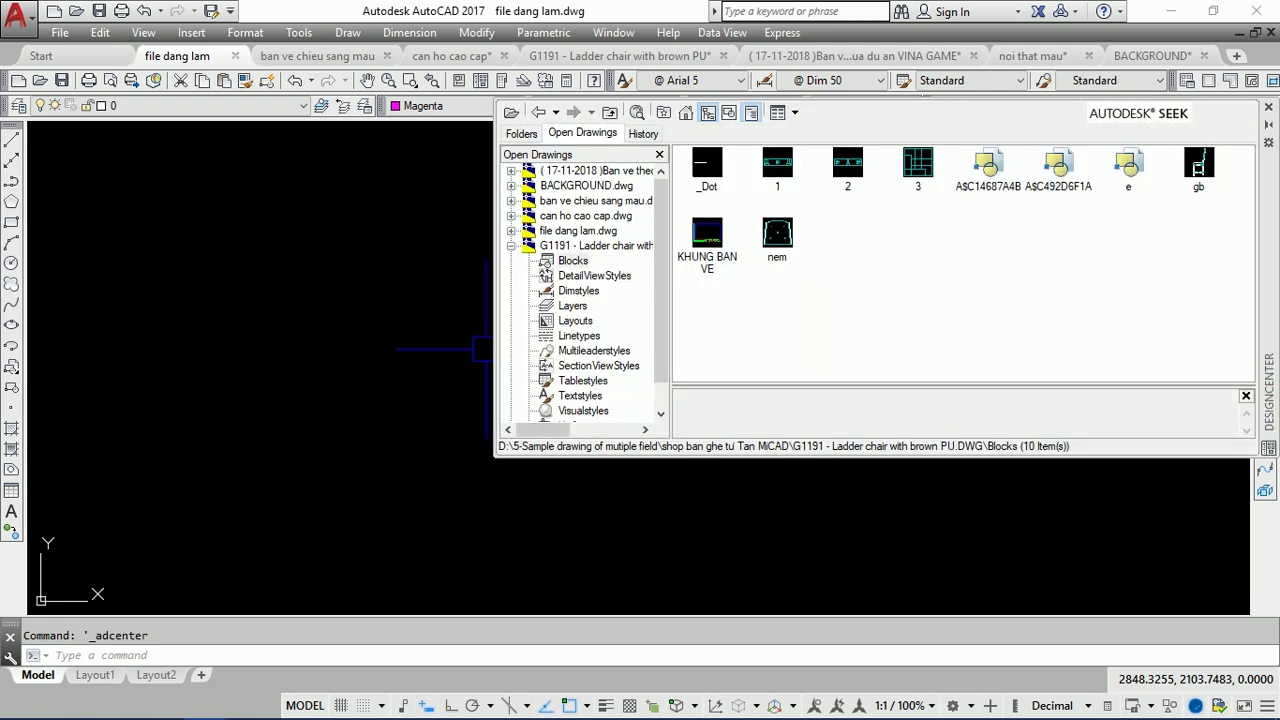
click(1268, 107)
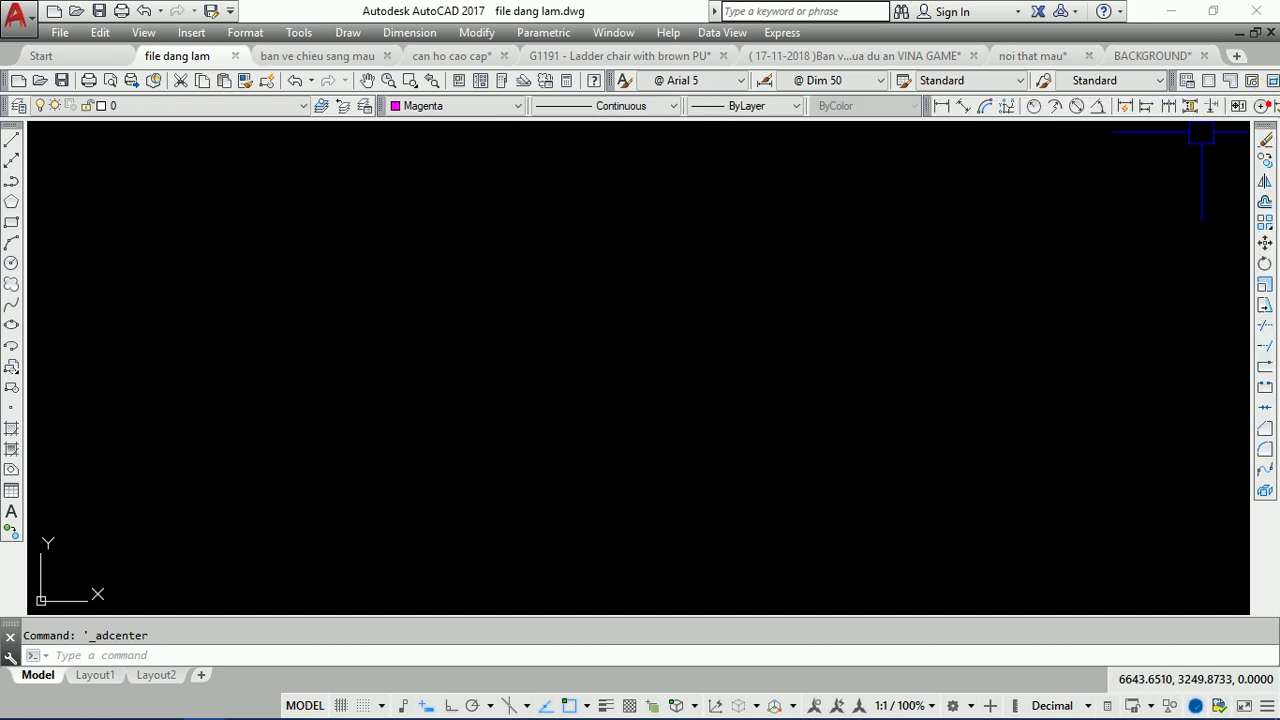
click(300, 33)
mouse_move(327, 42)
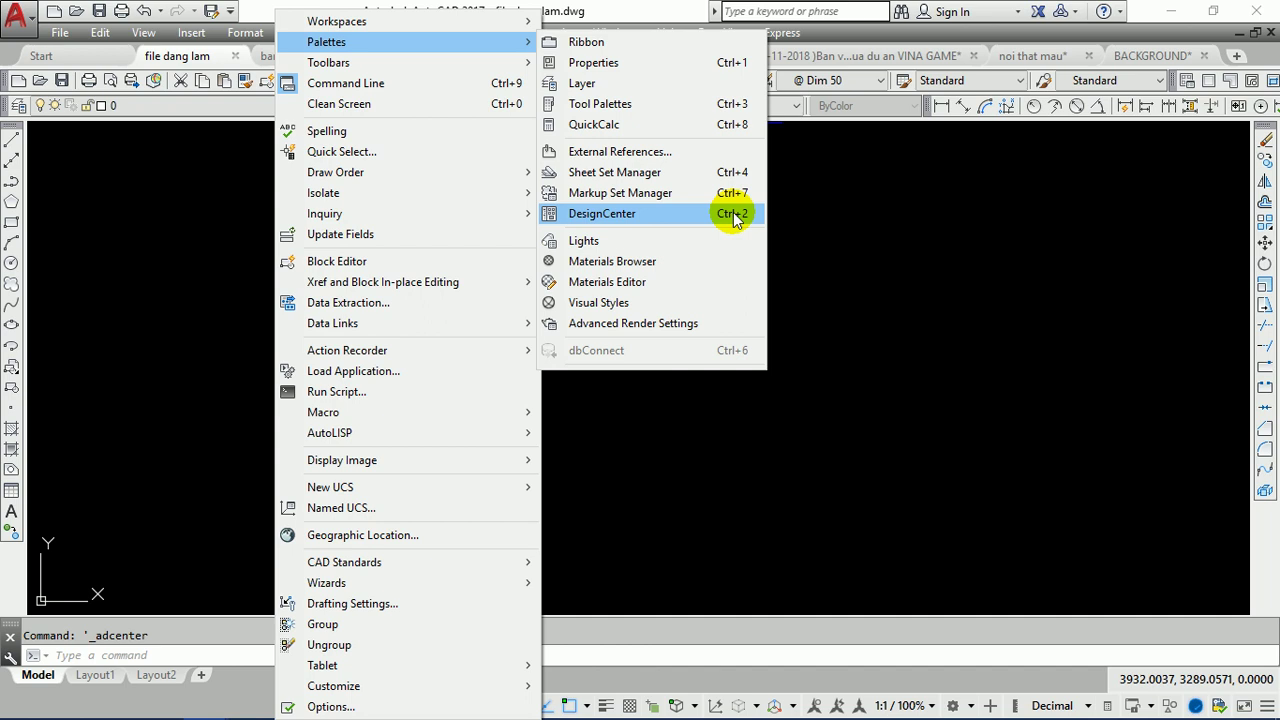
click(735, 218)
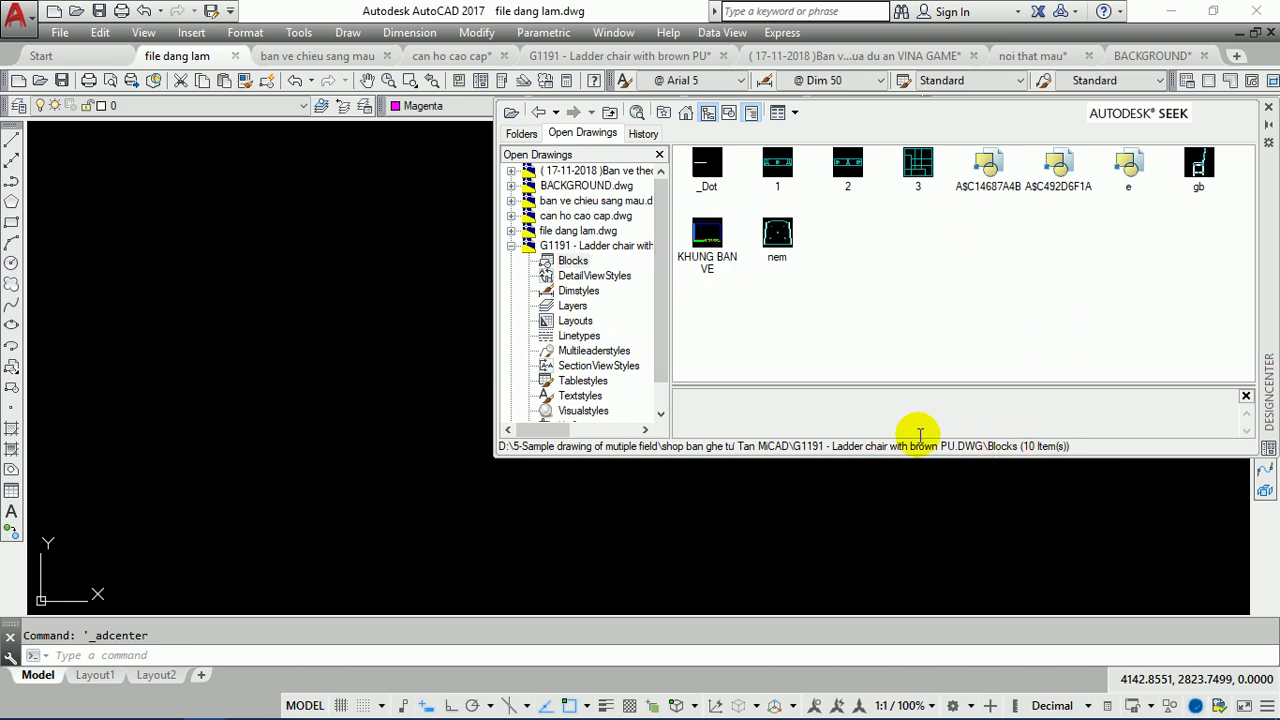
Step: In DesignCenter, browse Folders, then step through the door-detail, file dang lam and G1191 open drawings
click(518, 135)
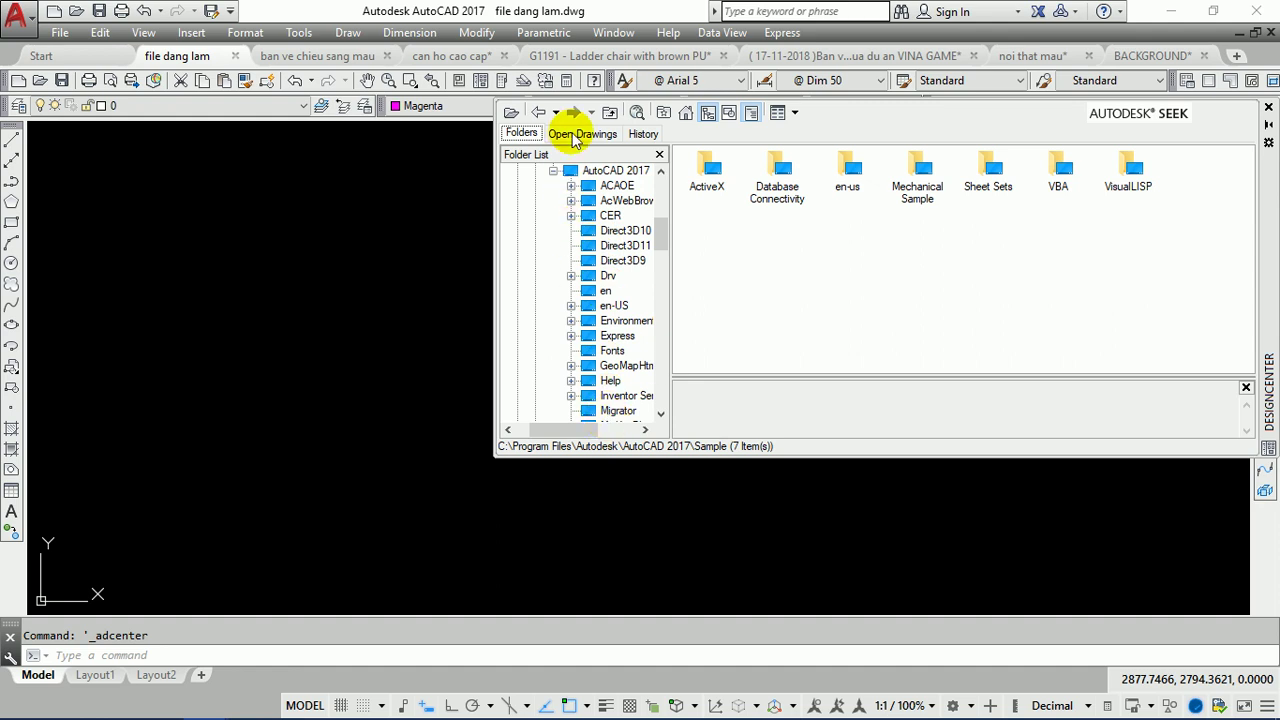
click(575, 138)
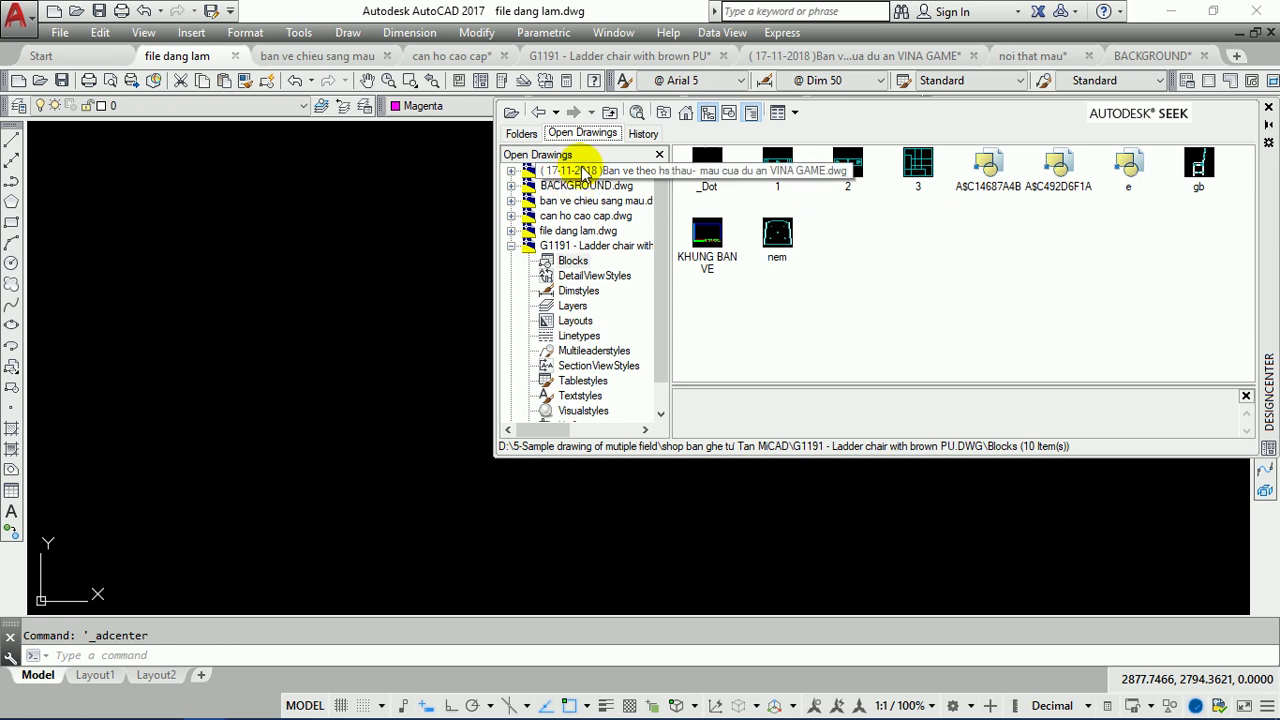
click(578, 171)
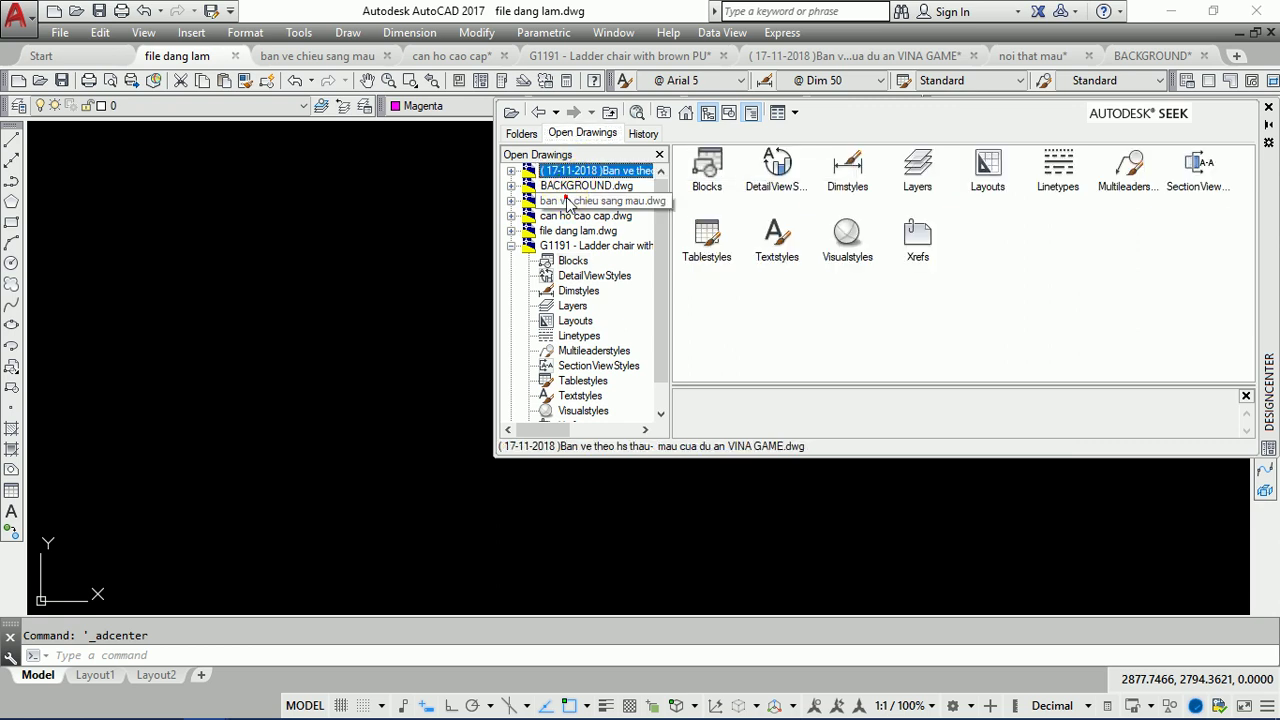
click(566, 201)
click(570, 216)
click(574, 230)
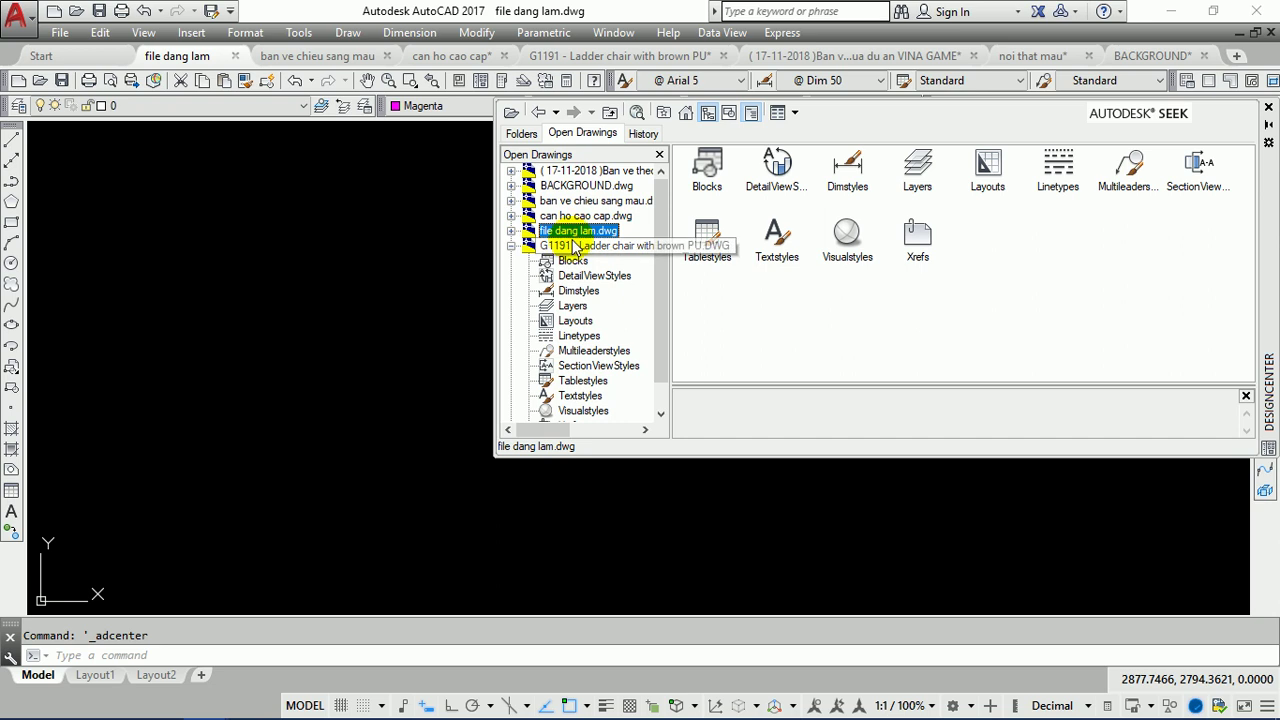
click(573, 245)
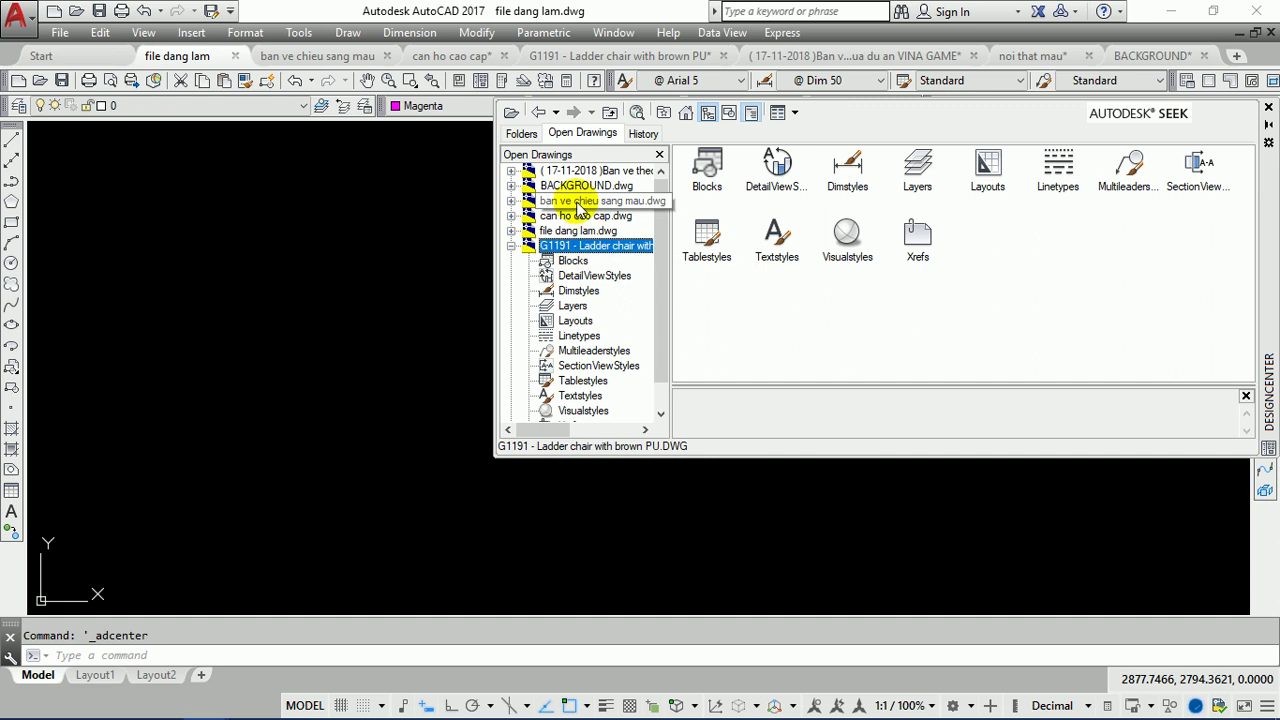
scroll(587, 265, down, 1)
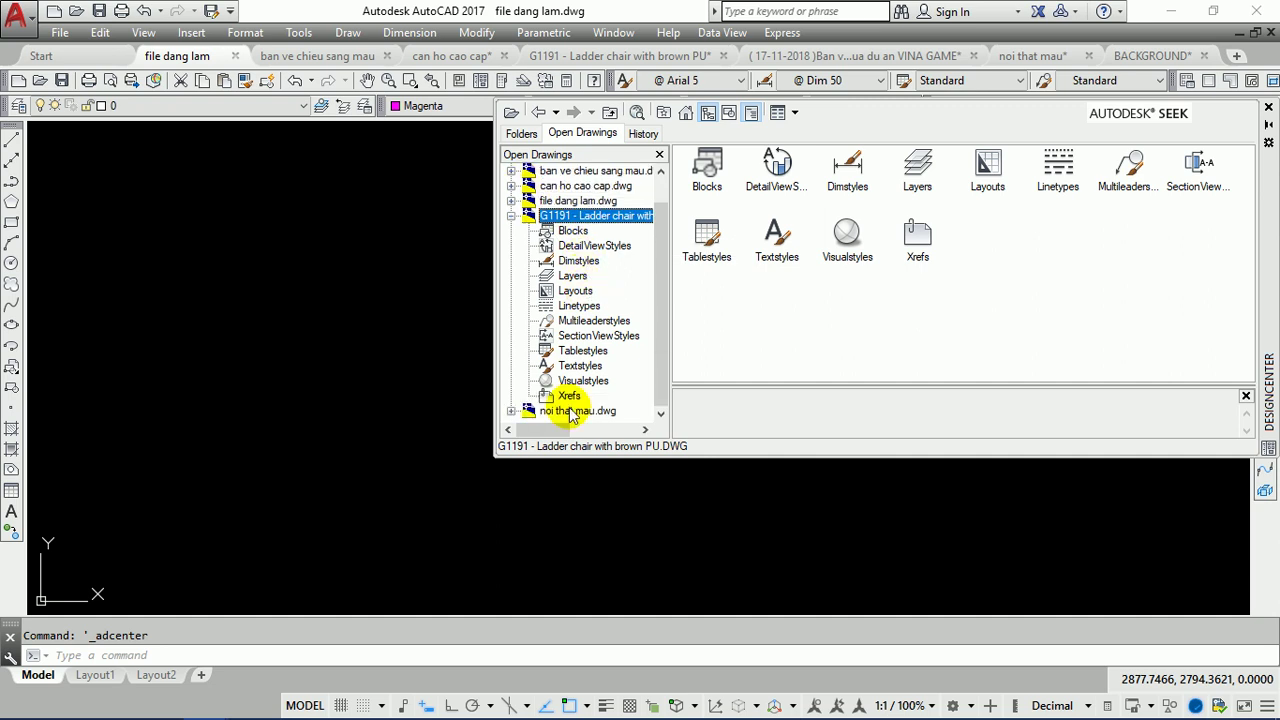
Step: Expand can ho cao cap.dwg and list its 35 blocks
click(577, 187)
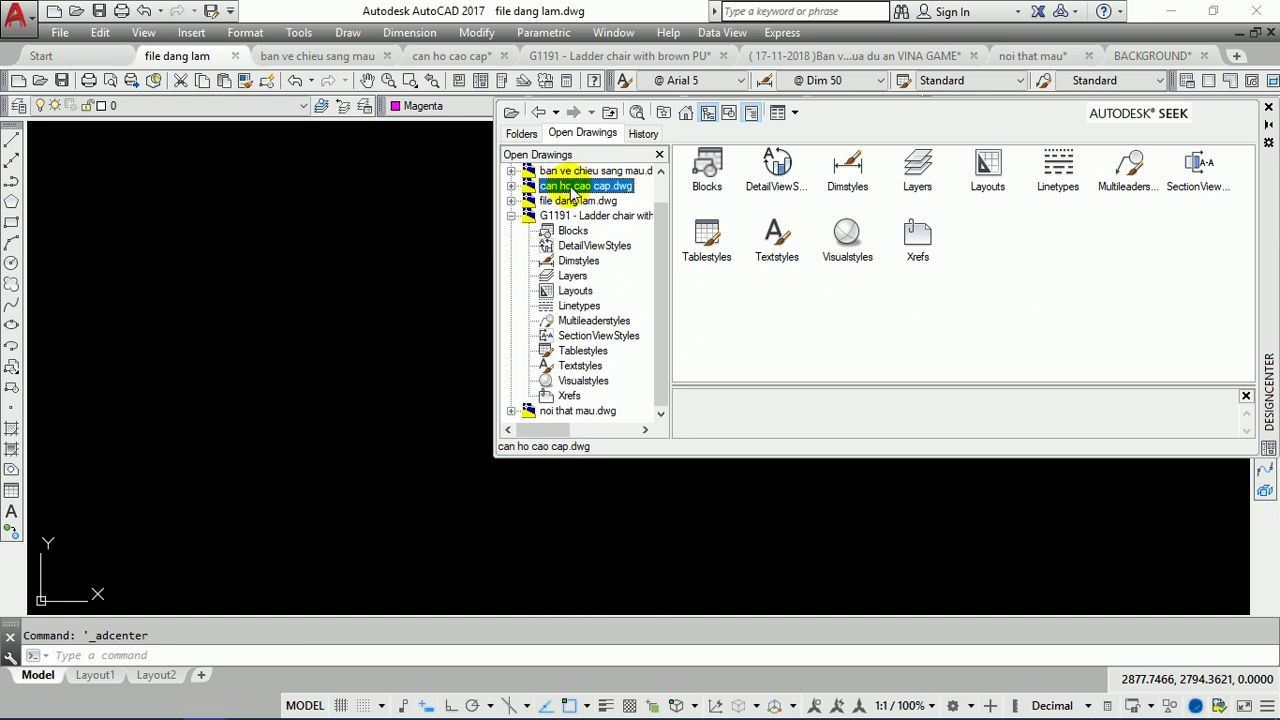
double_click(577, 187)
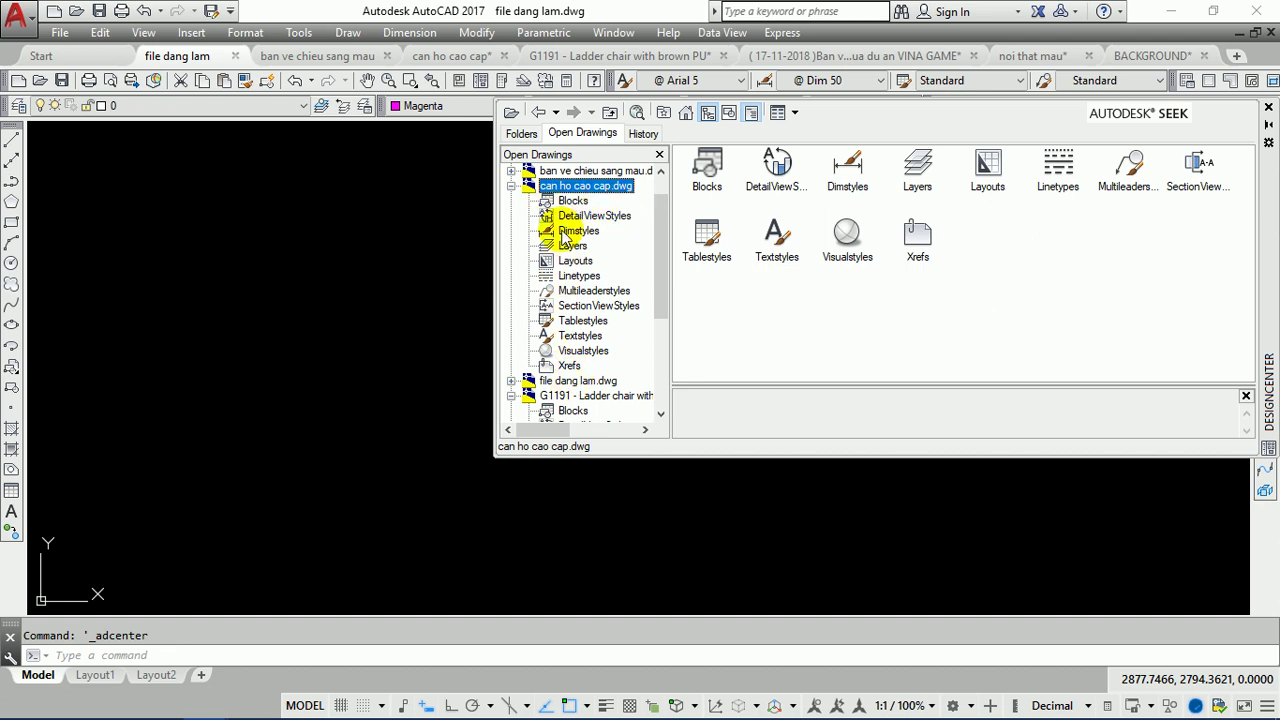
click(567, 203)
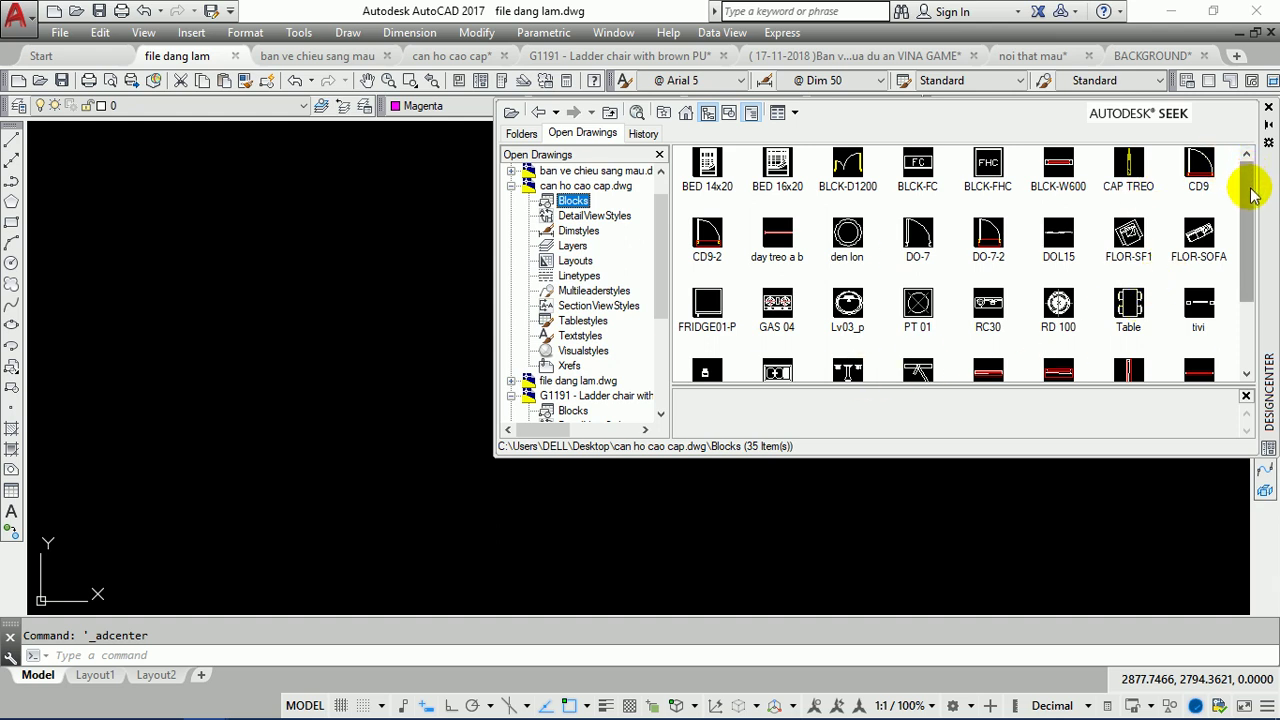
mouse_move(1250, 198)
mouse_down()
mouse_move(1237, 240)
mouse_move(1229, 177)
mouse_up()
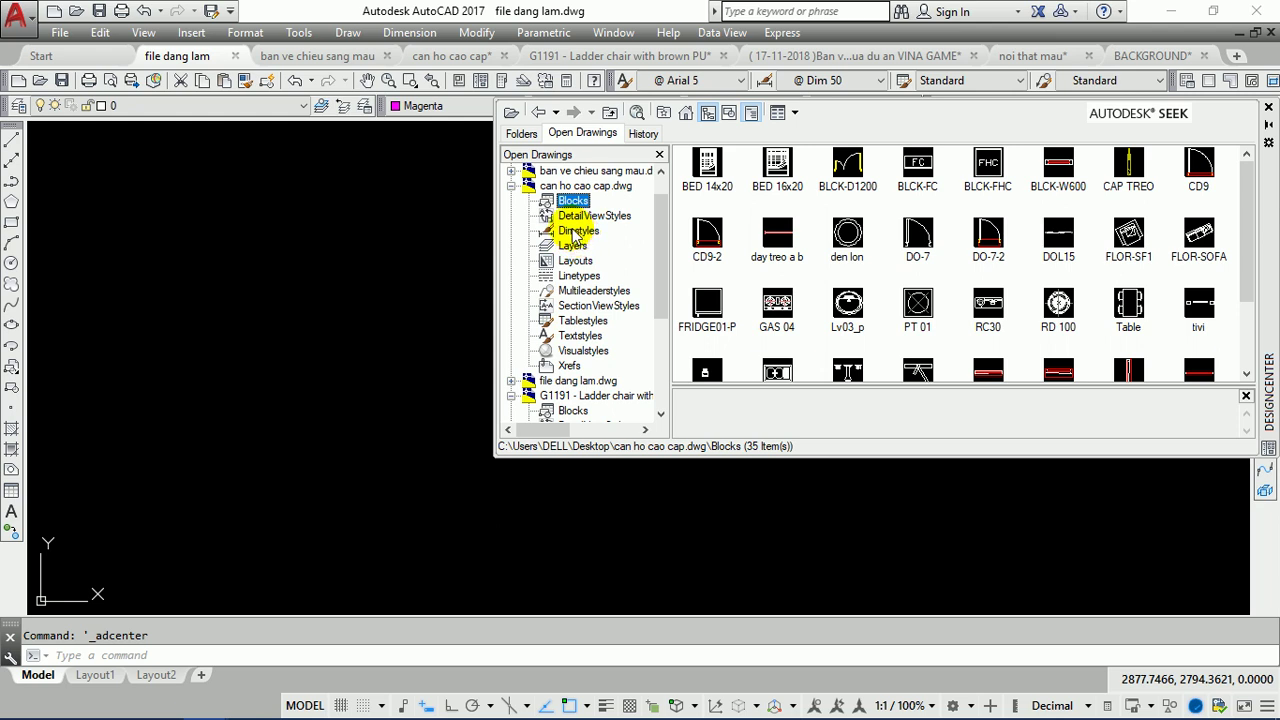
Step: Show can ho cao cap.dwg's dimension styles, then its layers in List view
click(575, 233)
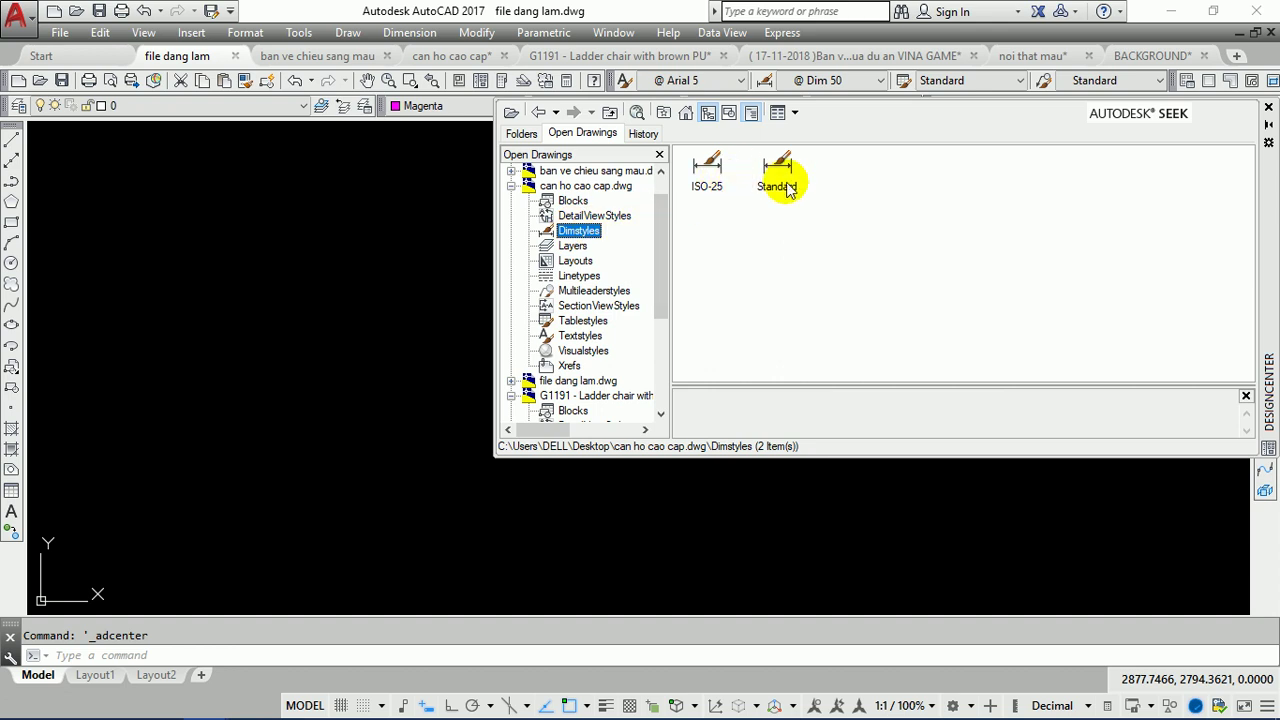
click(566, 231)
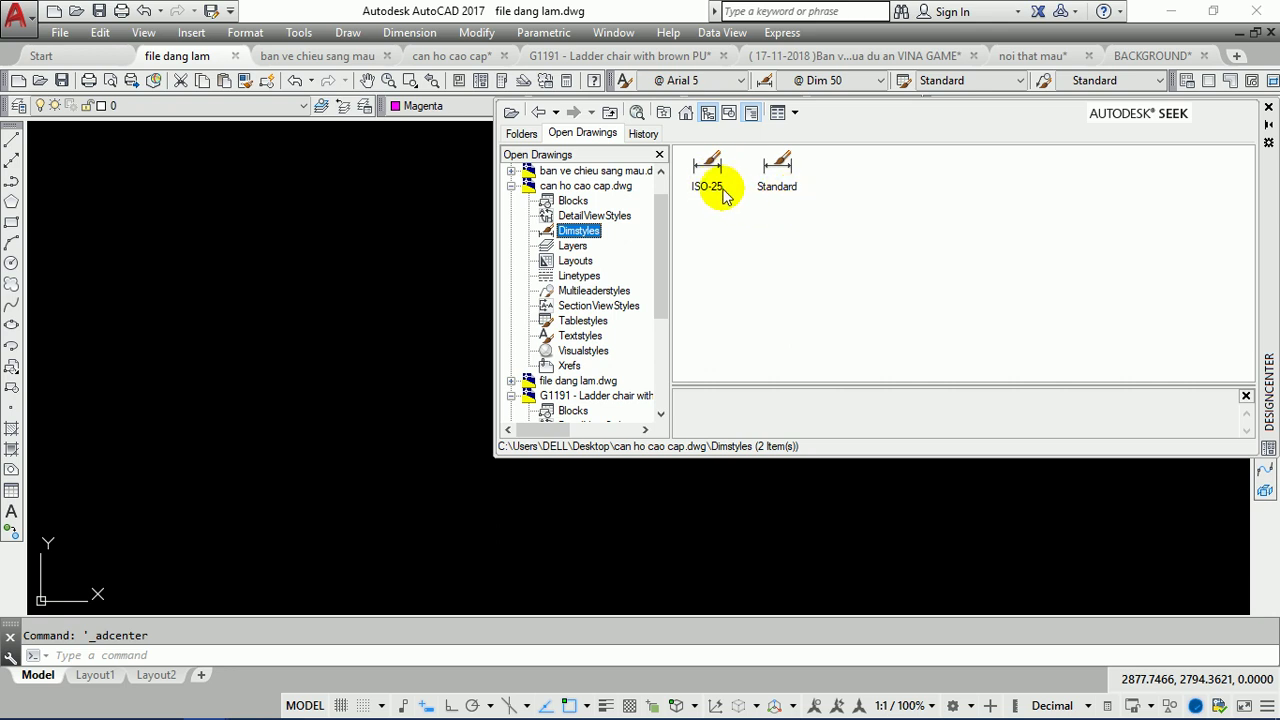
click(573, 248)
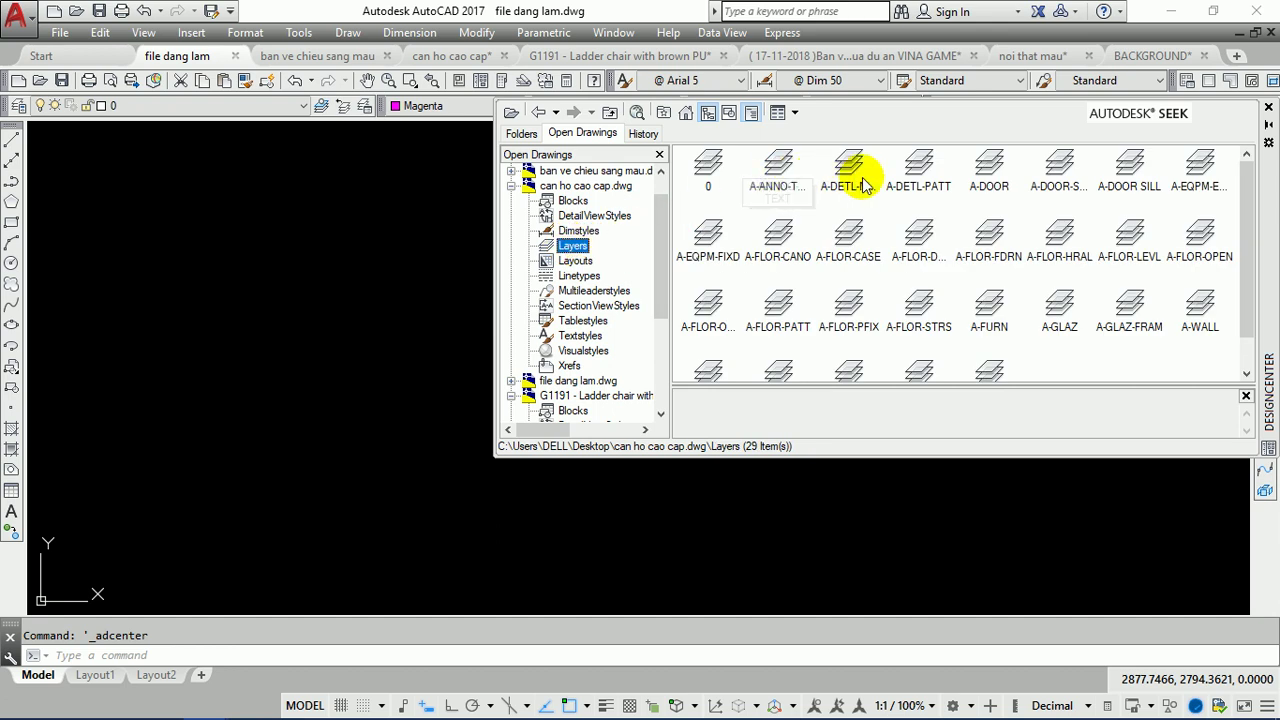
scroll(1245, 188, down, 2)
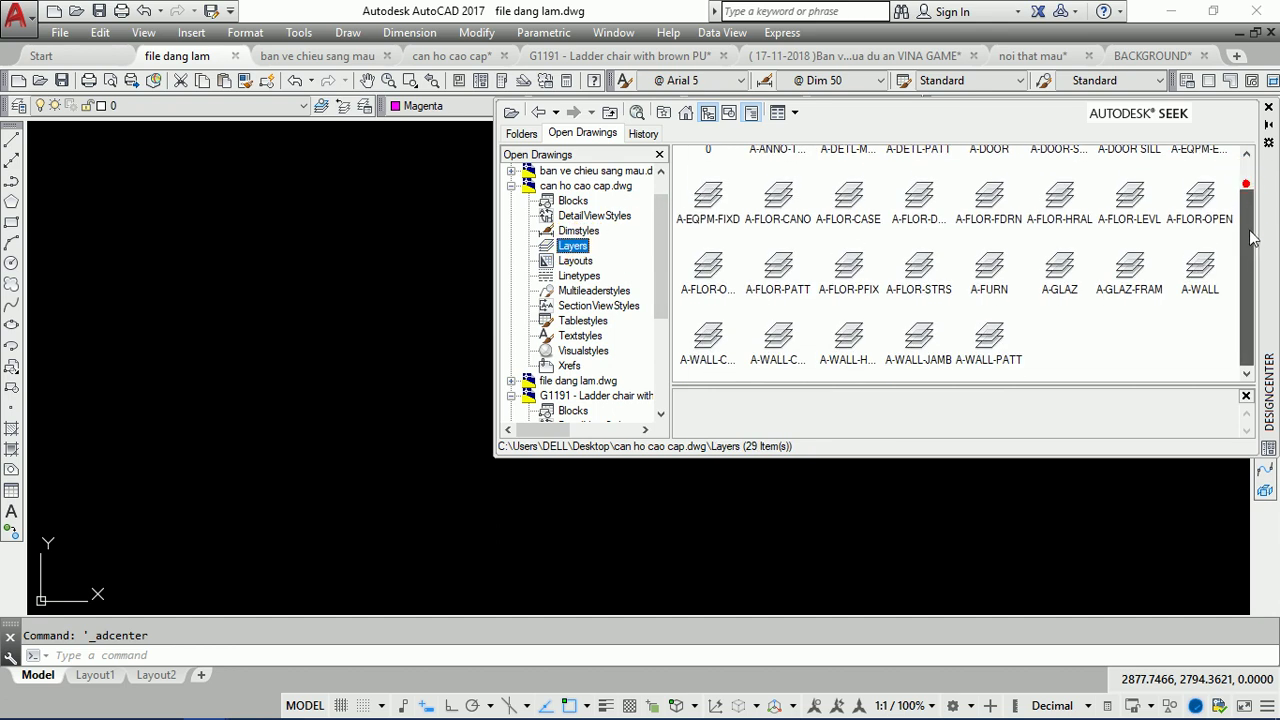
scroll(1245, 250, up, 2)
click(785, 112)
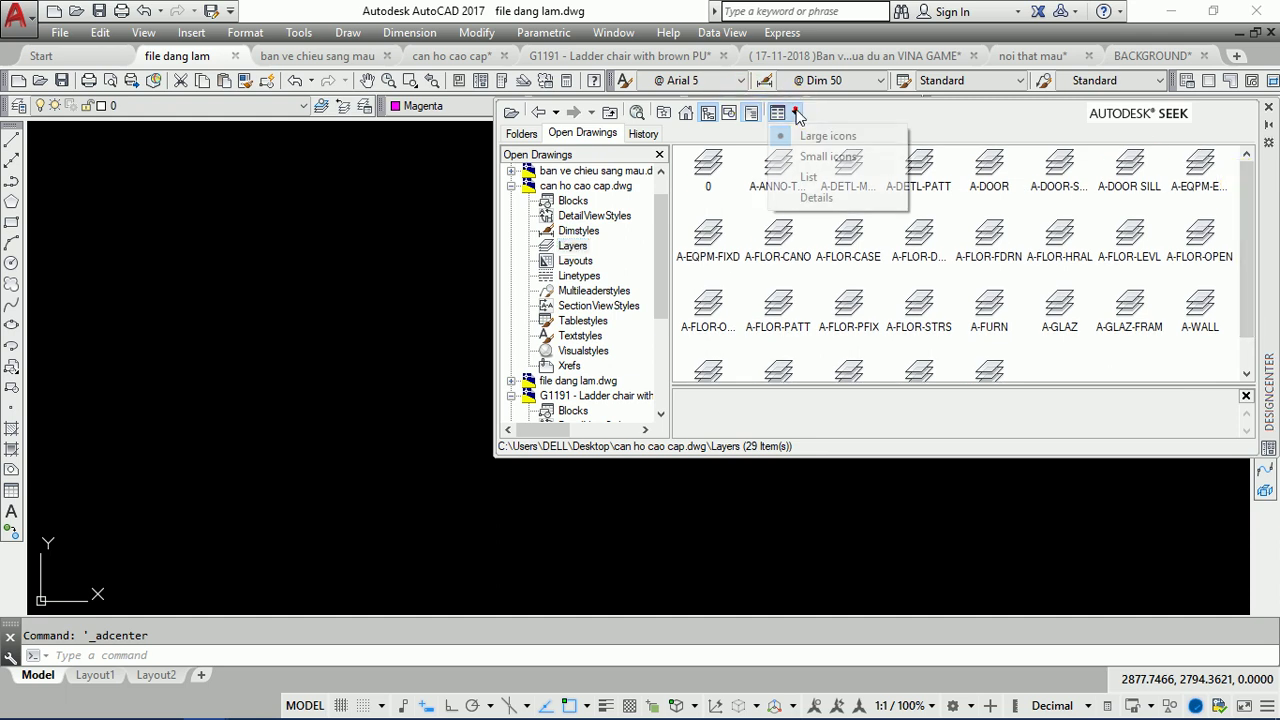
click(812, 176)
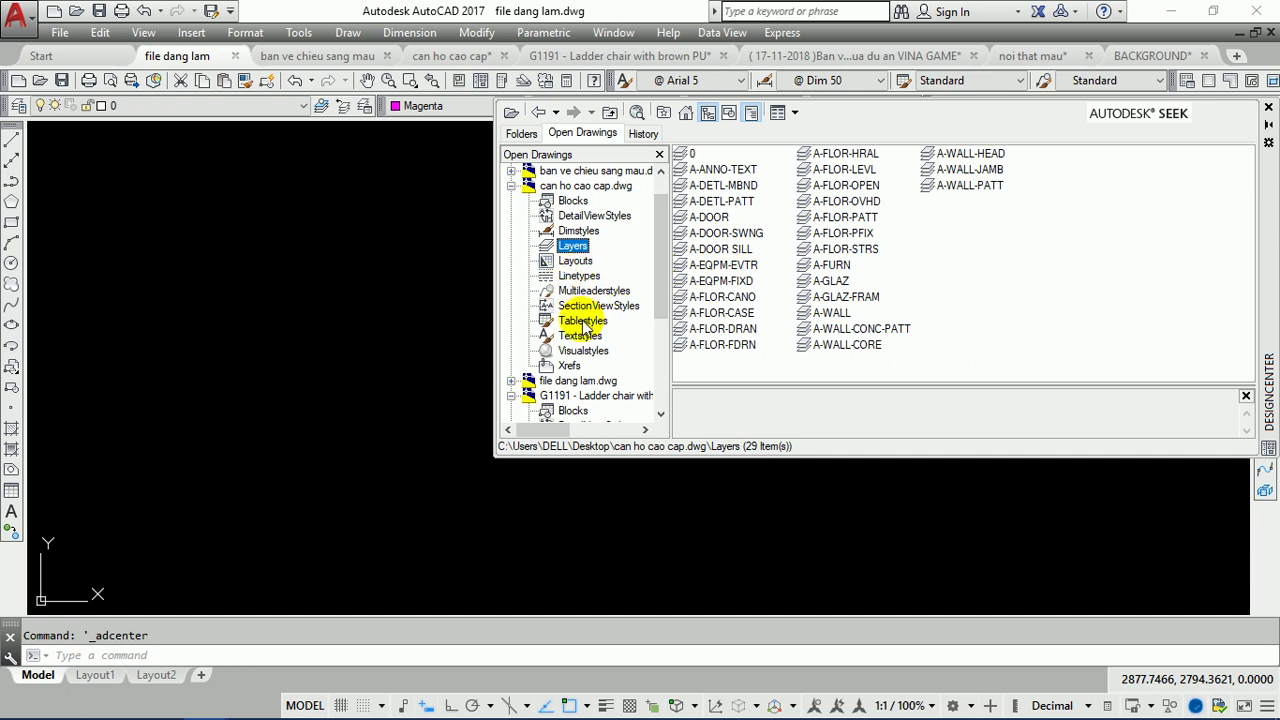
Step: Show its blocks as Large icons, then its layers again in List view
click(575, 201)
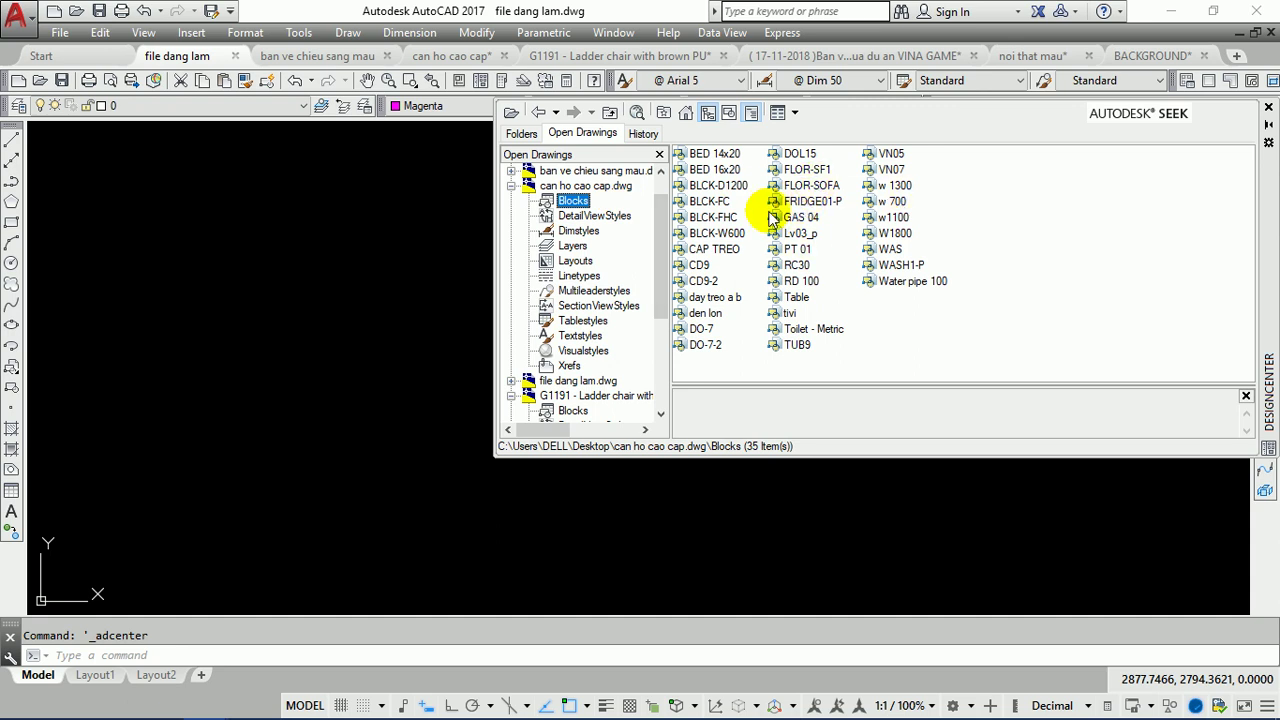
click(794, 112)
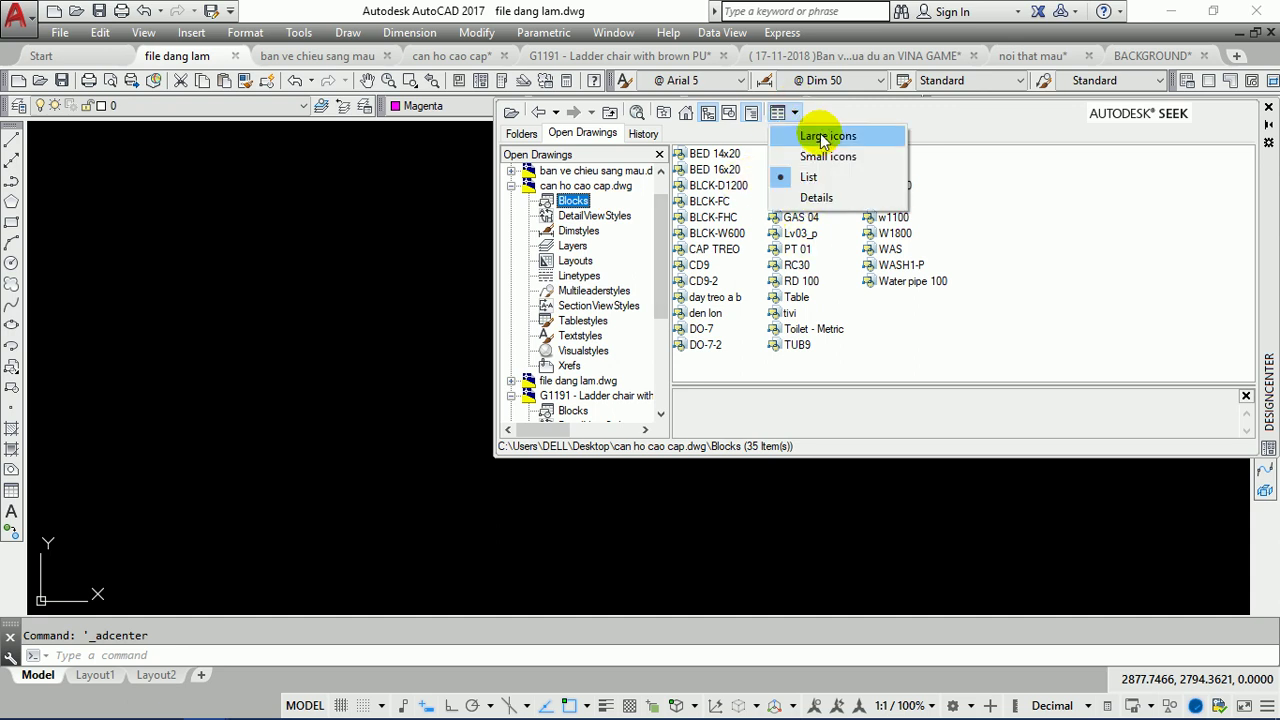
click(824, 137)
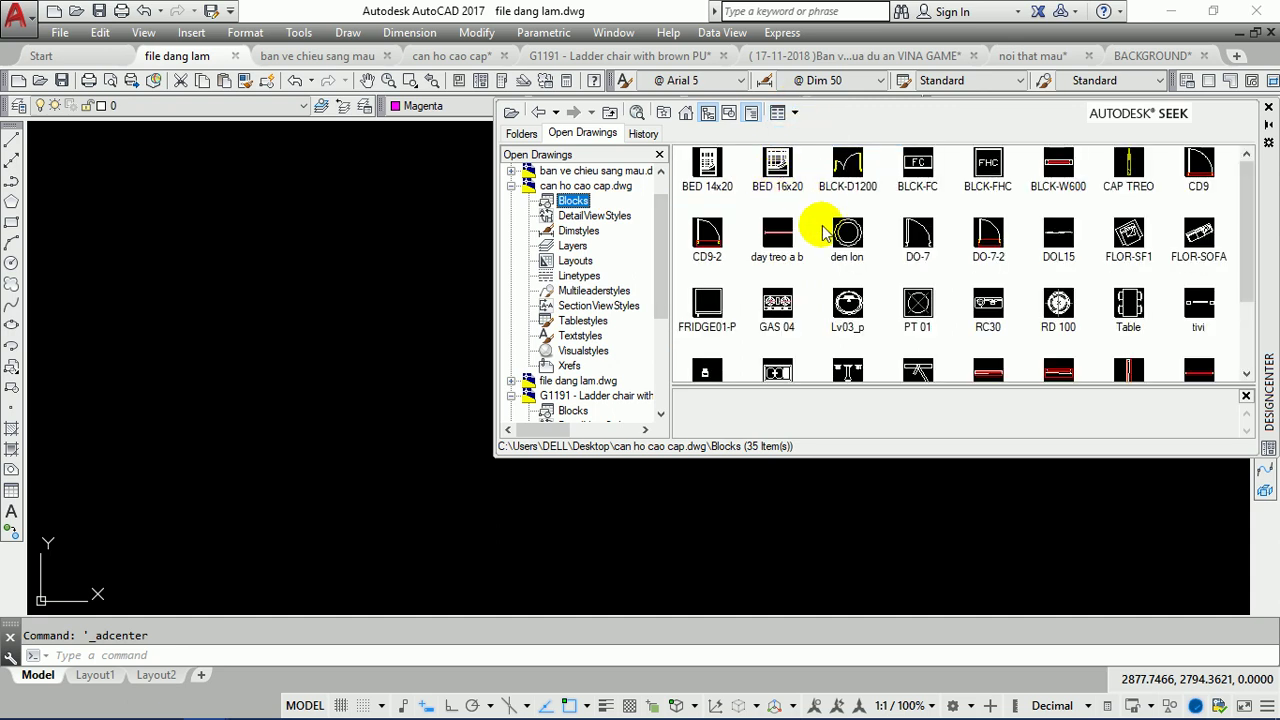
click(565, 246)
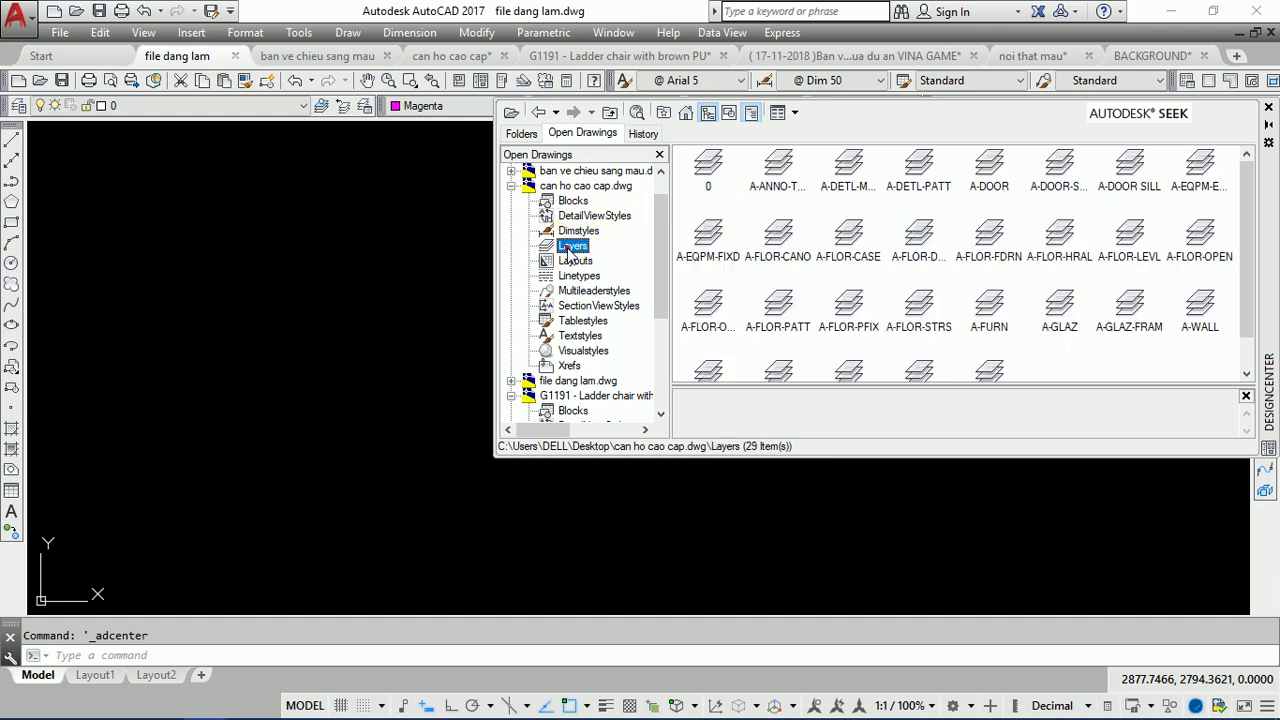
click(796, 113)
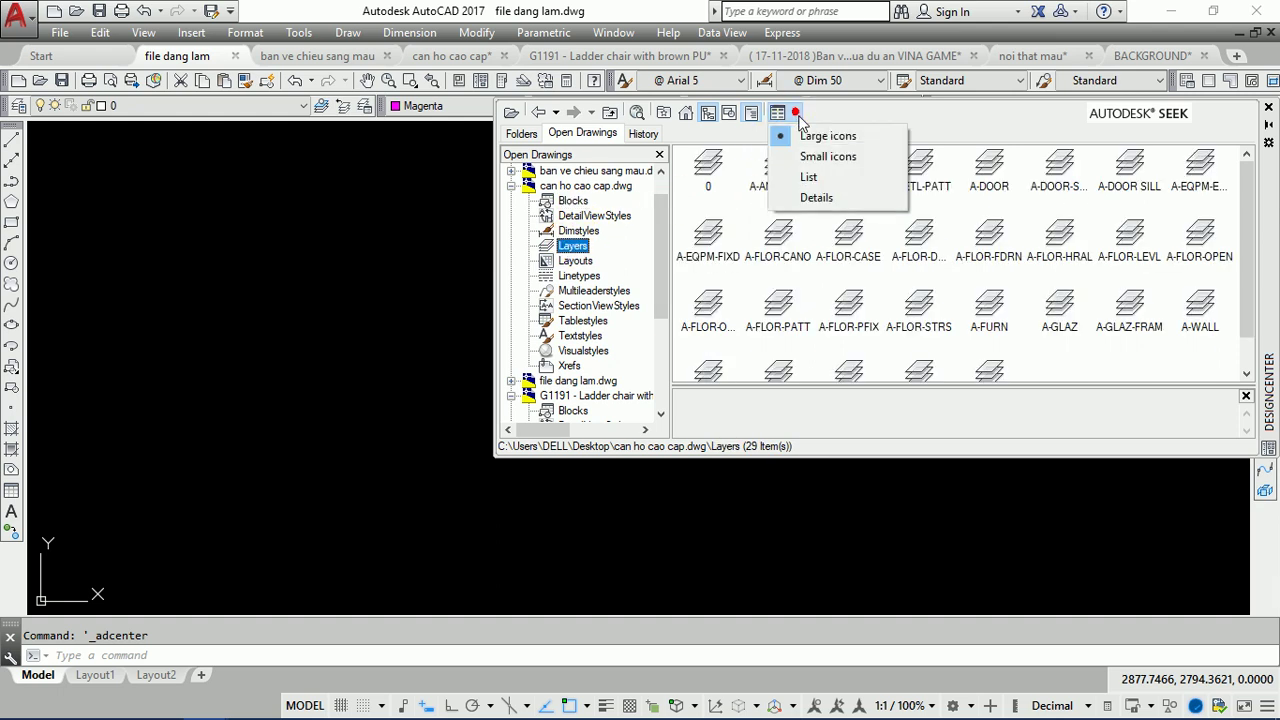
click(791, 176)
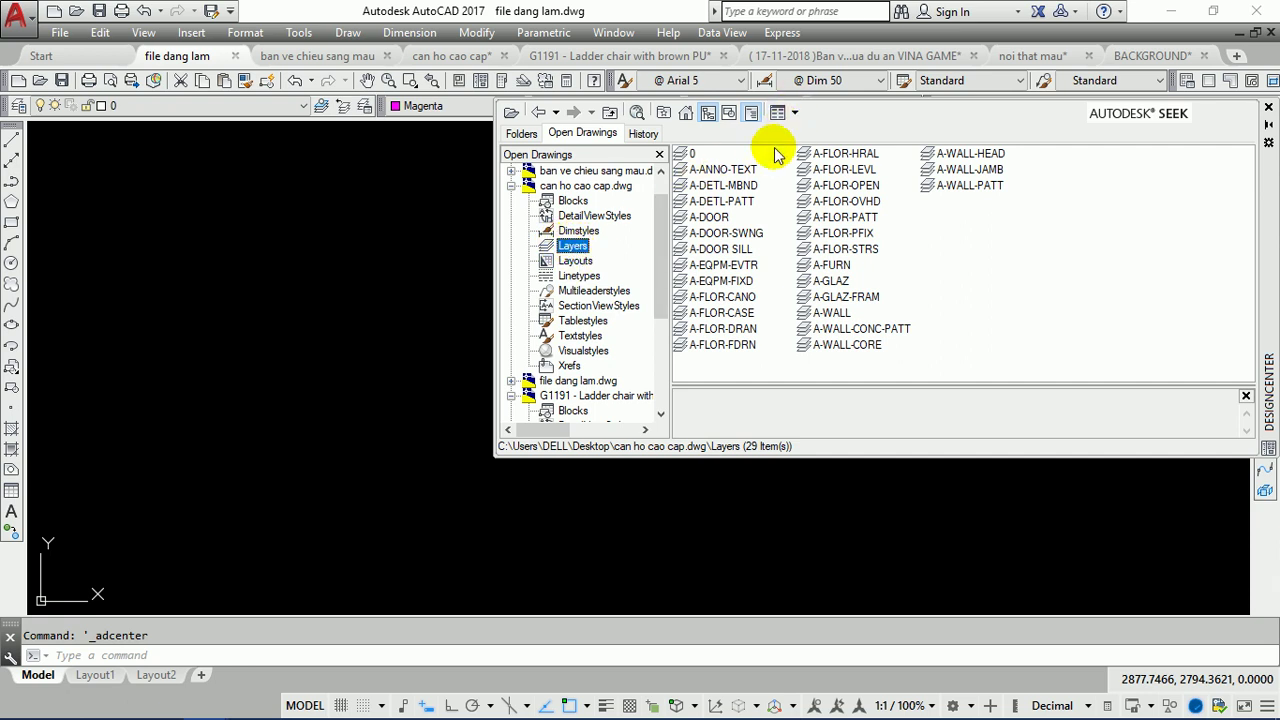
Step: Check its 7 linetypes and every category again, ending on text styles ATTR, COTEC STARS and Standard
click(566, 277)
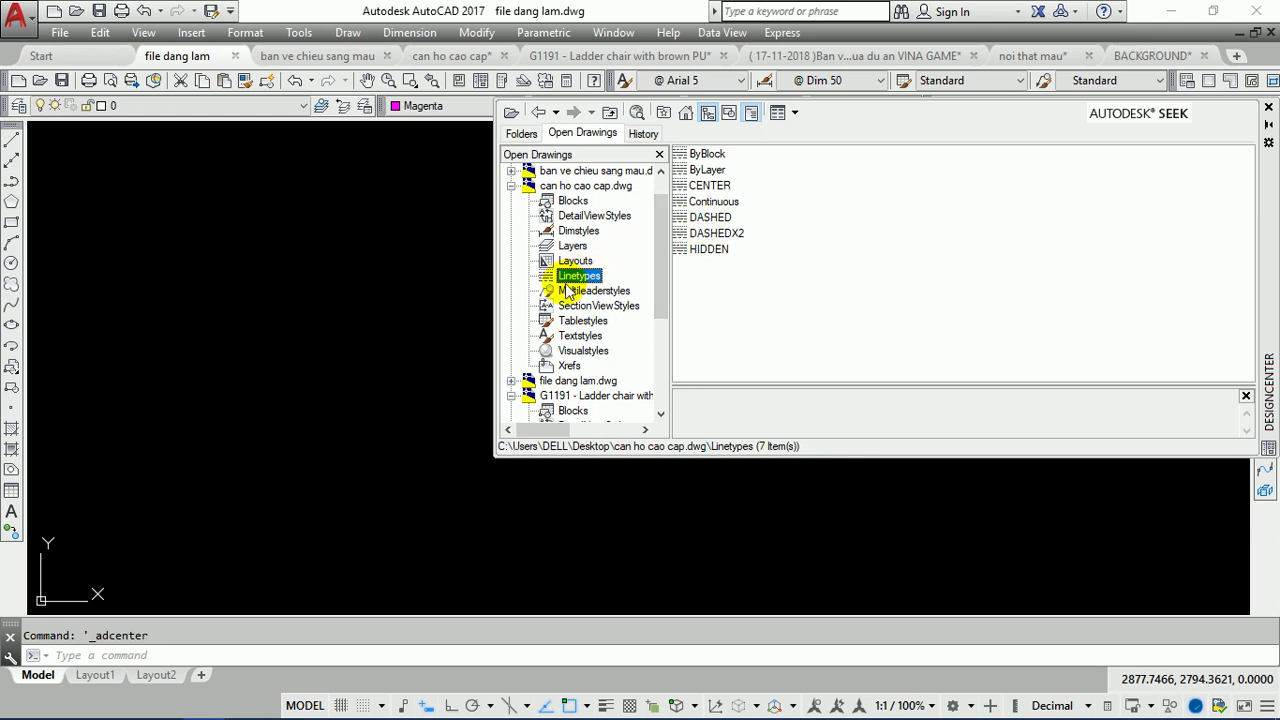
click(581, 338)
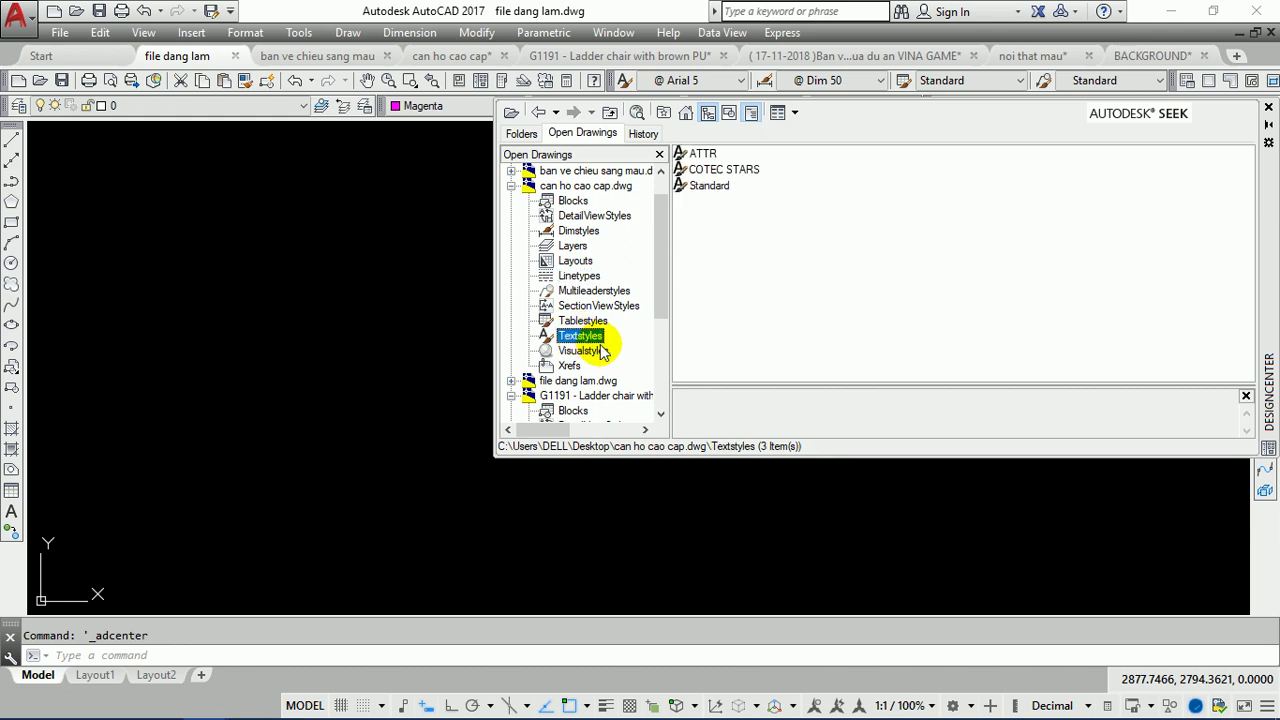
click(585, 186)
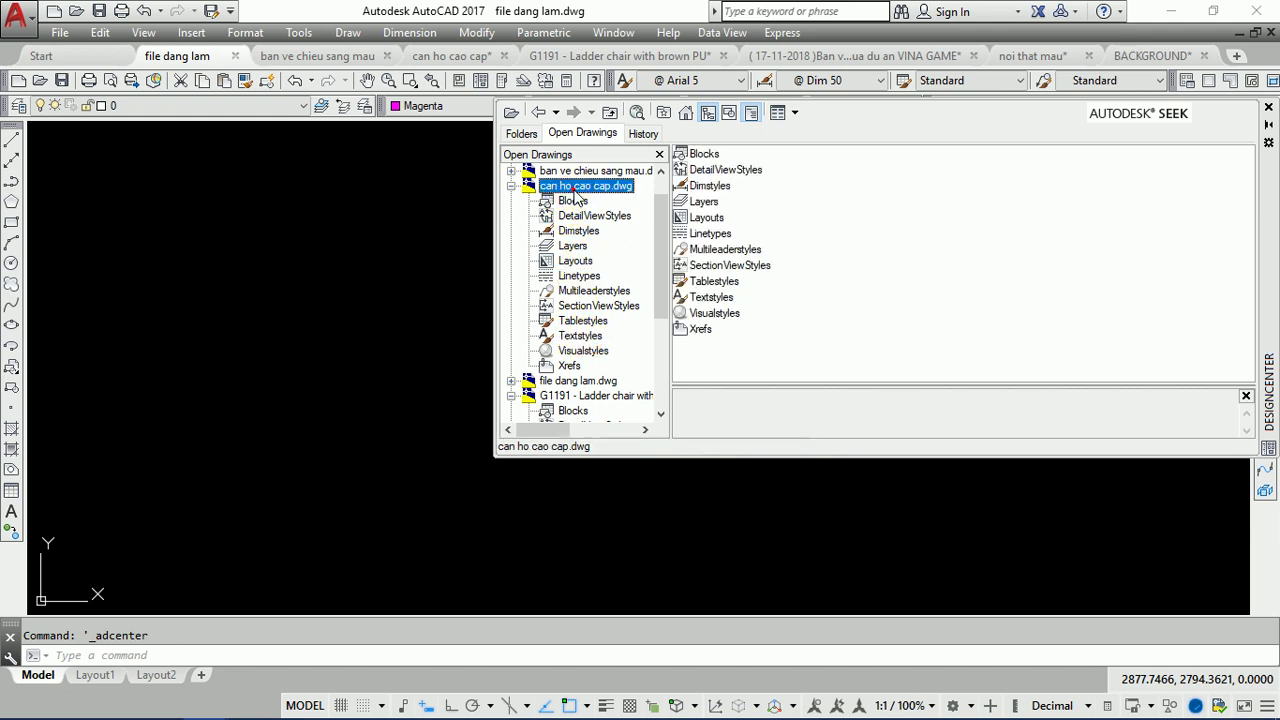
click(575, 201)
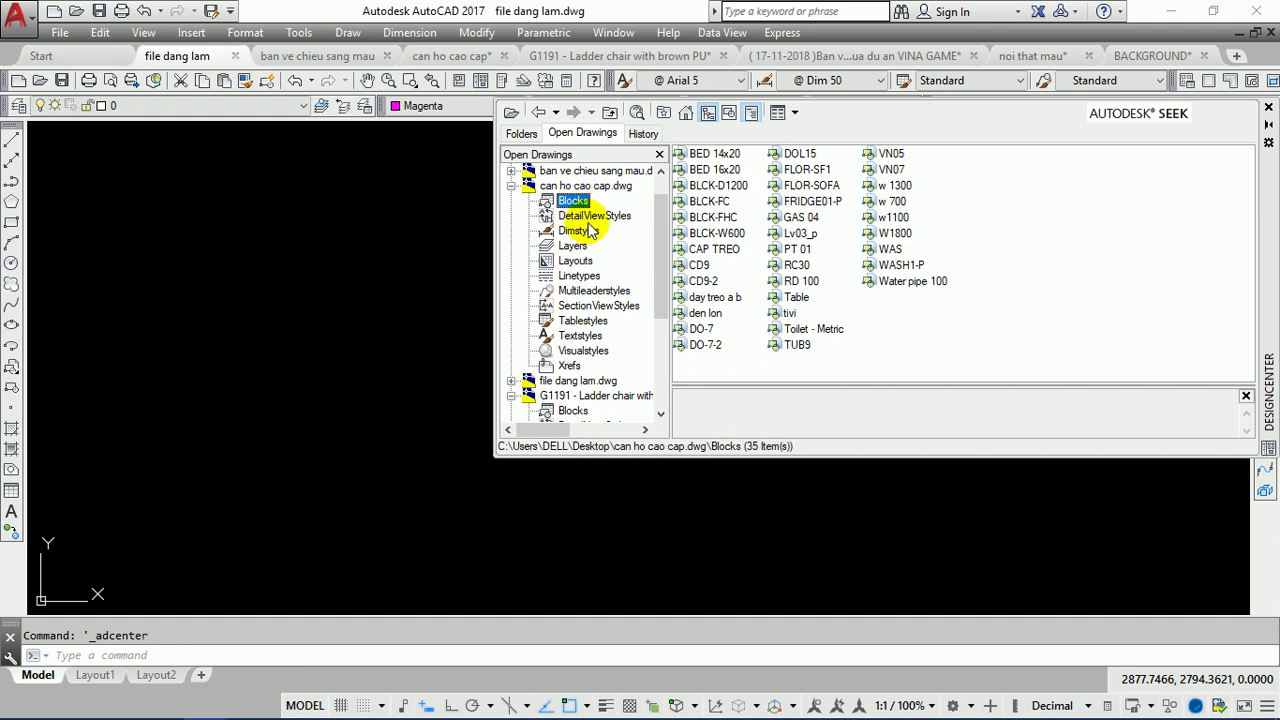
click(584, 231)
click(578, 246)
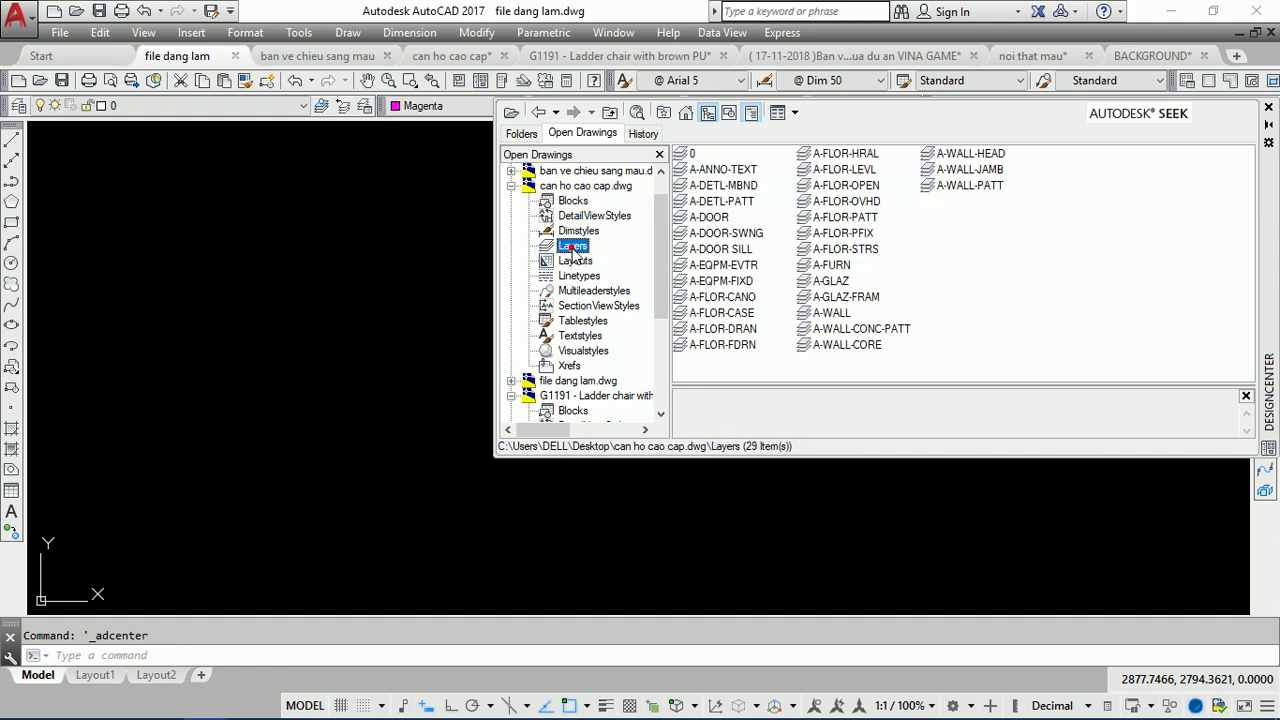
click(594, 274)
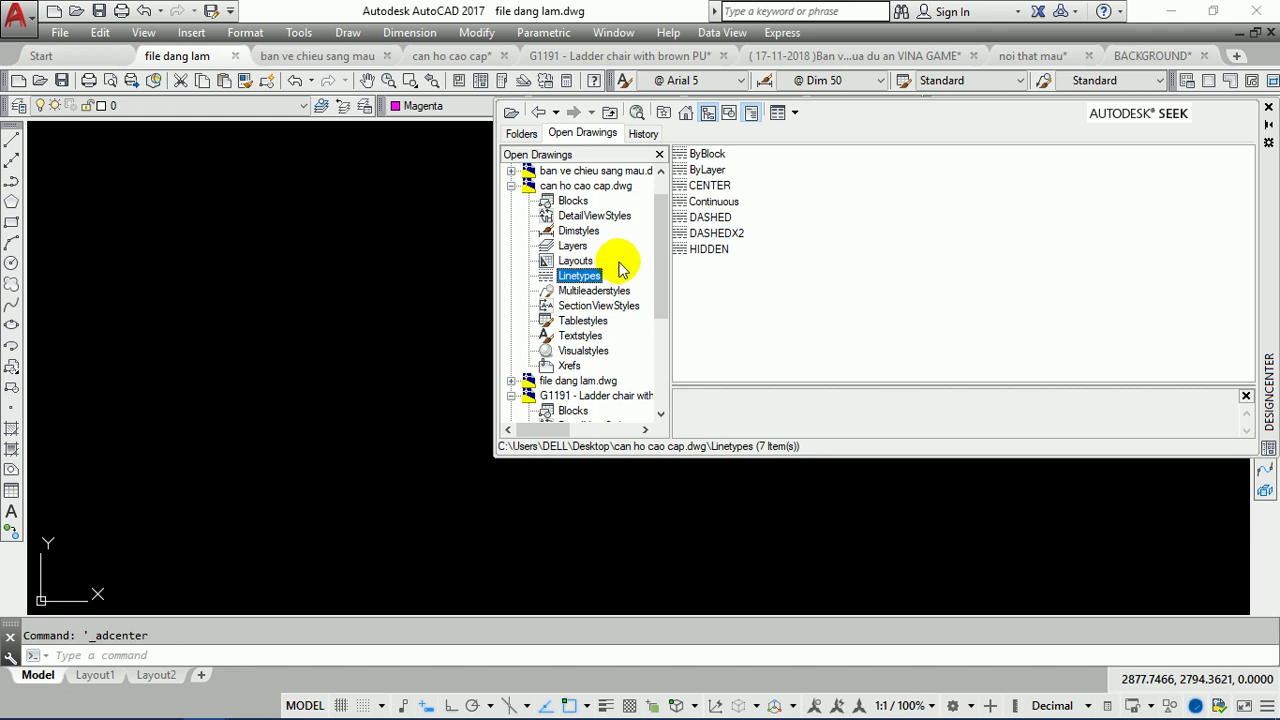
click(592, 336)
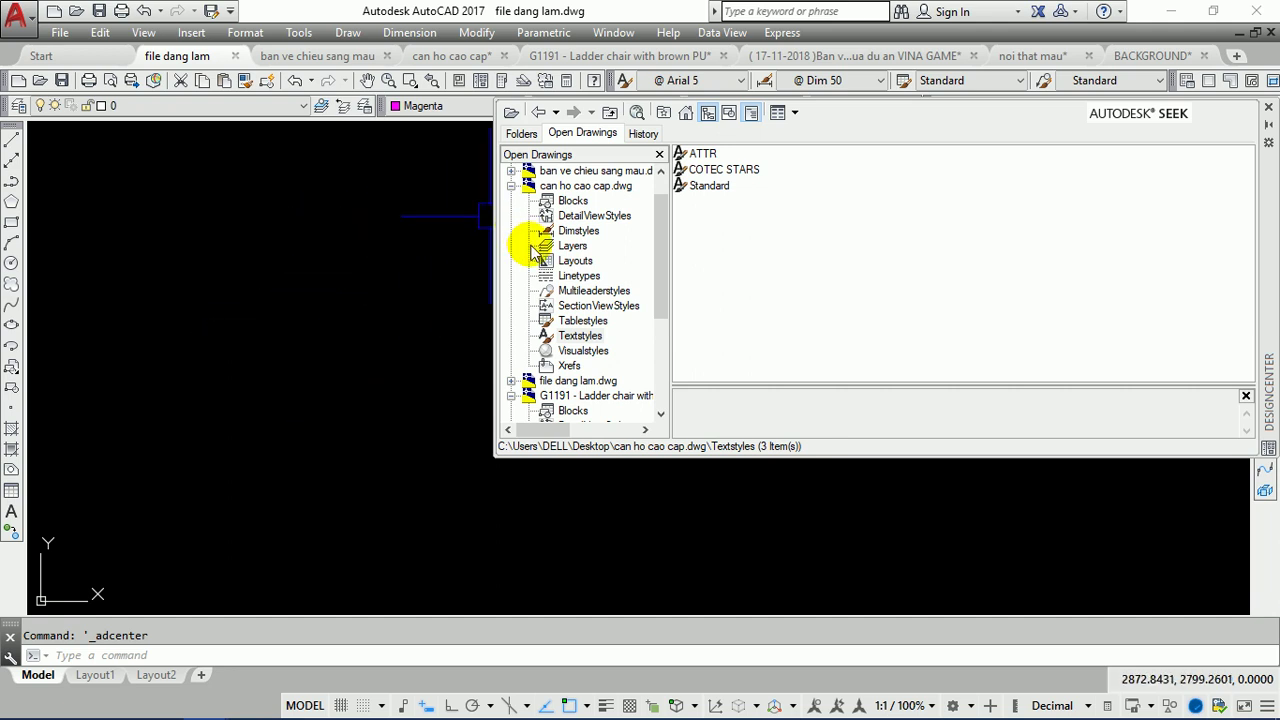
Step: Show can ho cao cap.dwg's blocks as Large icons and drag one block into the drawing
click(583, 133)
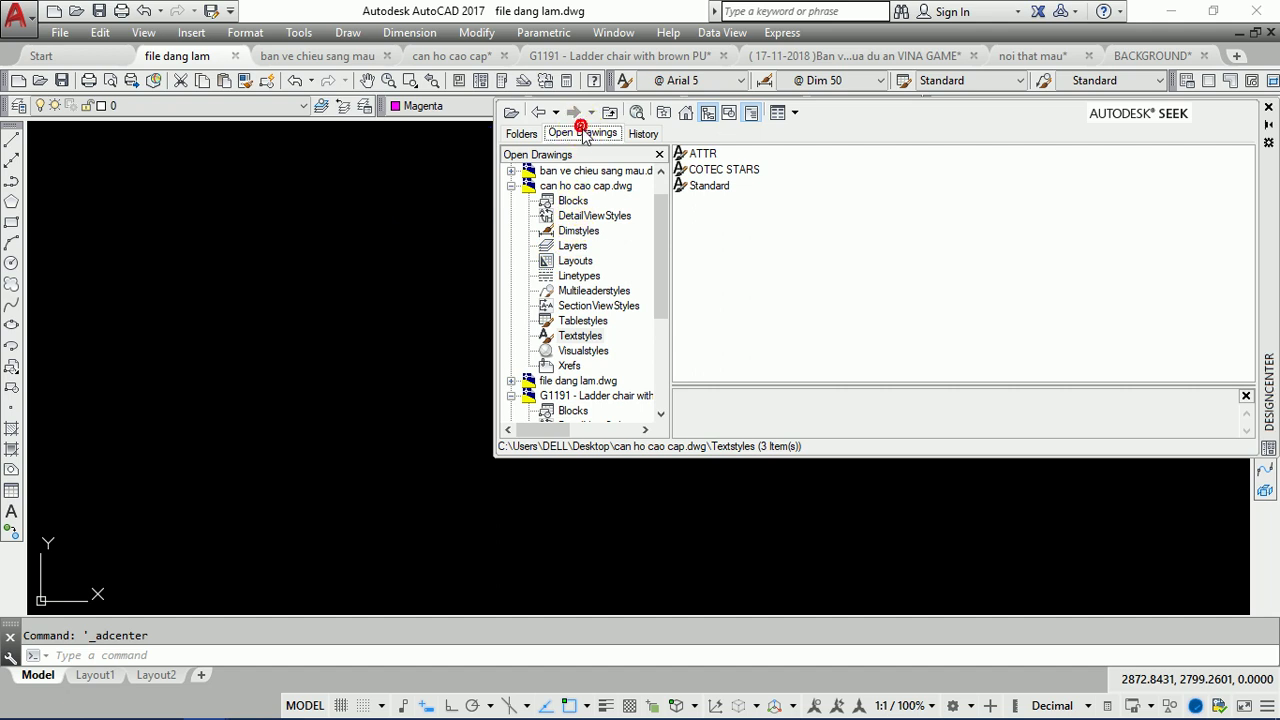
click(521, 133)
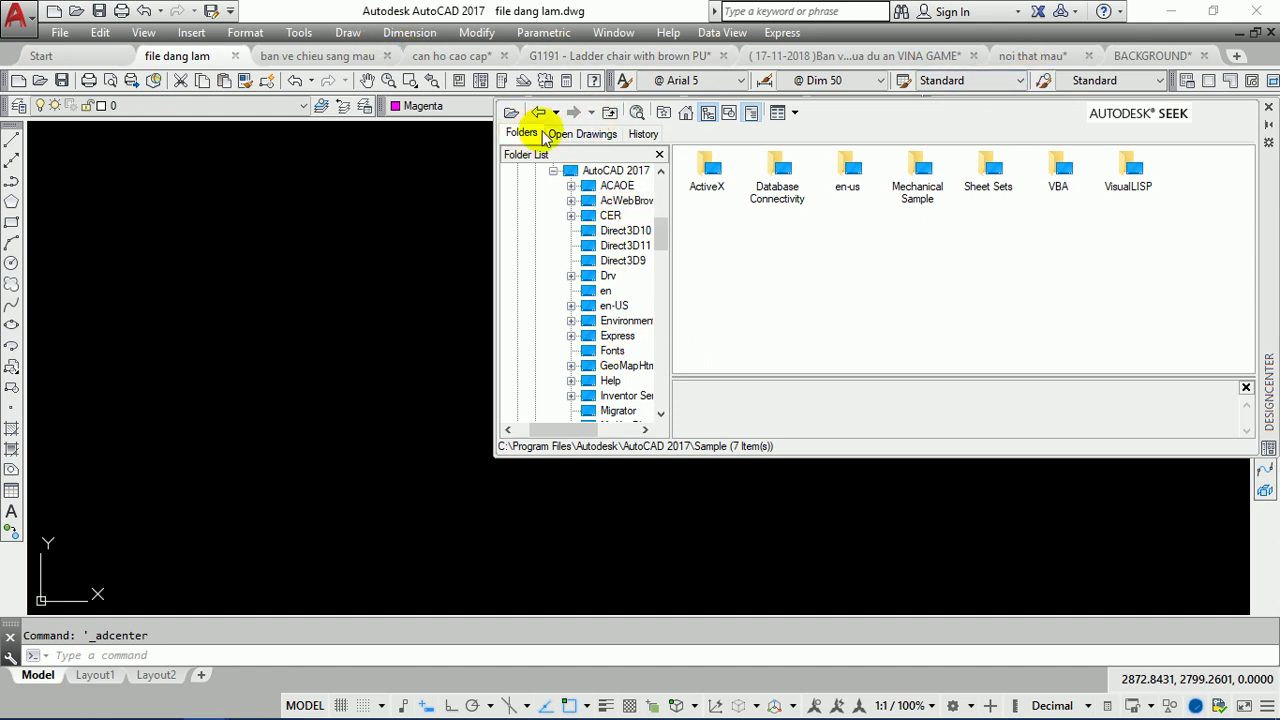
click(568, 133)
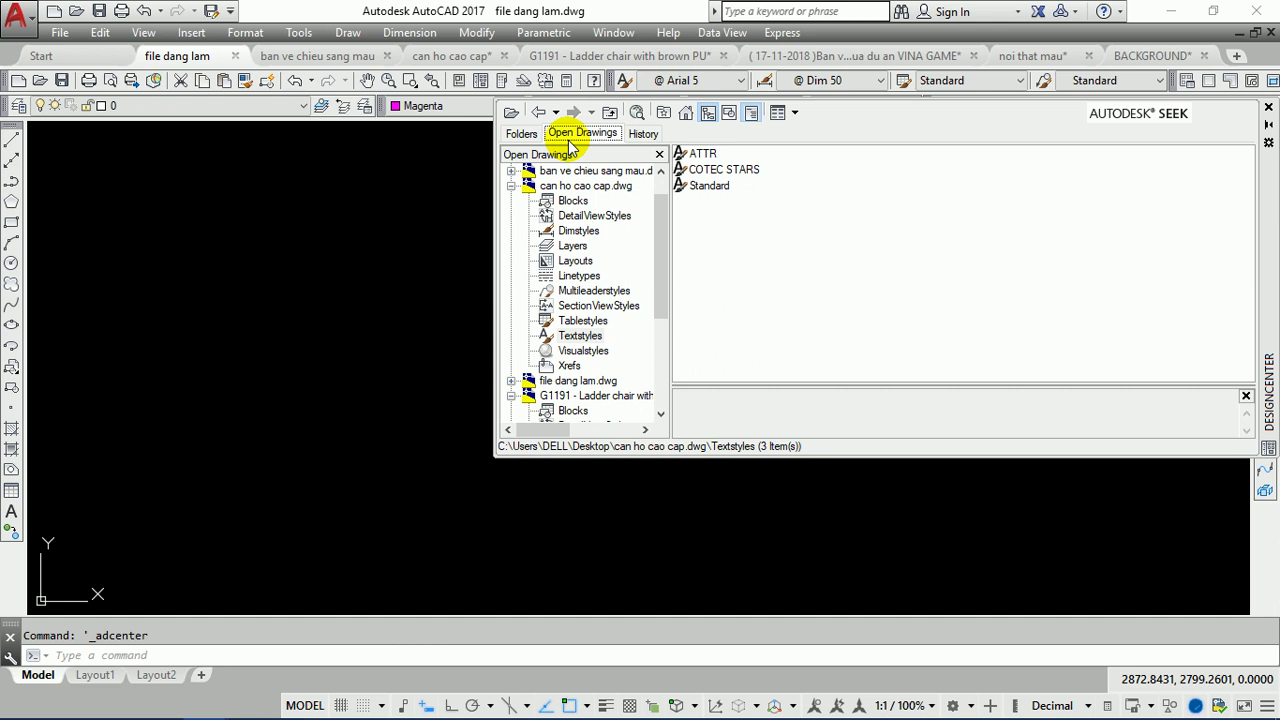
click(571, 200)
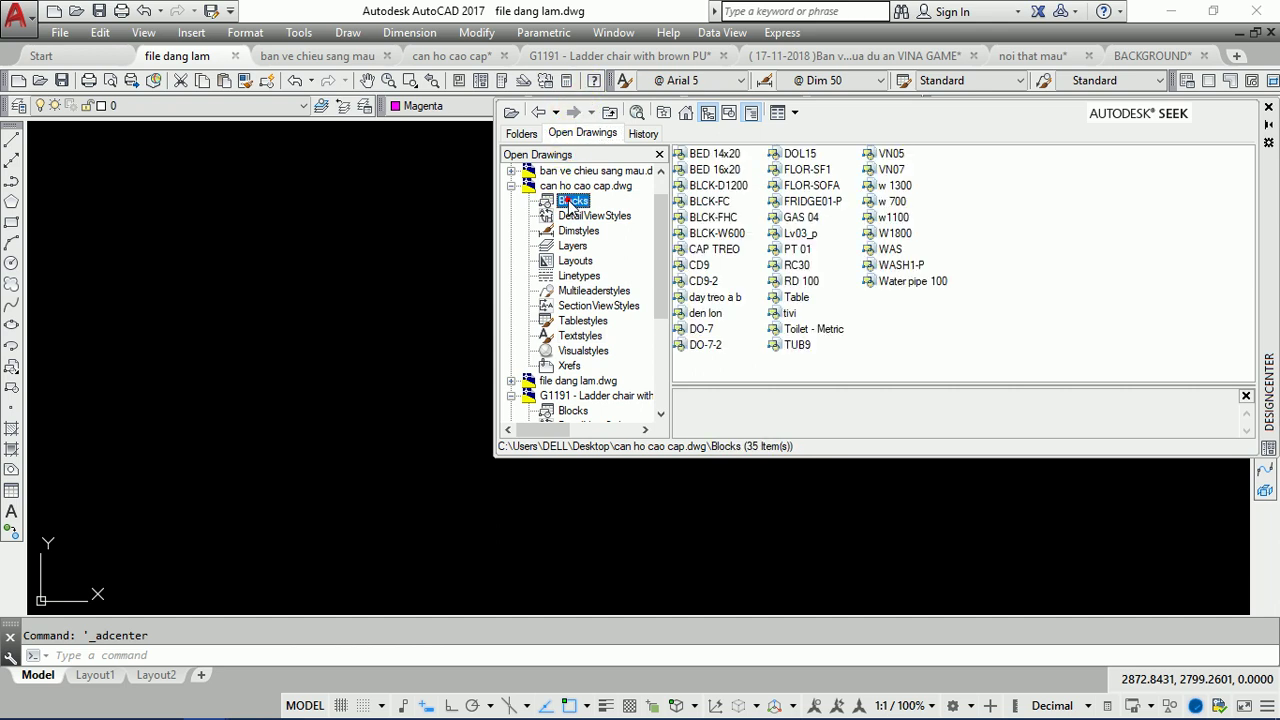
click(794, 116)
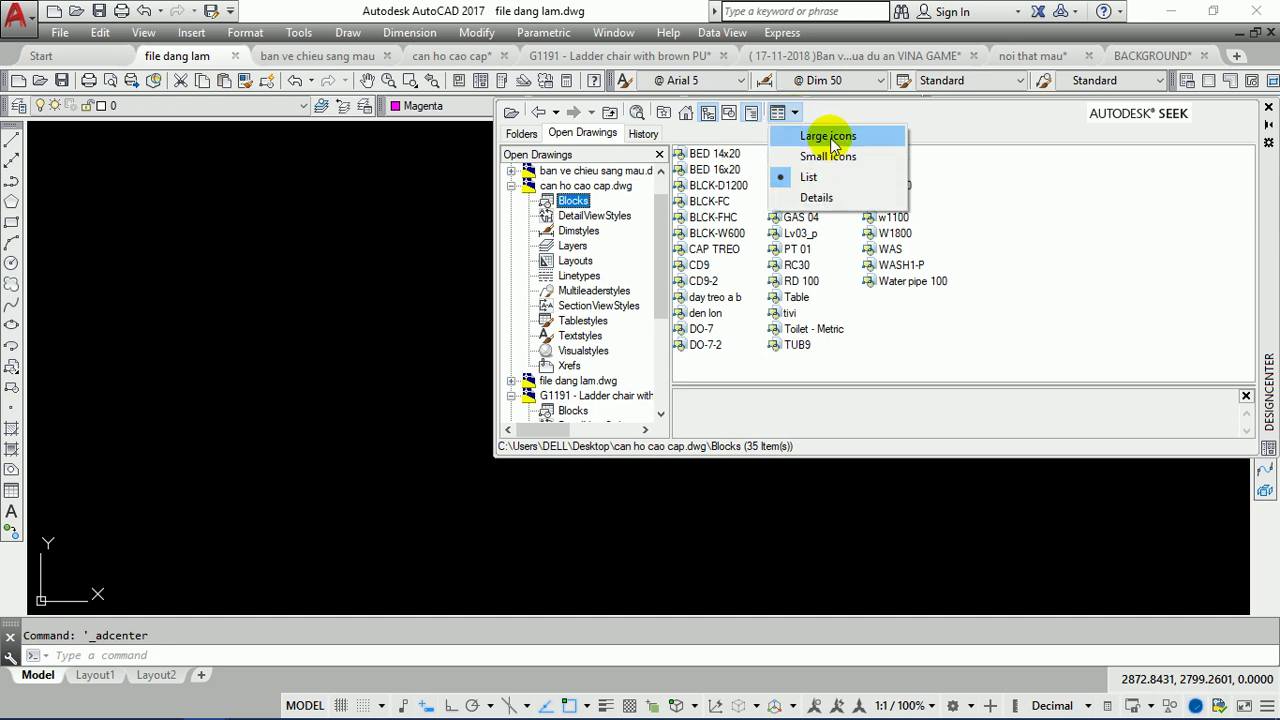
click(829, 139)
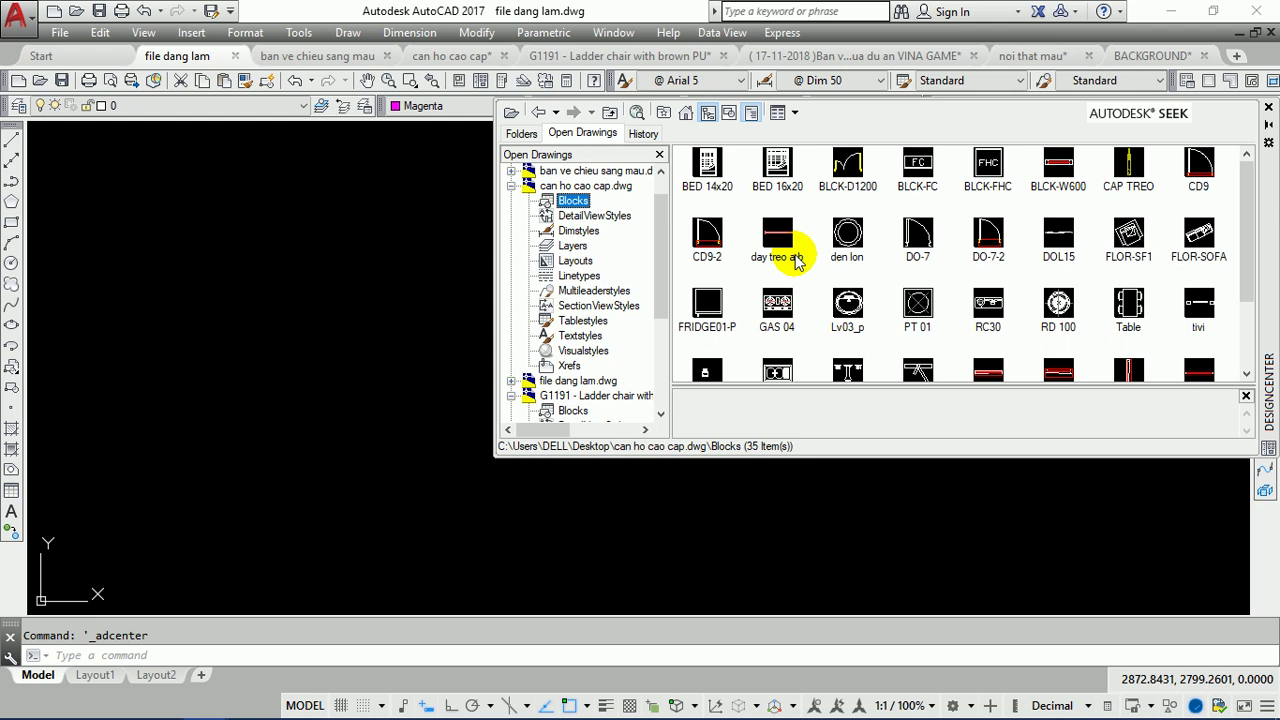
drag(767, 195, 440, 215)
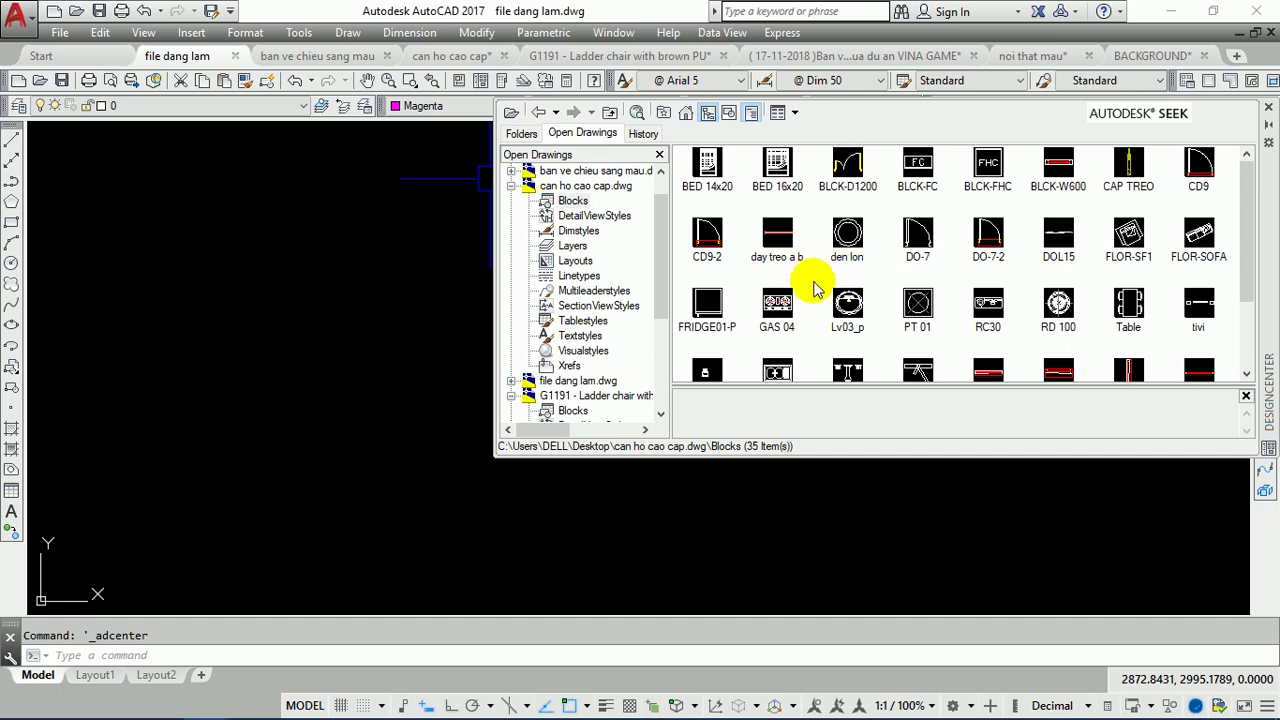
Step: Create a tool palette named can ho cao cap from all the drawing's blocks
right_click(815, 225)
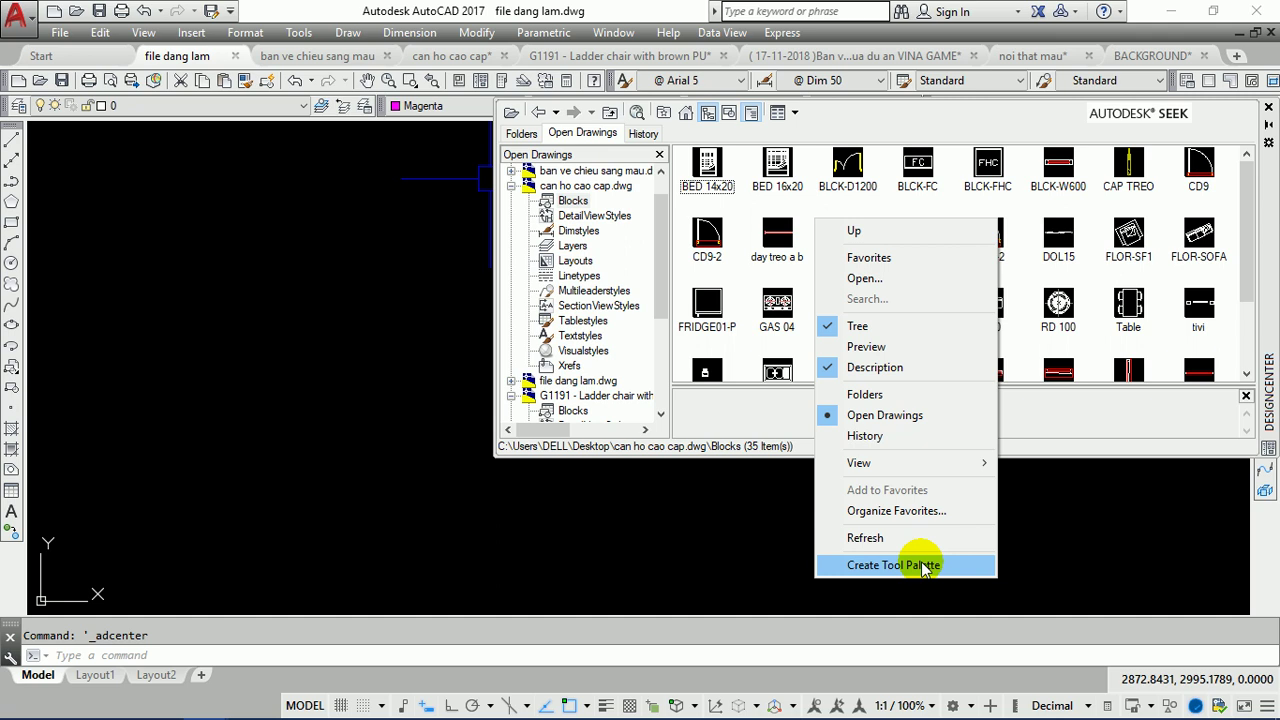
click(921, 565)
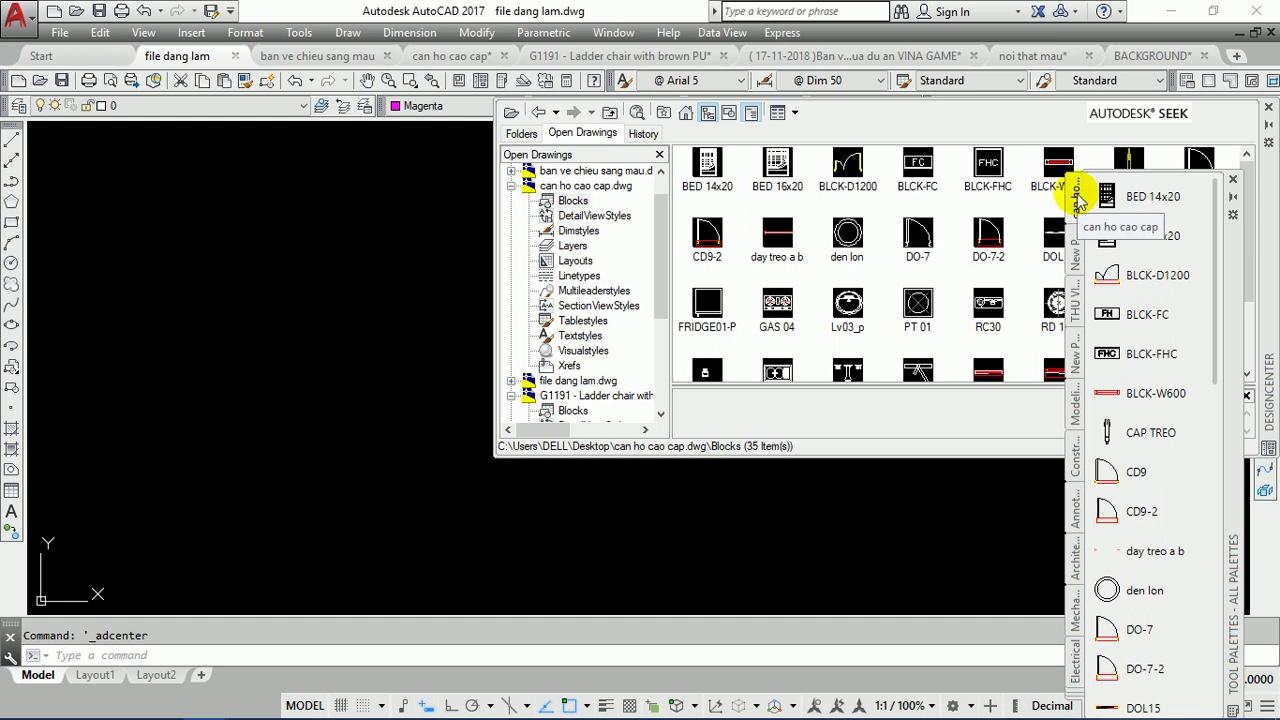
right_click(1077, 199)
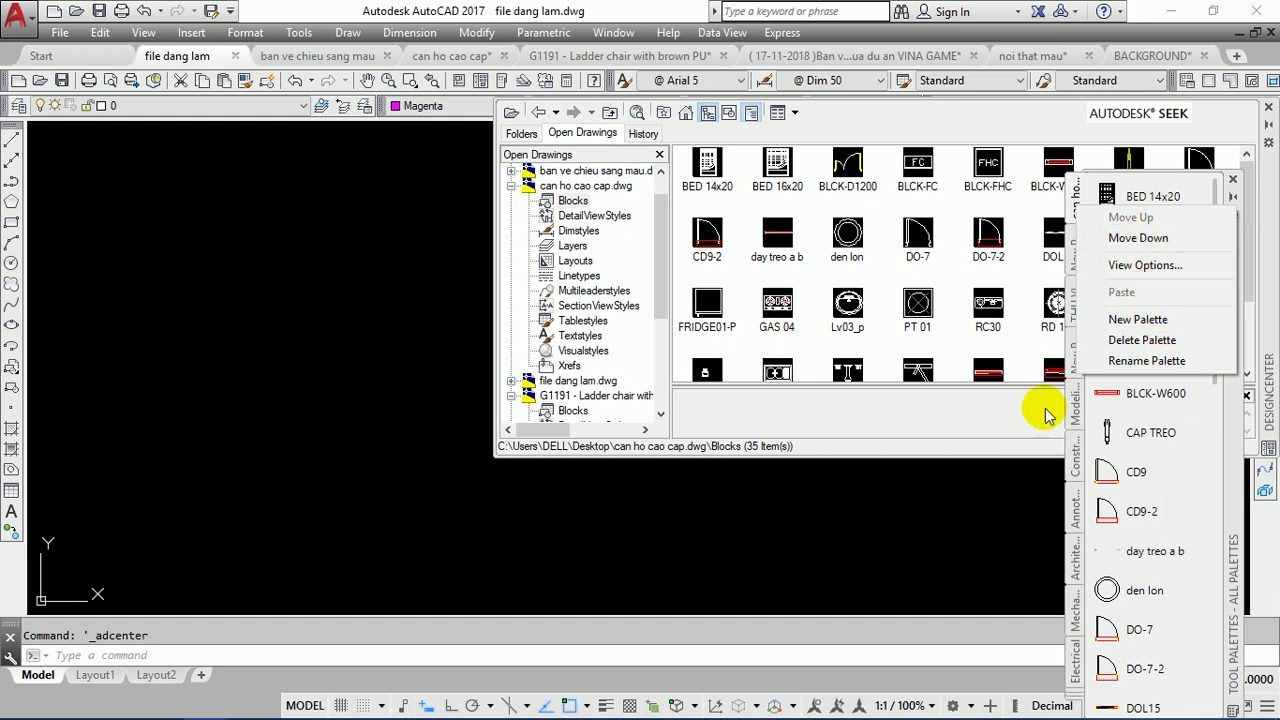
click(1003, 425)
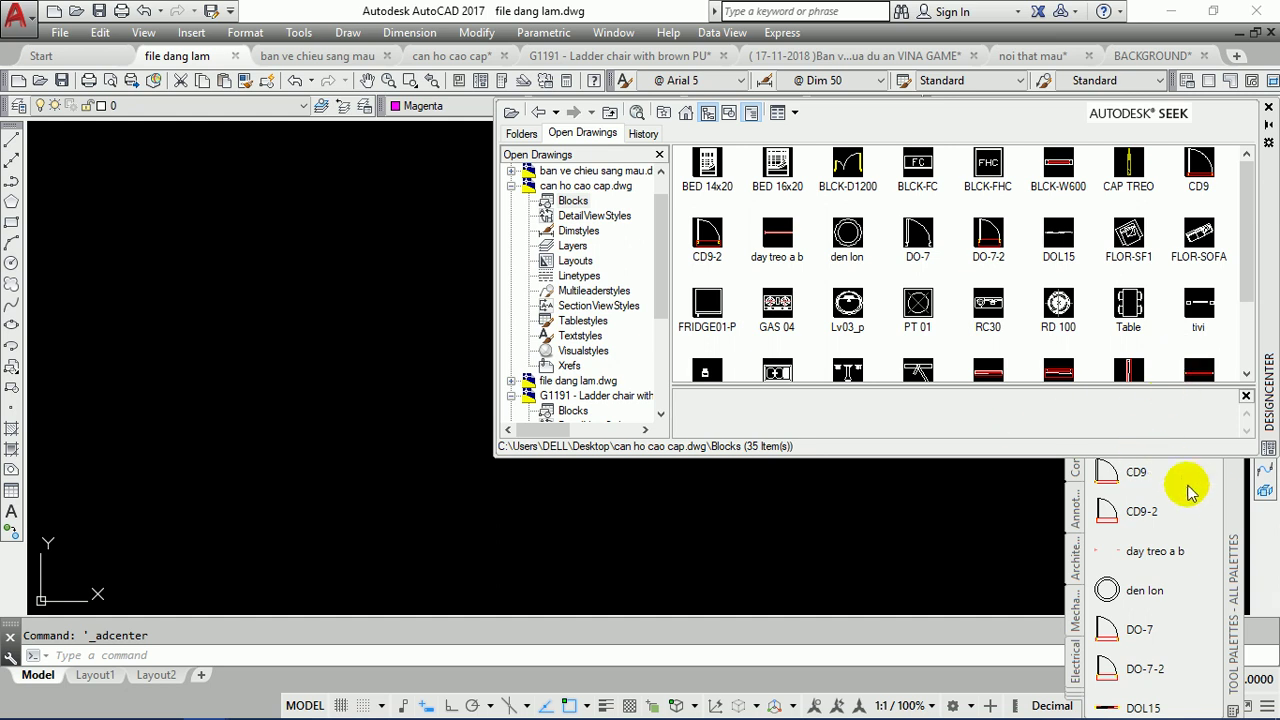
click(1235, 500)
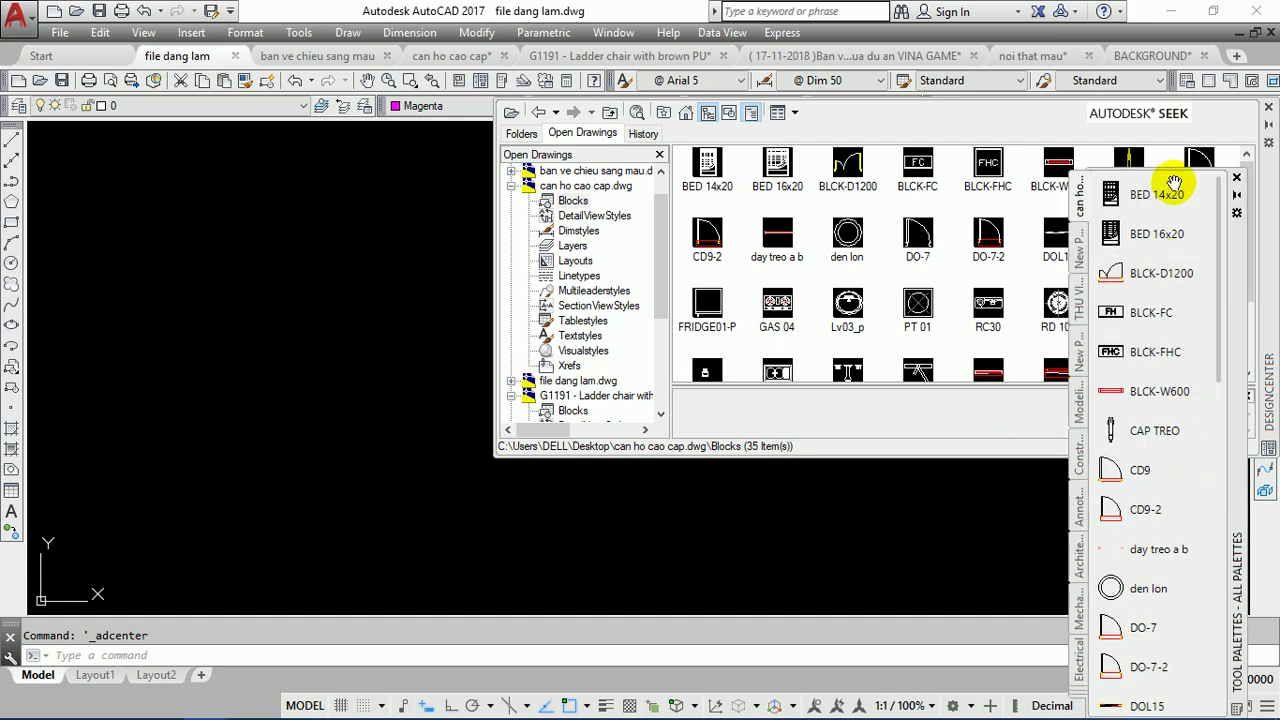
drag(1175, 393, 215, 126)
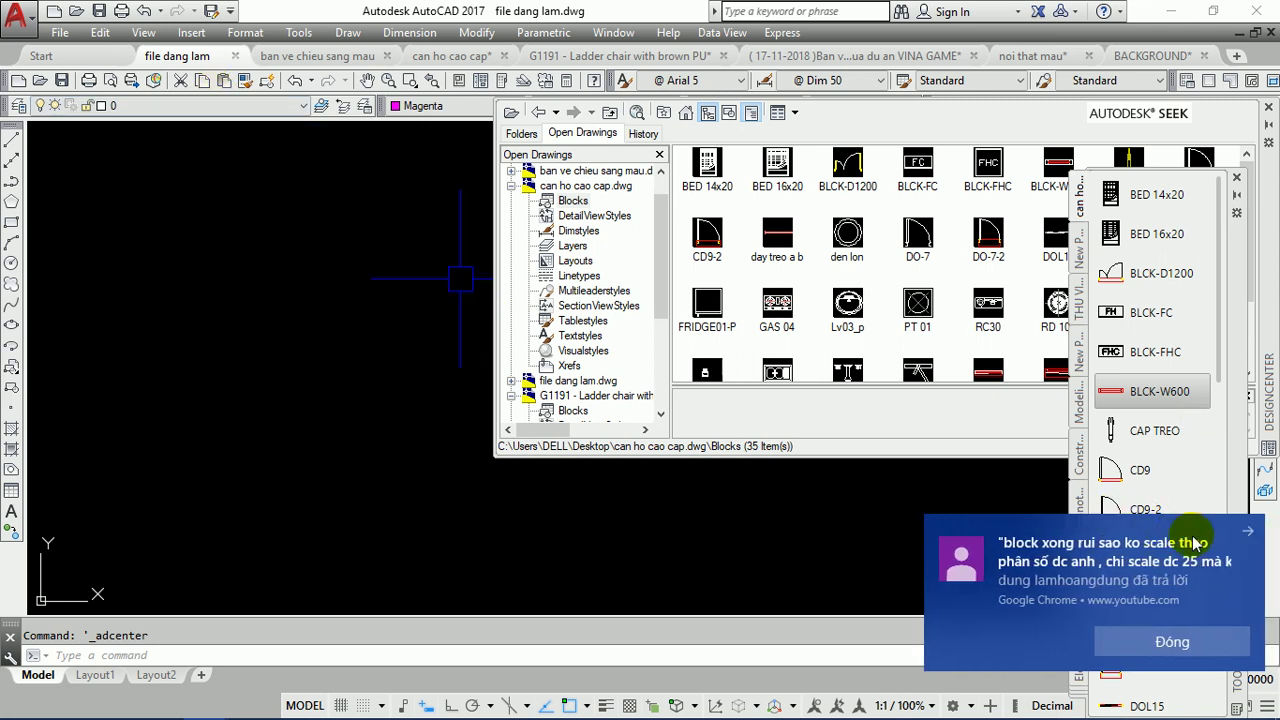
click(1247, 535)
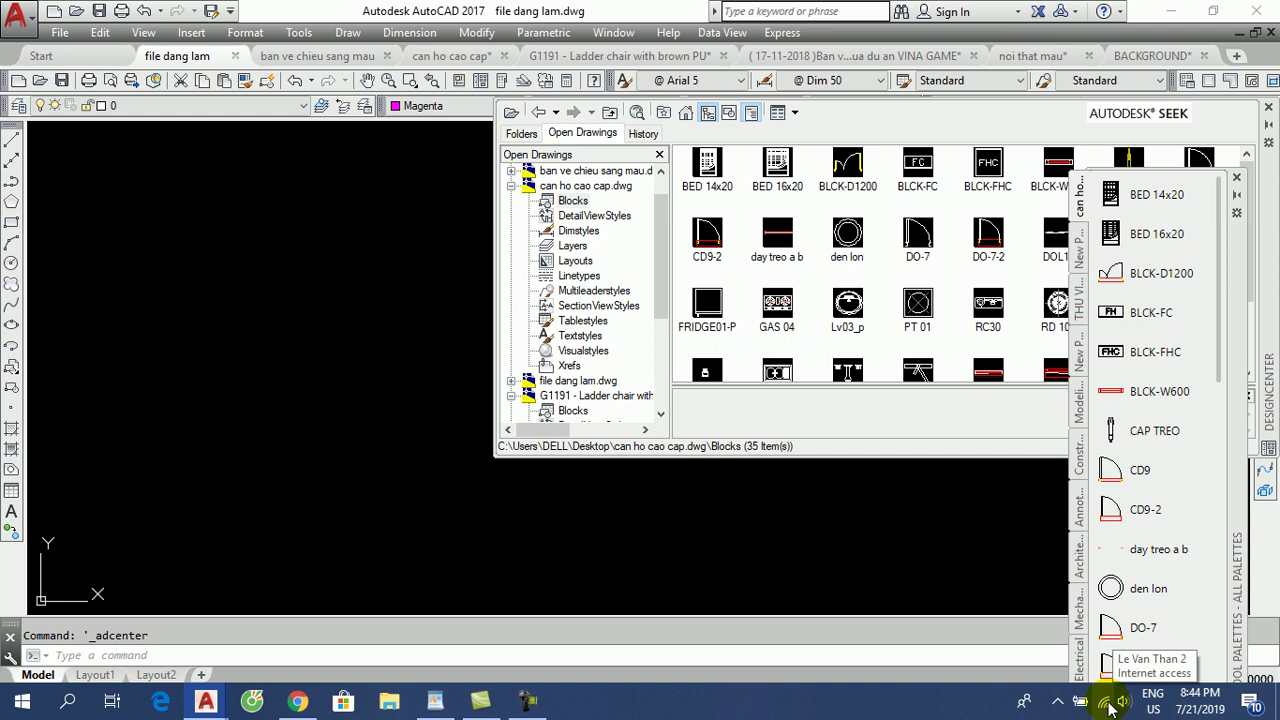
click(1105, 702)
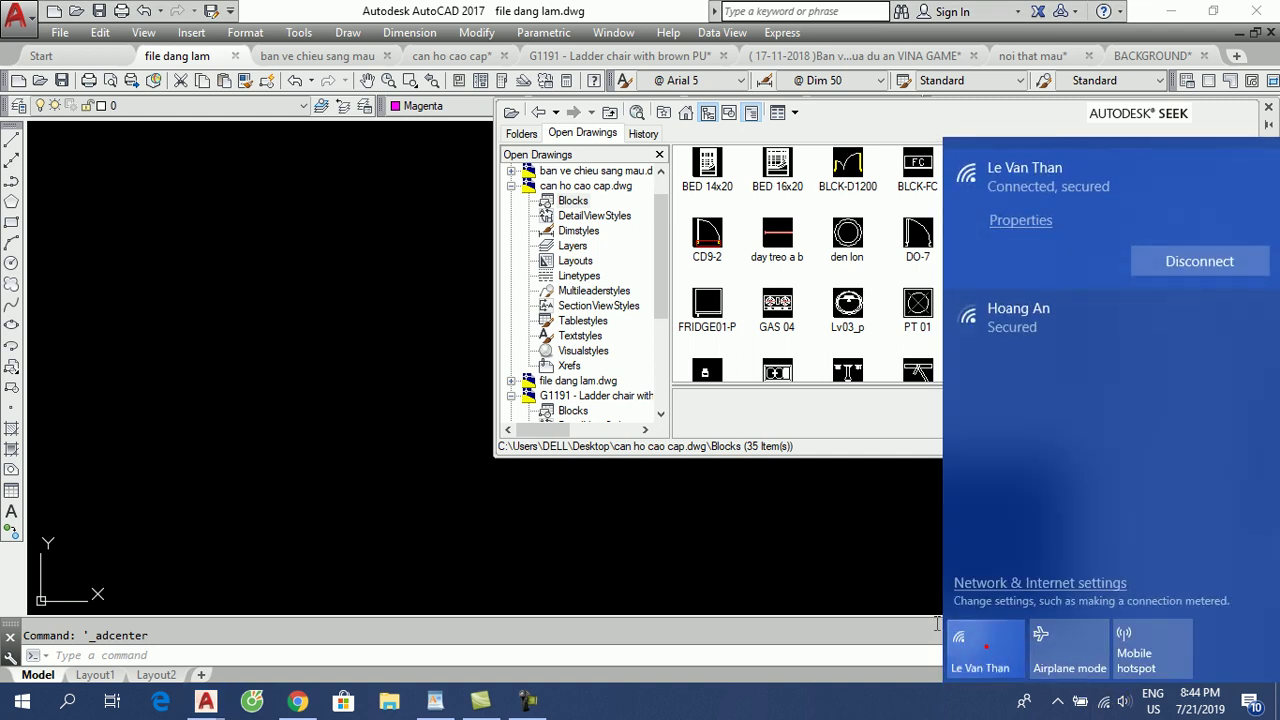
click(982, 641)
click(718, 555)
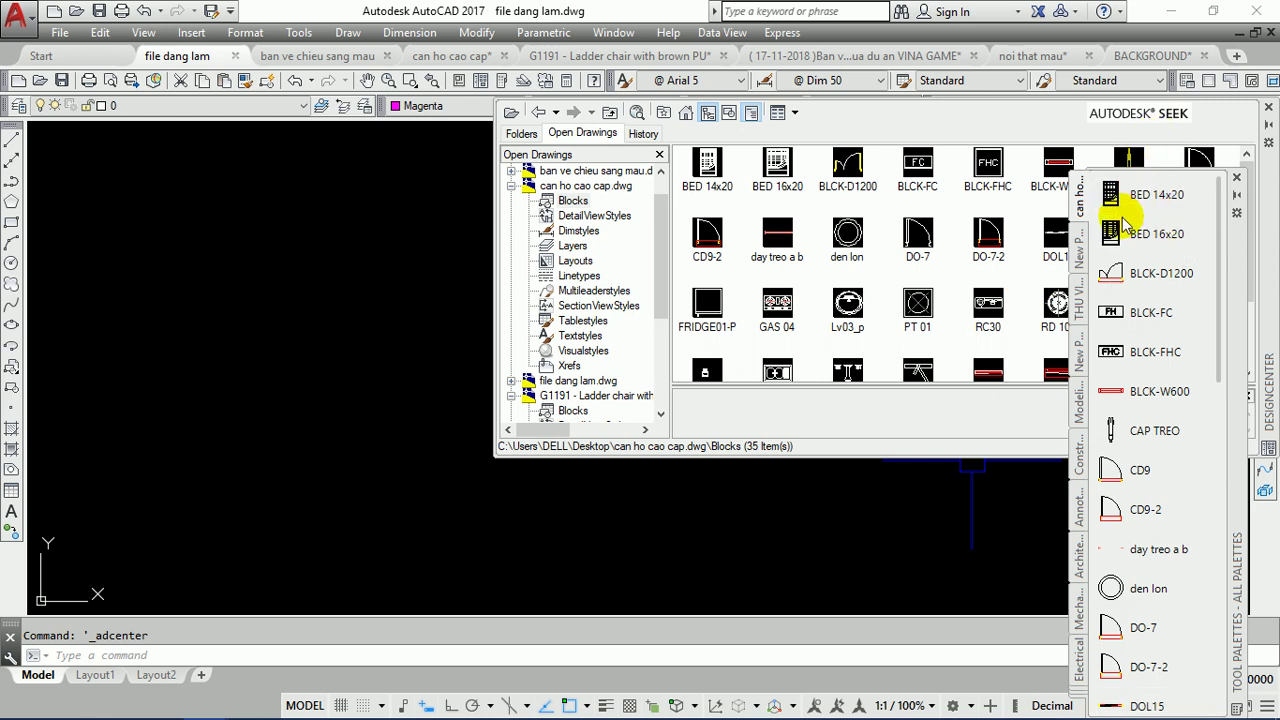
drag(1122, 218, 1123, 220)
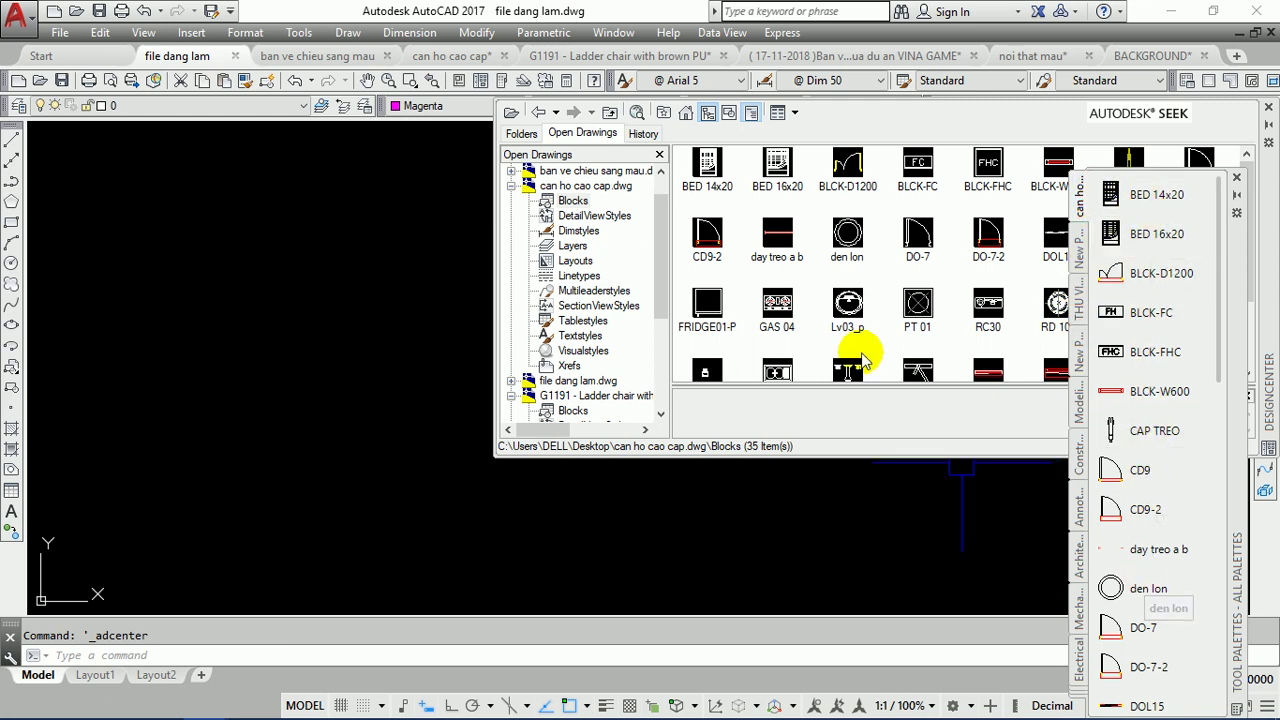
right_click(806, 206)
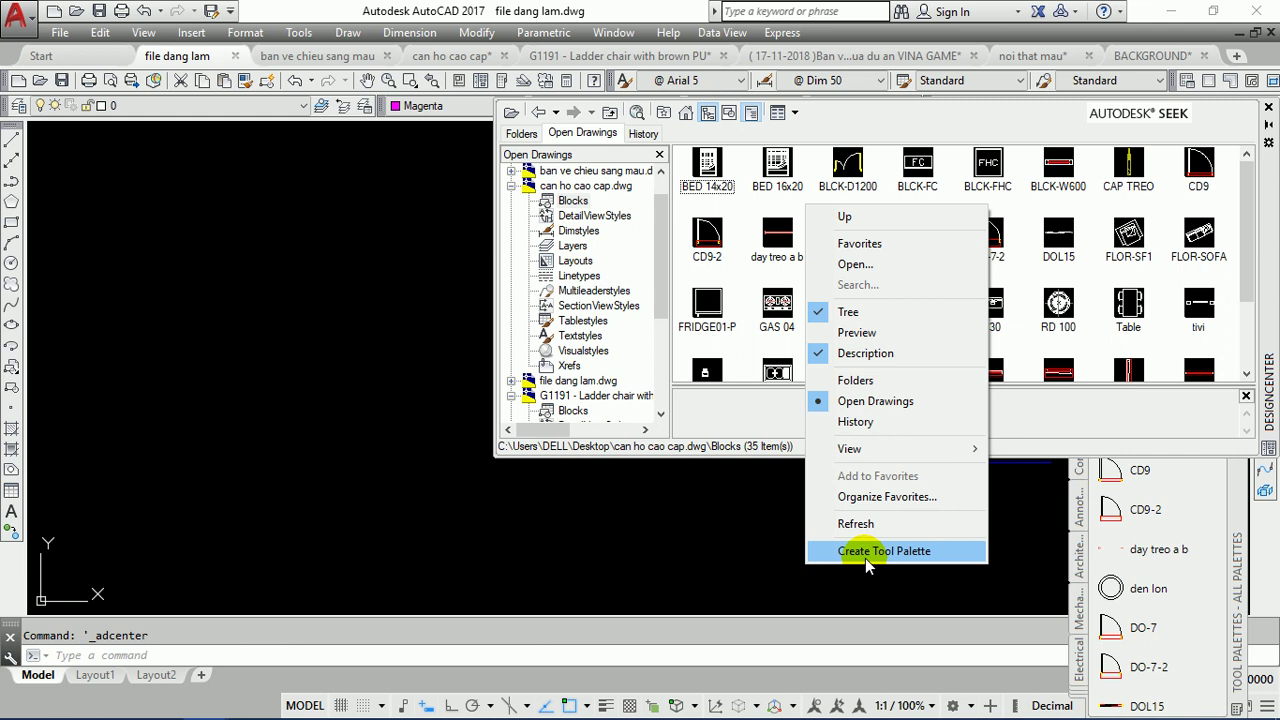
click(865, 551)
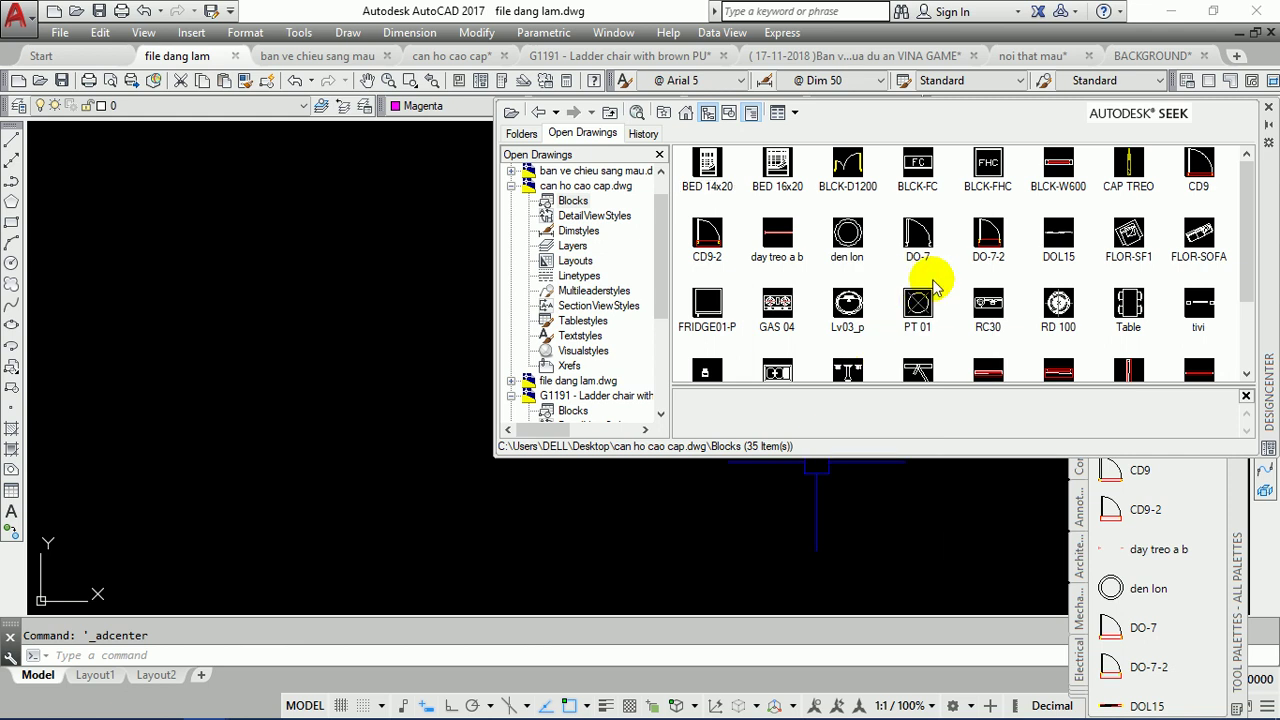
click(748, 111)
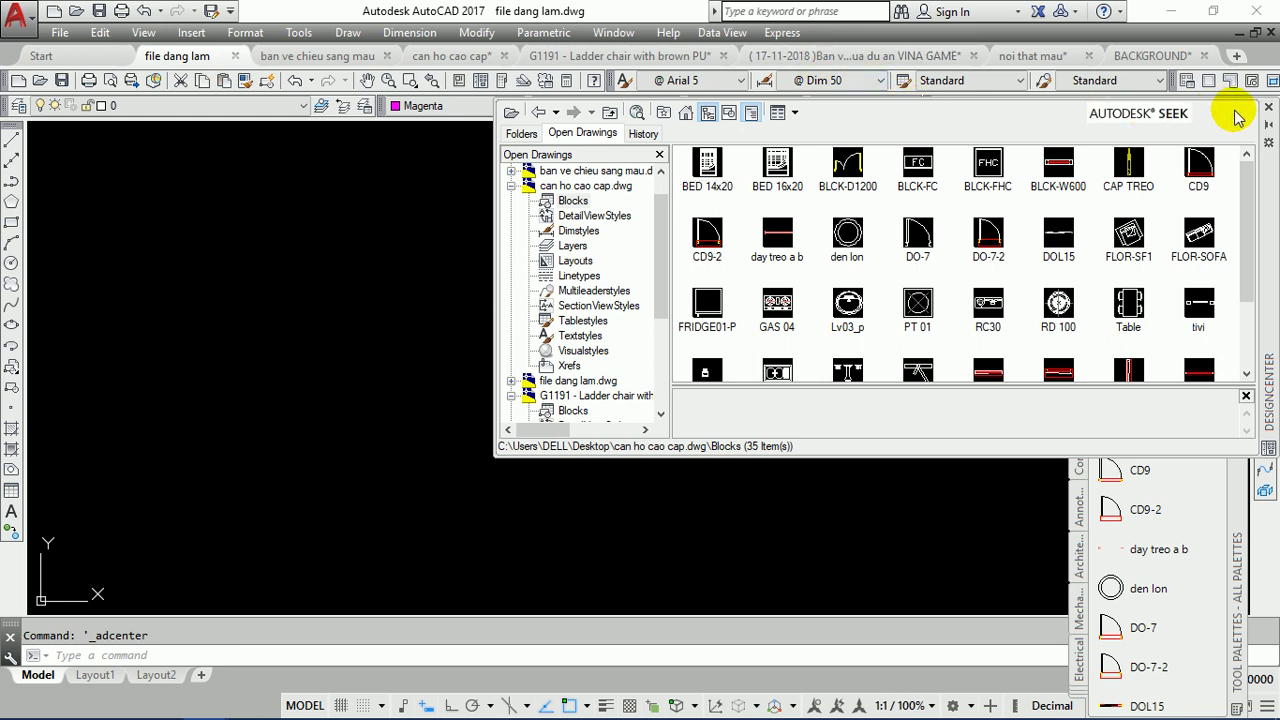
drag(998, 150, 605, 470)
drag(955, 450, 953, 446)
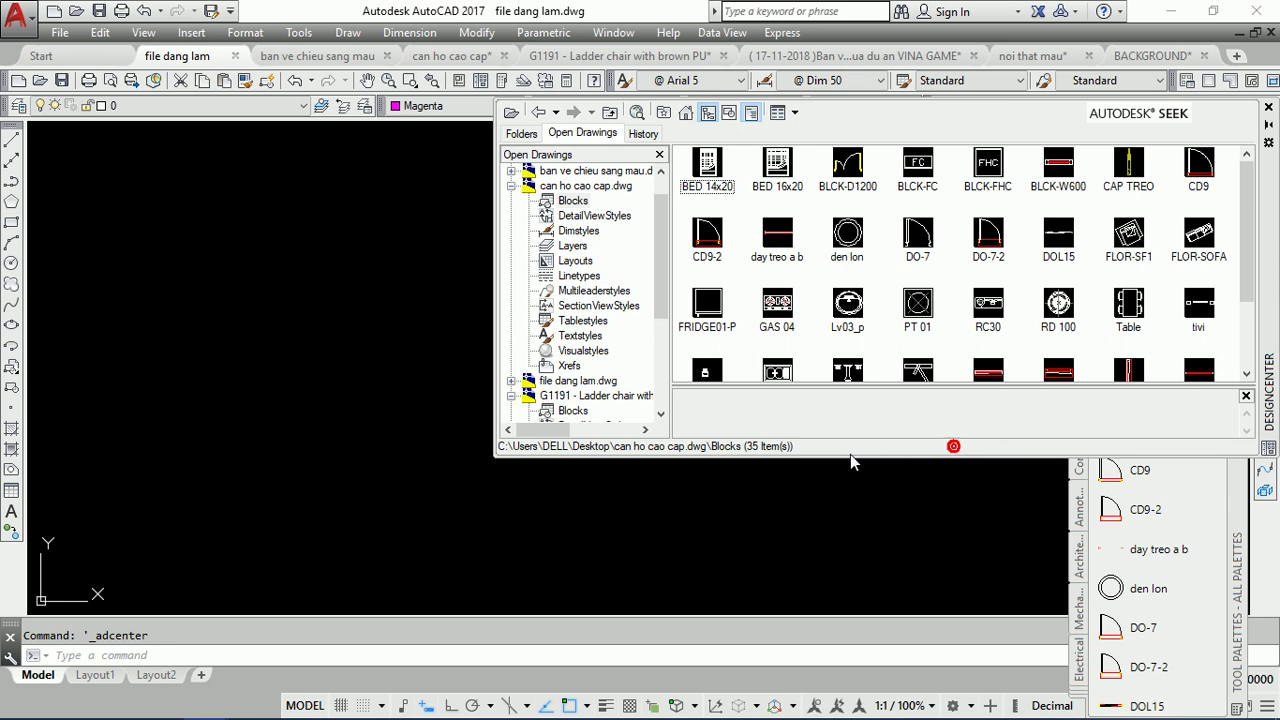
click(1238, 500)
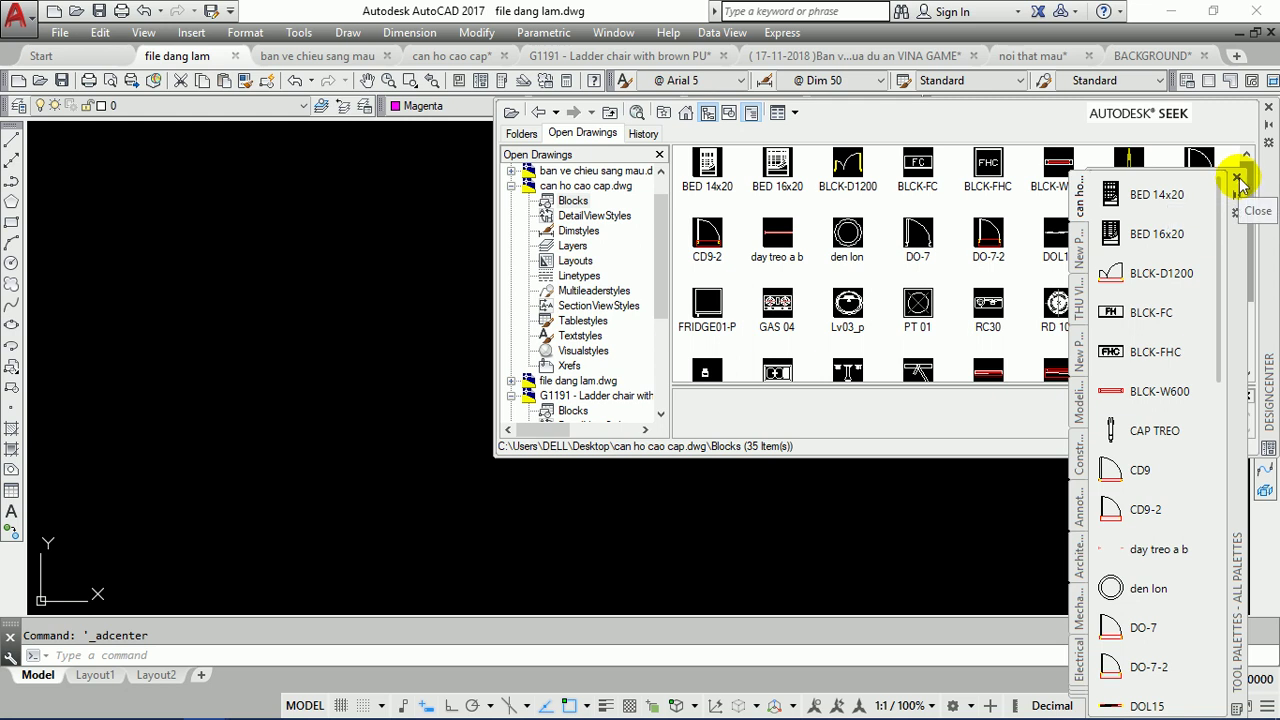
Step: Delete the can ho cao cap tool palette and confirm with OK
right_click(1084, 196)
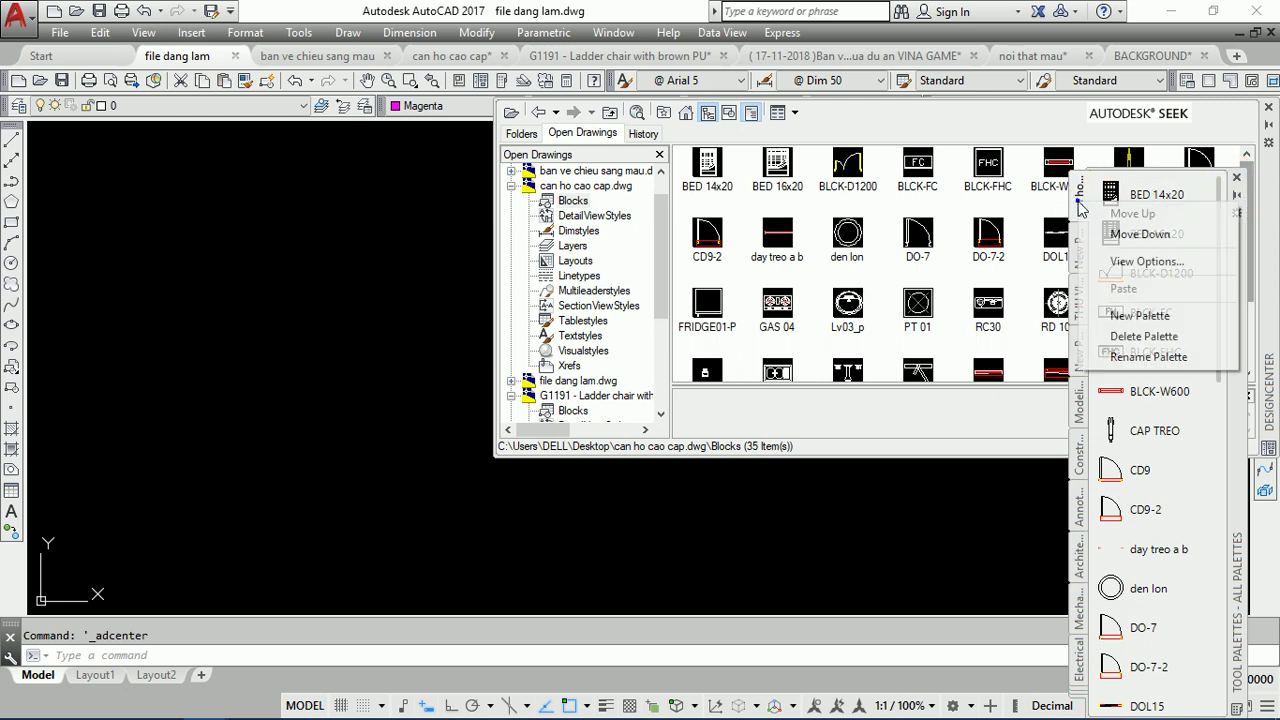
click(1144, 336)
click(688, 417)
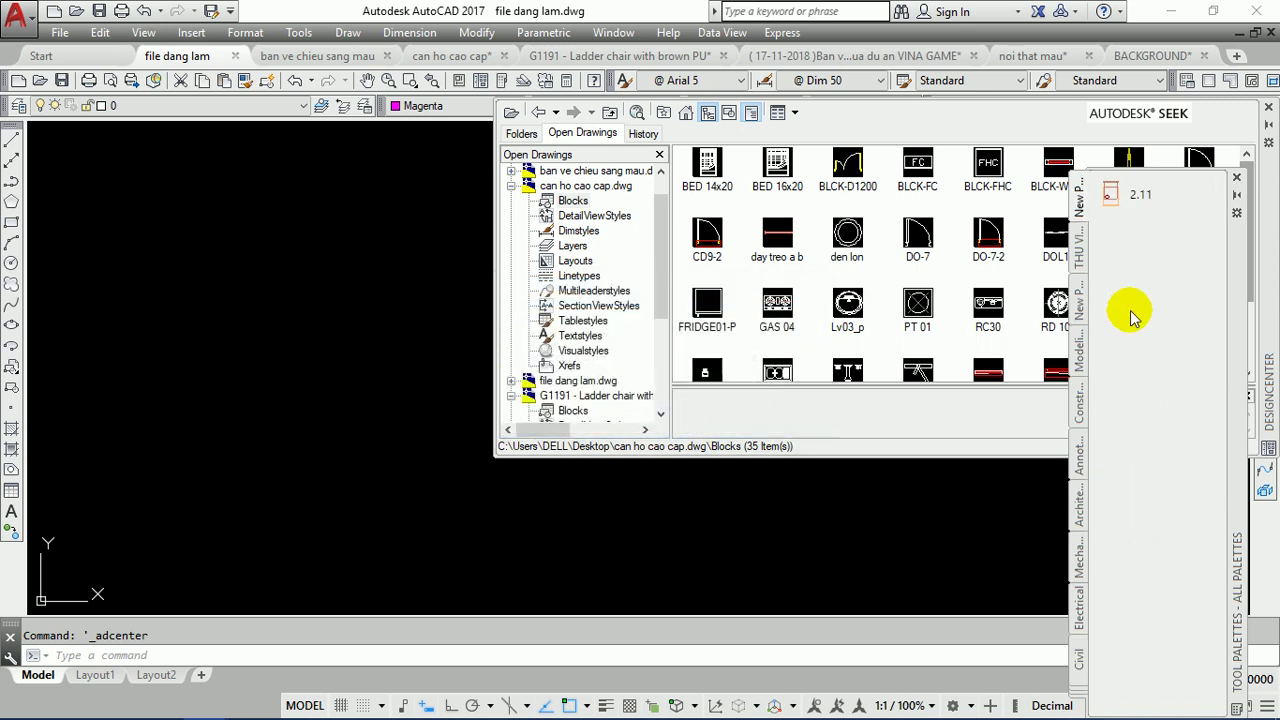
Step: Close Tool Palettes, reopen it from Tools > Palettes, and bring up its title-bar options
click(1238, 178)
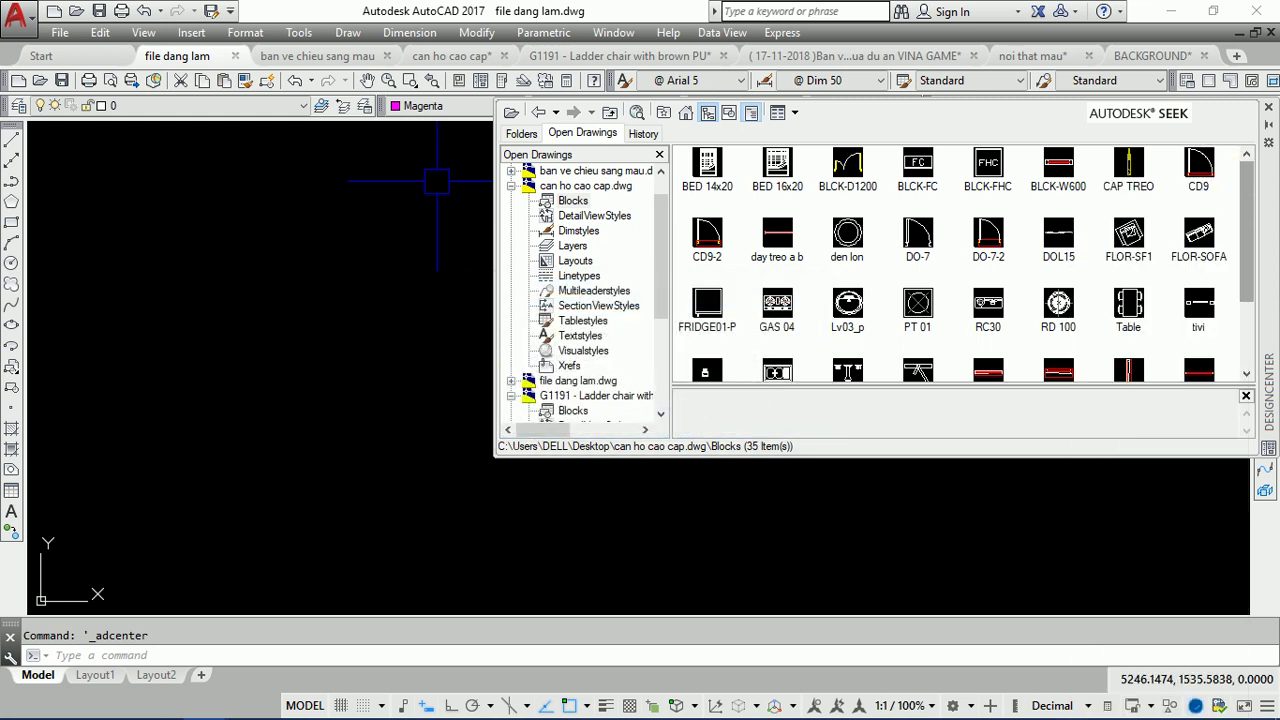
click(299, 32)
mouse_move(327, 42)
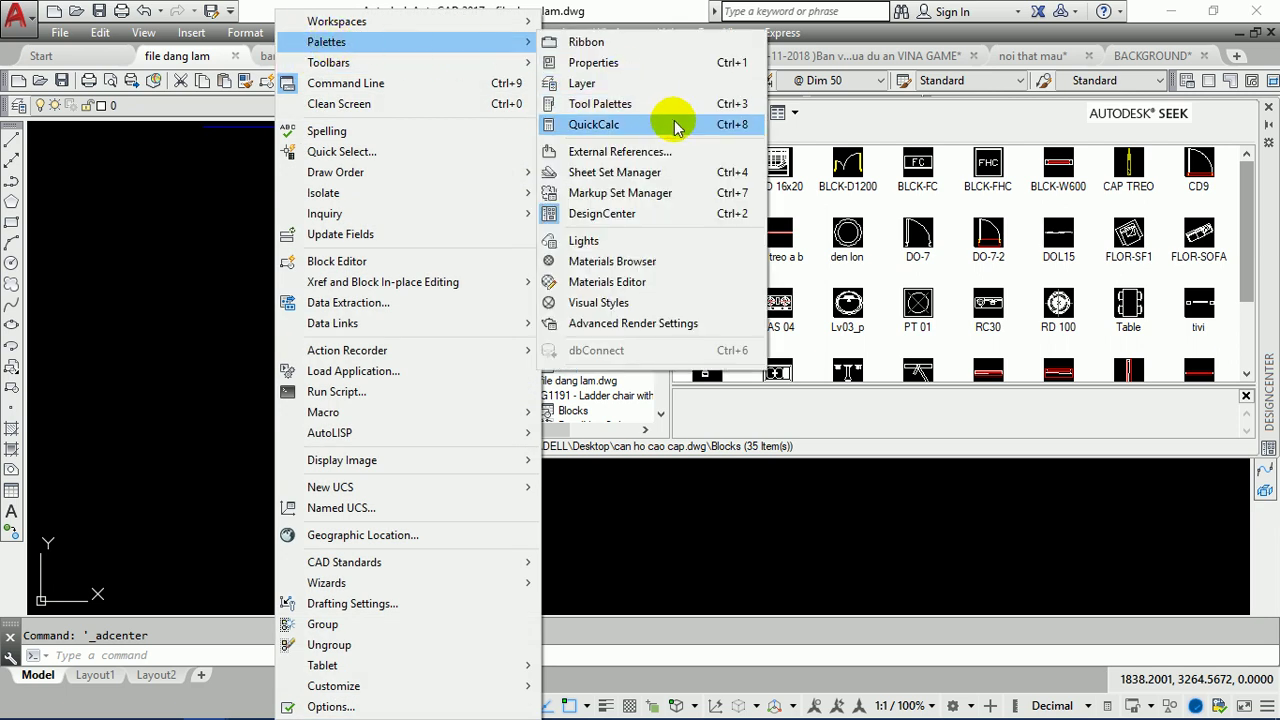
click(687, 113)
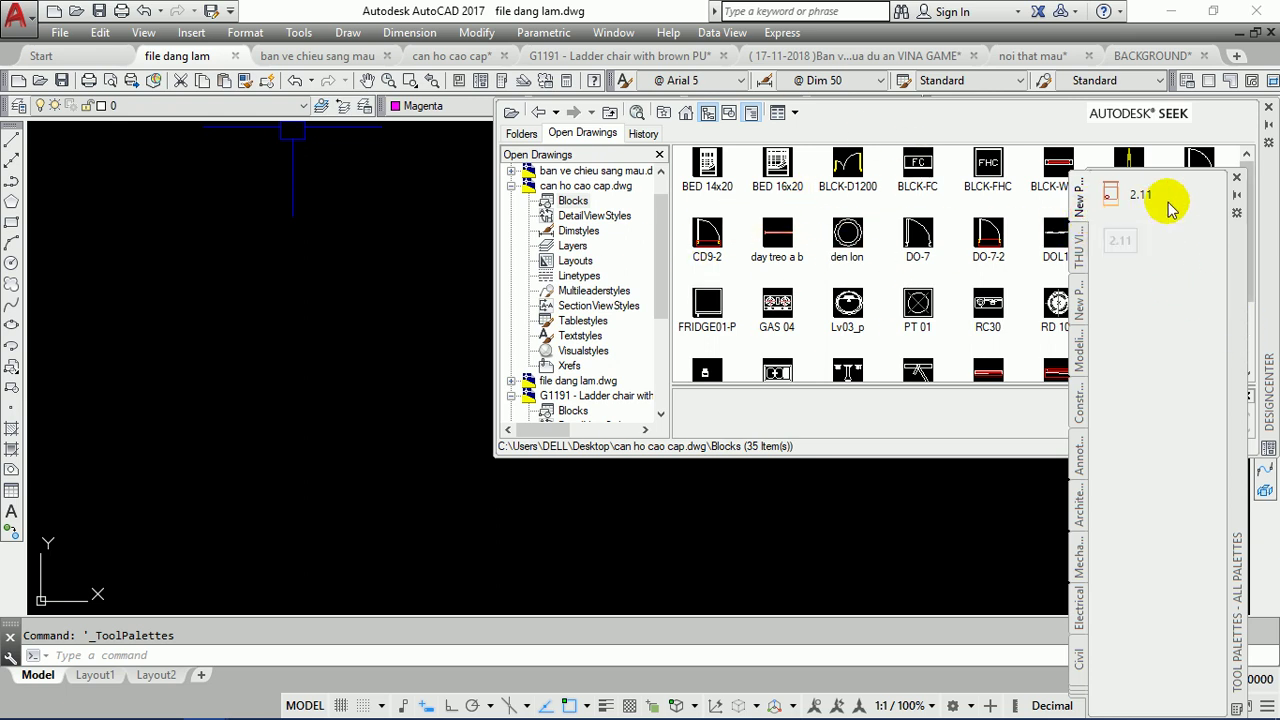
right_click(1238, 216)
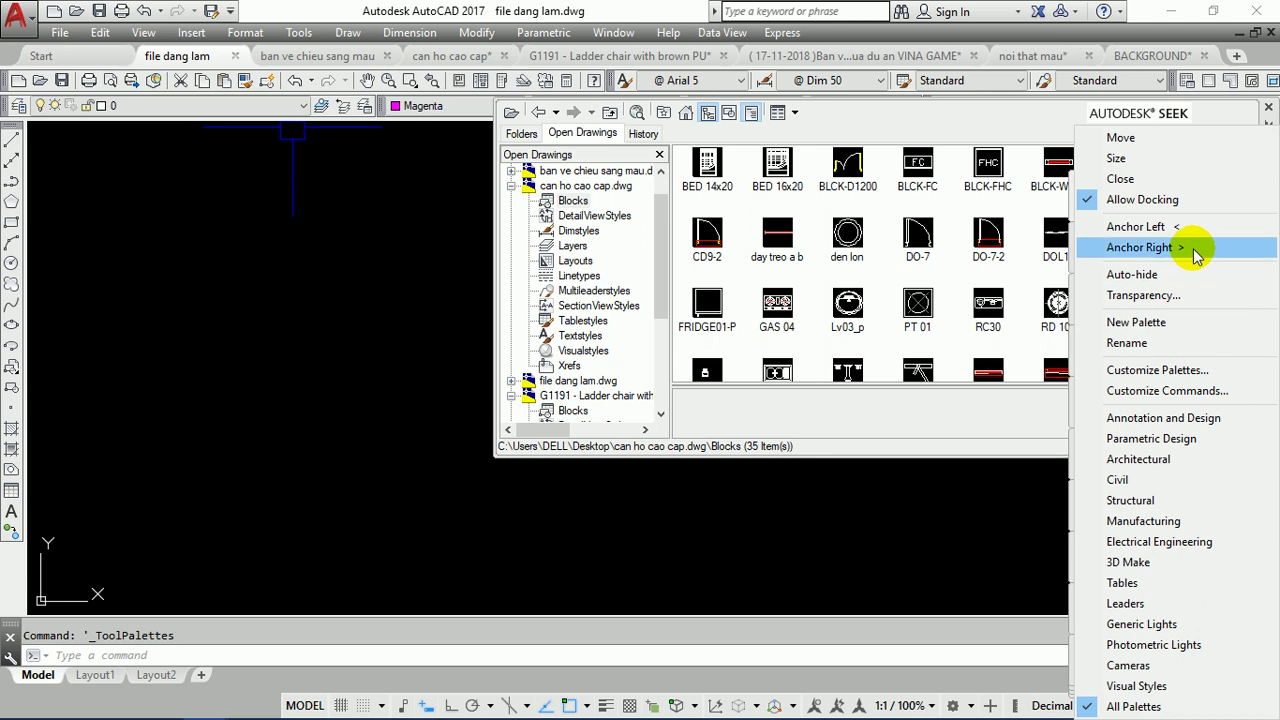
Step: Create a palette named CUA and add the DO-7, BLCK-D1200 and CD9-2 blocks to it
click(1170, 325)
text(CUA)
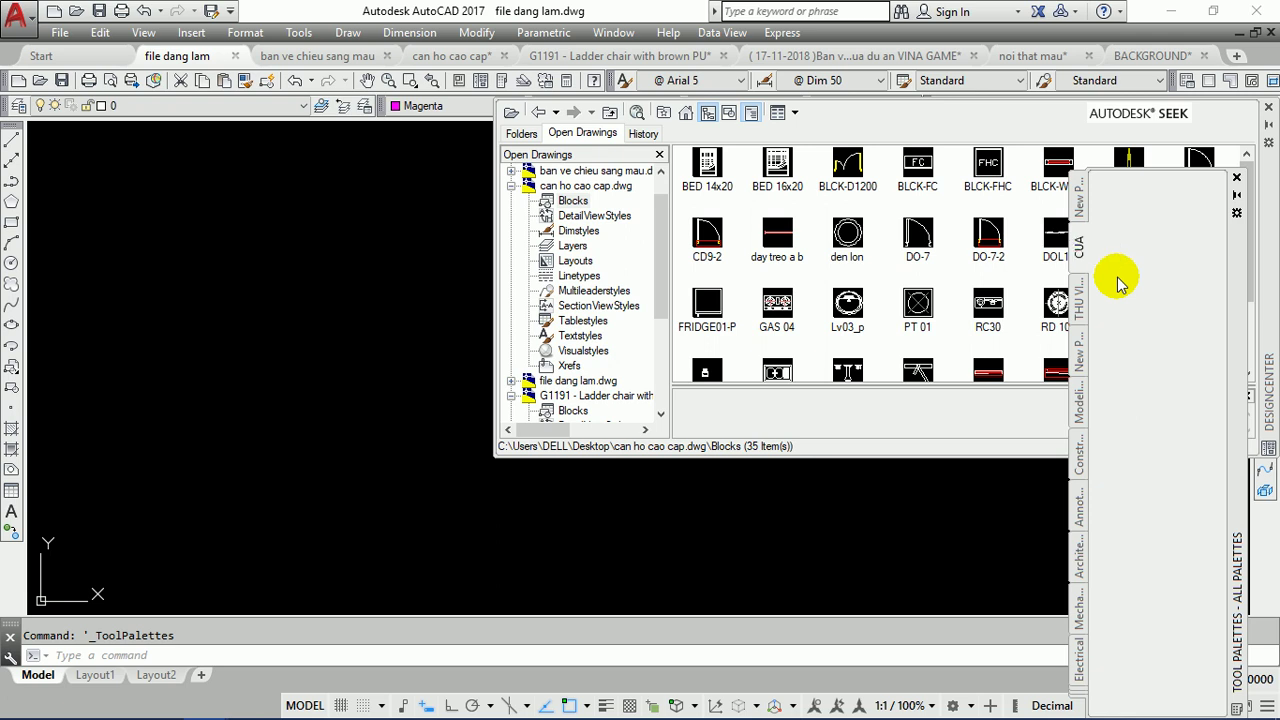
click(915, 235)
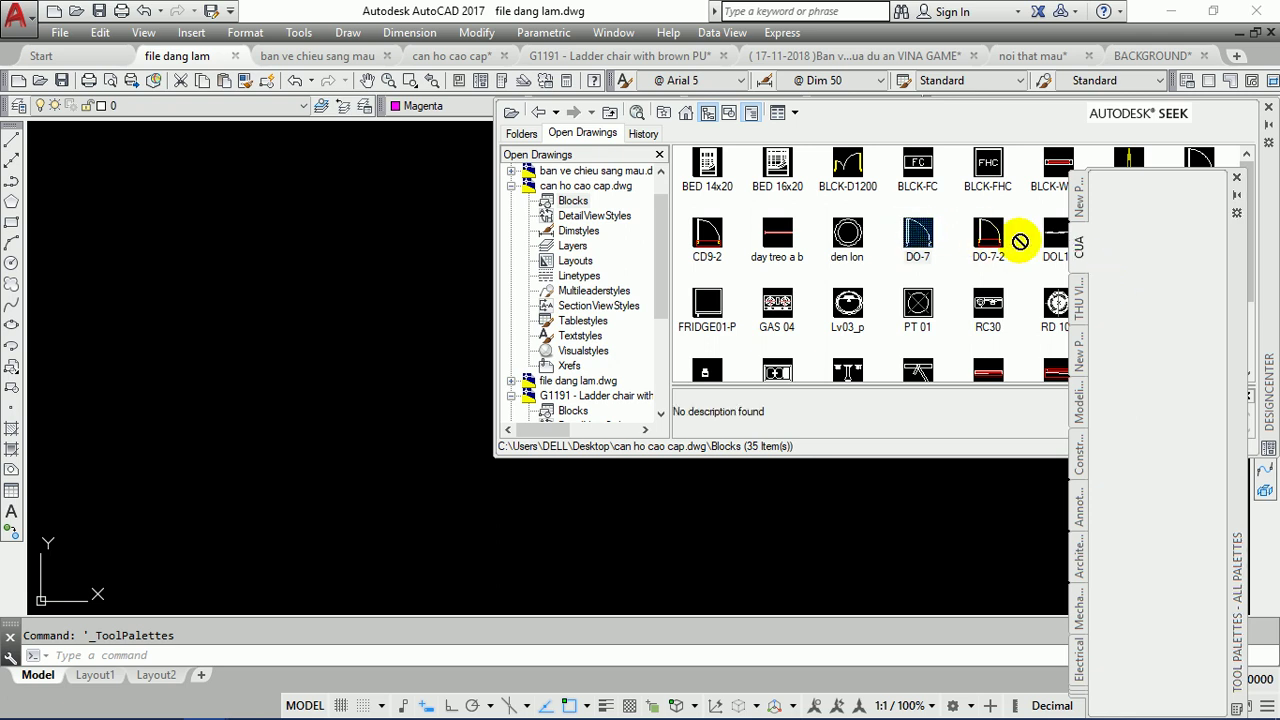
drag(1020, 241, 1113, 256)
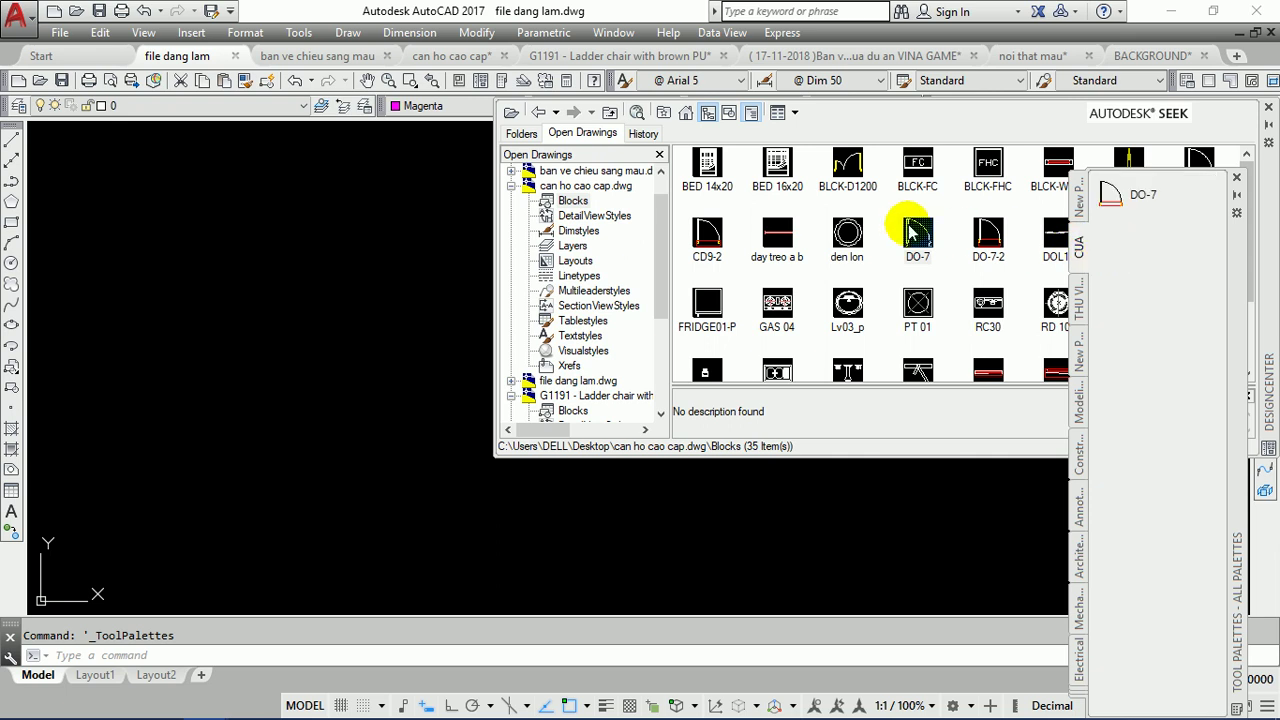
drag(847, 168, 1145, 268)
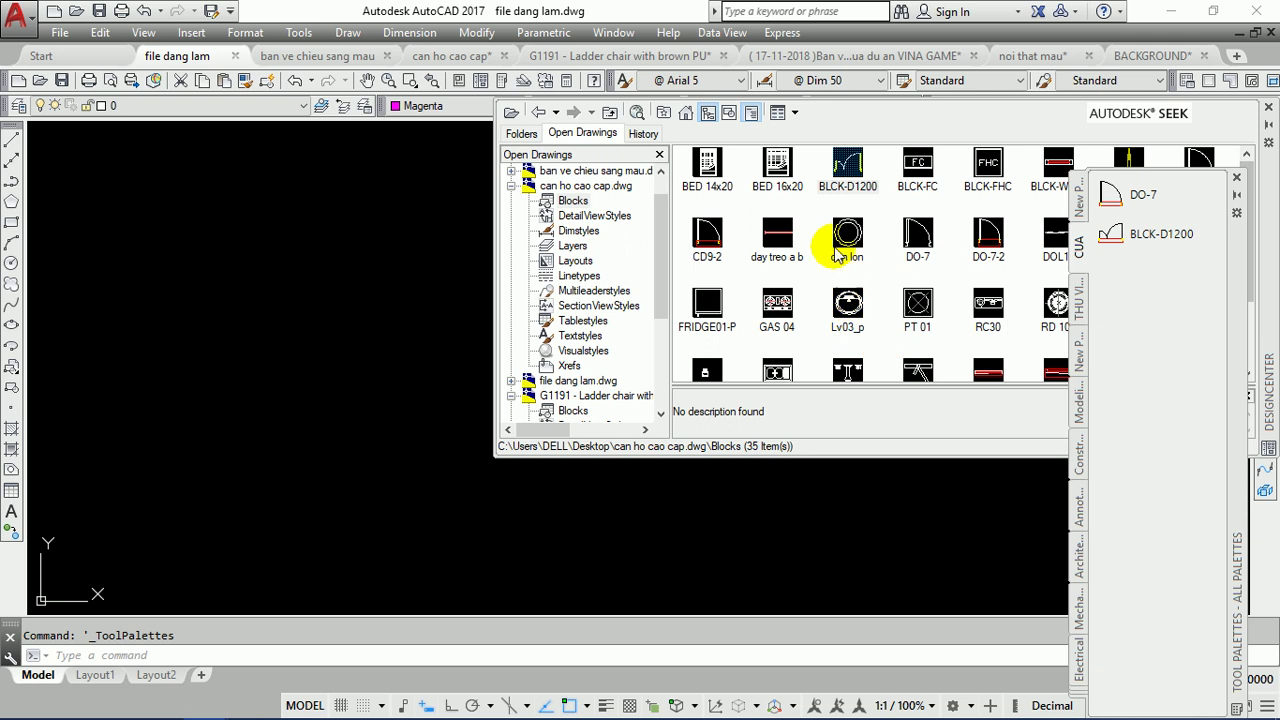
drag(707, 232, 1155, 307)
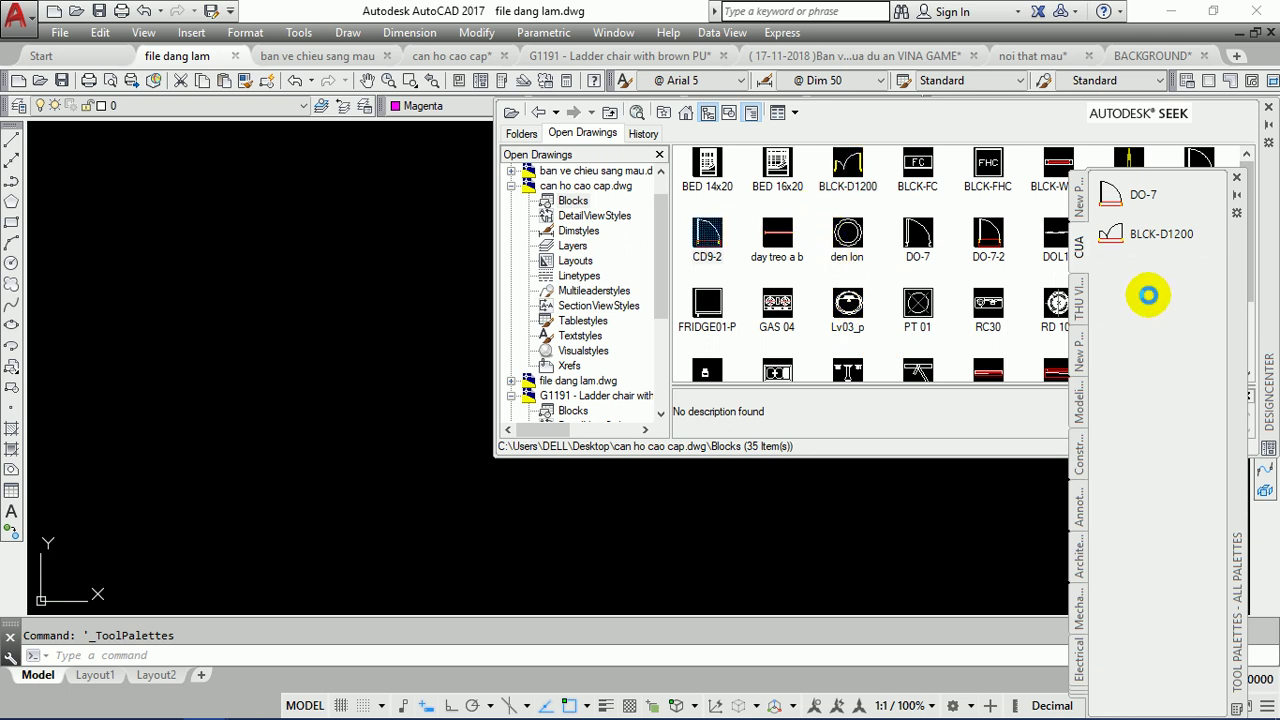
right_click(880, 265)
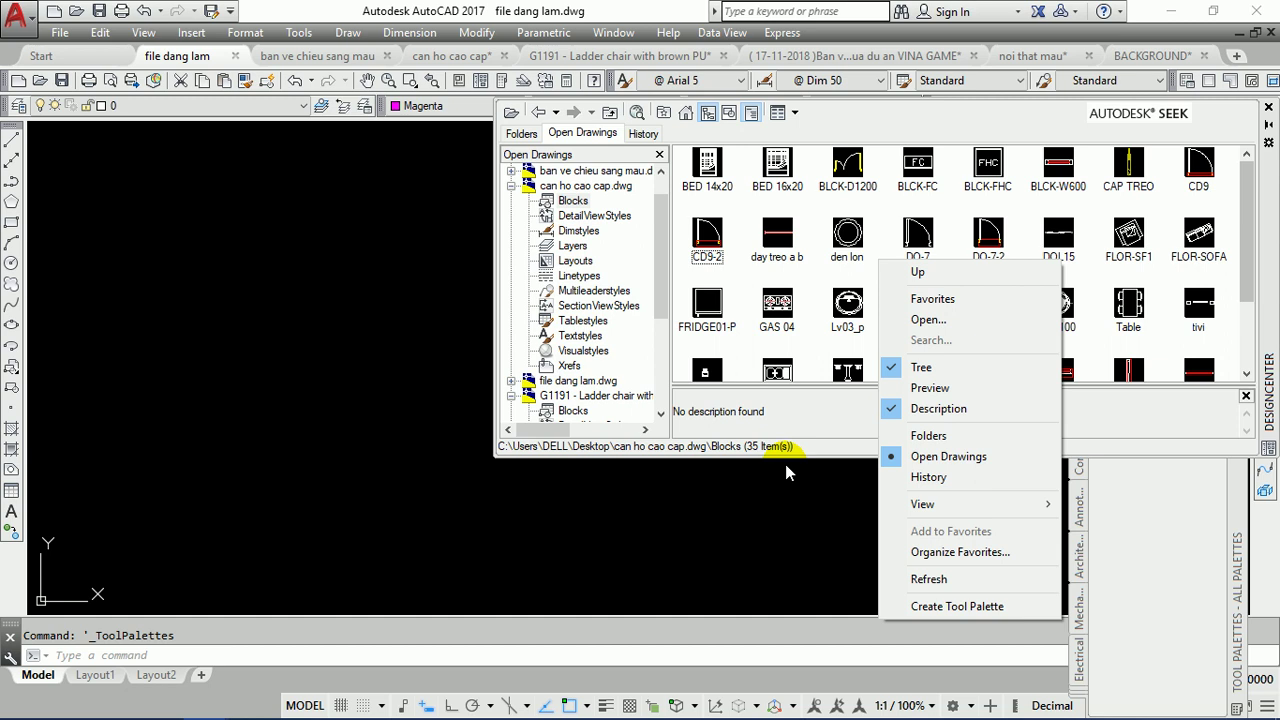
Step: Close Tool Palettes and drag door blocks, including BLCK-D1200 and PT 01, onto the canvas
click(800, 328)
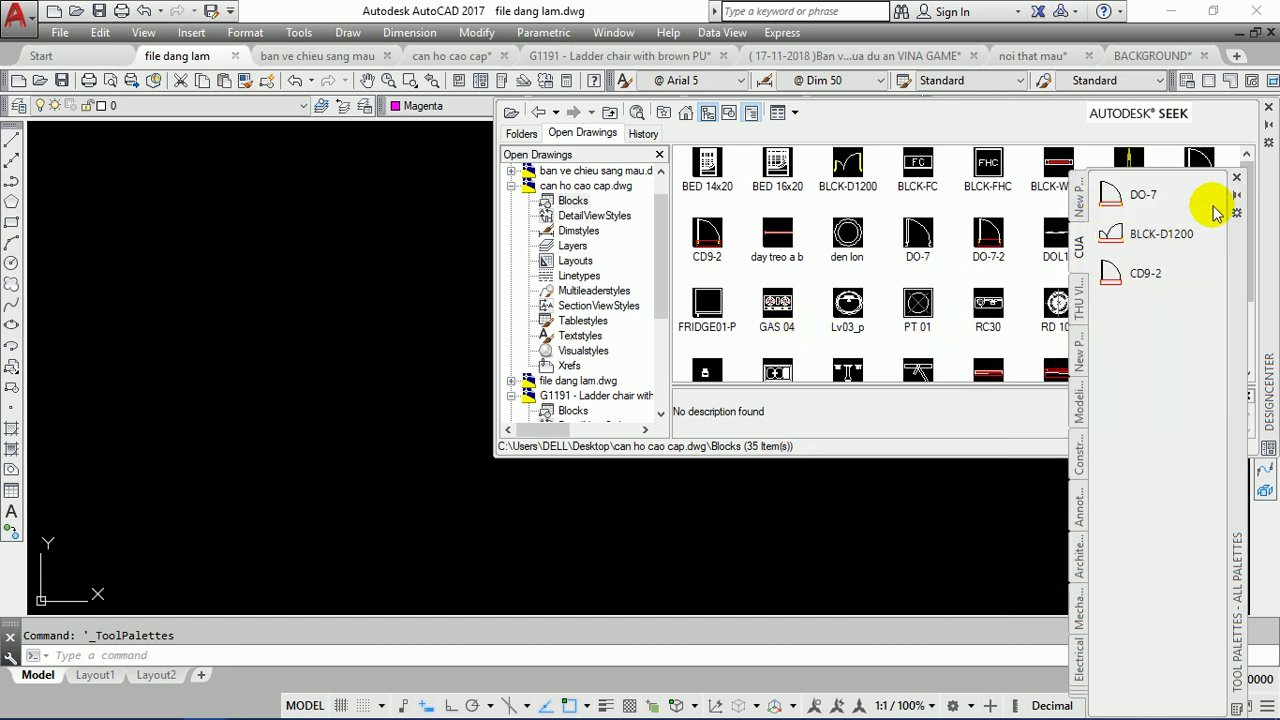
click(1237, 180)
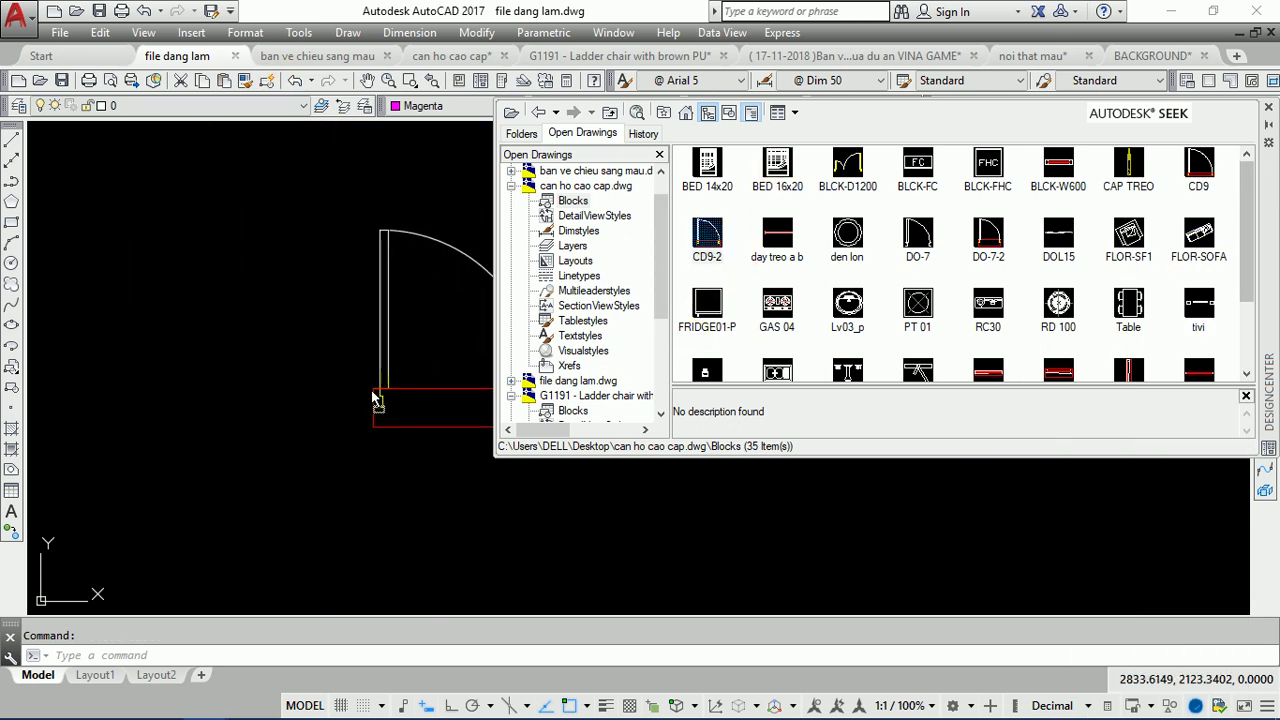
drag(533, 331, 340, 445)
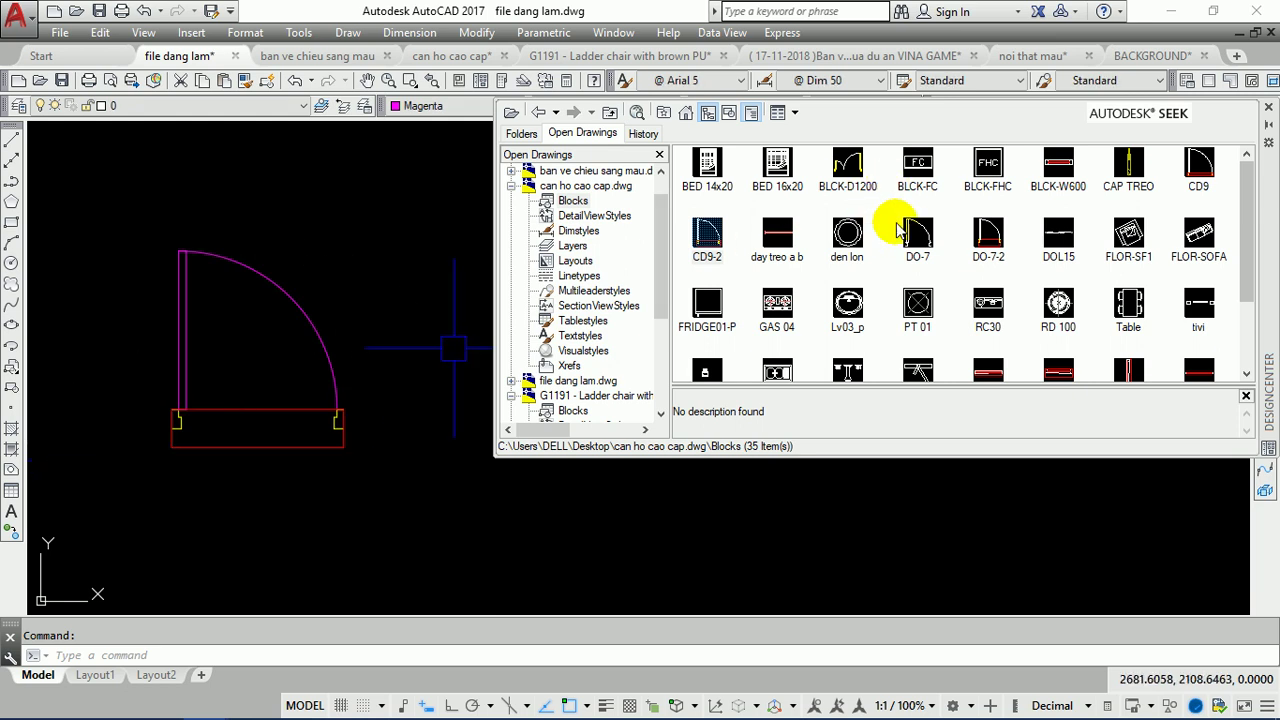
drag(848, 165, 362, 537)
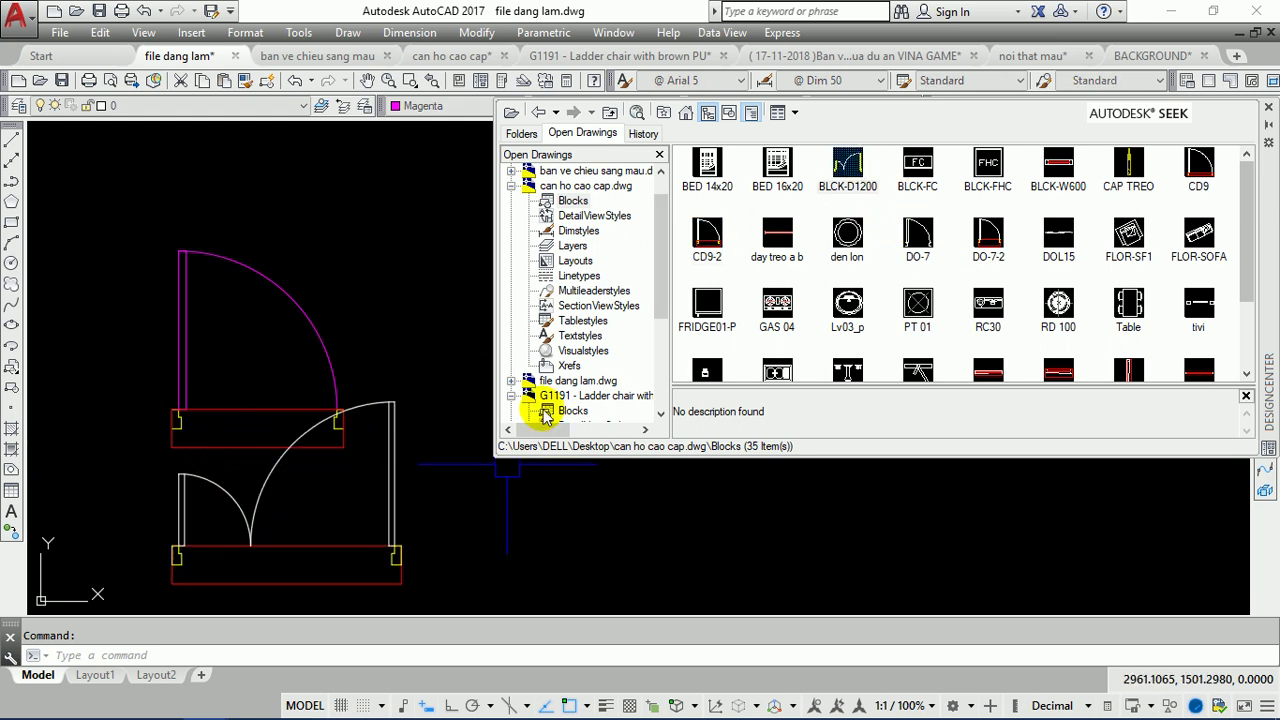
scroll(540, 410, down, 2)
scroll(300, 470, down, 3)
scroll(287, 445, down, 3)
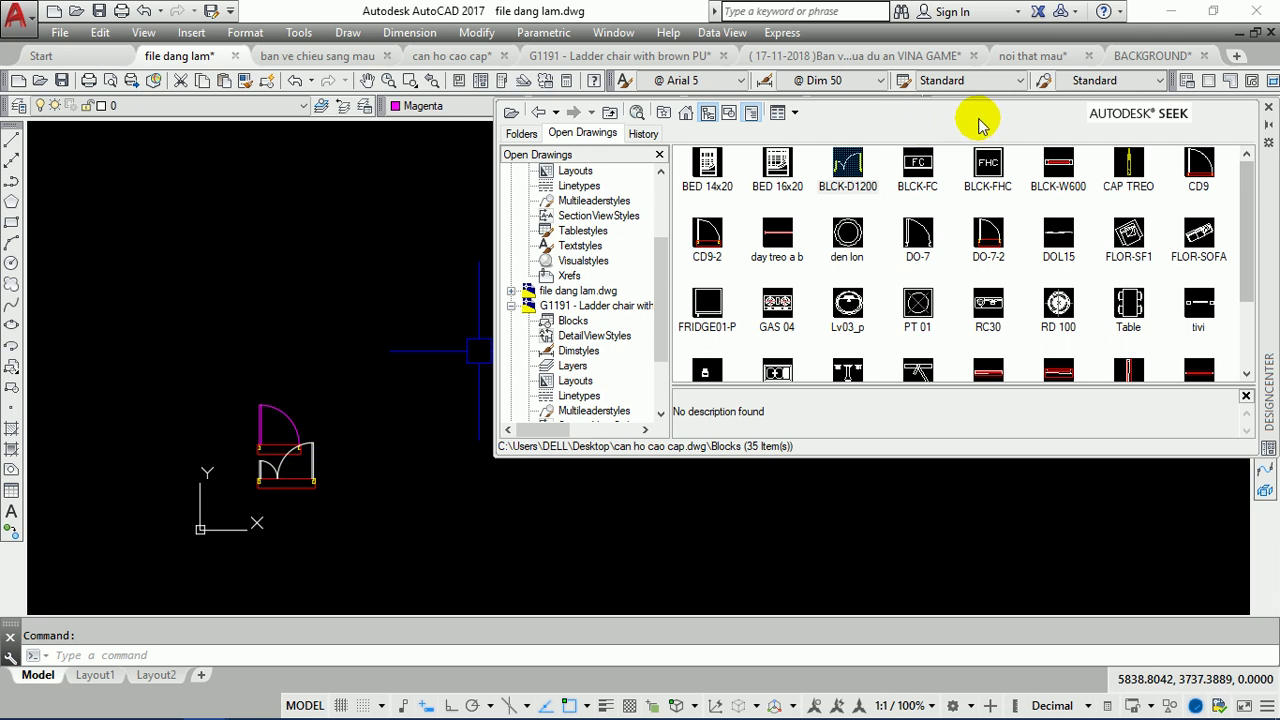
drag(918, 232, 250, 290)
scroll(200, 340, up, 2)
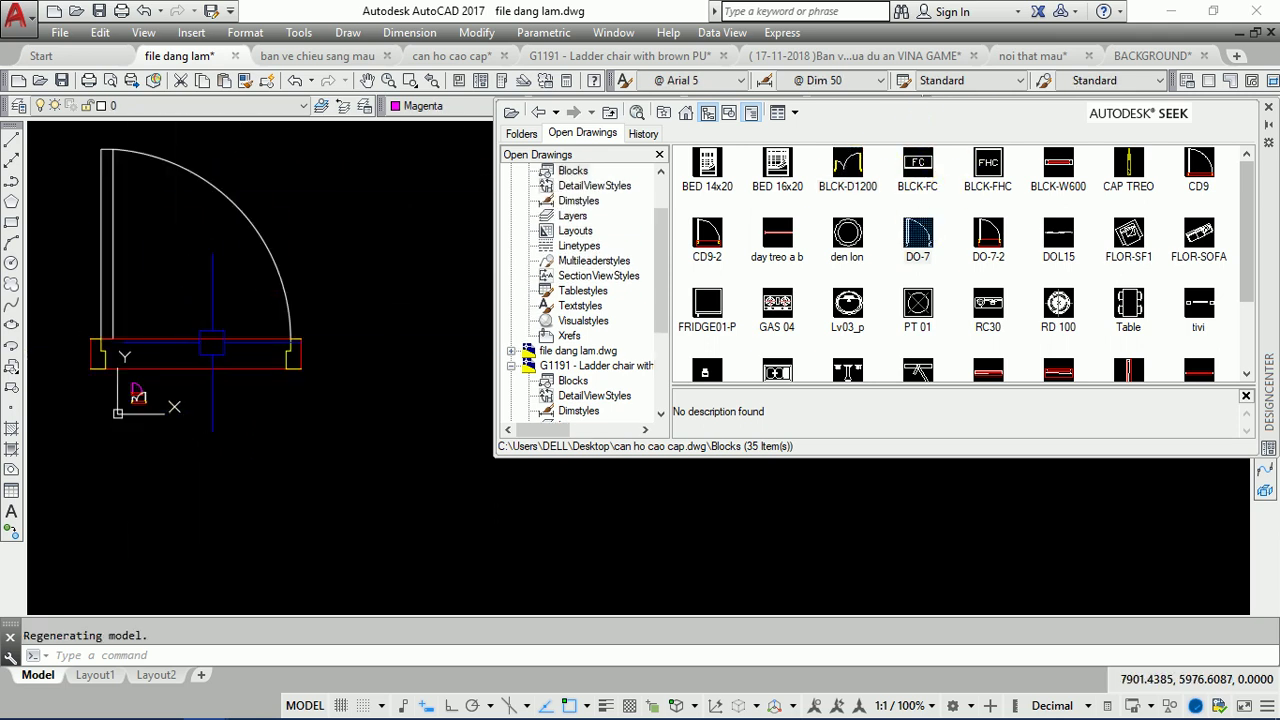
drag(918, 300, 392, 523)
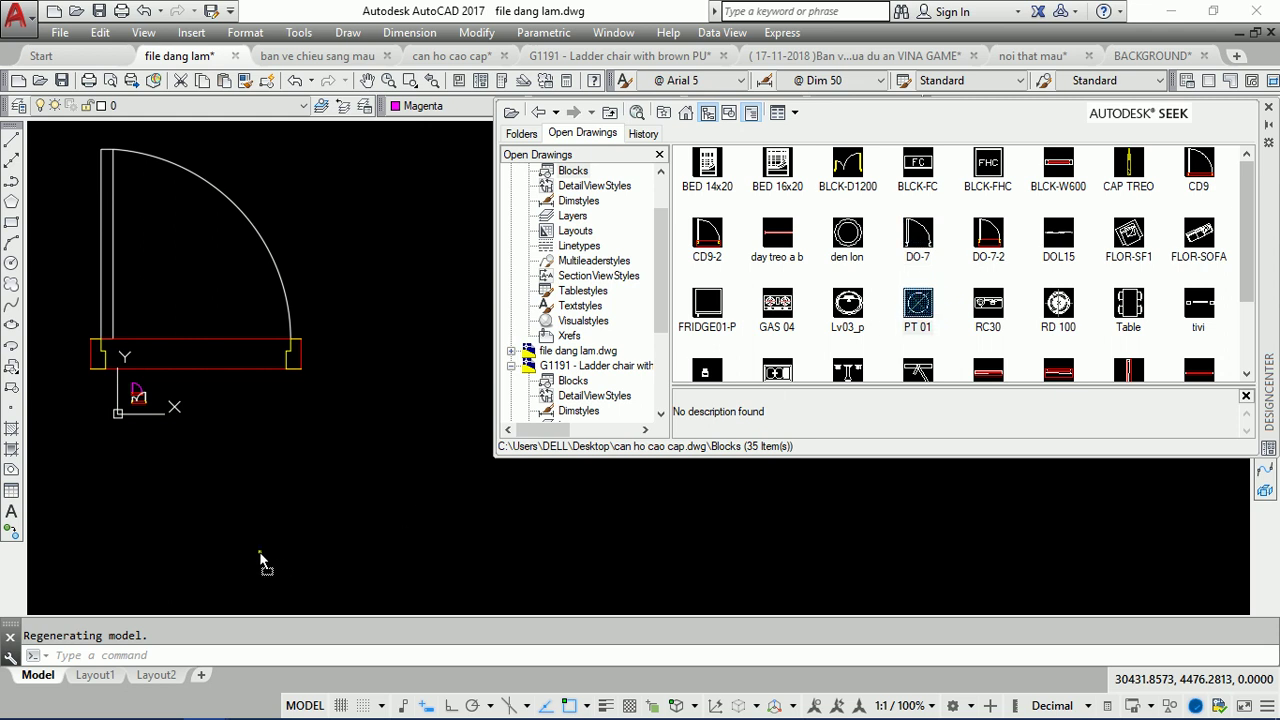
drag(752, 344, 750, 258)
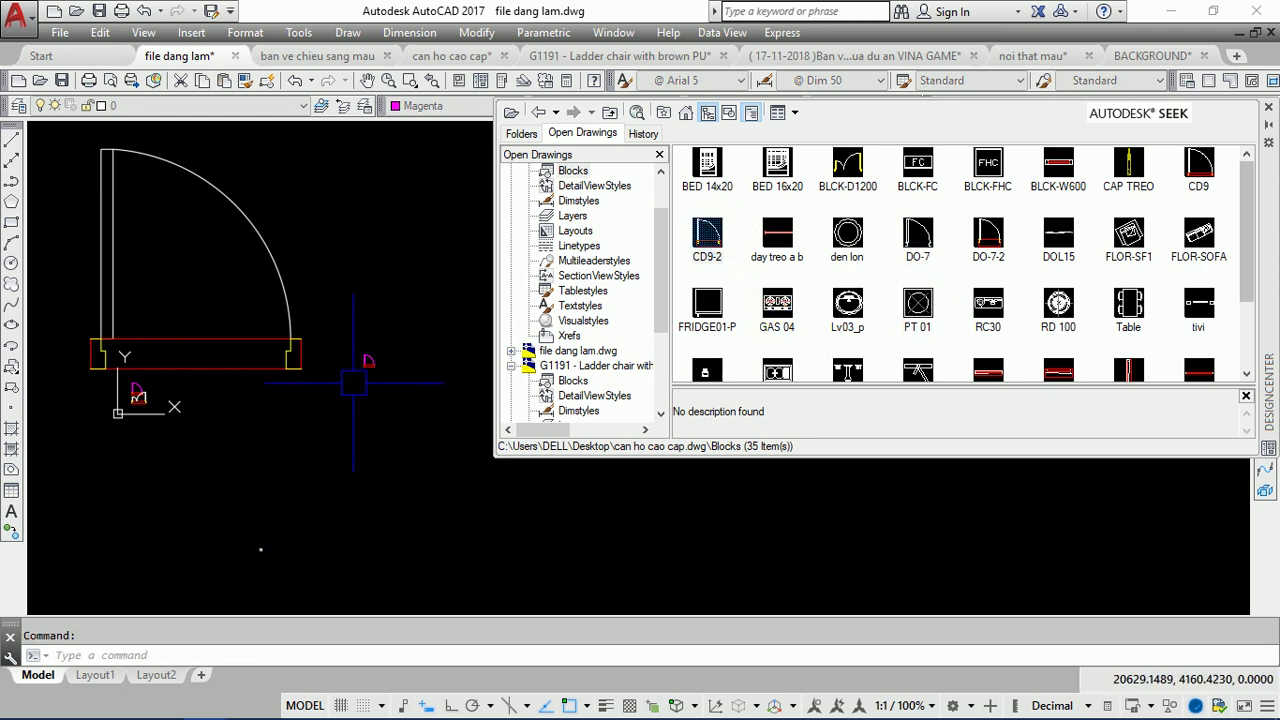
Step: Window-select the inserted blocks and erase them with E
click(286, 350)
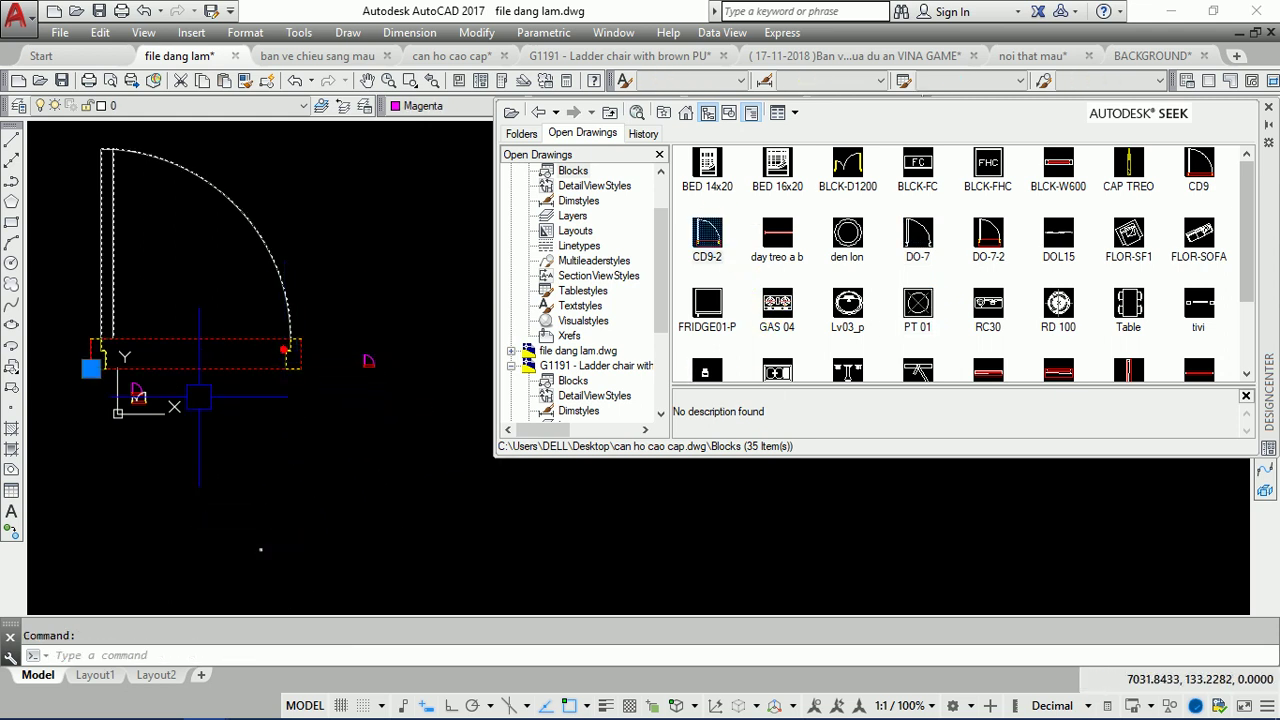
click(389, 457)
click(80, 243)
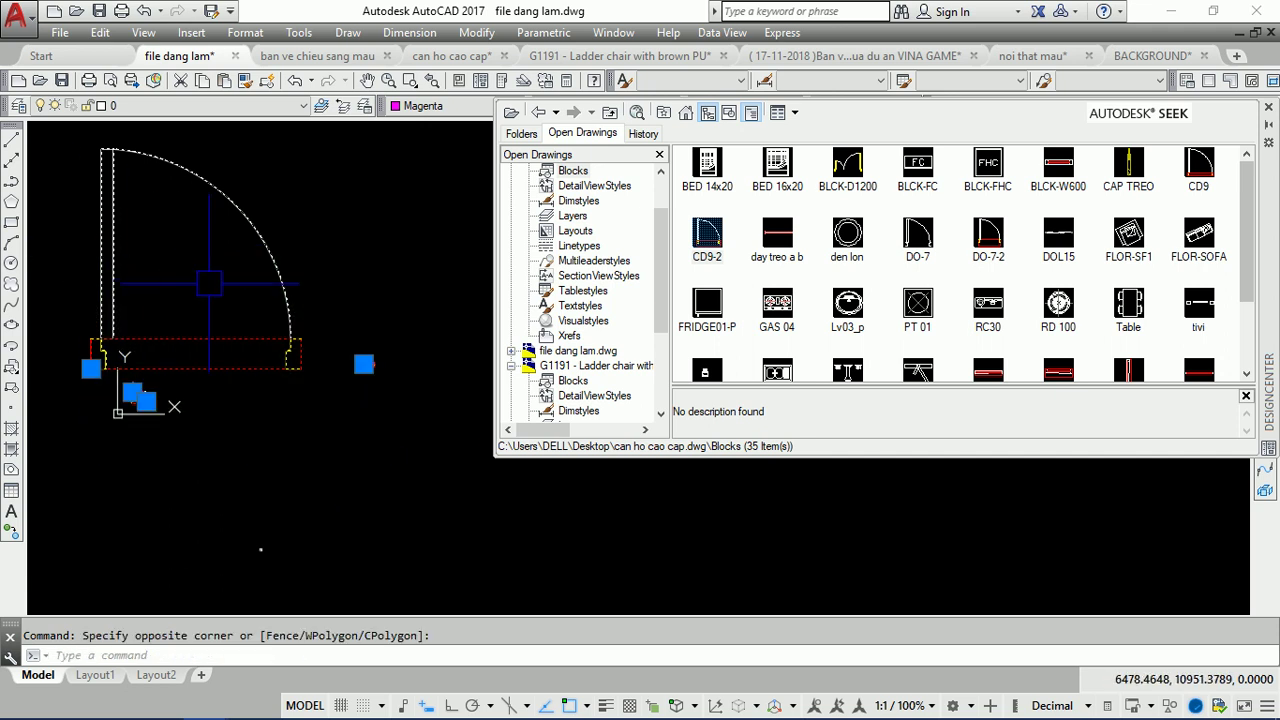
text(e)
key(Return)
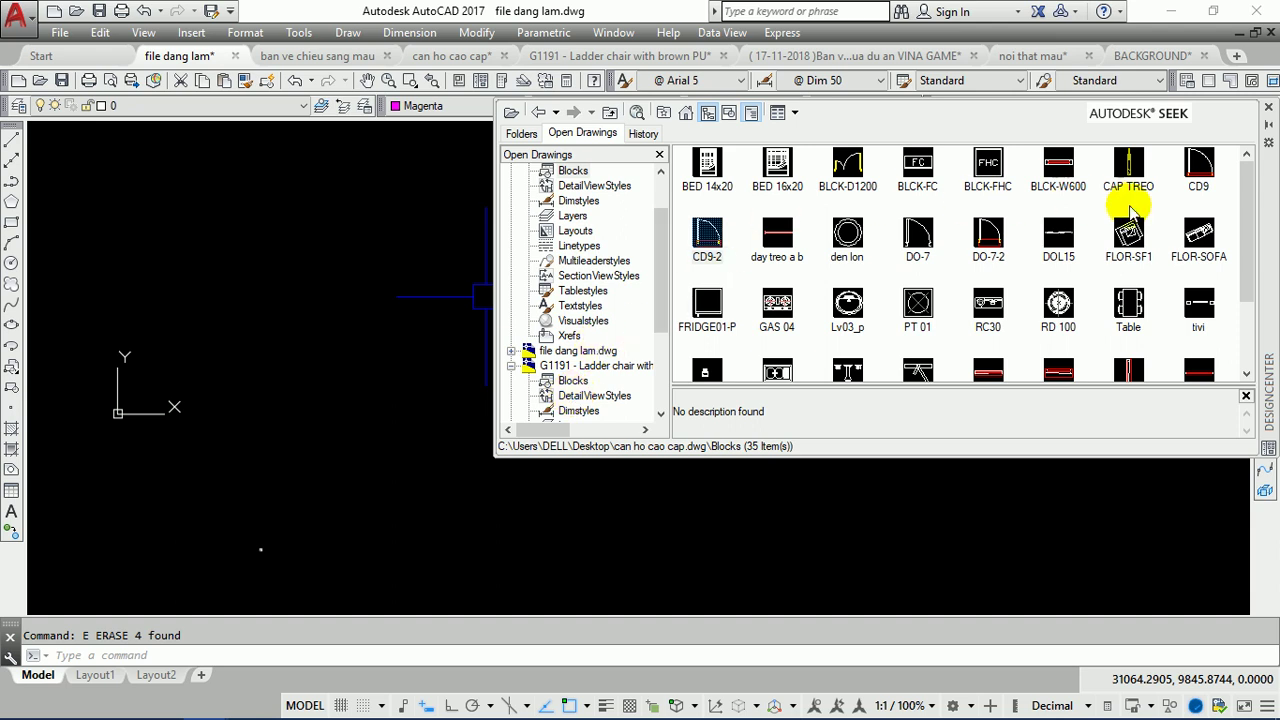
Step: Review the blocks and the ISO-25 and Standard dimension styles in can ho cao cap.dwg, then close DesignCenter
click(576, 172)
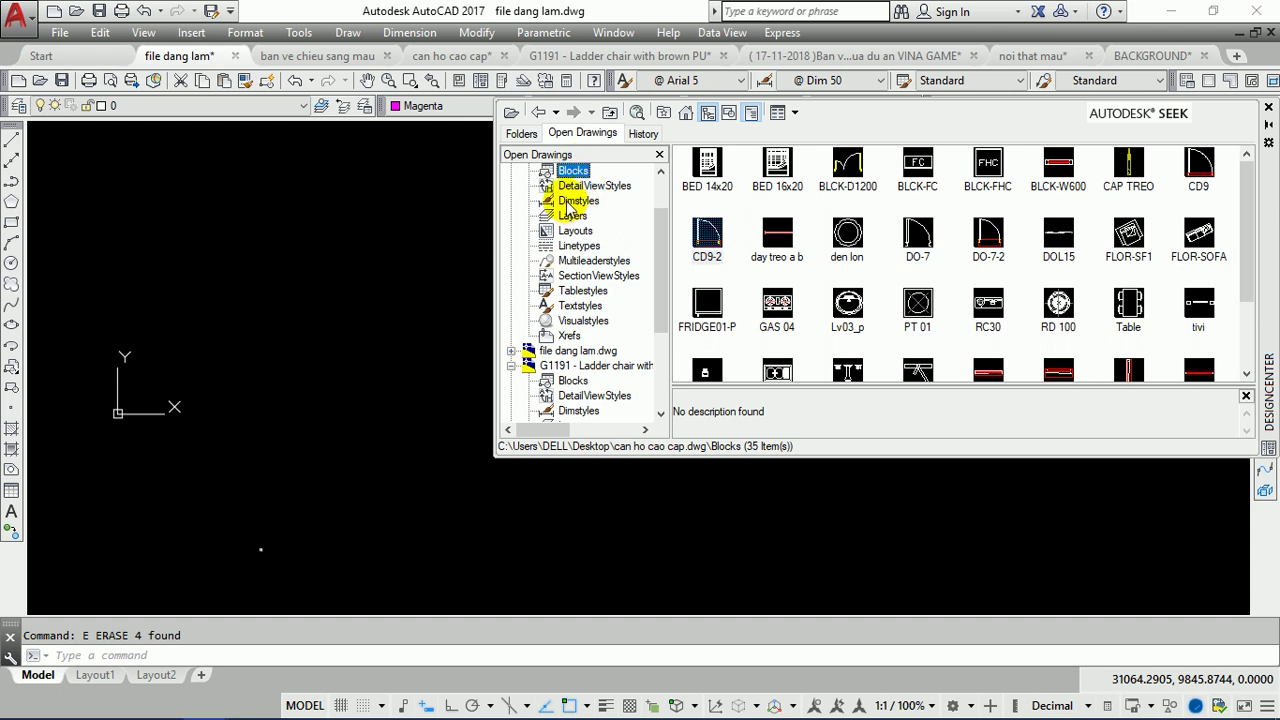
click(572, 201)
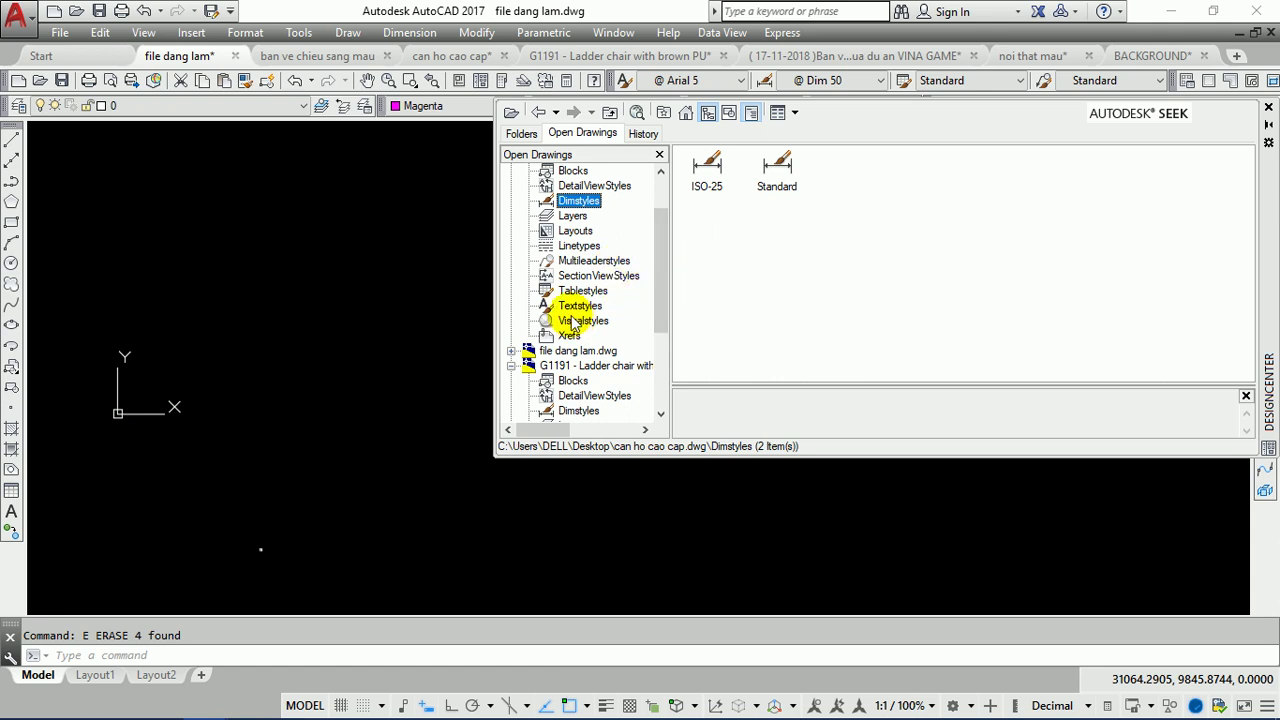
click(1268, 107)
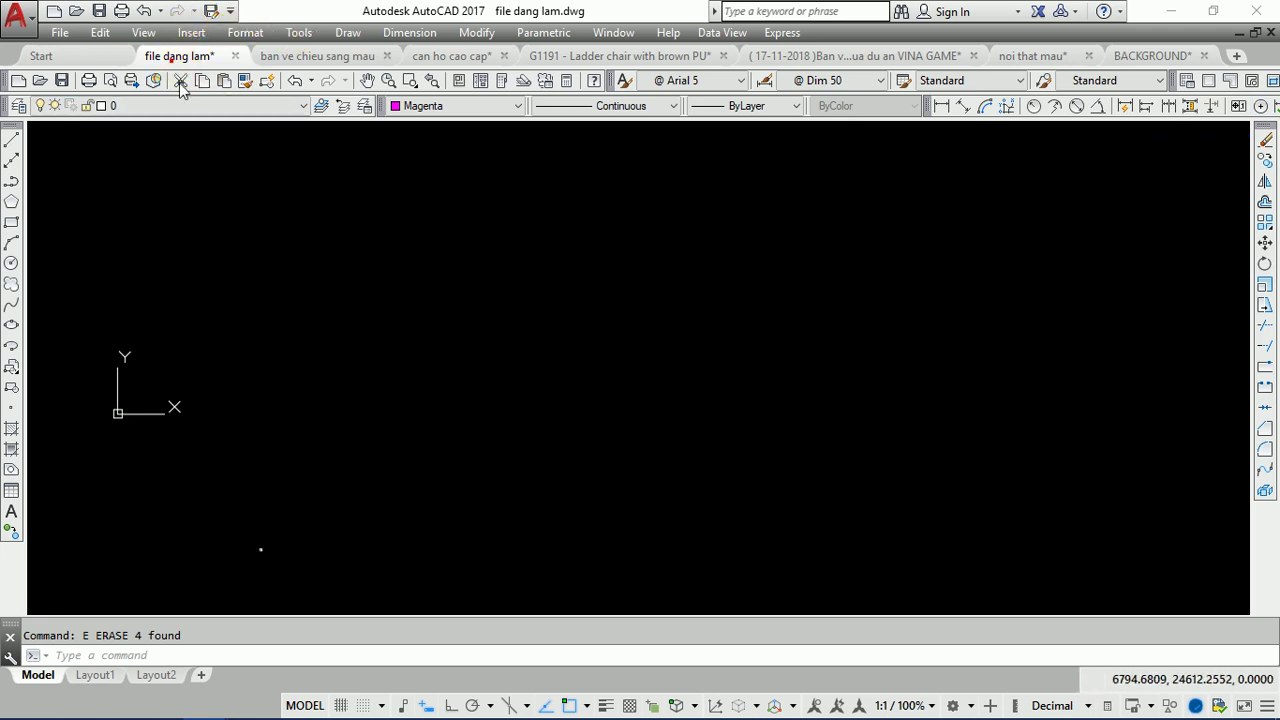
Step: Reopen DesignCenter from the Tools > Palettes menu
scroll(228, 283, up, 2)
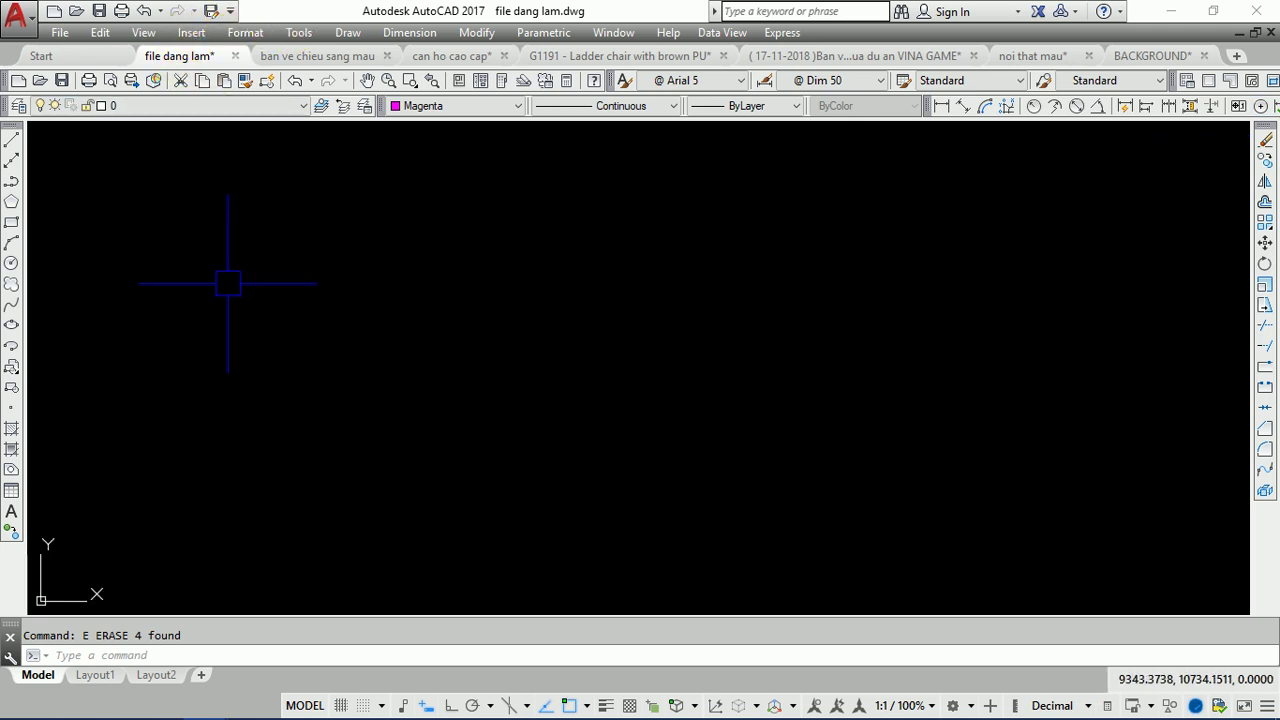
click(298, 33)
mouse_move(327, 42)
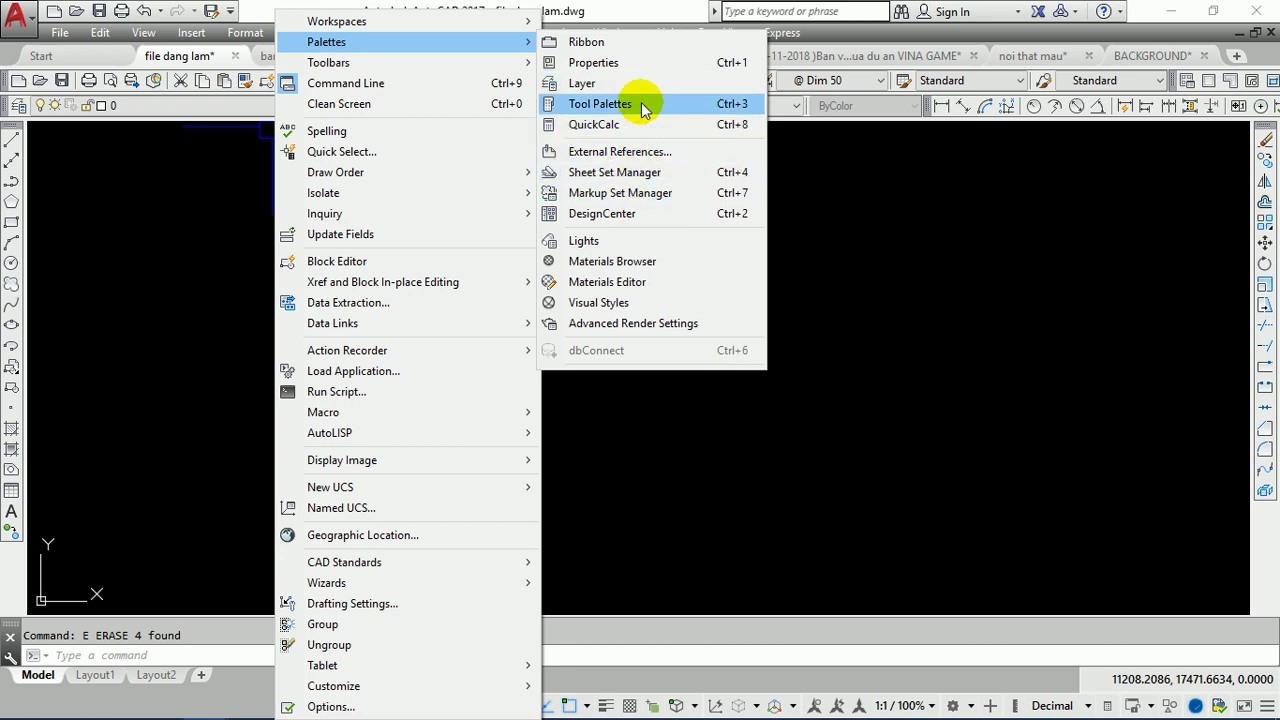
click(663, 216)
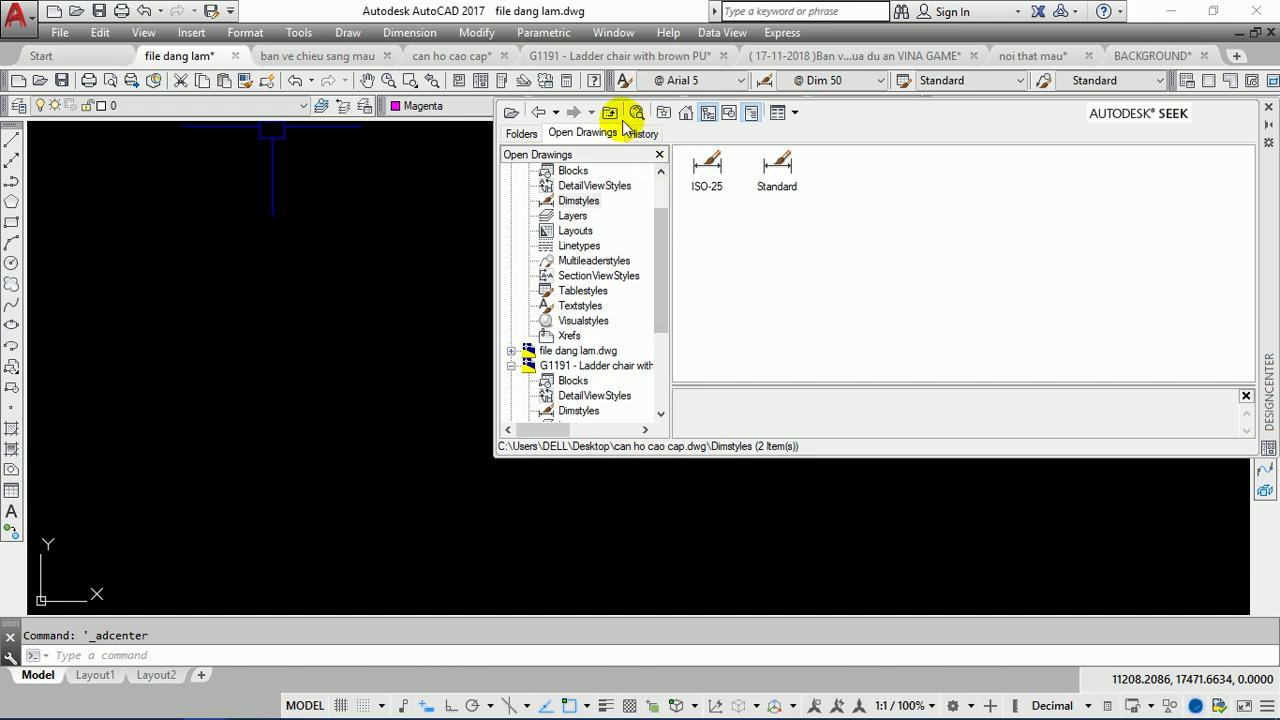
Step: On the Open Drawings tab, expand noi that mau.dwg and collapse the G1191 entry
click(587, 135)
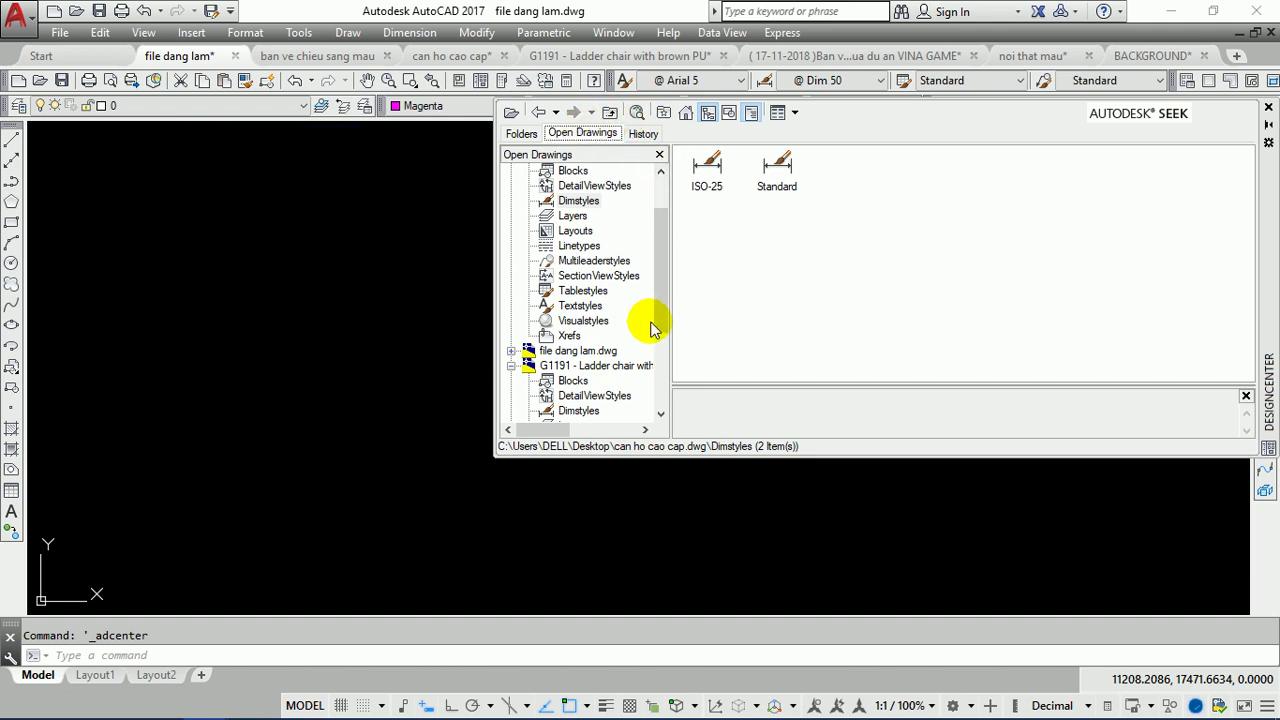
drag(663, 226, 663, 248)
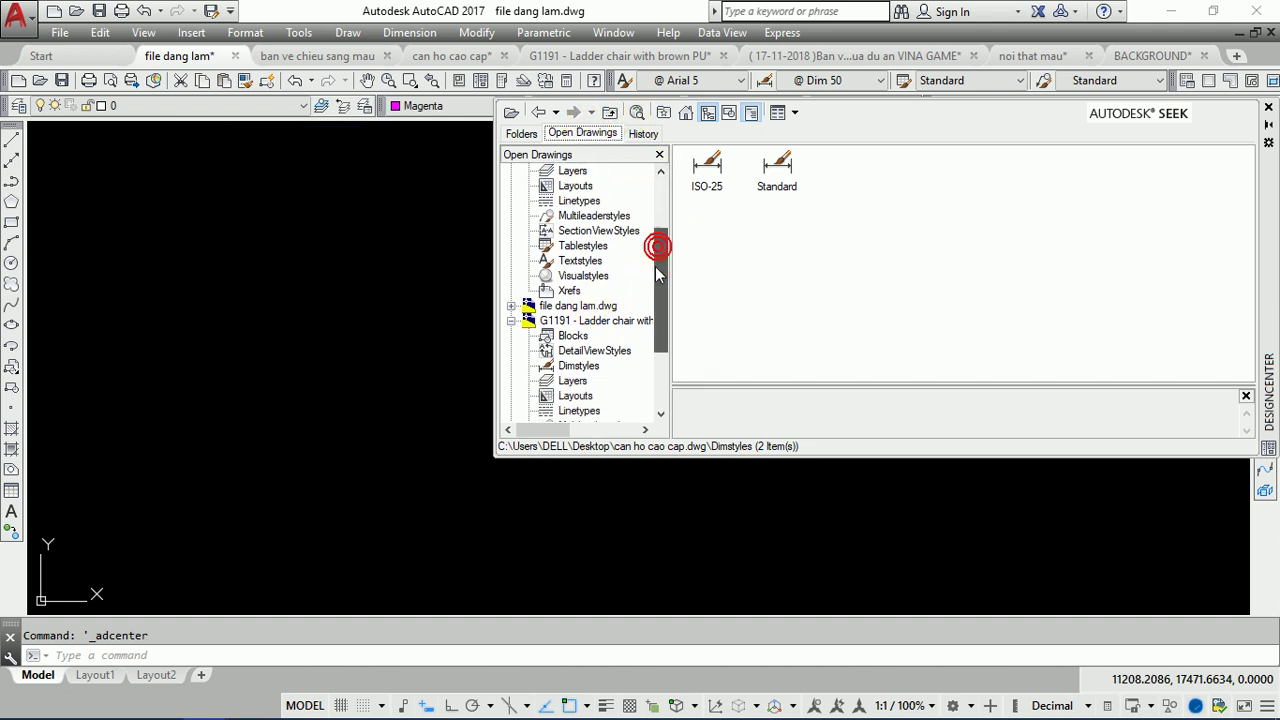
drag(660, 325, 648, 378)
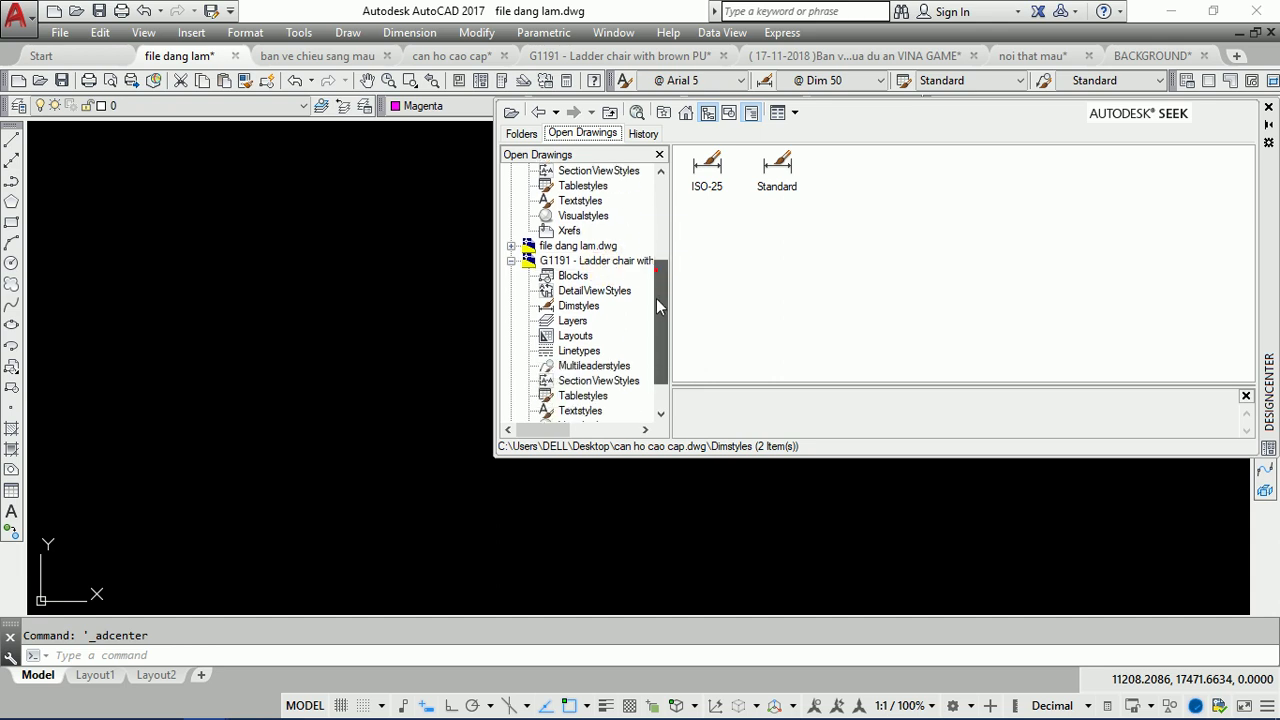
double_click(576, 411)
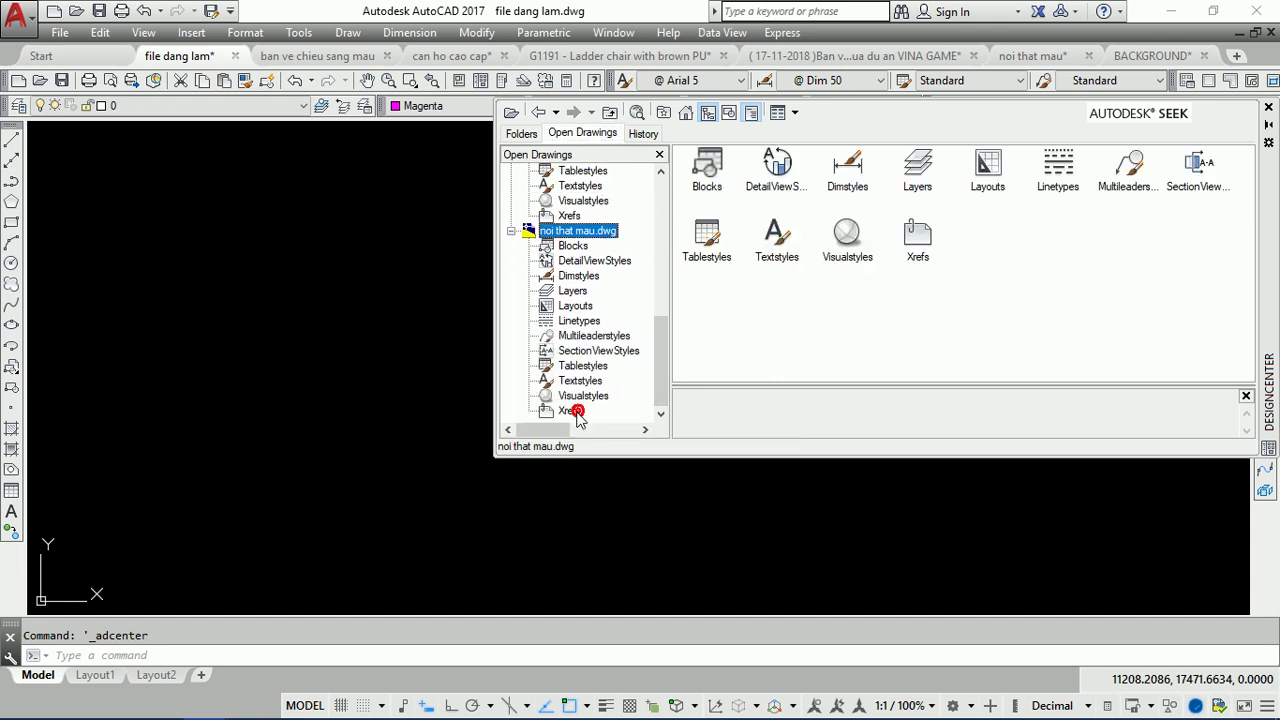
double_click(575, 230)
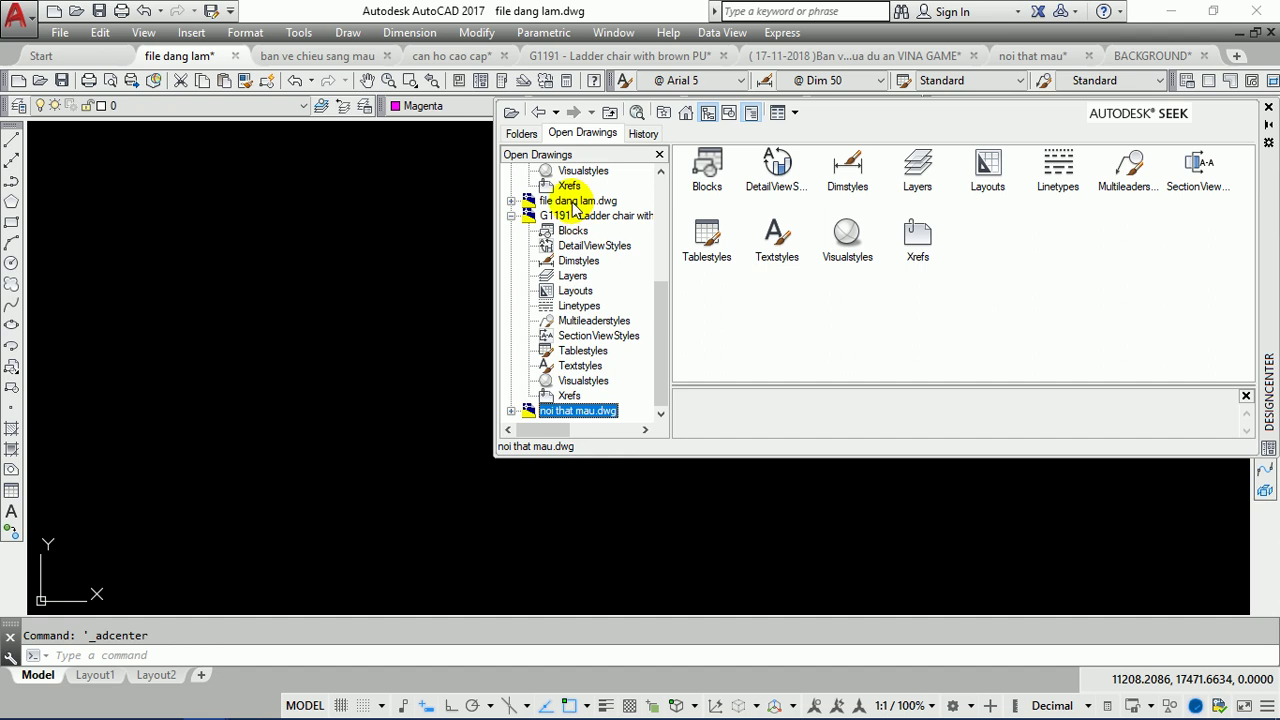
click(511, 216)
Step: Expand noi that mau.dwg in DesignCenter and show its 26 blocks
click(511, 186)
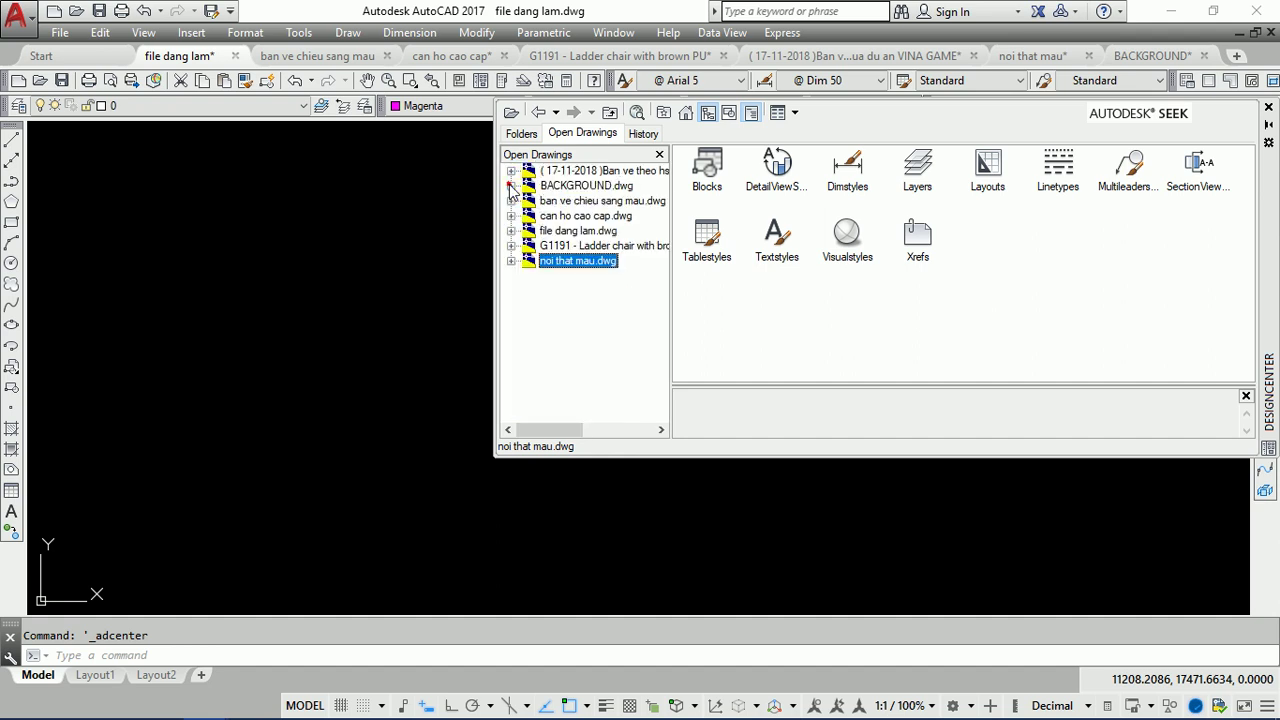
click(565, 244)
click(567, 231)
click(568, 260)
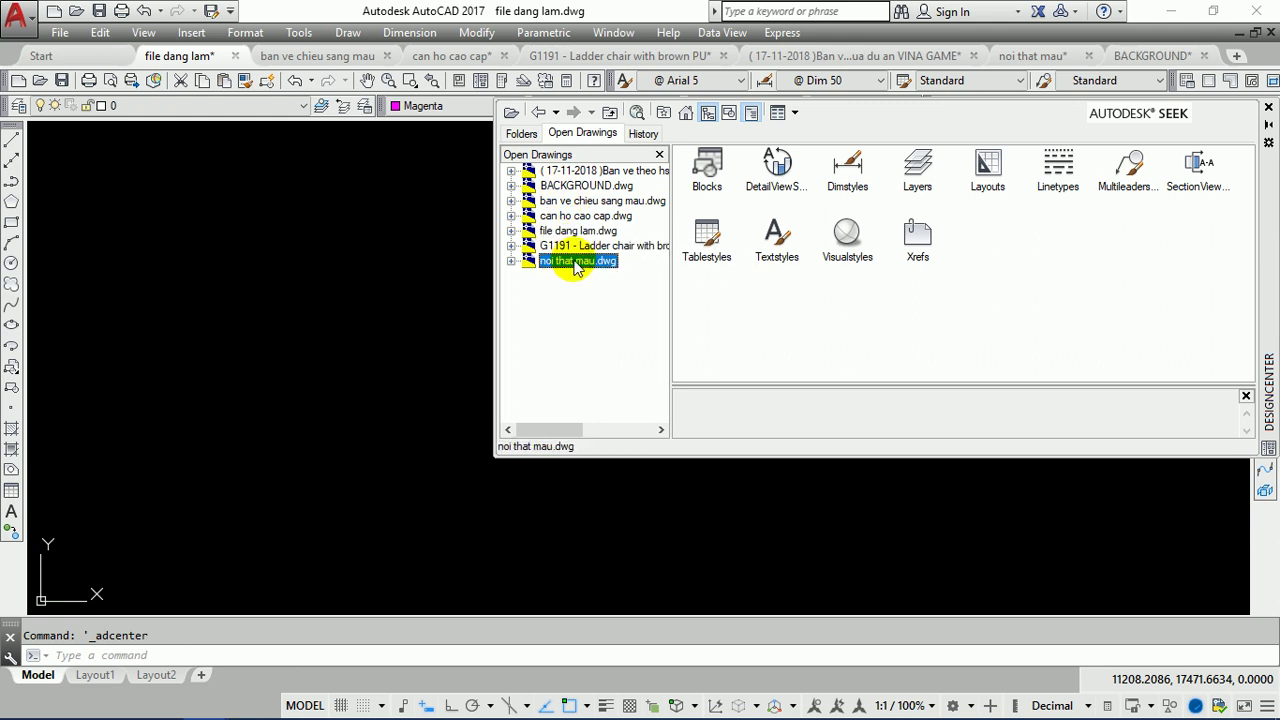
double_click(566, 262)
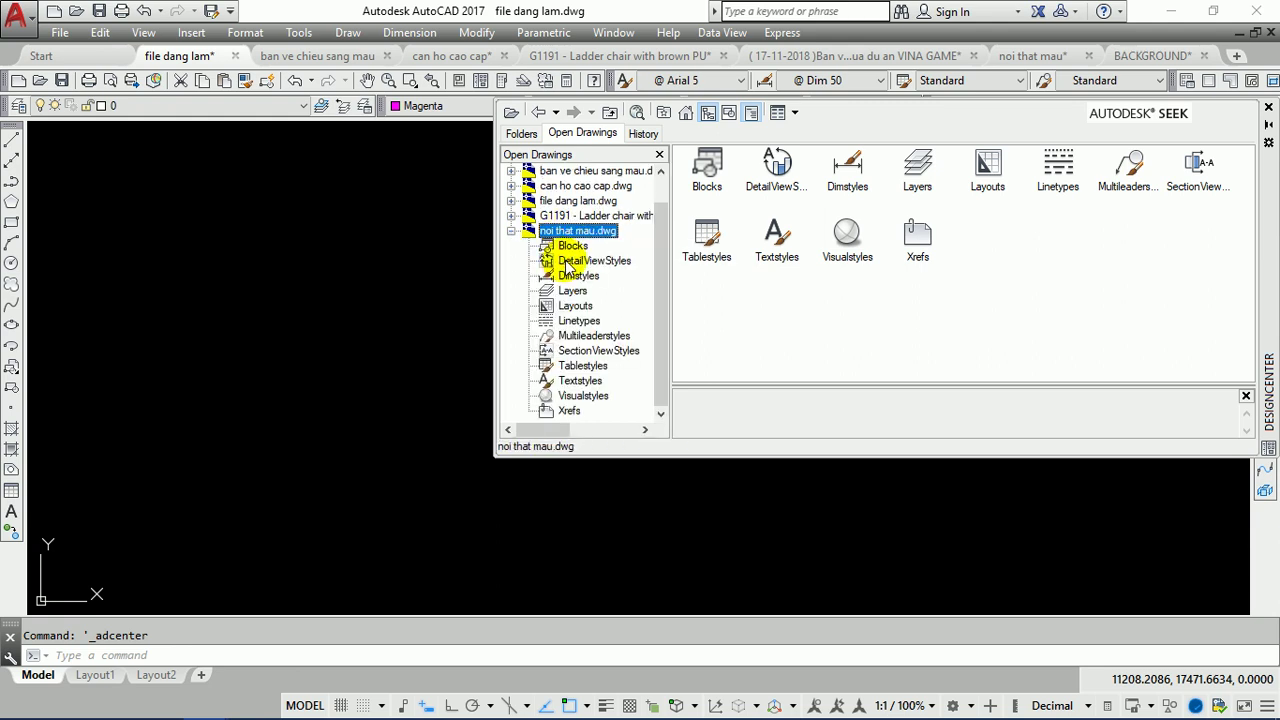
click(574, 248)
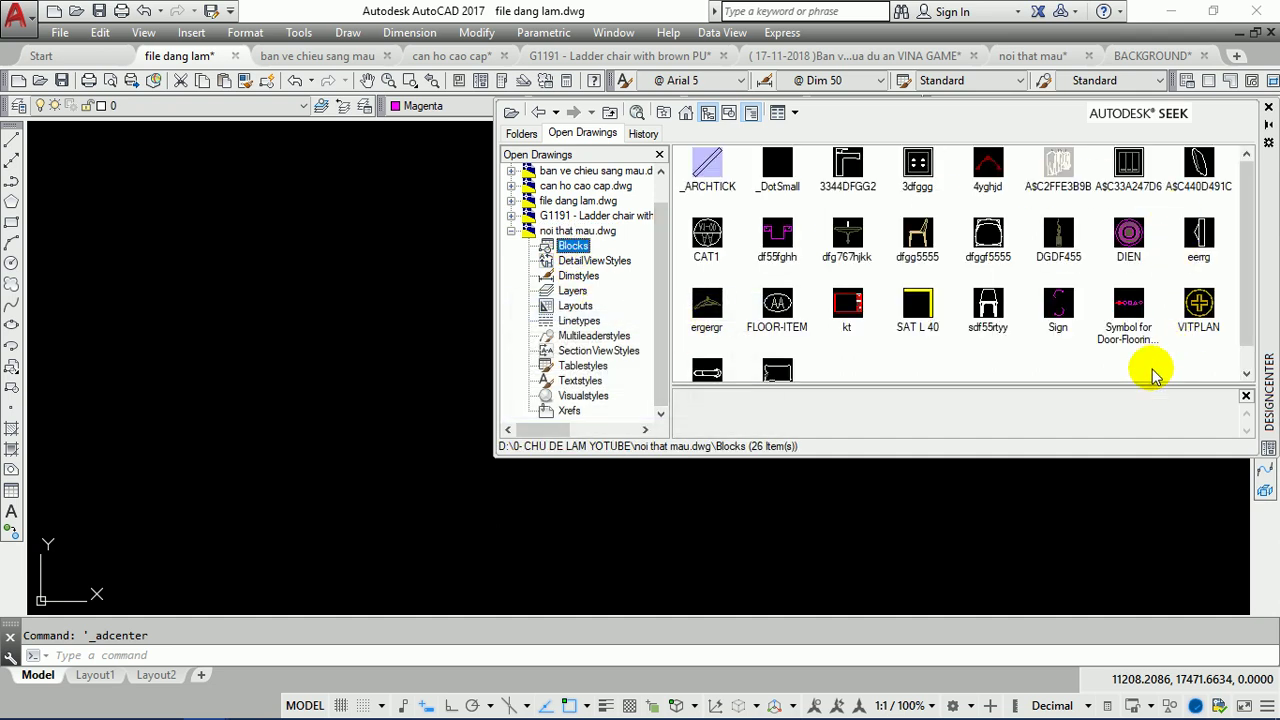
Step: Drag the dfgg5555, df55fghh, dfgf5555 and DIEN blocks onto the canvas
drag(918, 232, 370, 303)
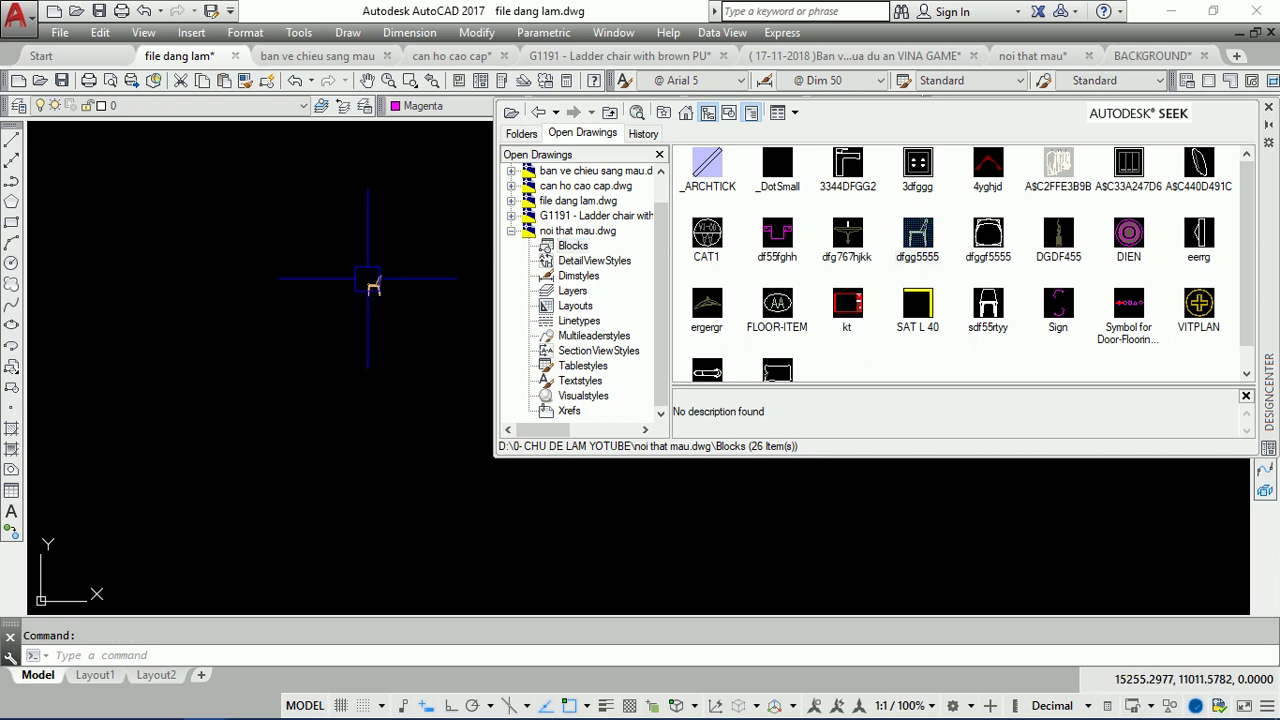
drag(790, 240, 400, 440)
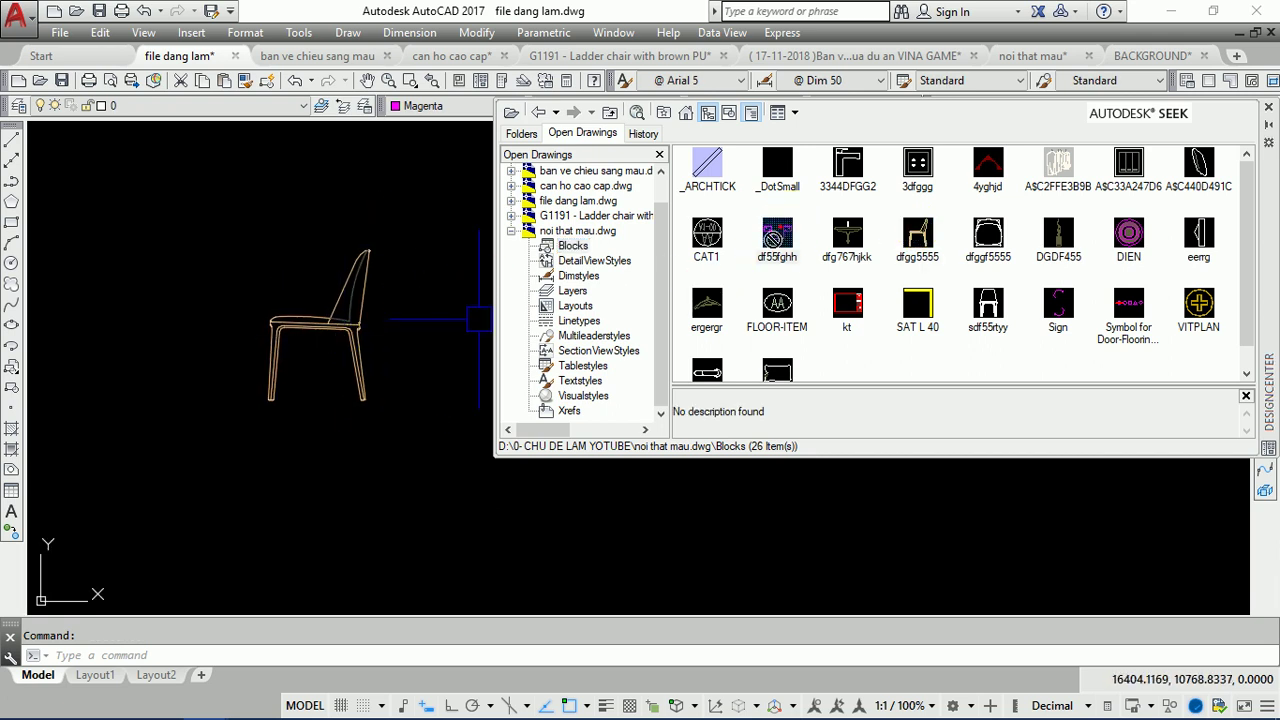
drag(988, 235, 429, 517)
drag(1128, 268, 553, 467)
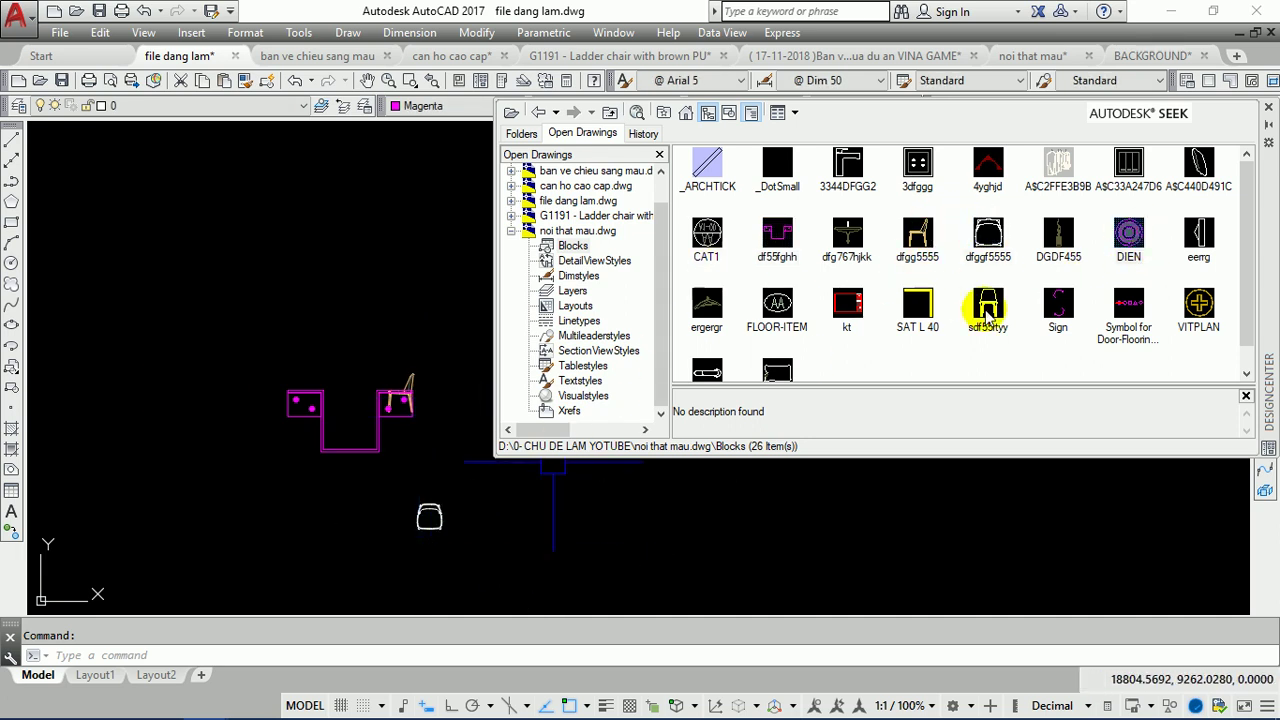
right_click(877, 344)
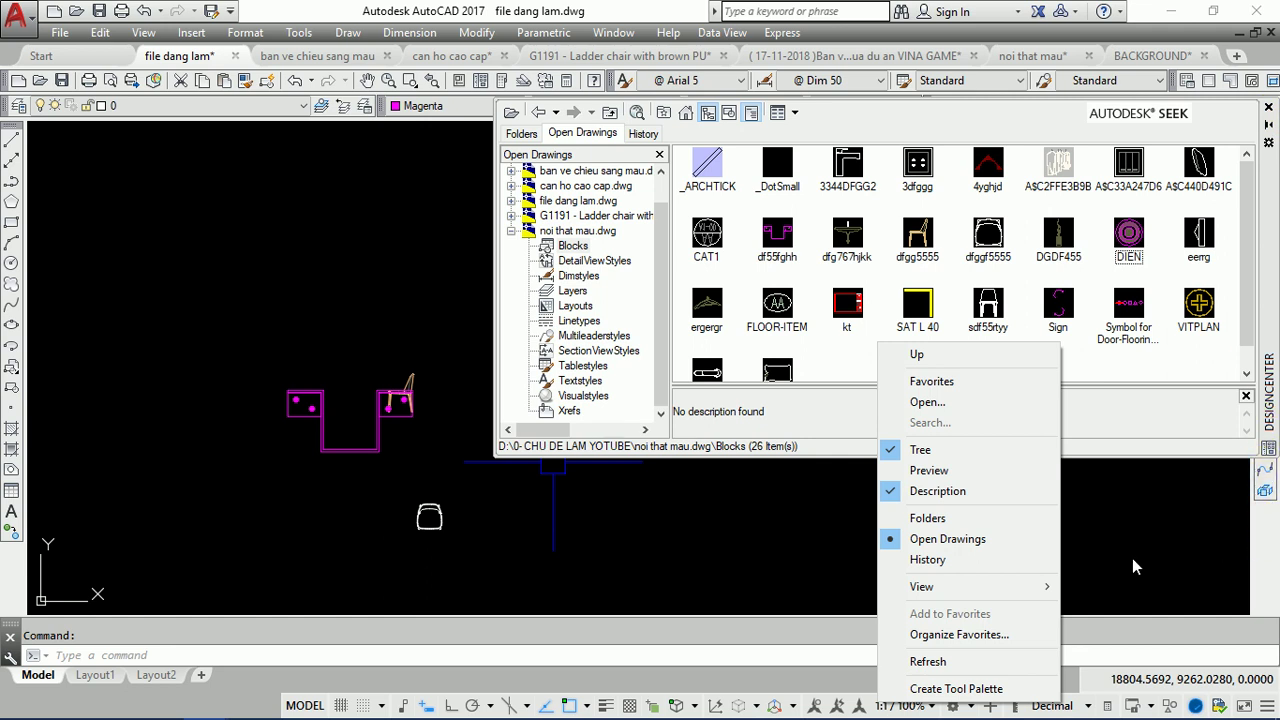
click(1103, 550)
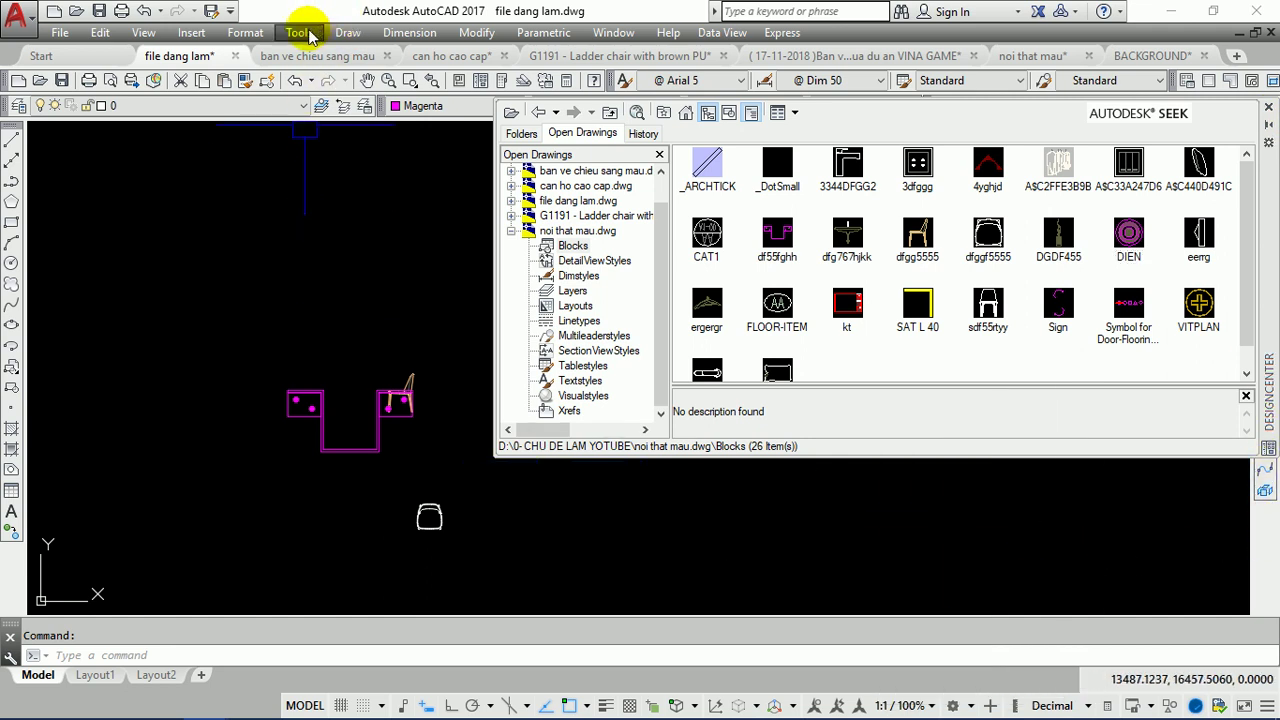
click(305, 33)
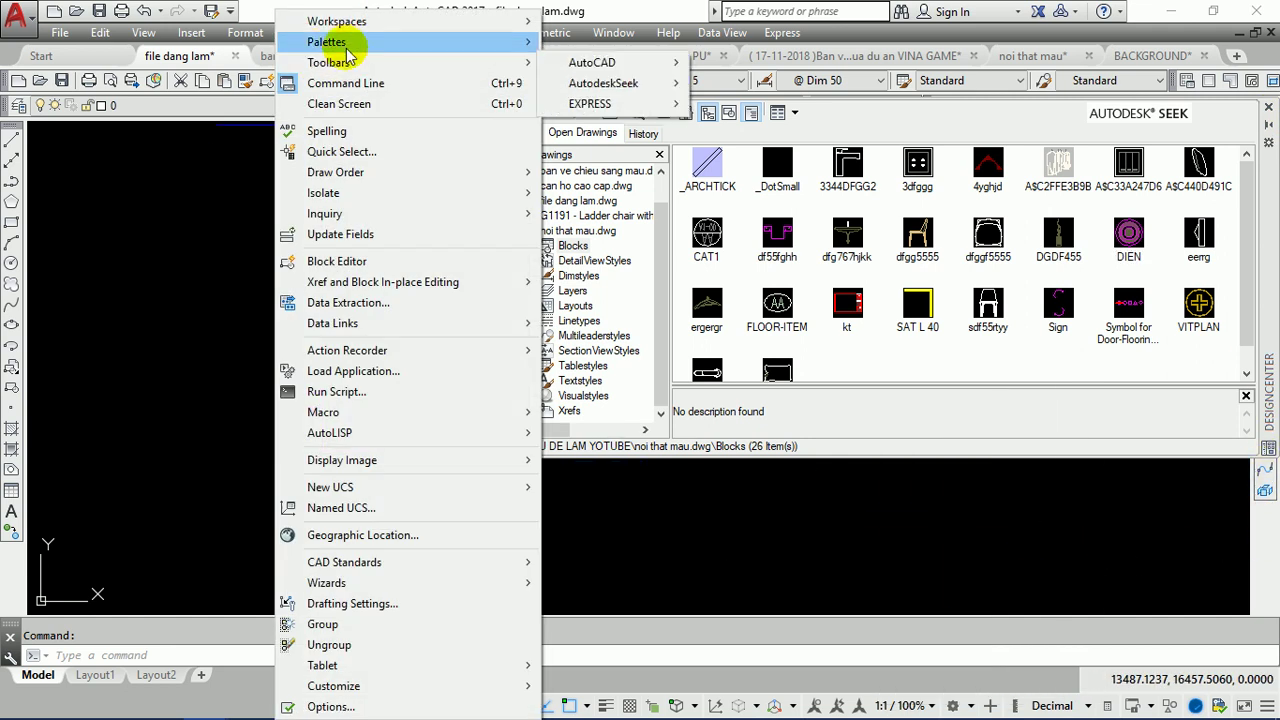
mouse_move(326, 42)
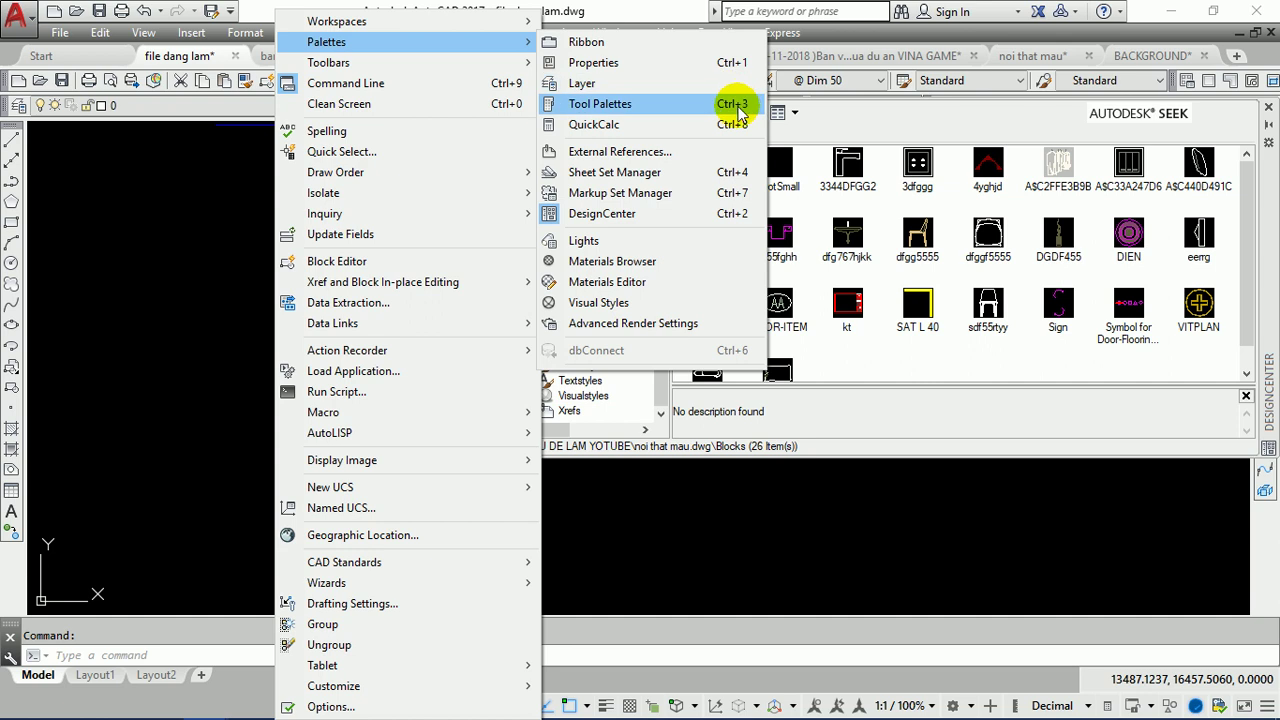
click(737, 213)
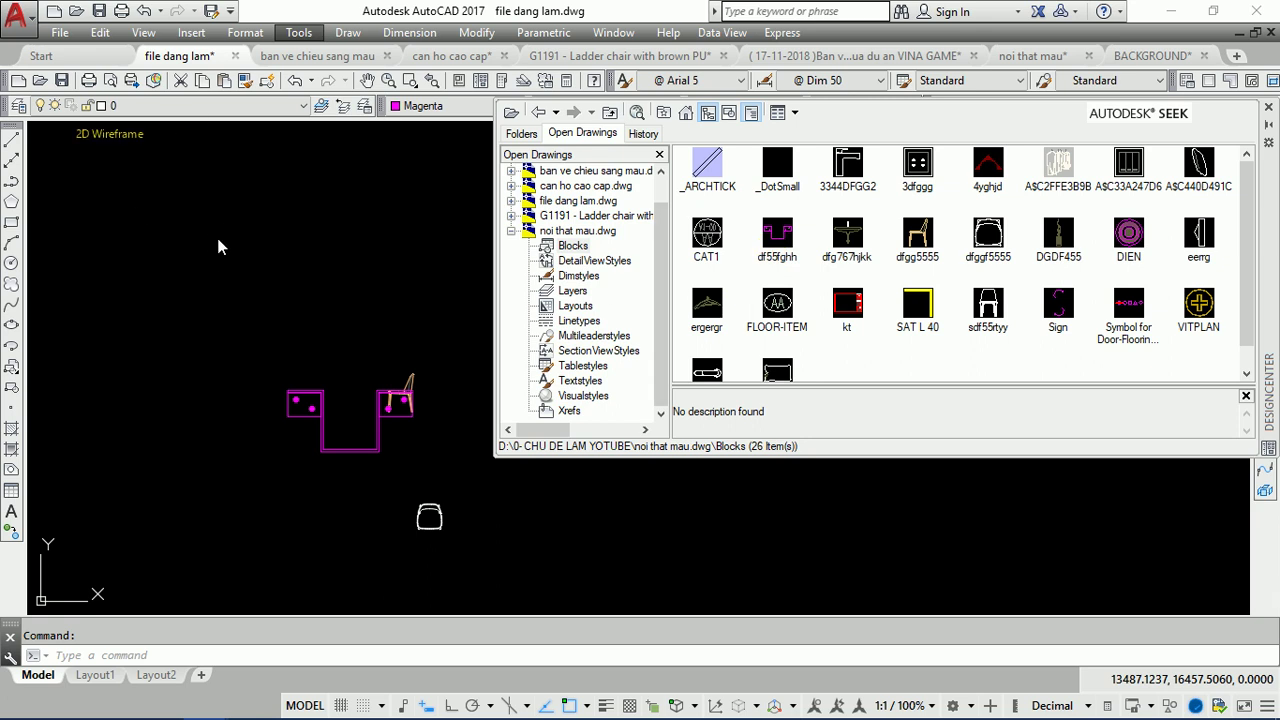
Step: Window-select and erase the three chair blocks, keeping Dim 50 as the dimension style
click(329, 318)
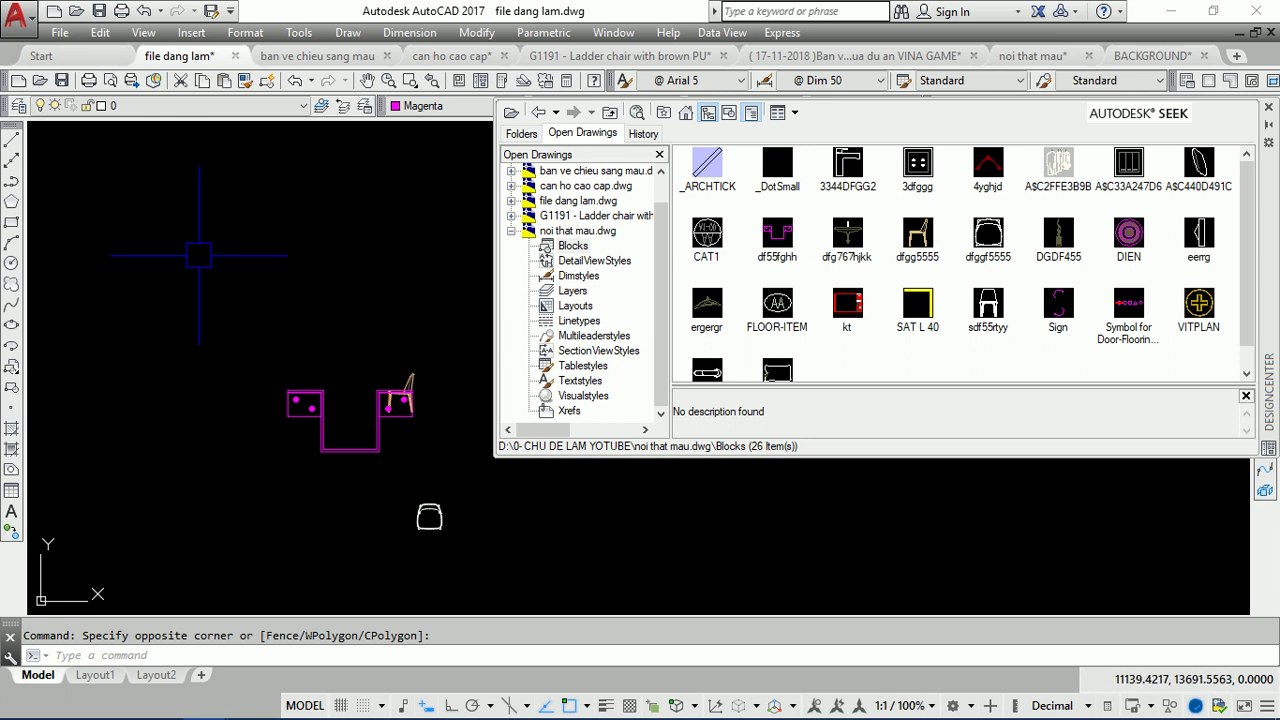
scroll(352, 301, down, 2)
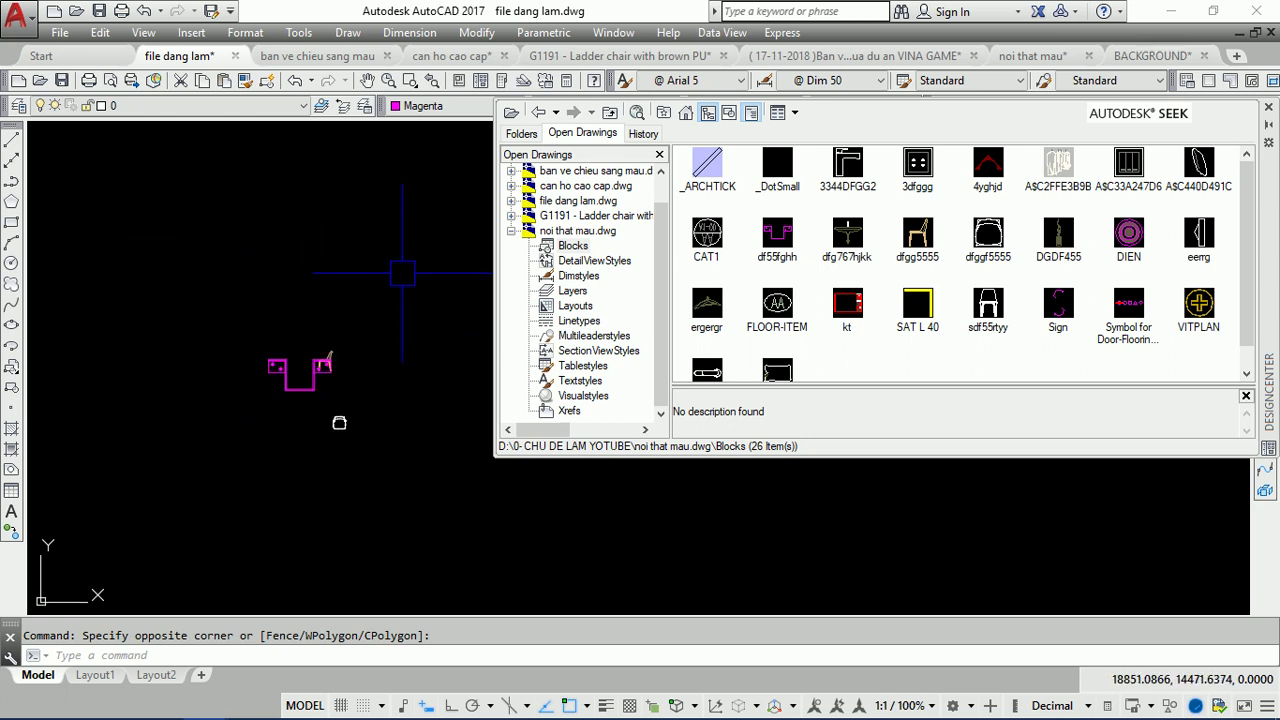
click(137, 491)
text(e)
key(Return)
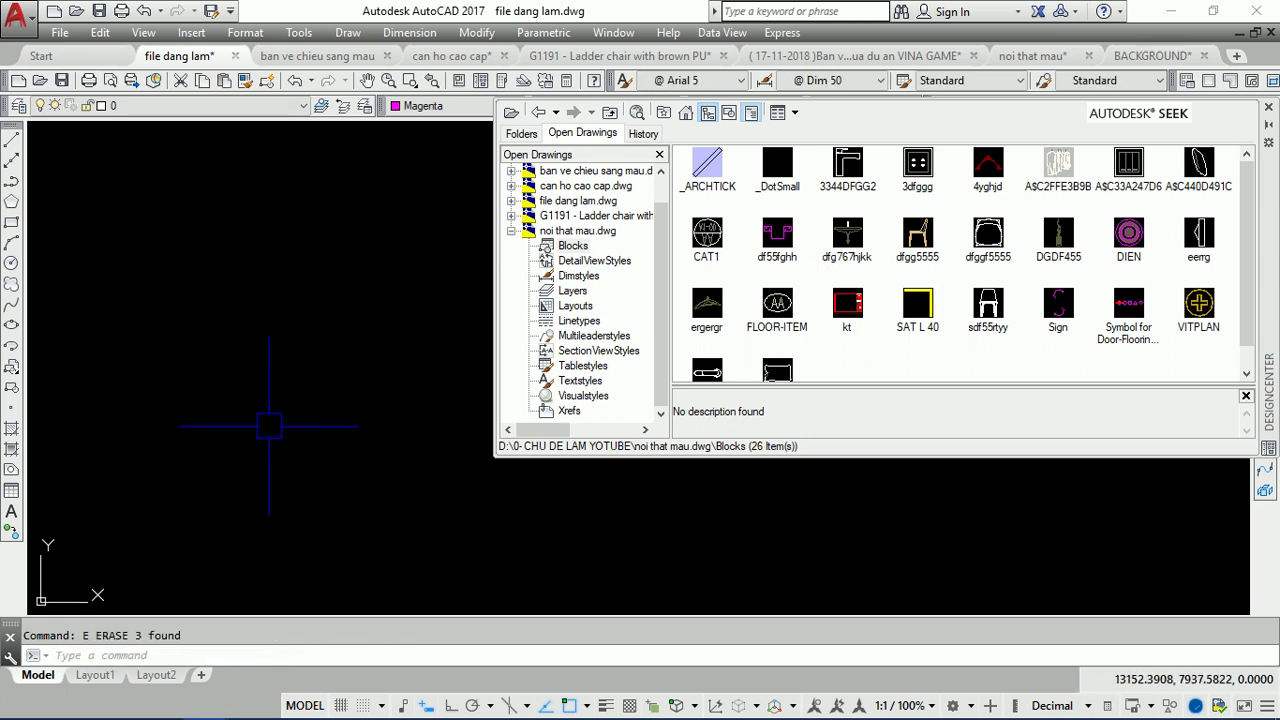
click(823, 80)
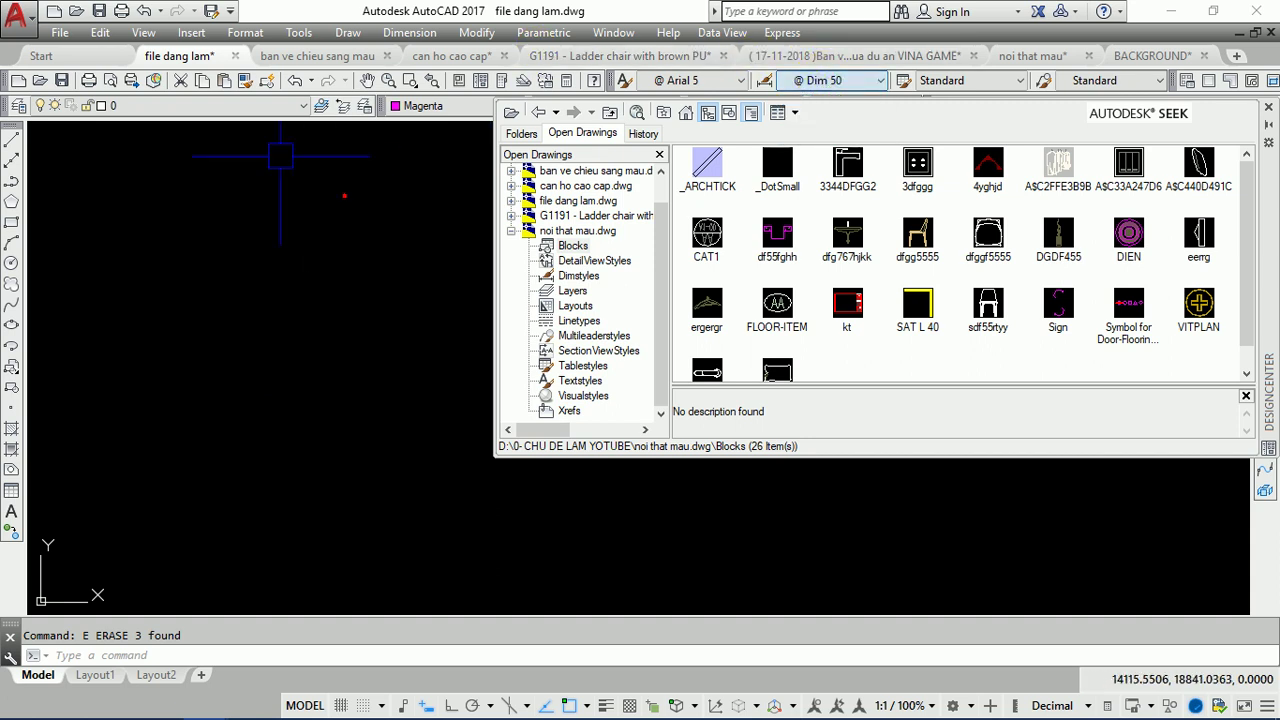
click(271, 150)
mouse_move(180, 56)
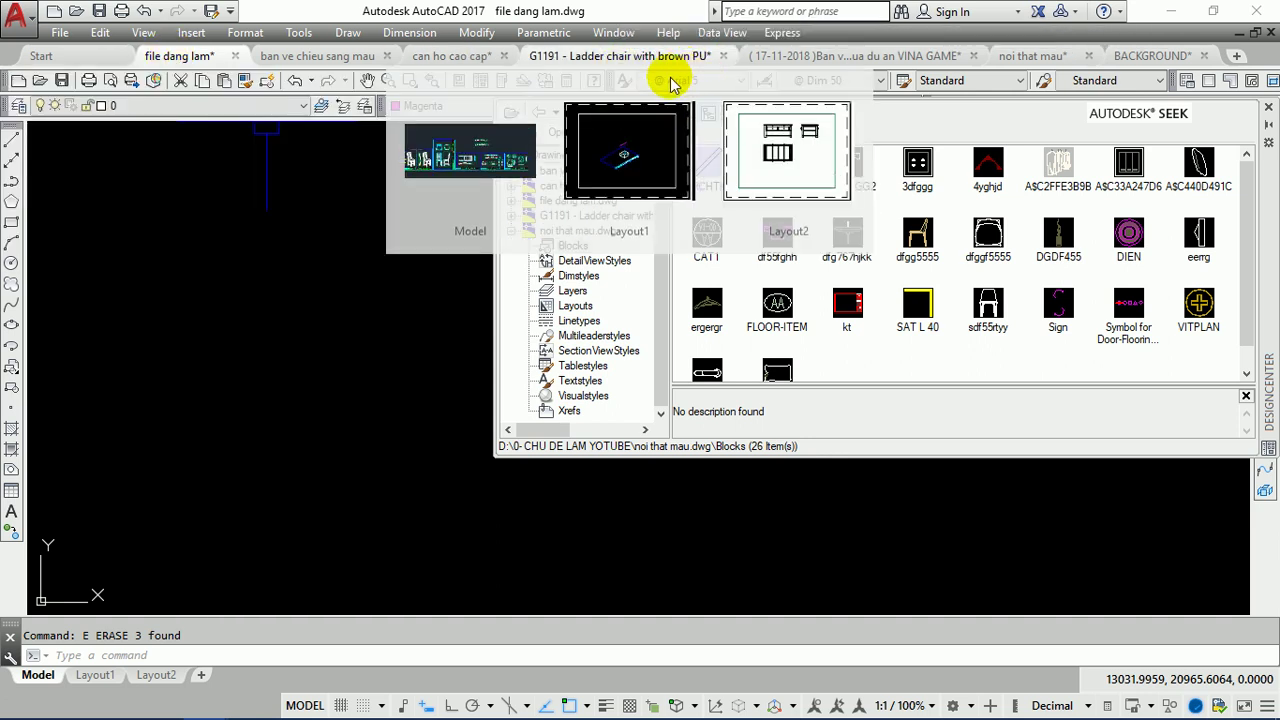
click(175, 378)
click(290, 262)
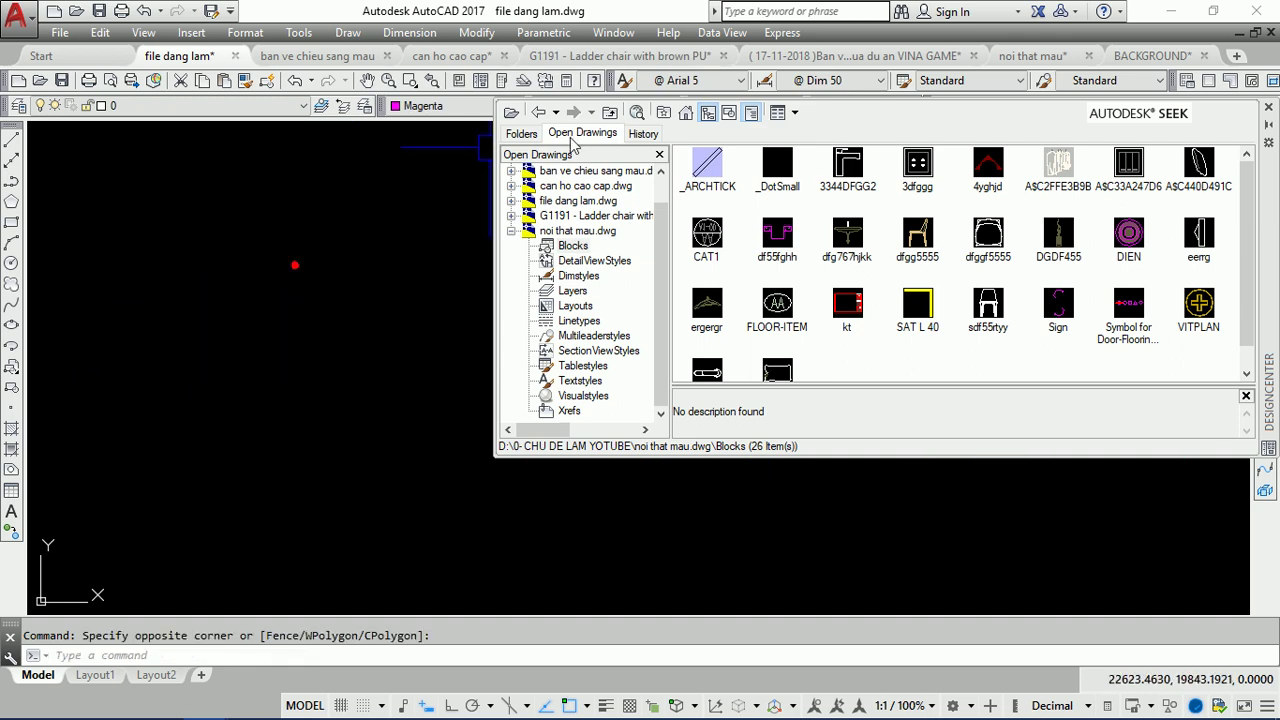
click(670, 81)
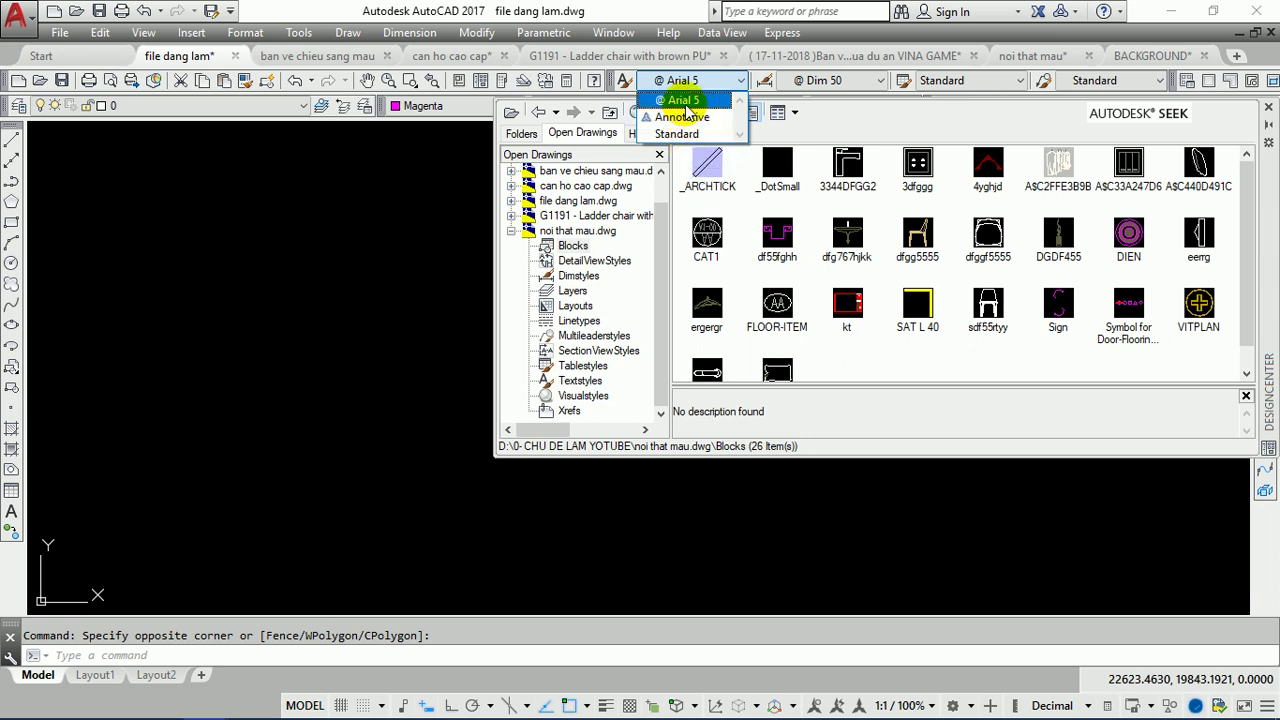
click(832, 80)
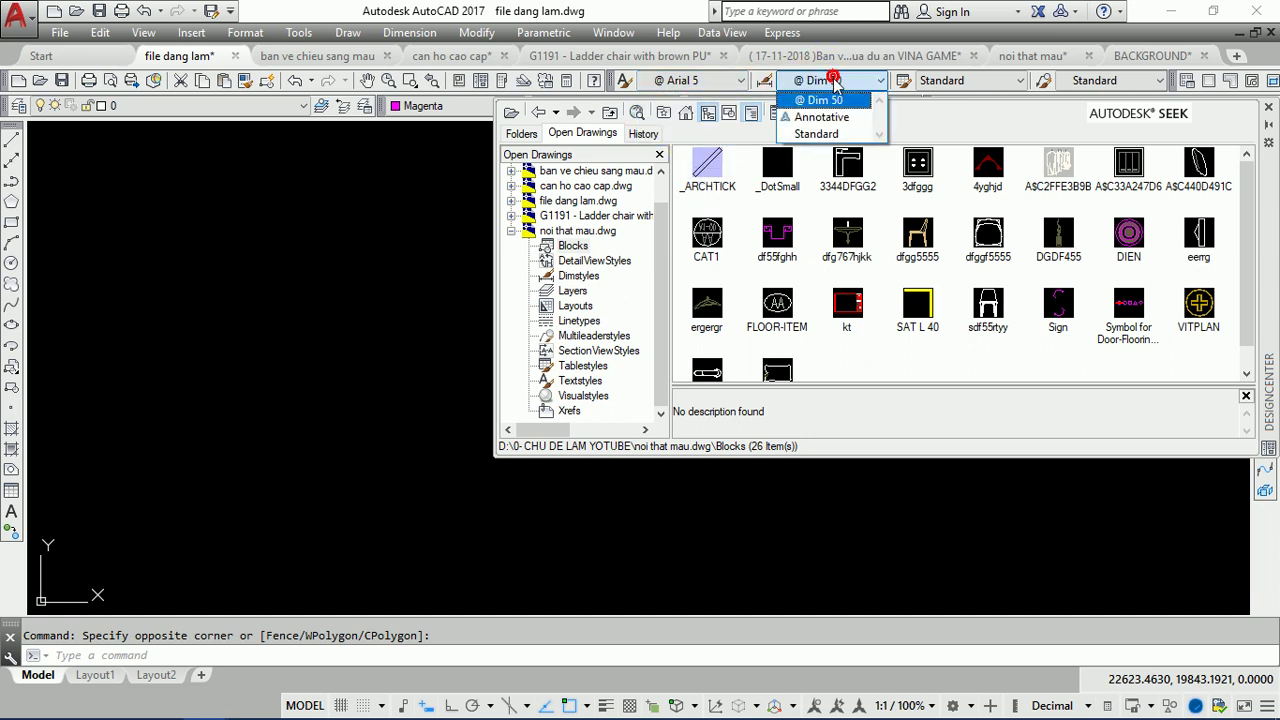
click(800, 100)
click(800, 80)
click(820, 100)
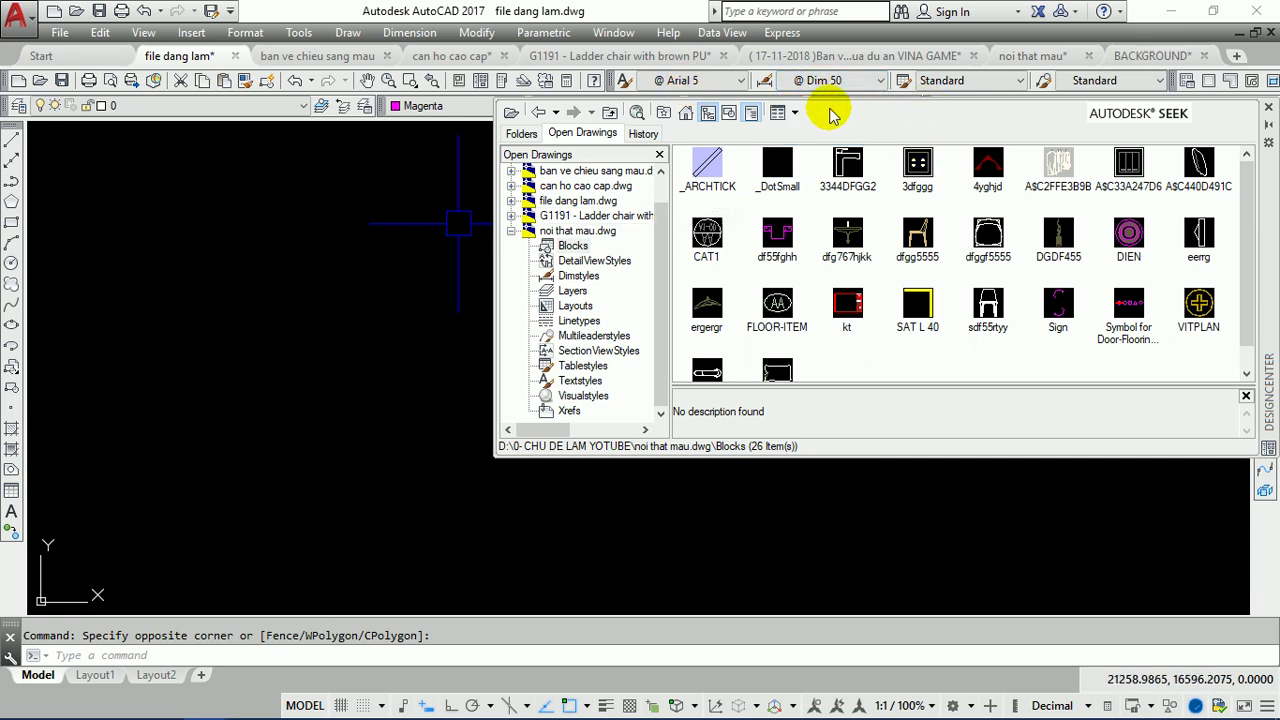
click(123, 105)
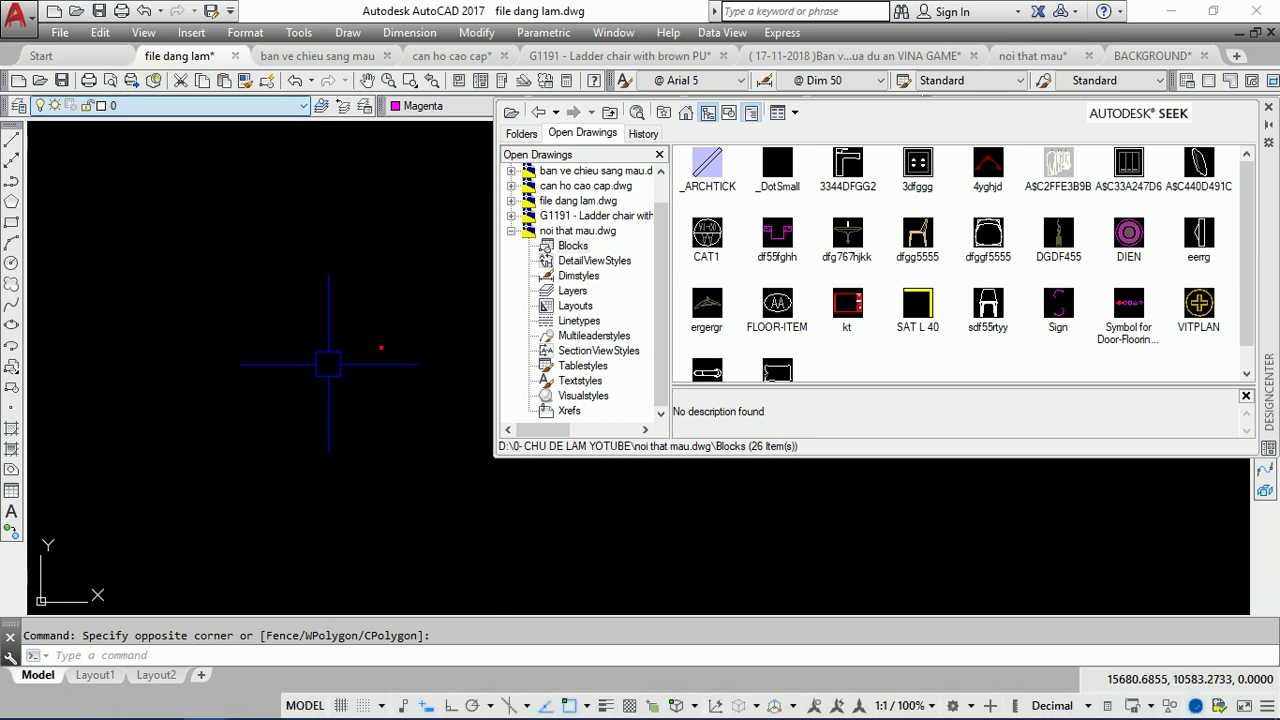
text(PU)
Step: Purge all unused items such as A-DOOR-SWING, A-WALL-HEAD and LINE-S, then close Purge
key(Return)
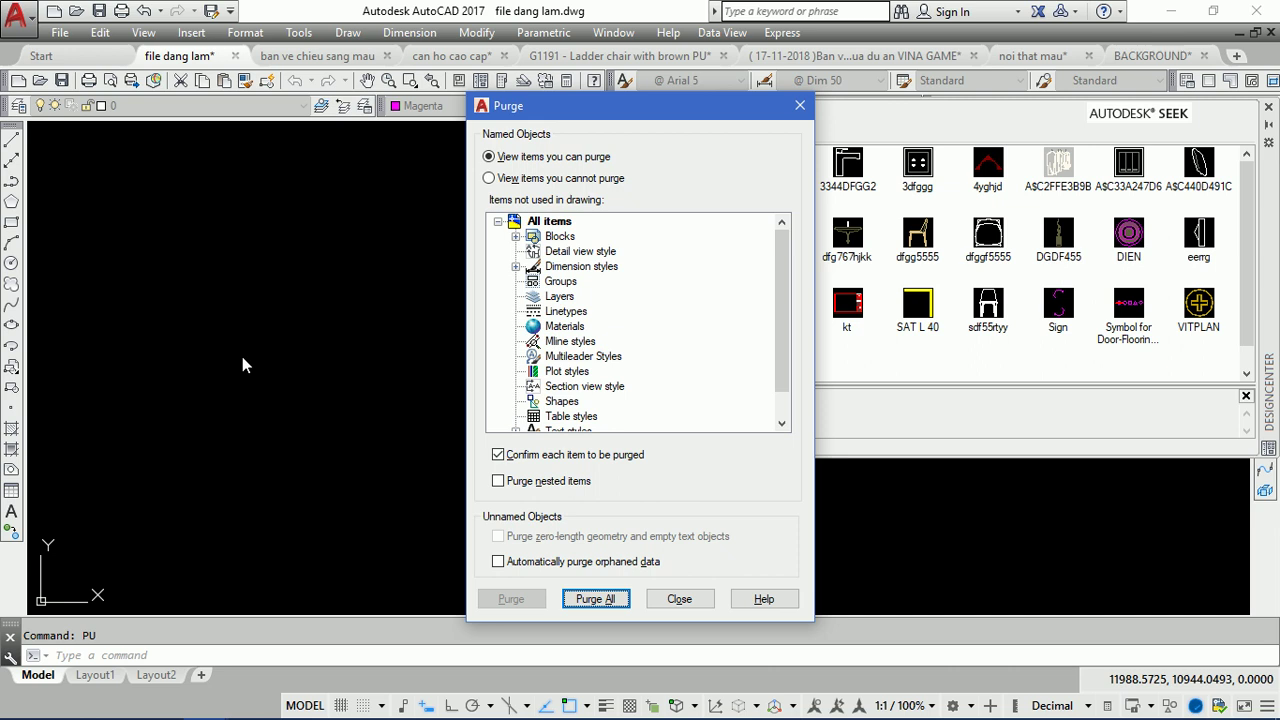
click(135, 113)
key(Return)
key(Return)
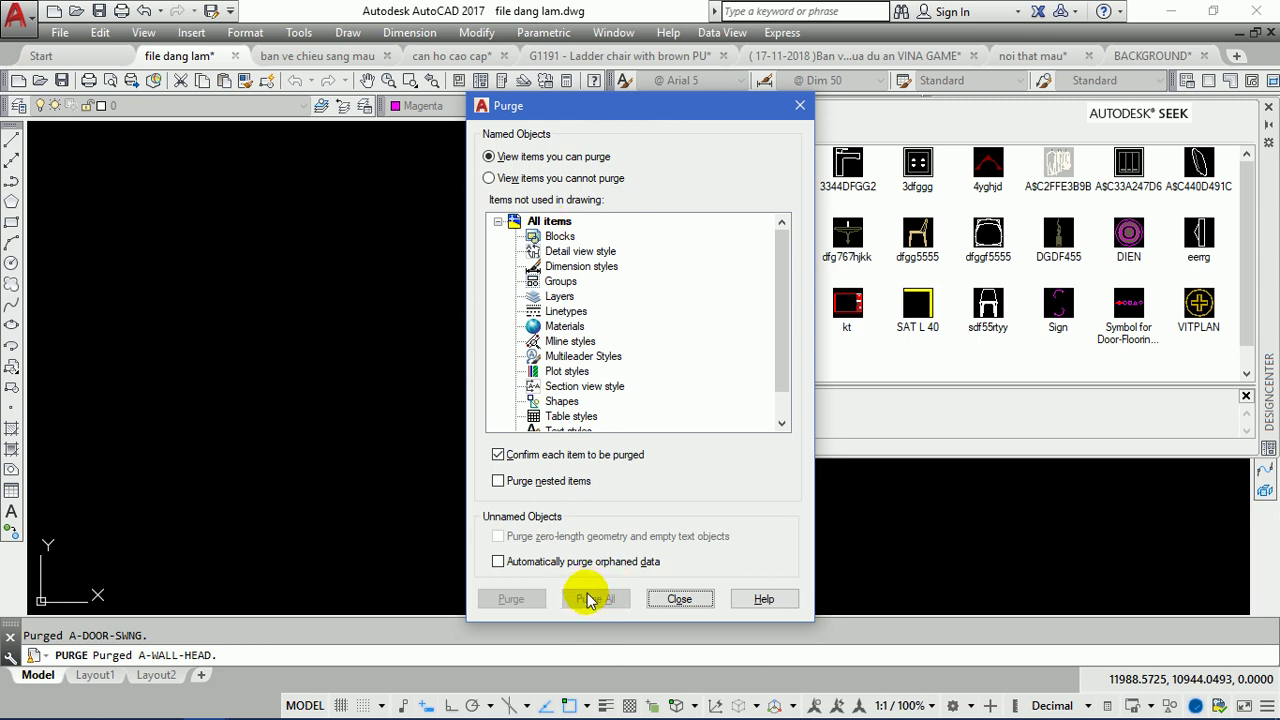
click(679, 598)
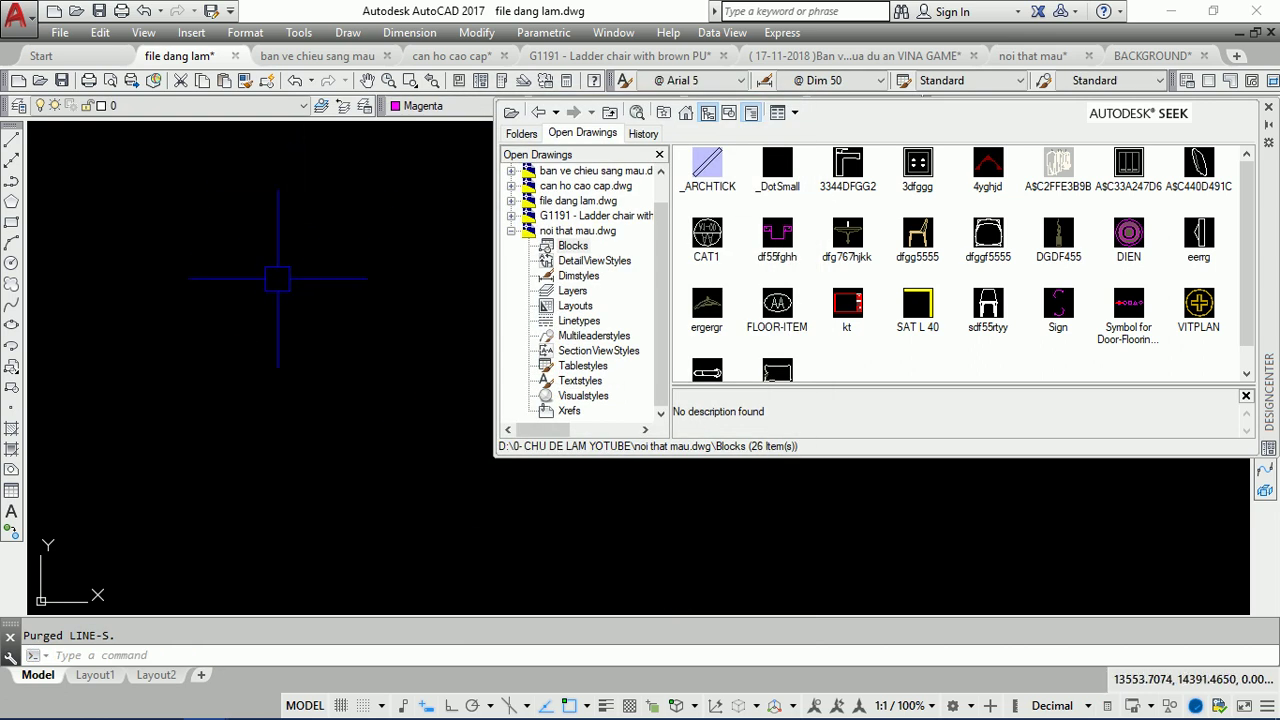
Step: Keep layer 0 current, then window-select the stray point and delete it
click(180, 105)
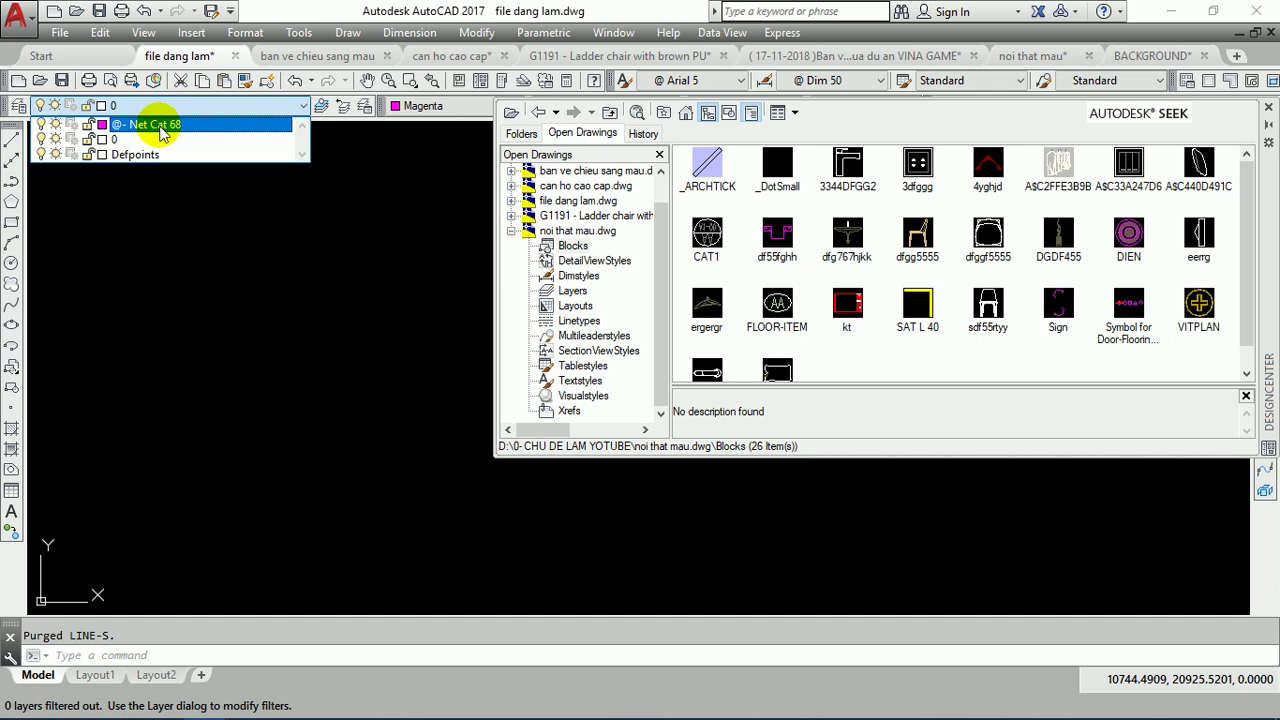
click(374, 432)
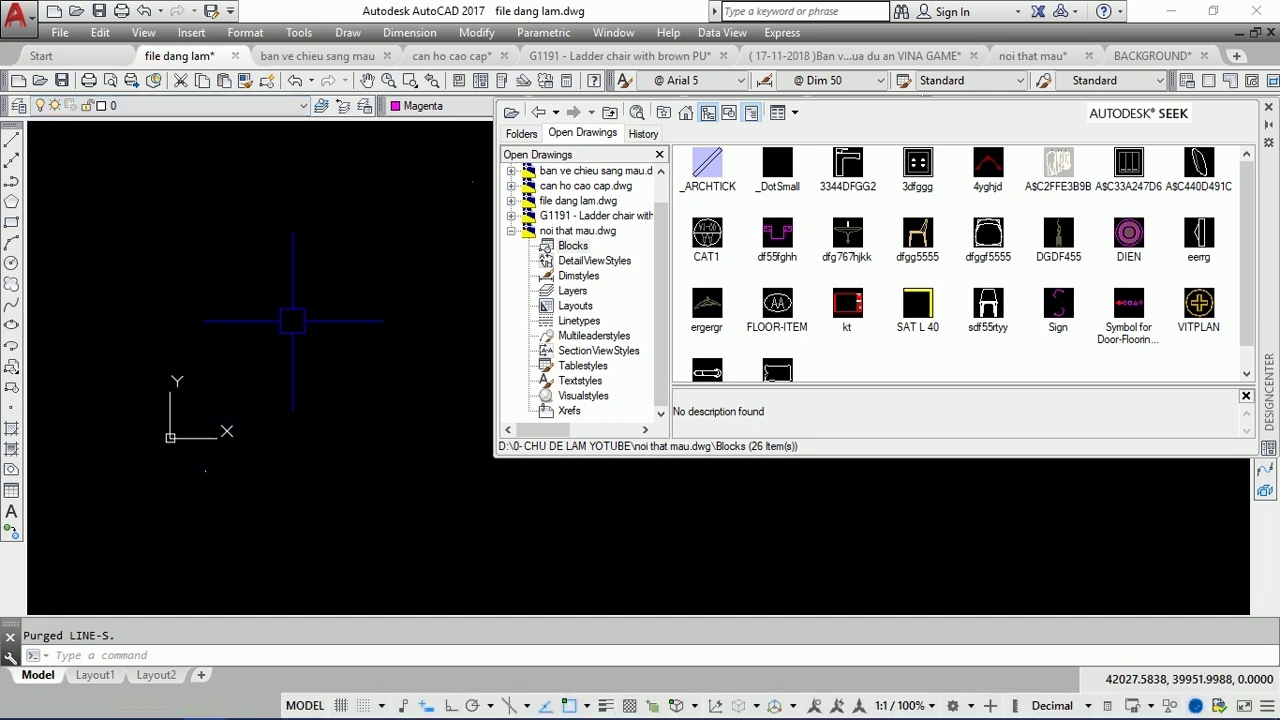
click(293, 321)
click(129, 514)
key(Delete)
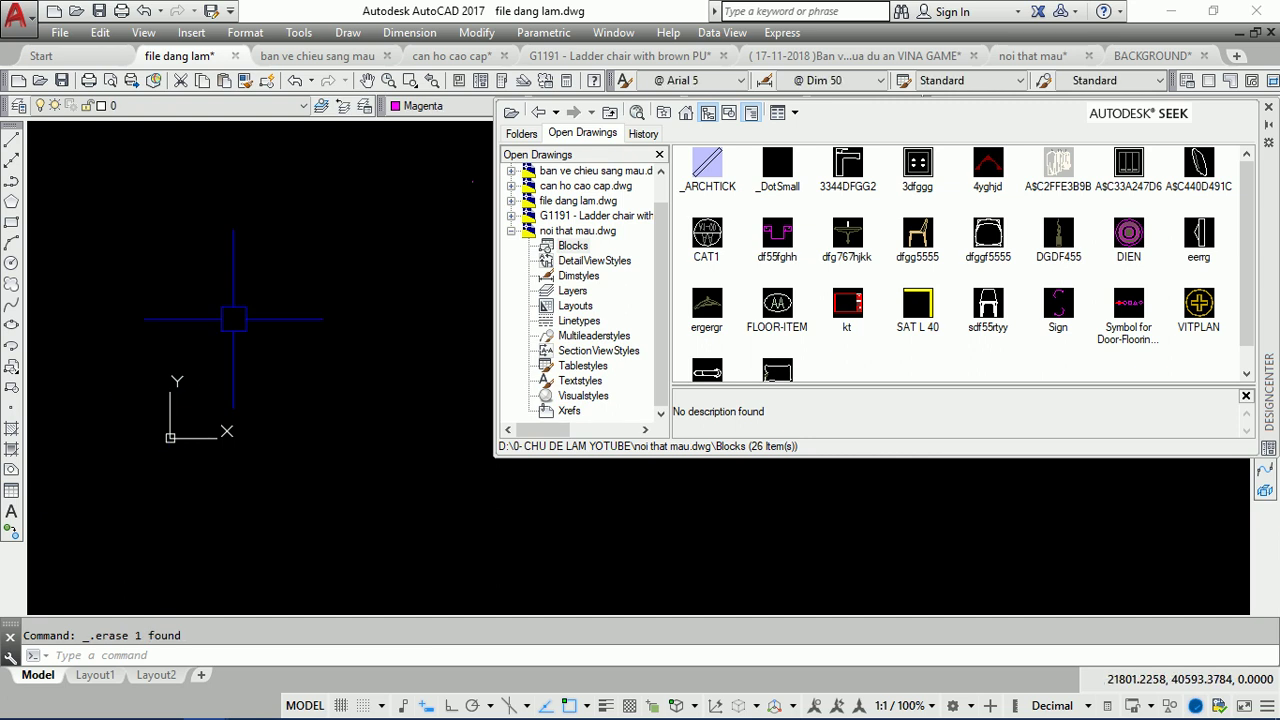
Step: Run PU and Purge All, confirming removal of the unused block PT 01
text(PUAA)
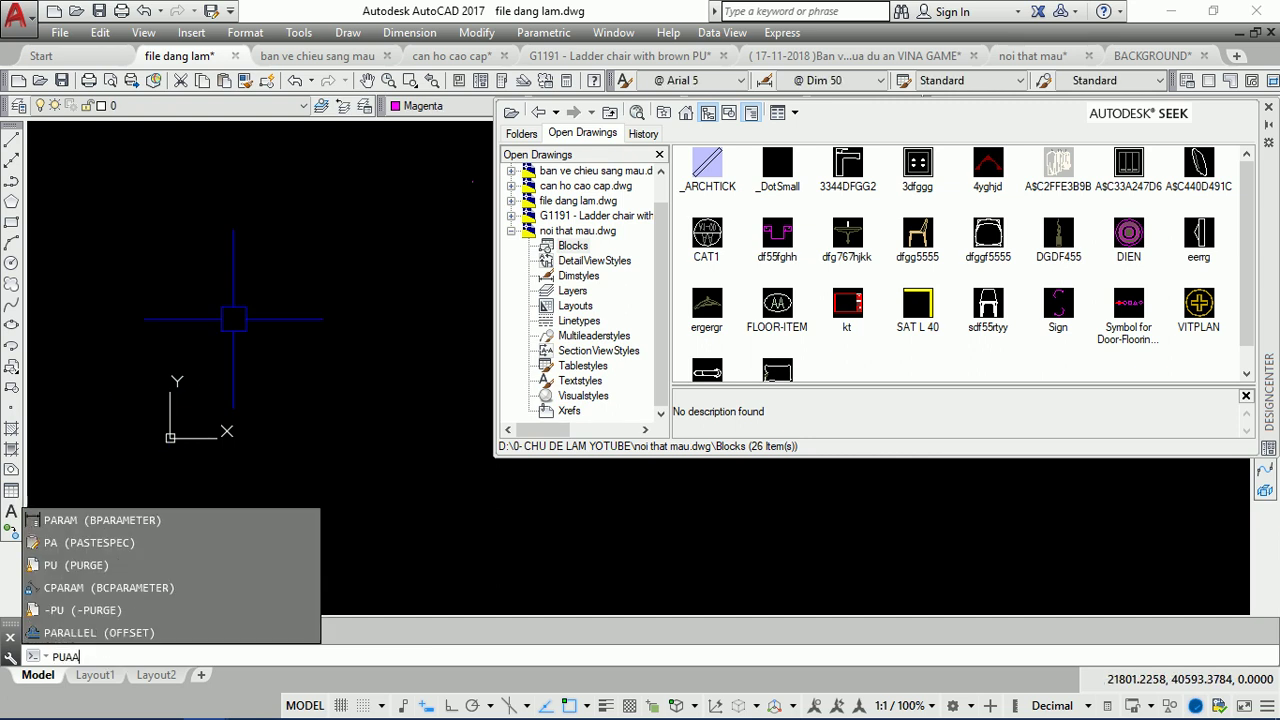
key(BackSpace)
key(Return)
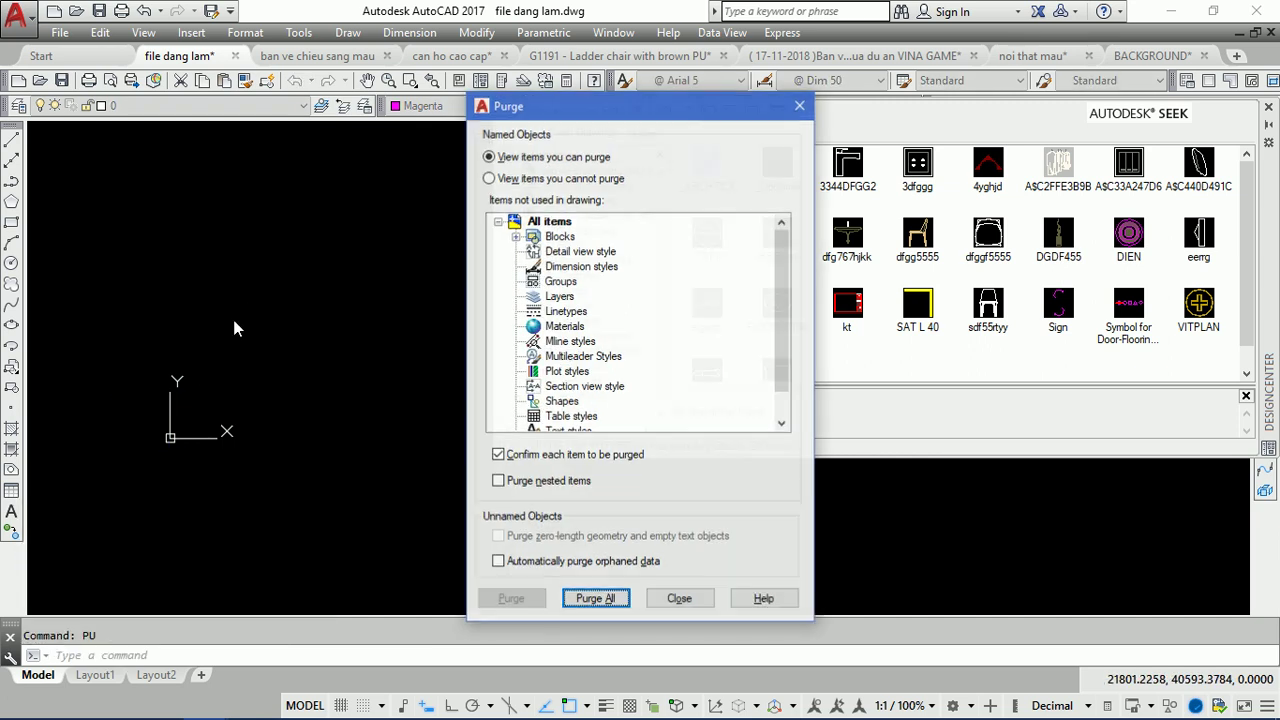
key(Return)
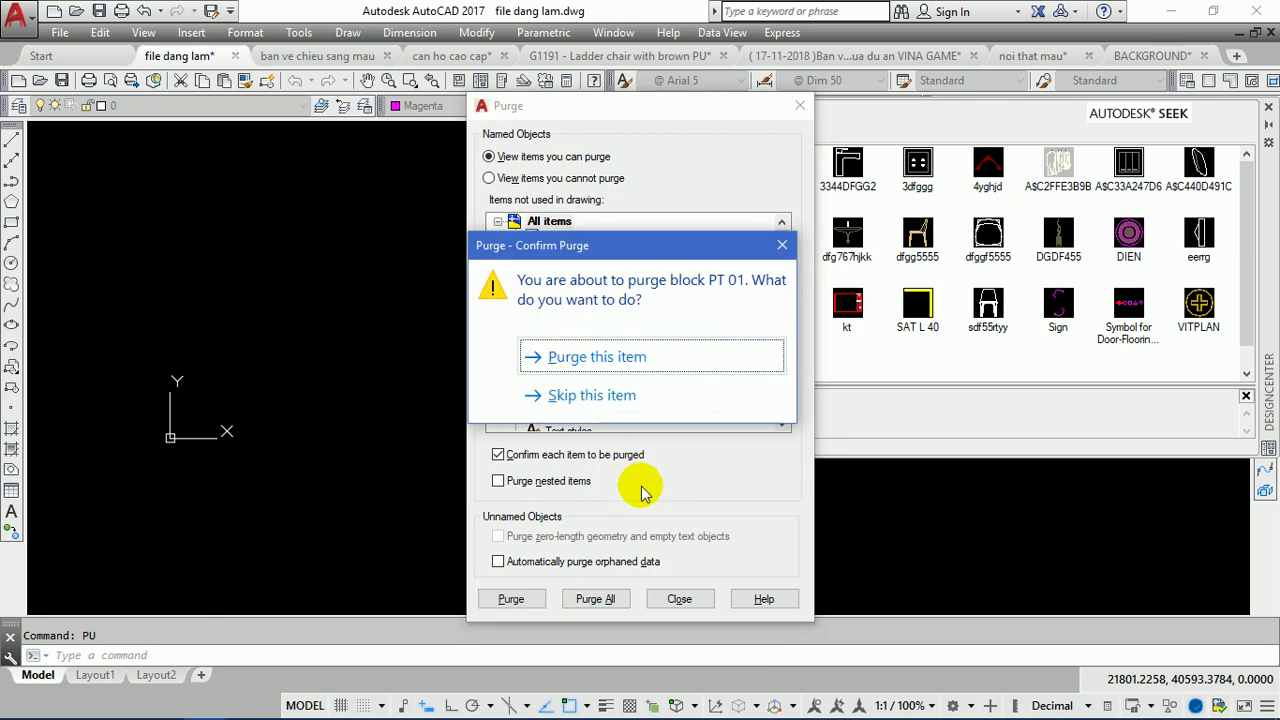
click(598, 357)
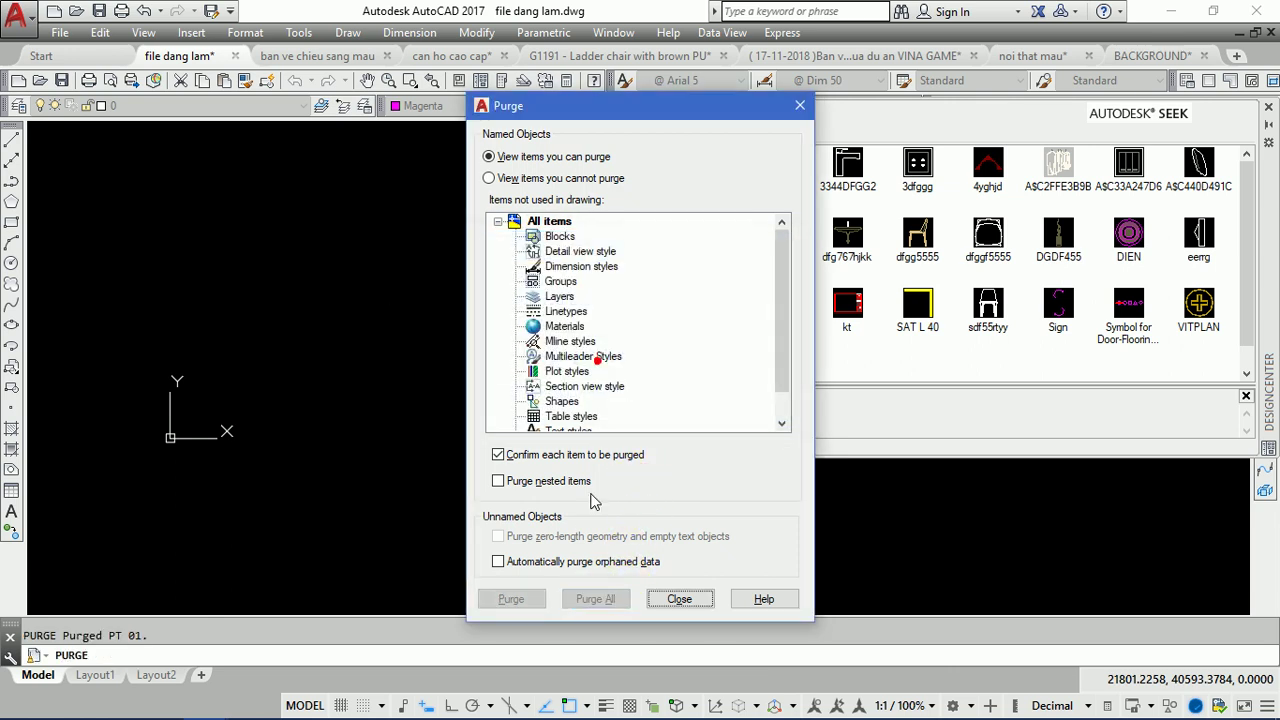
click(657, 600)
Step: Check the remaining layers with 0 current and pan the view left and down
click(214, 106)
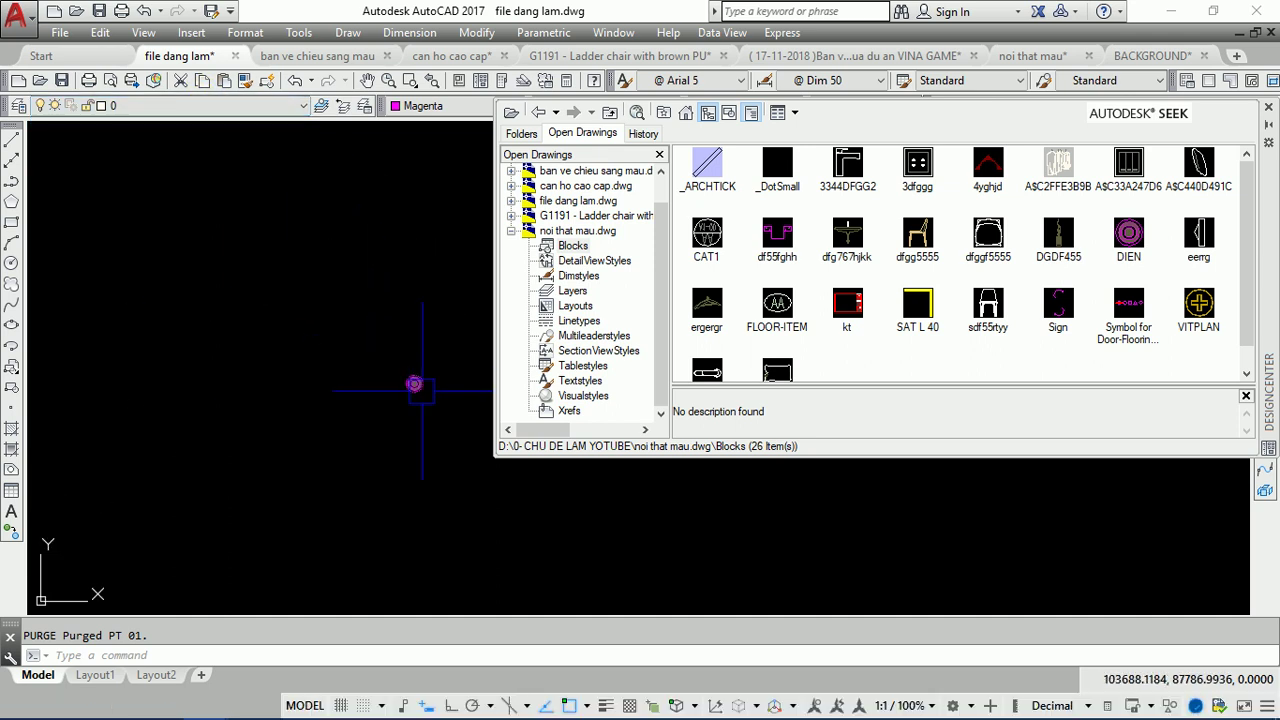
scroll(370, 325, up, 3)
key(Escape)
scroll(323, 352, down, 5)
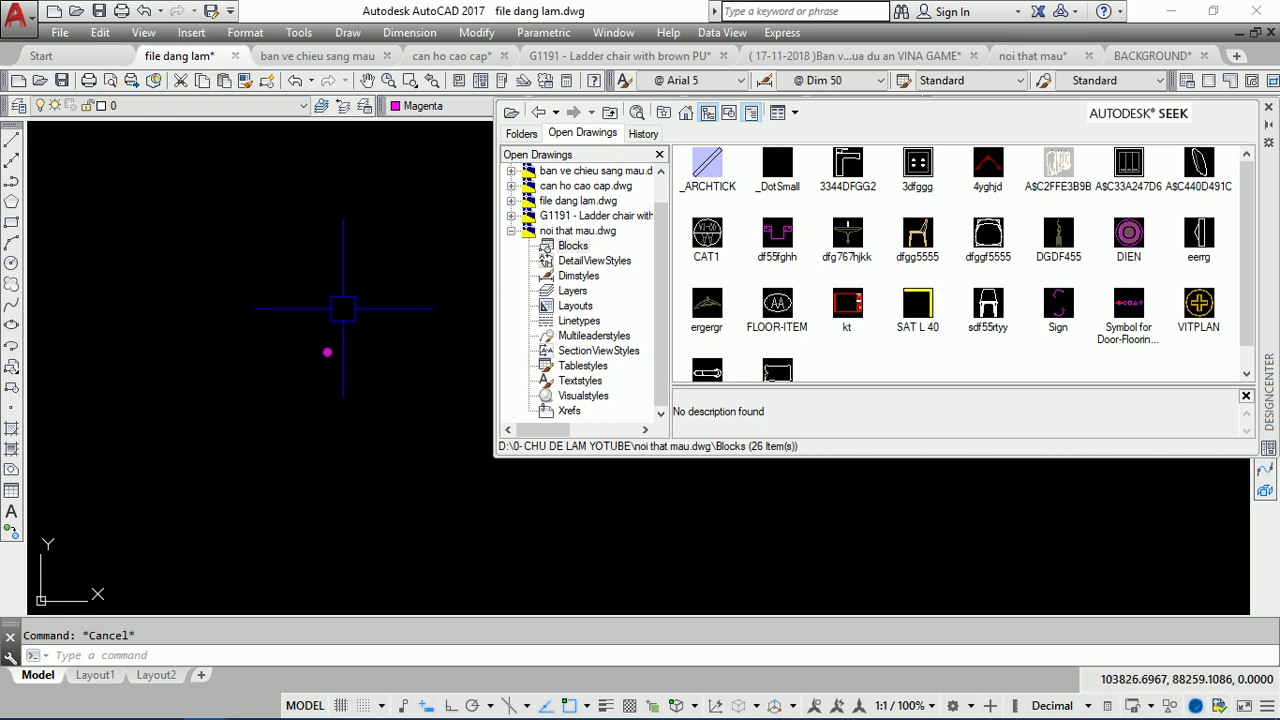
click(160, 106)
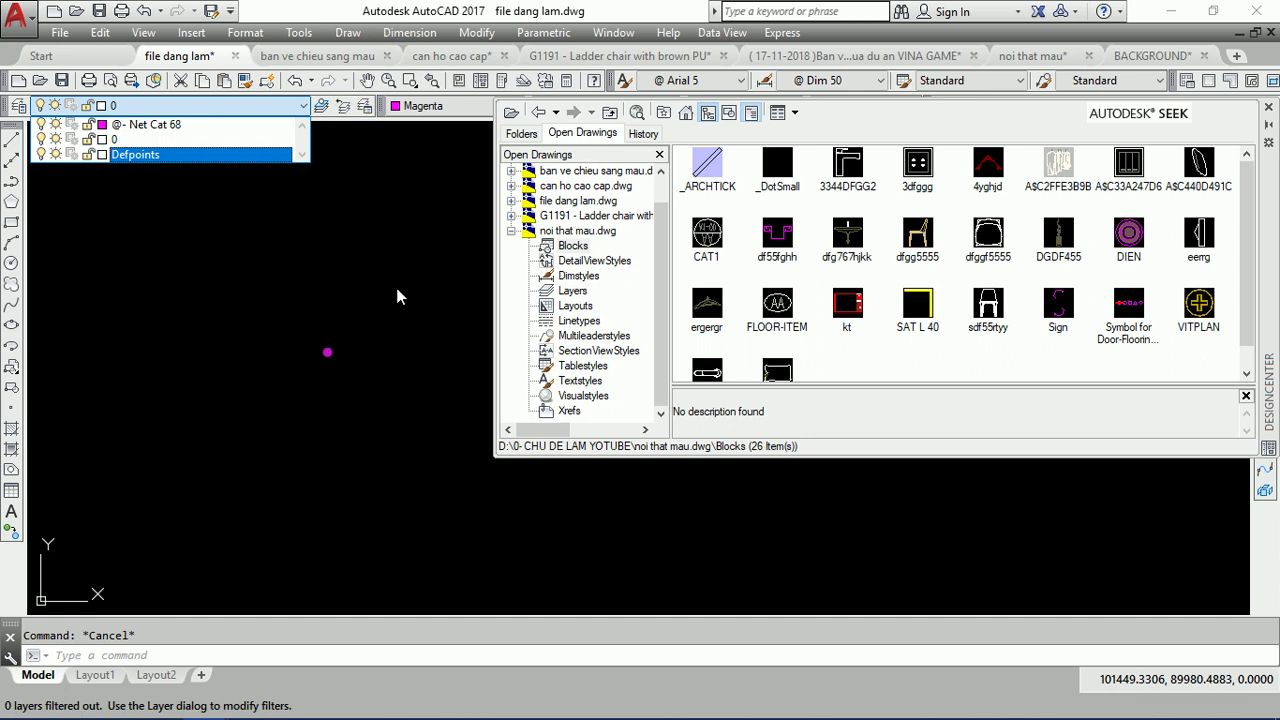
click(906, 424)
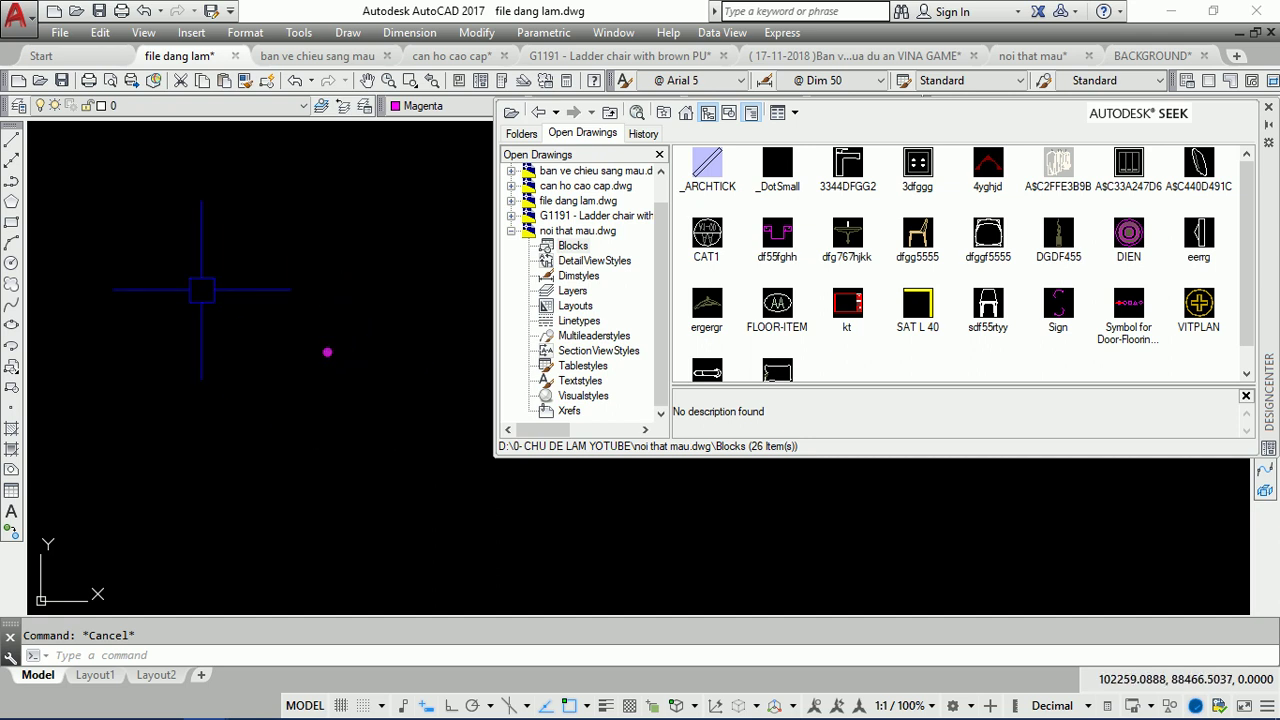
mouse_move(328, 351)
middle_down()
mouse_move(214, 384)
mouse_move(58, 384)
middle_up()
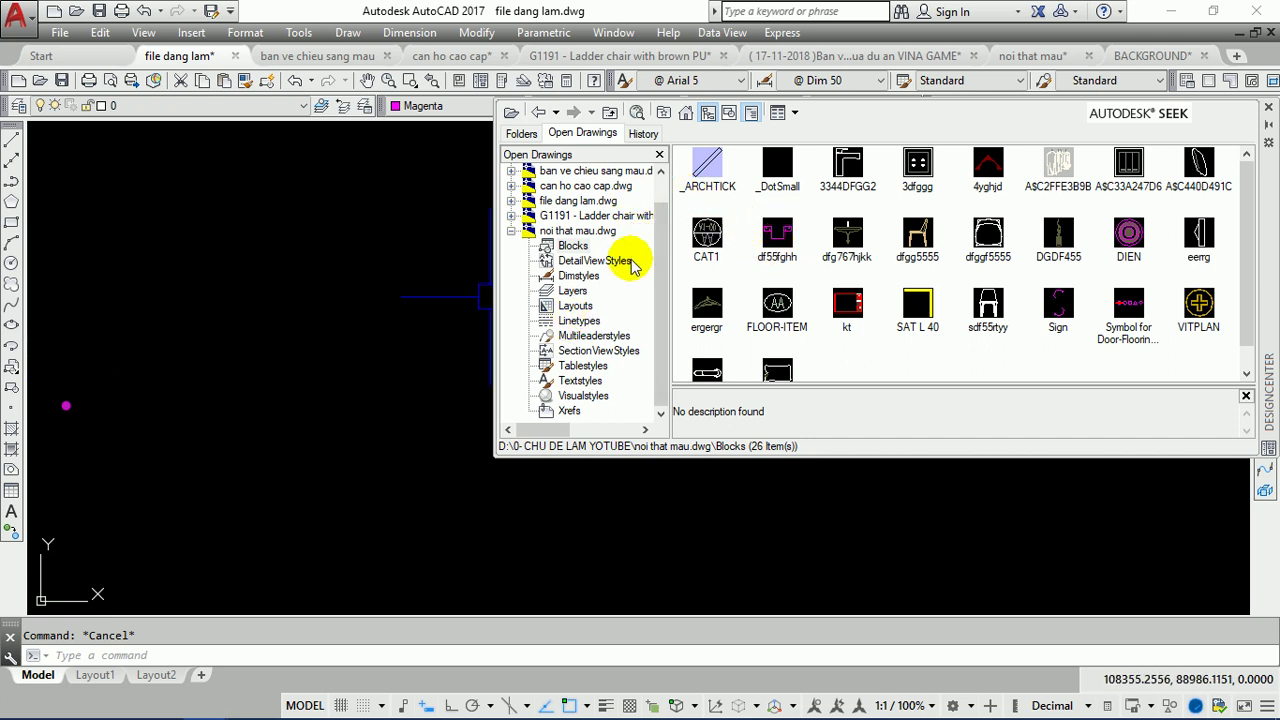
Step: Show noi that mau.dwg's ten dimension styles and try dragging all of them into the drawing
click(577, 276)
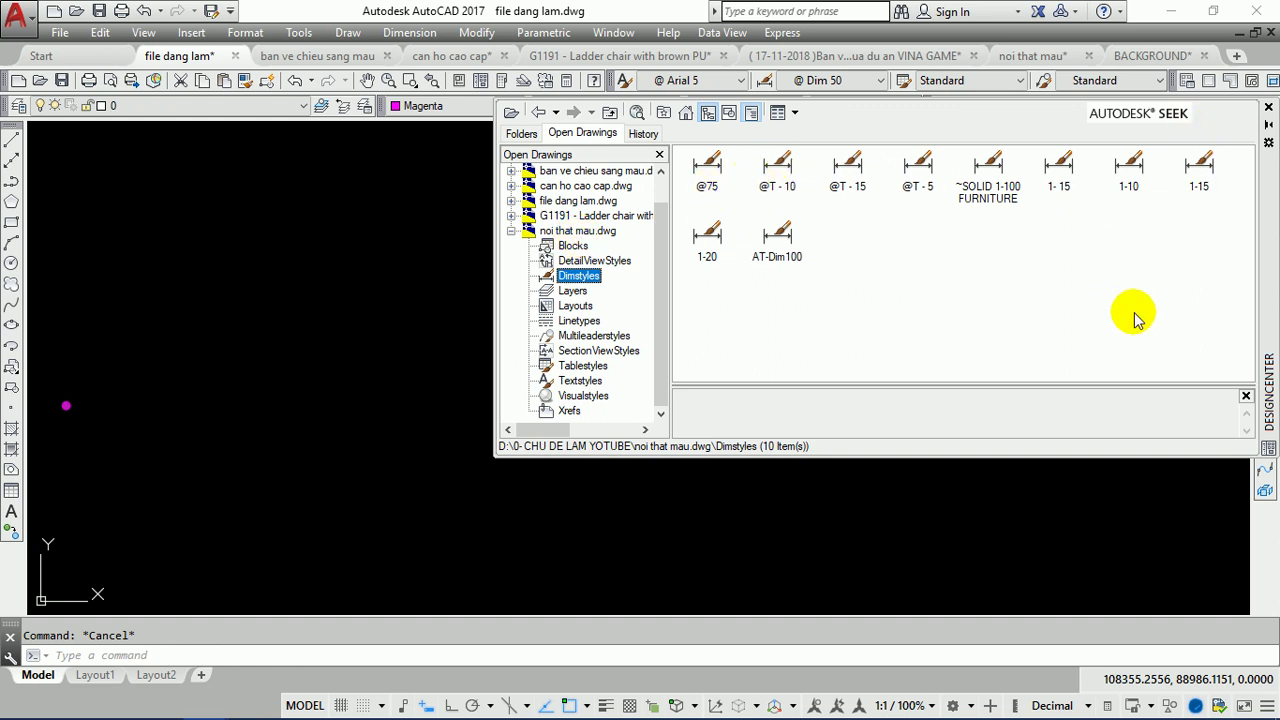
drag(1218, 324, 677, 152)
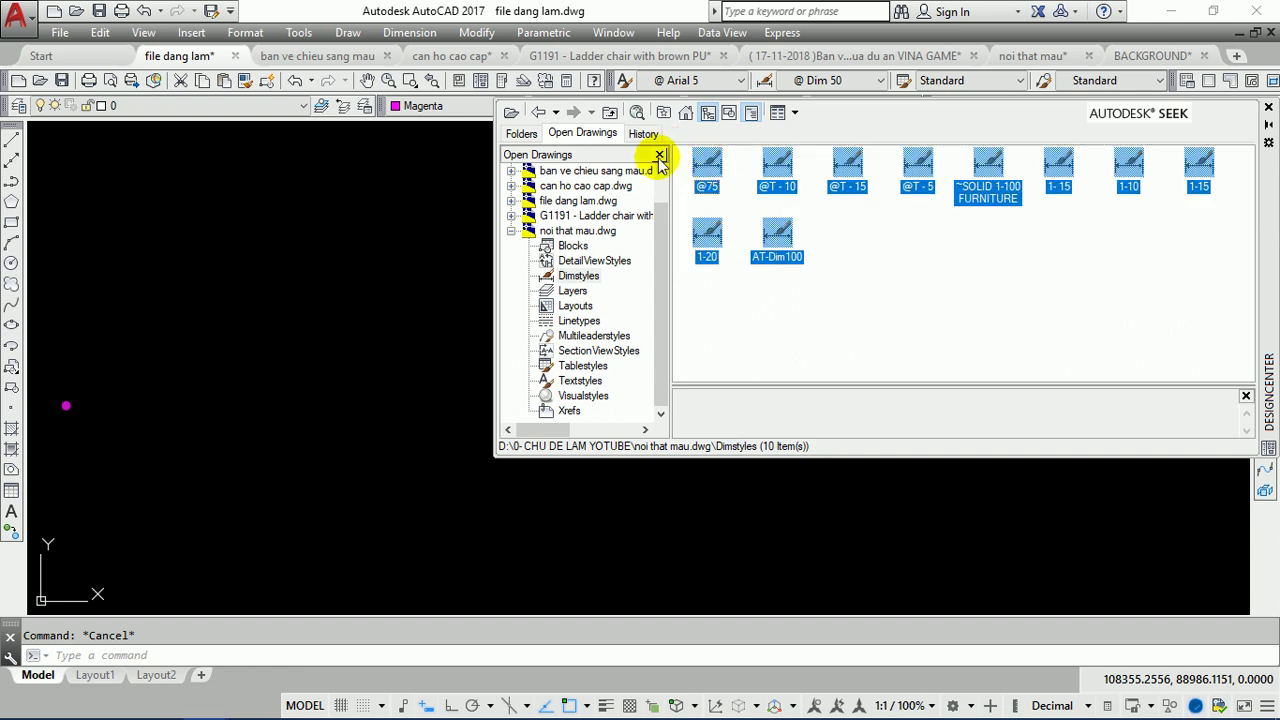
mouse_move(750, 240)
mouse_down()
mouse_move(465, 275)
mouse_move(668, 246)
mouse_up()
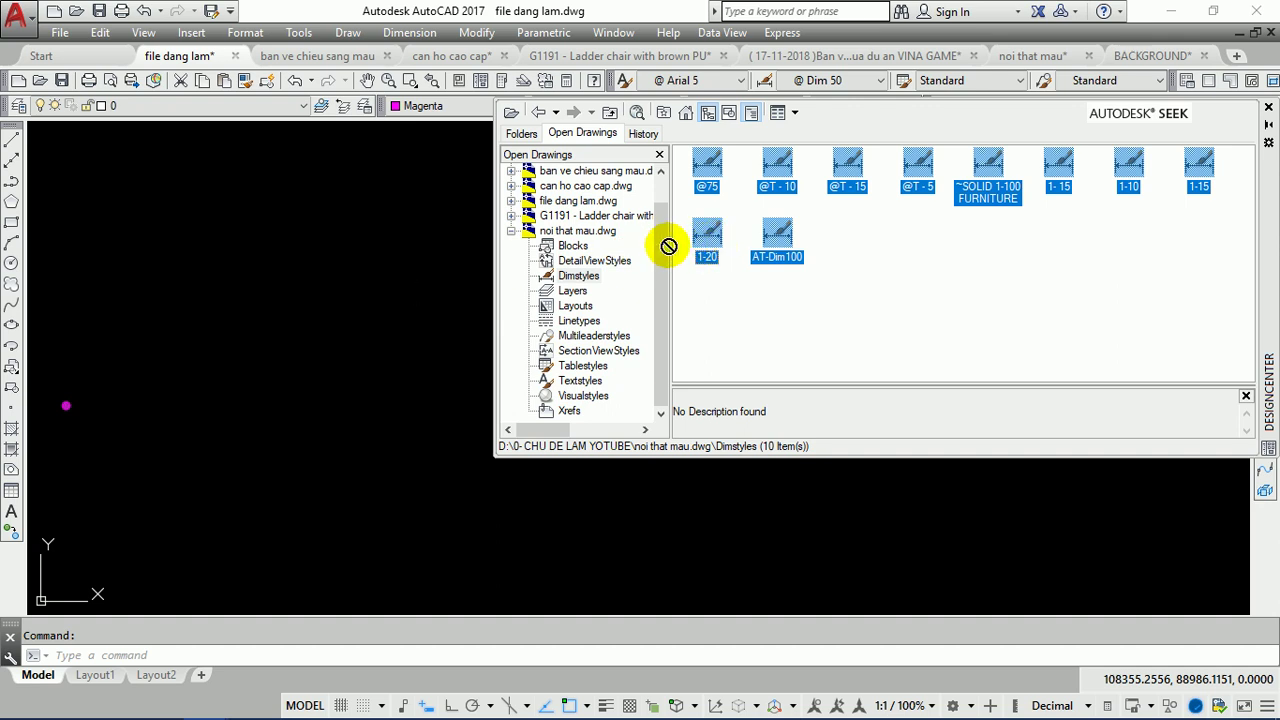
drag(668, 246, 760, 243)
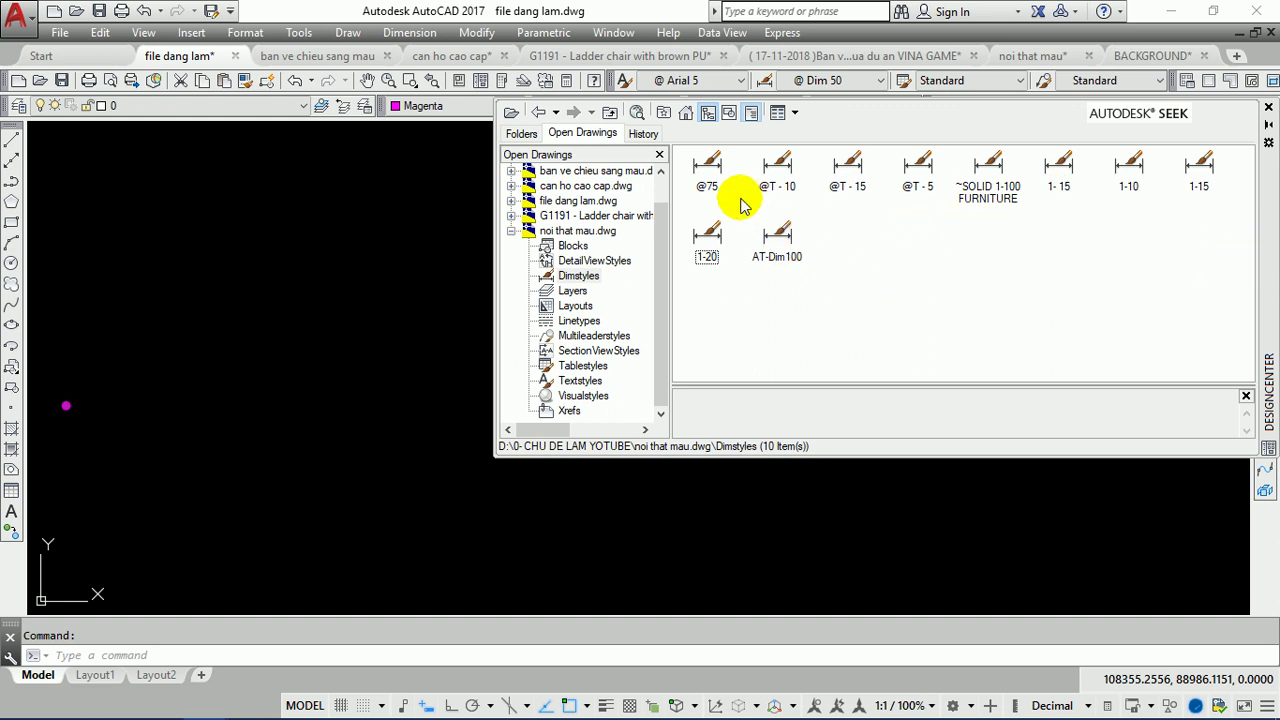
drag(929, 208, 668, 152)
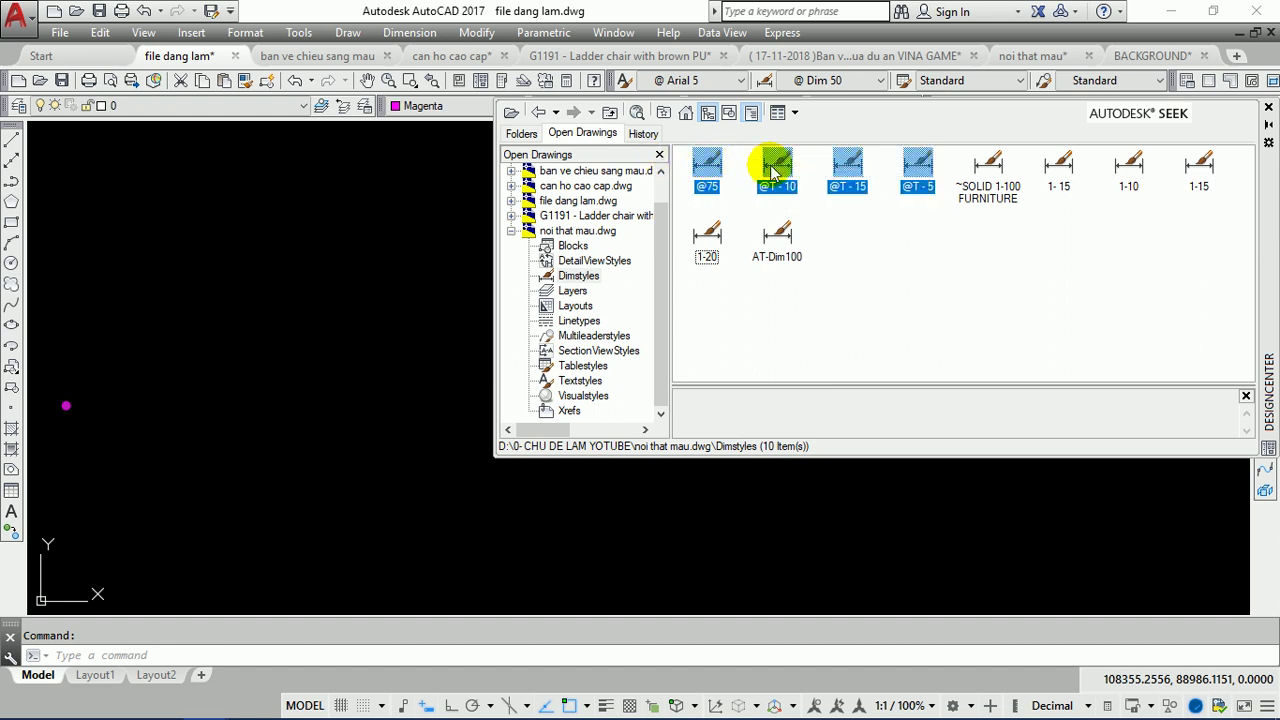
drag(773, 172, 683, 172)
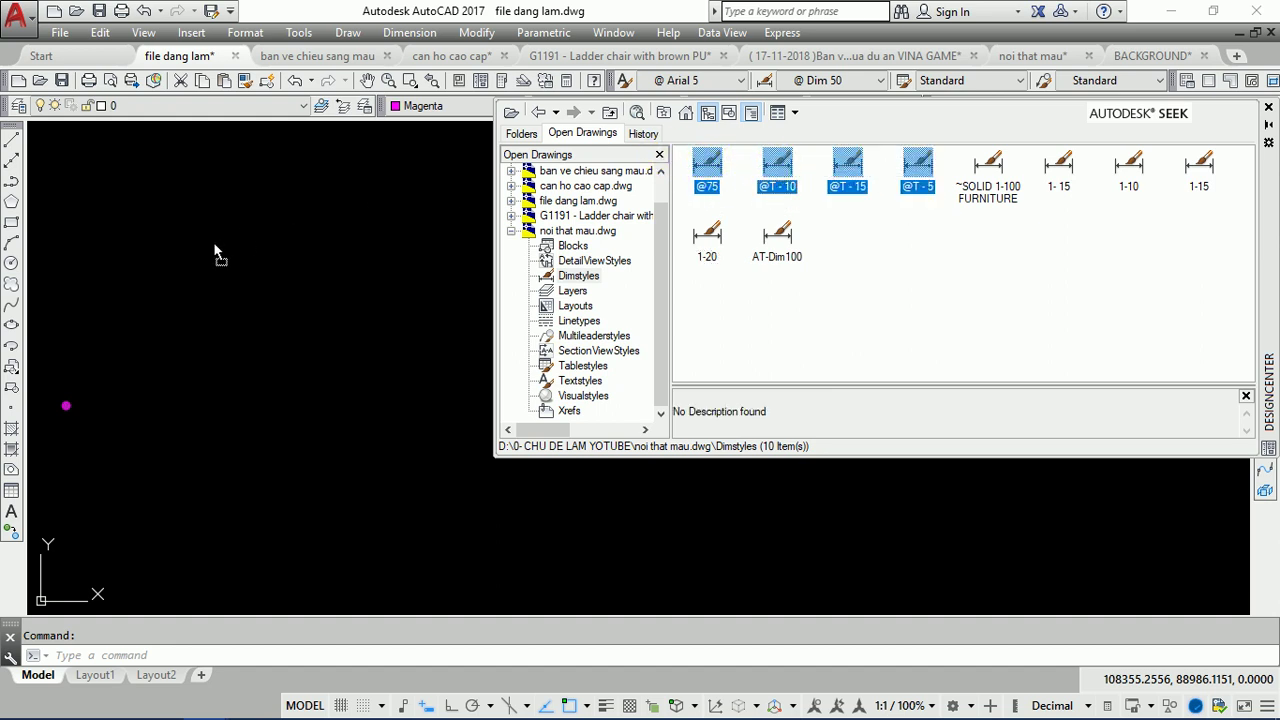
drag(241, 238, 213, 241)
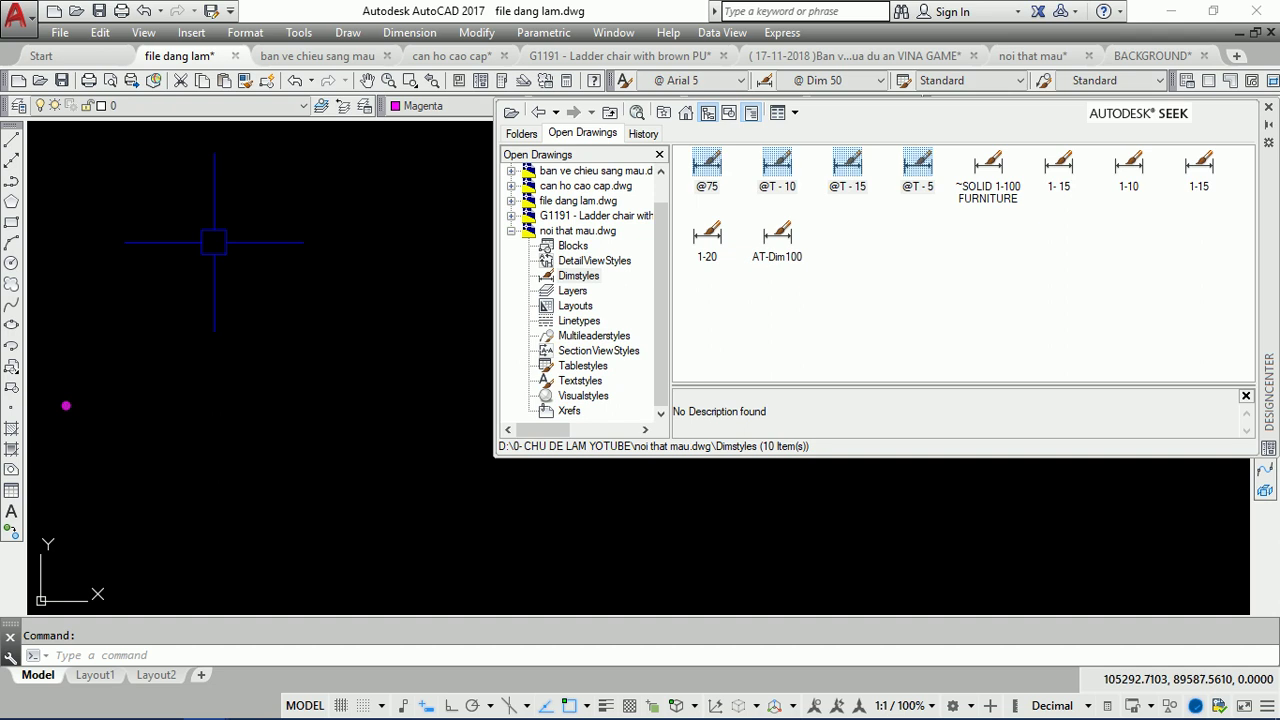
right_click(847, 165)
click(860, 206)
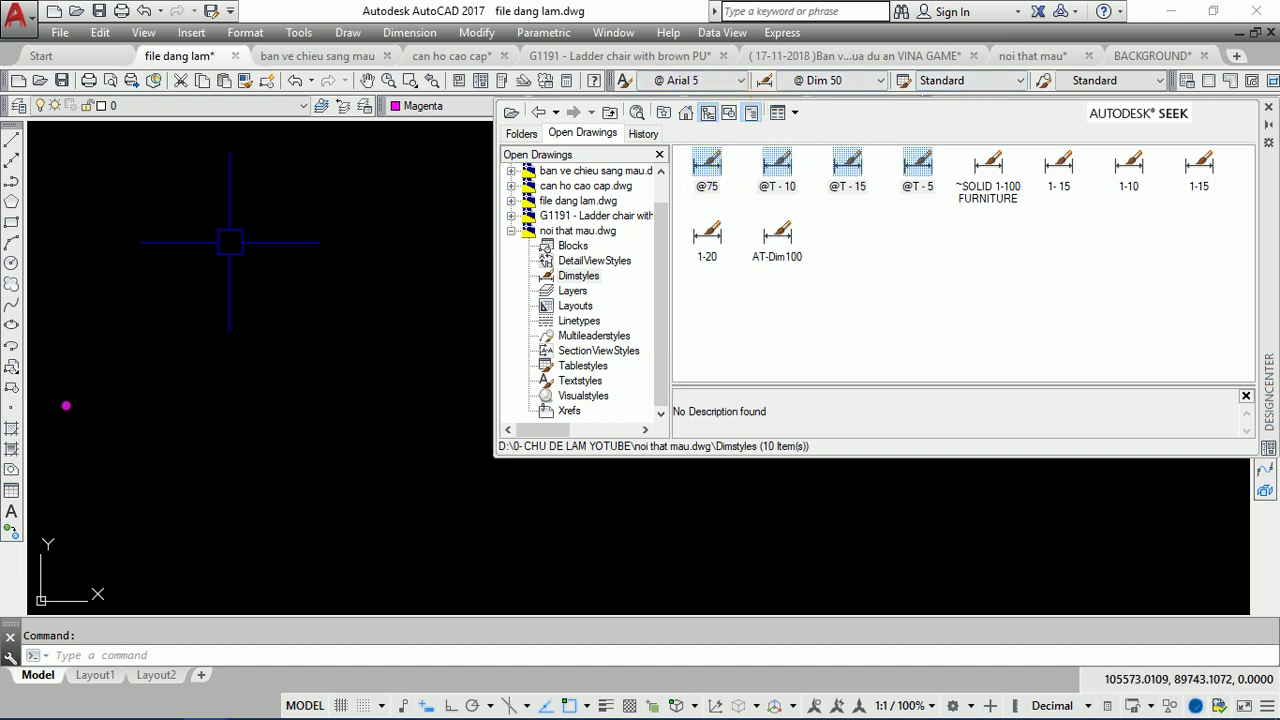
click(868, 80)
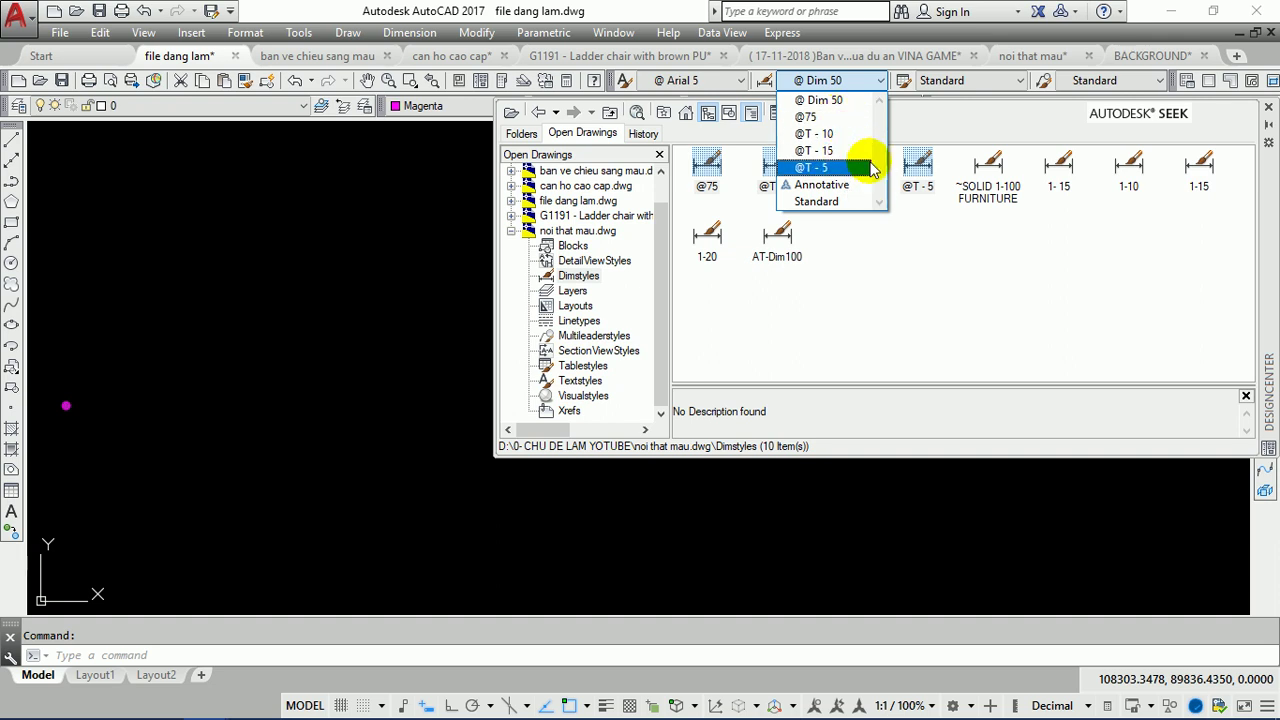
click(923, 250)
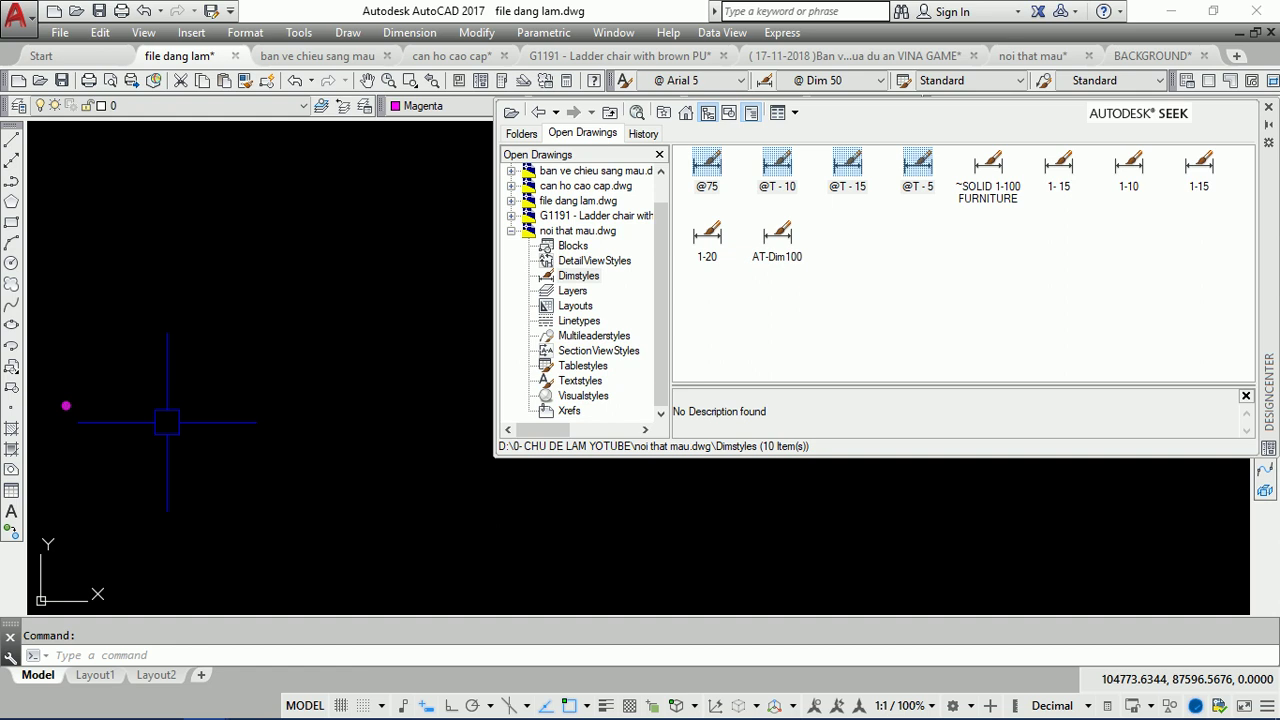
click(569, 231)
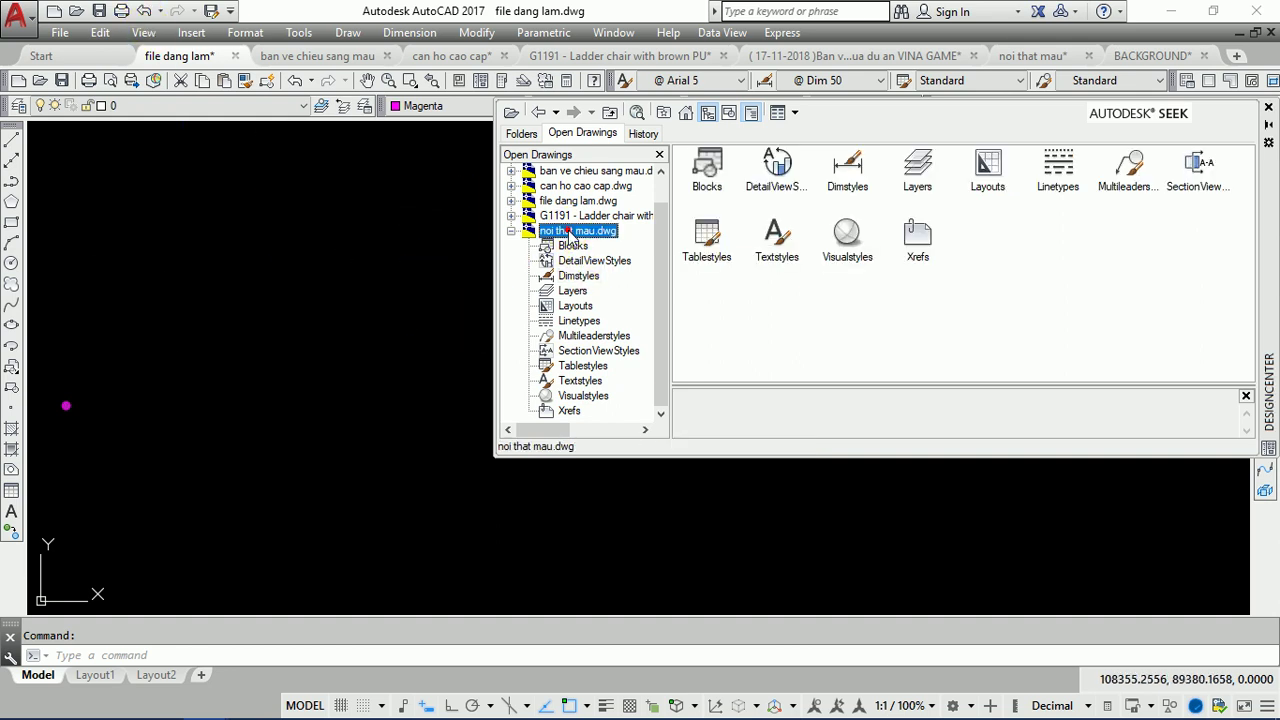
click(592, 132)
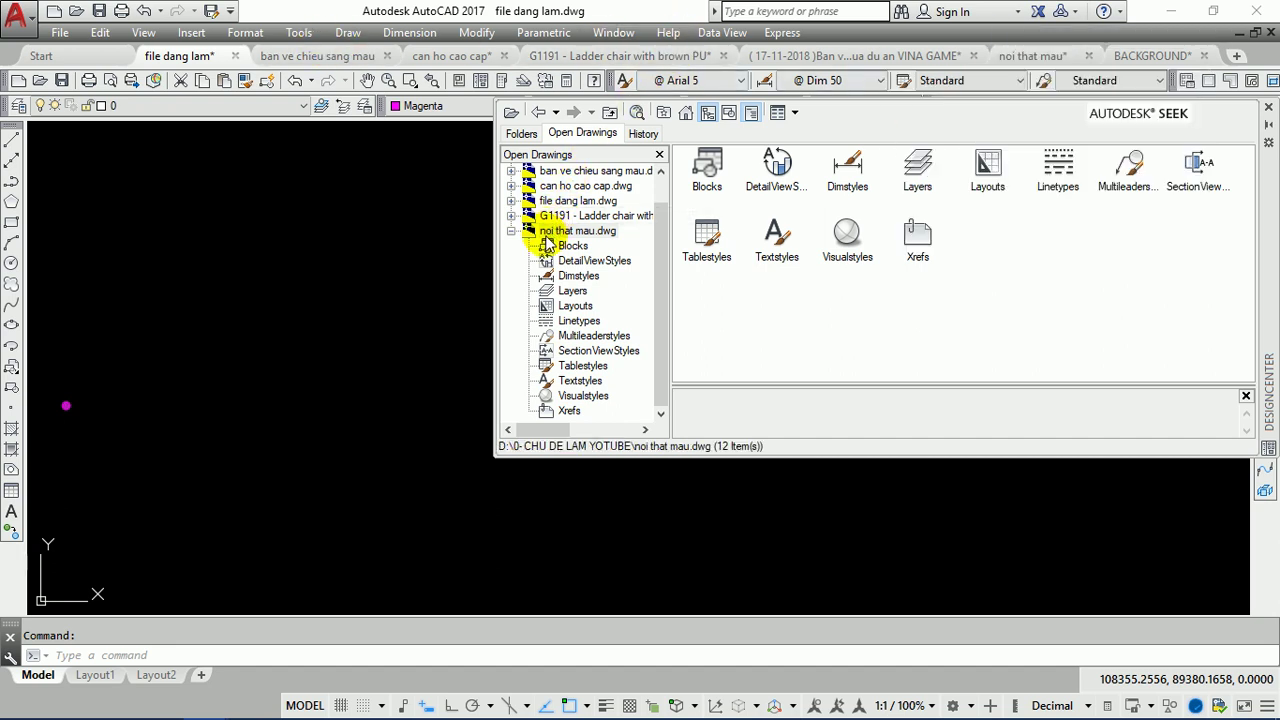
click(521, 135)
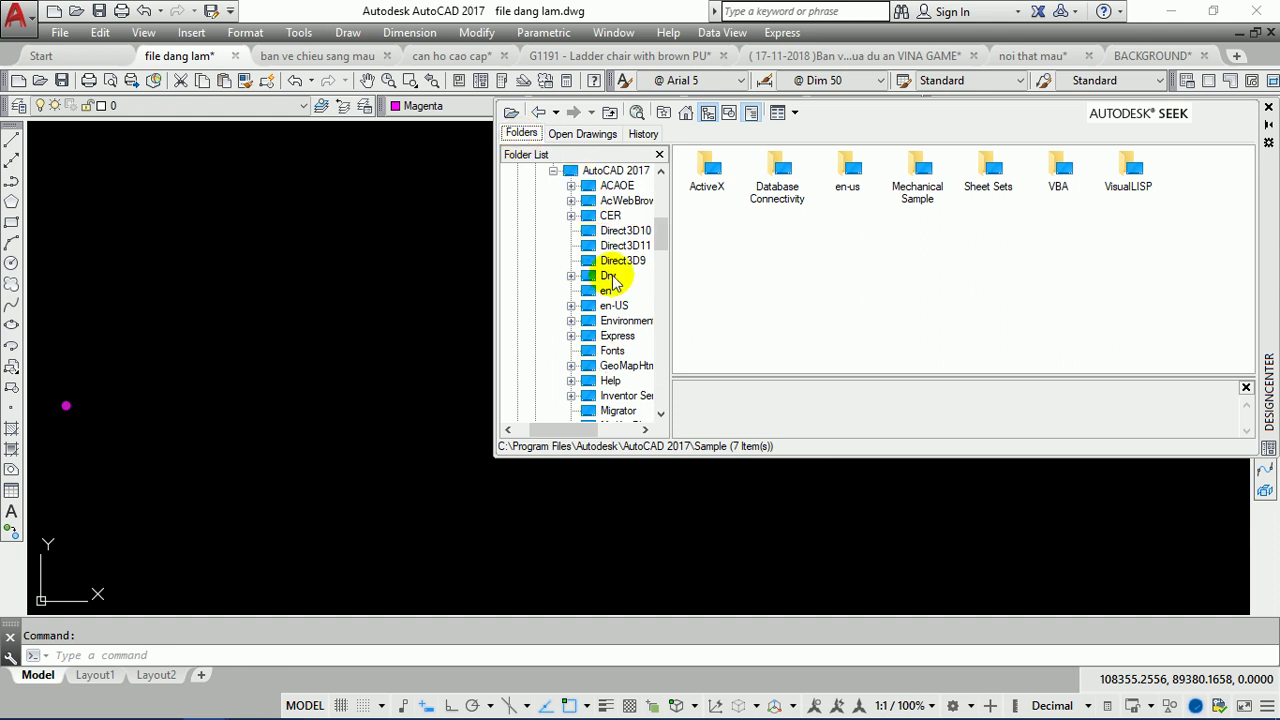
click(578, 136)
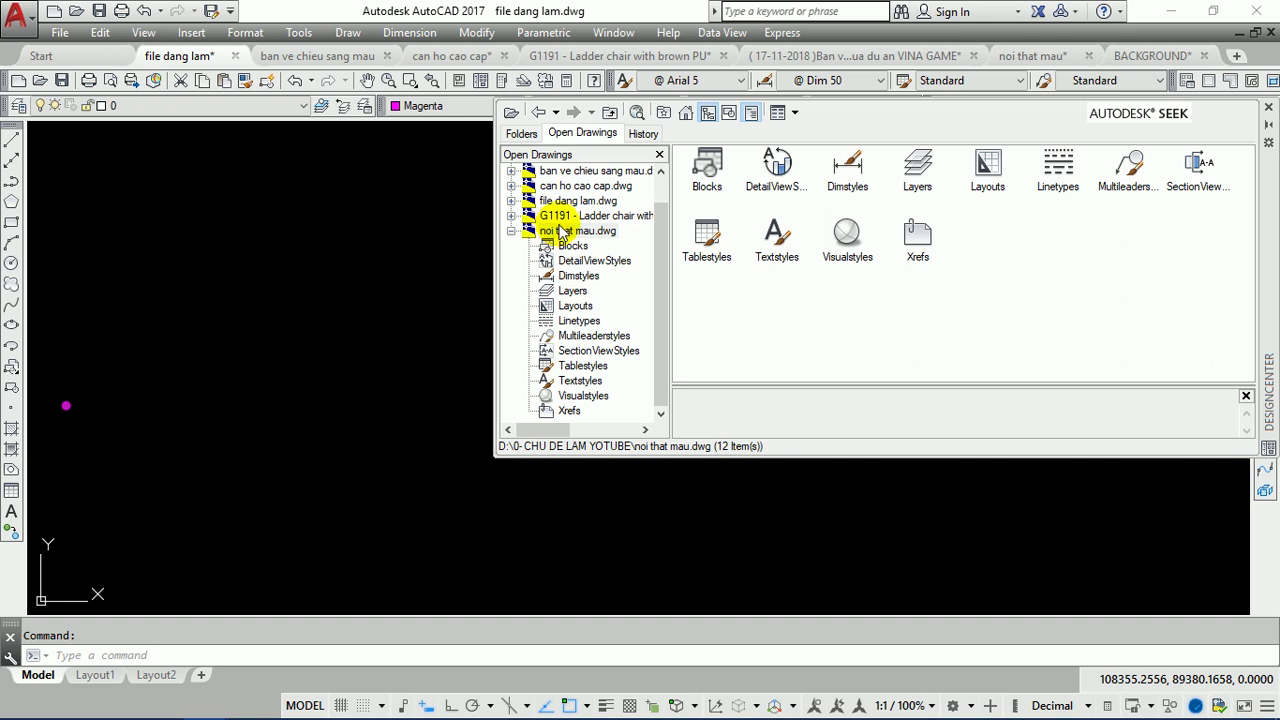
click(586, 134)
click(578, 230)
double_click(578, 262)
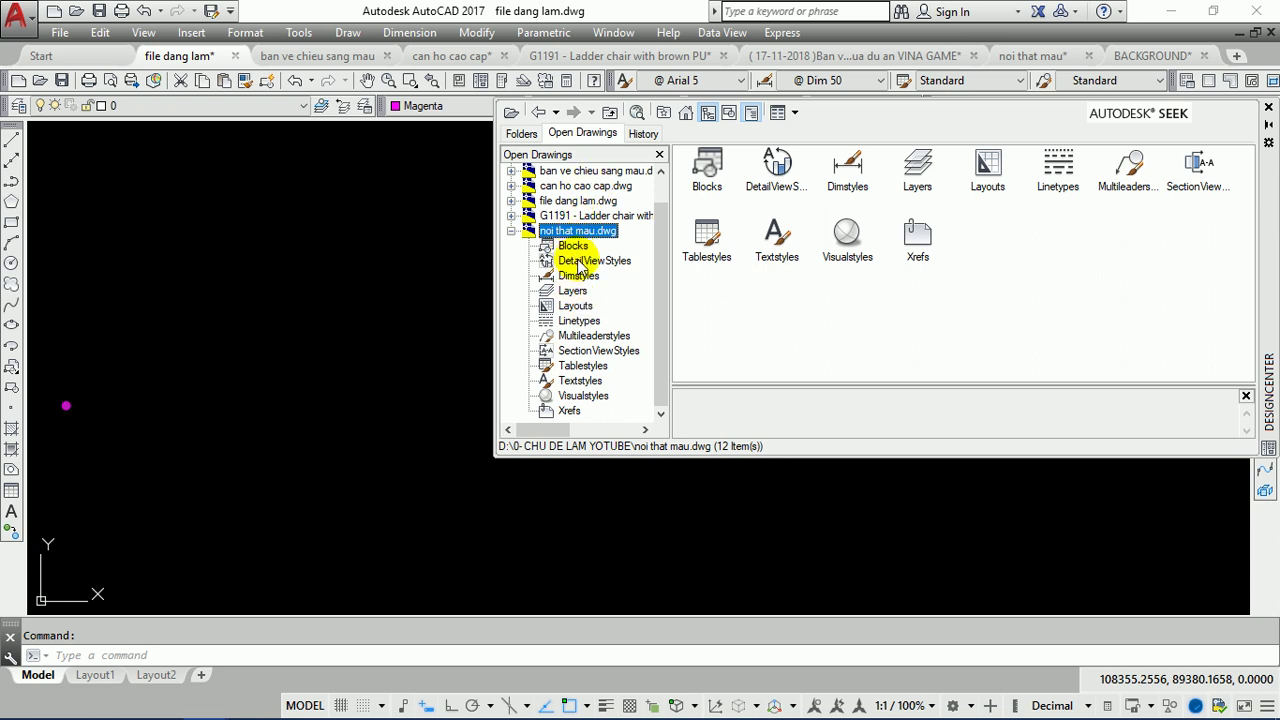
click(580, 280)
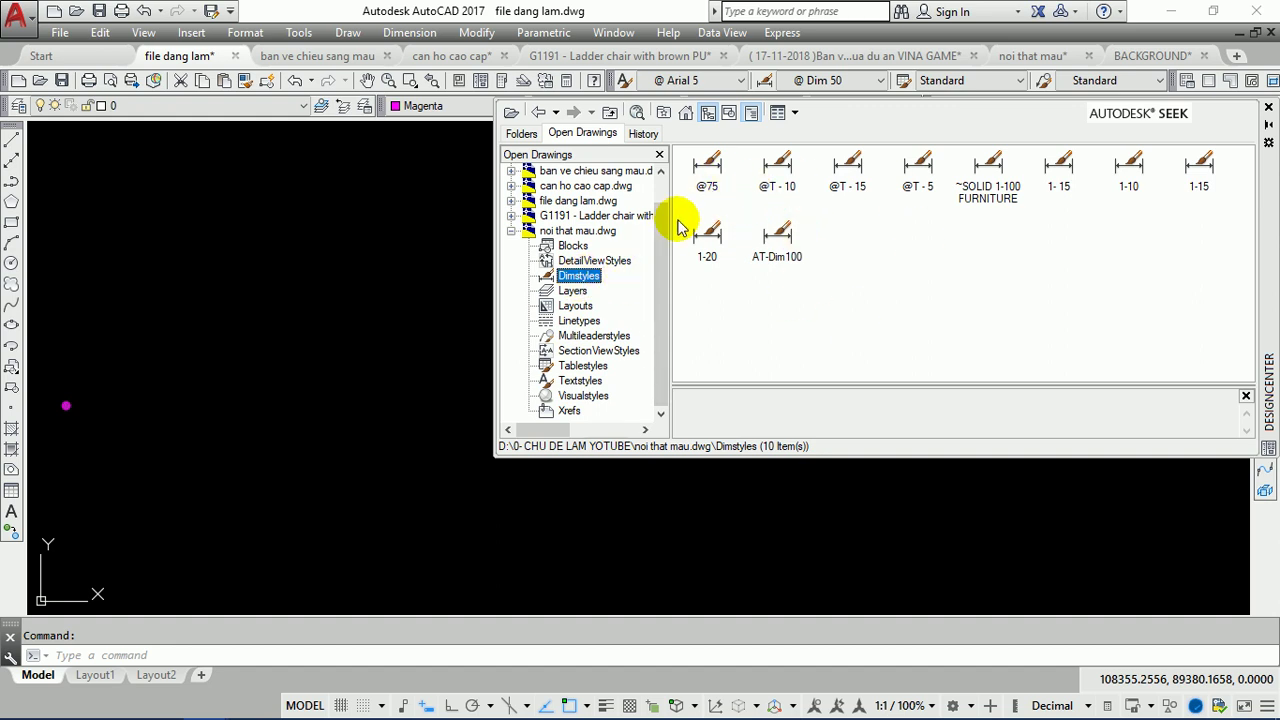
Step: Window-select 1-20 and AT-Dim100, drop them into the drawing, and verify the Dim Style list
click(807, 282)
mouse_move(807, 282)
mouse_down()
mouse_move(671, 214)
mouse_move(705, 240)
mouse_up()
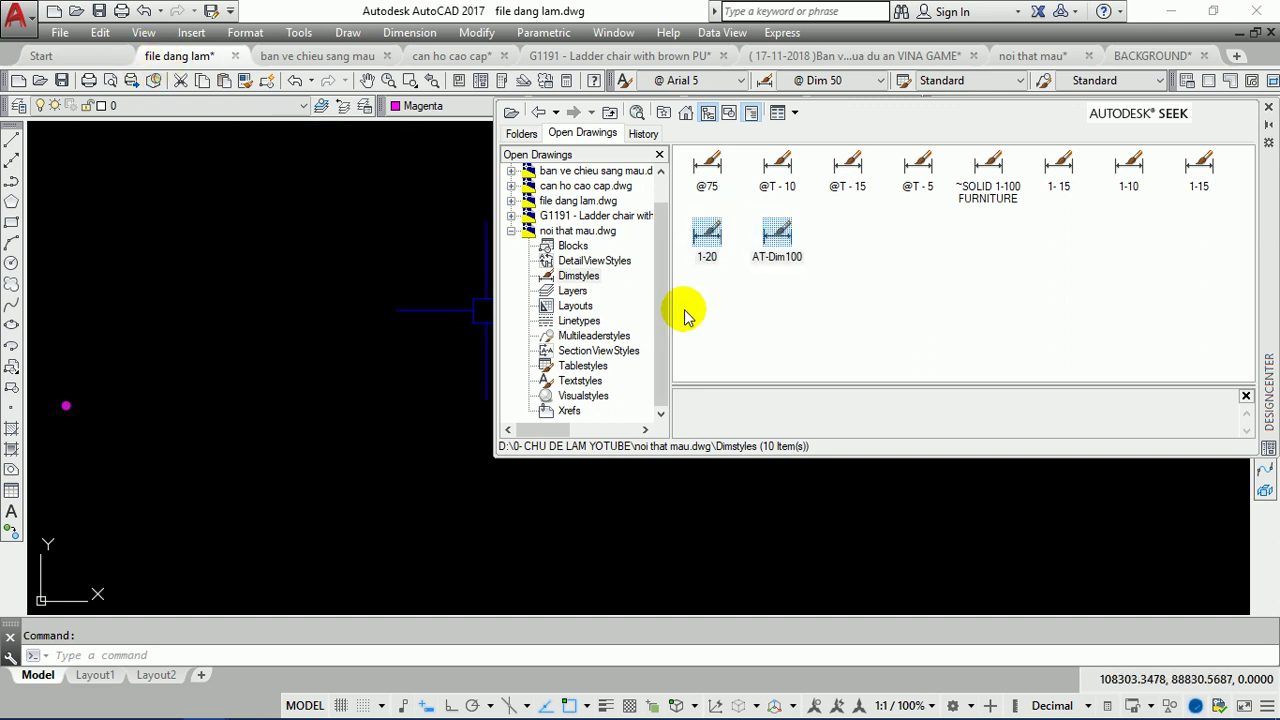
drag(778, 233, 425, 331)
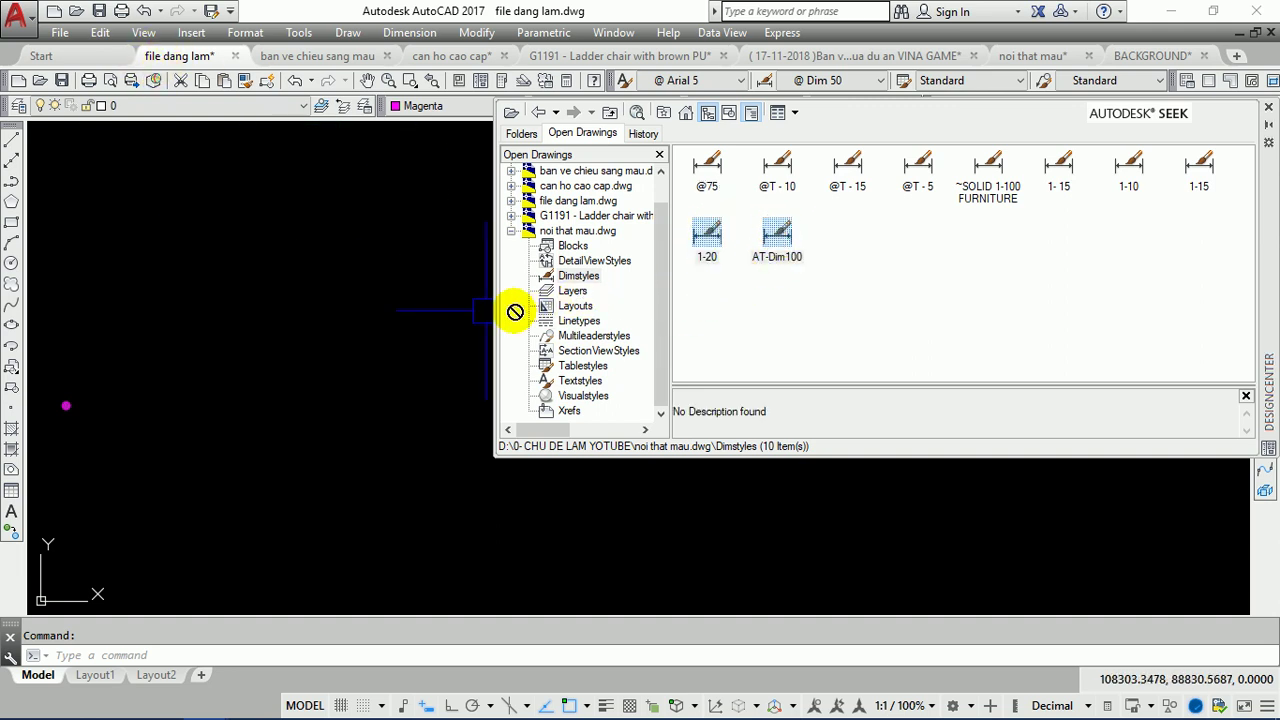
click(848, 80)
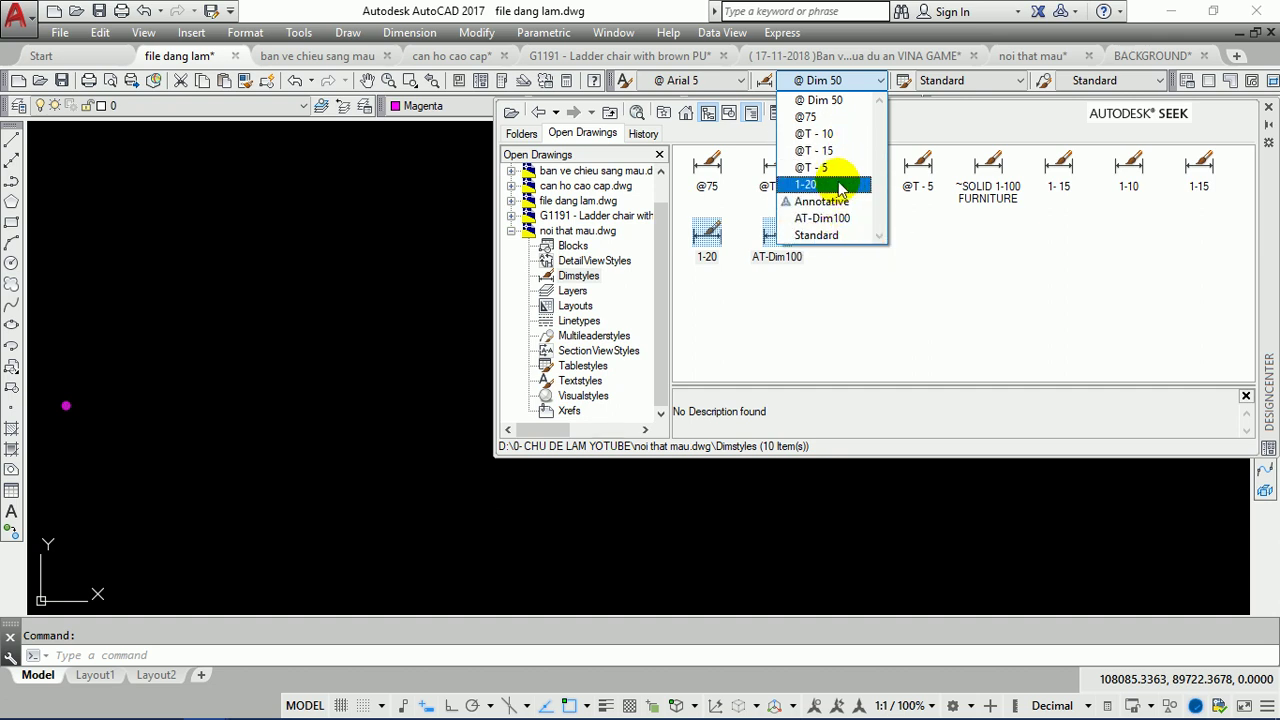
click(820, 280)
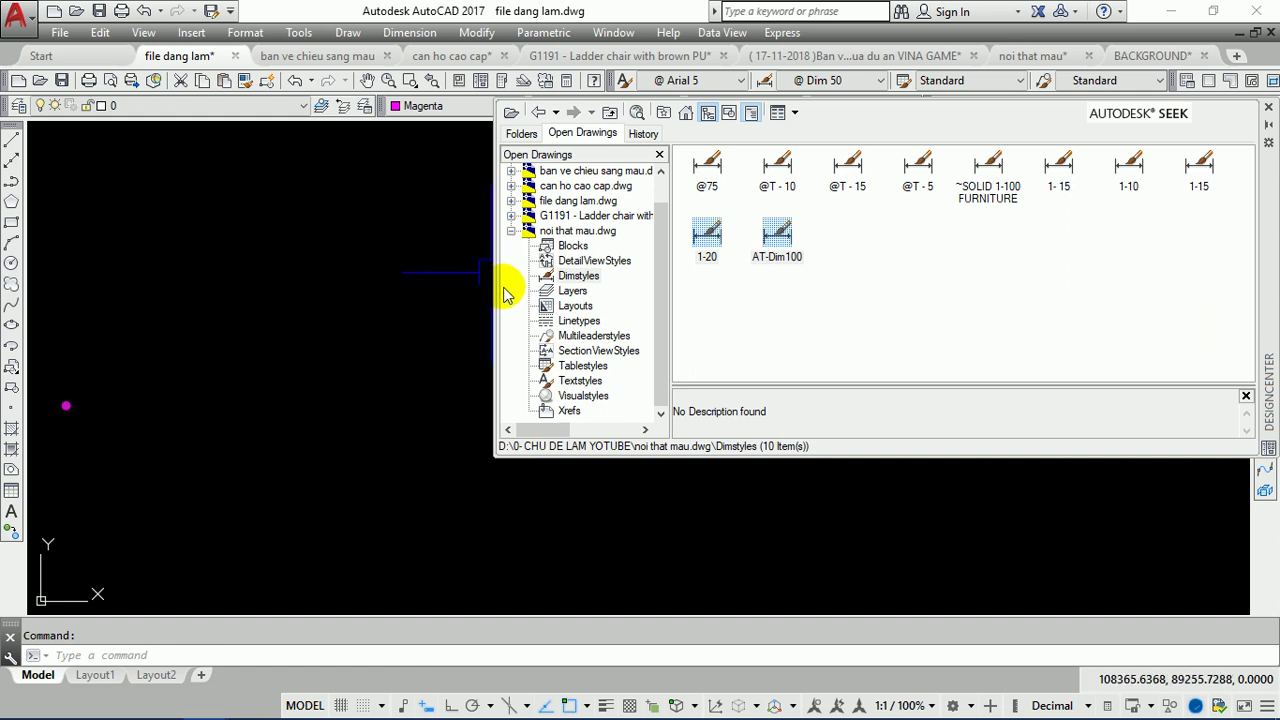
Step: Show noi that mau.dwg's layers in DesignCenter as a compact list
click(572, 292)
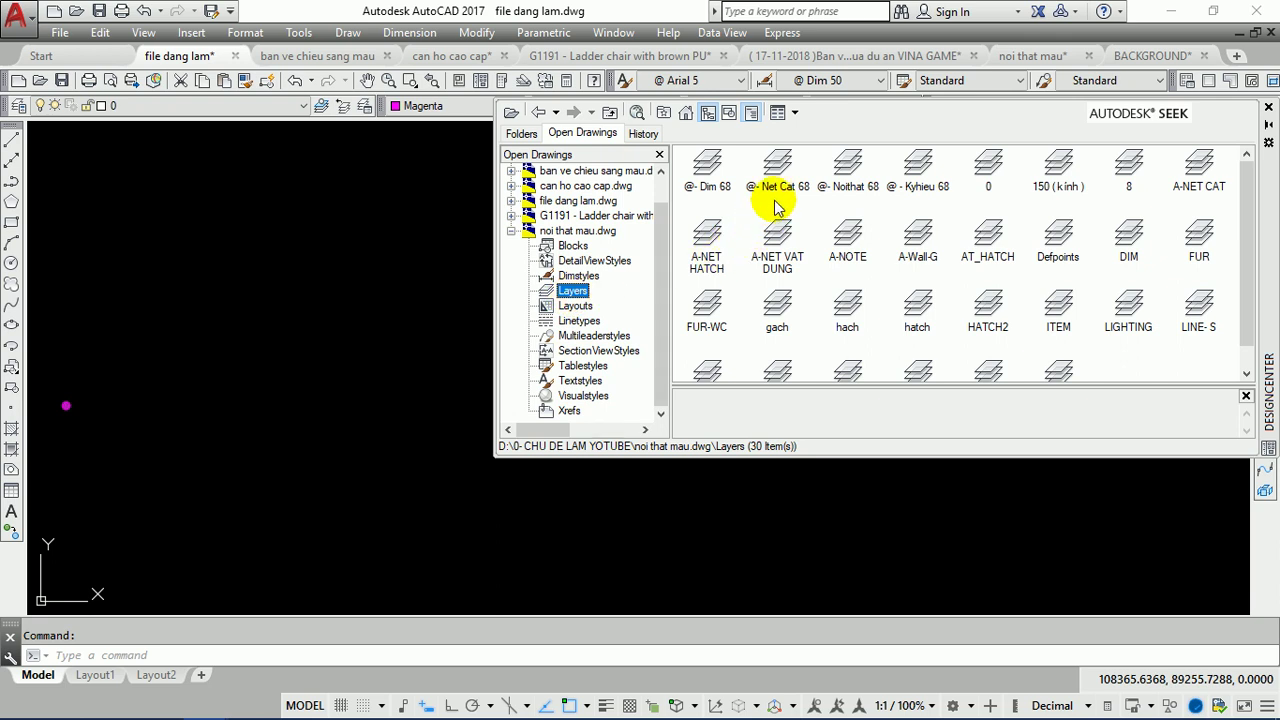
click(796, 113)
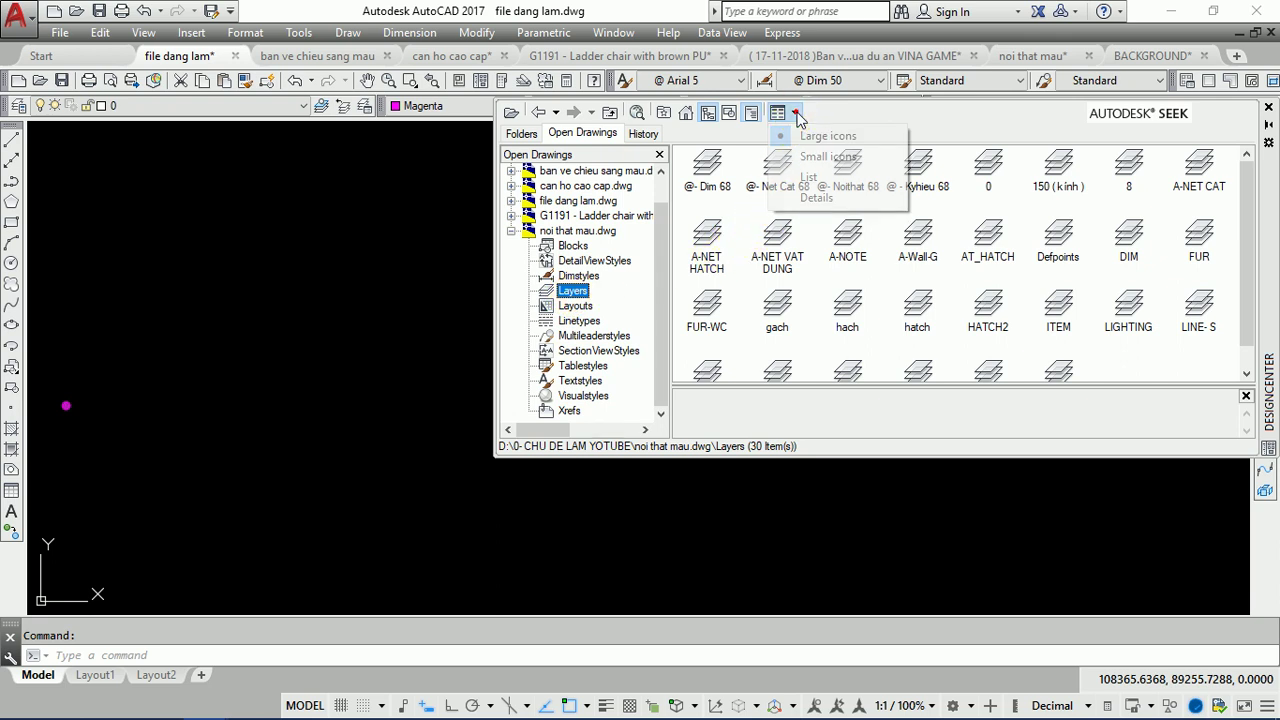
click(818, 178)
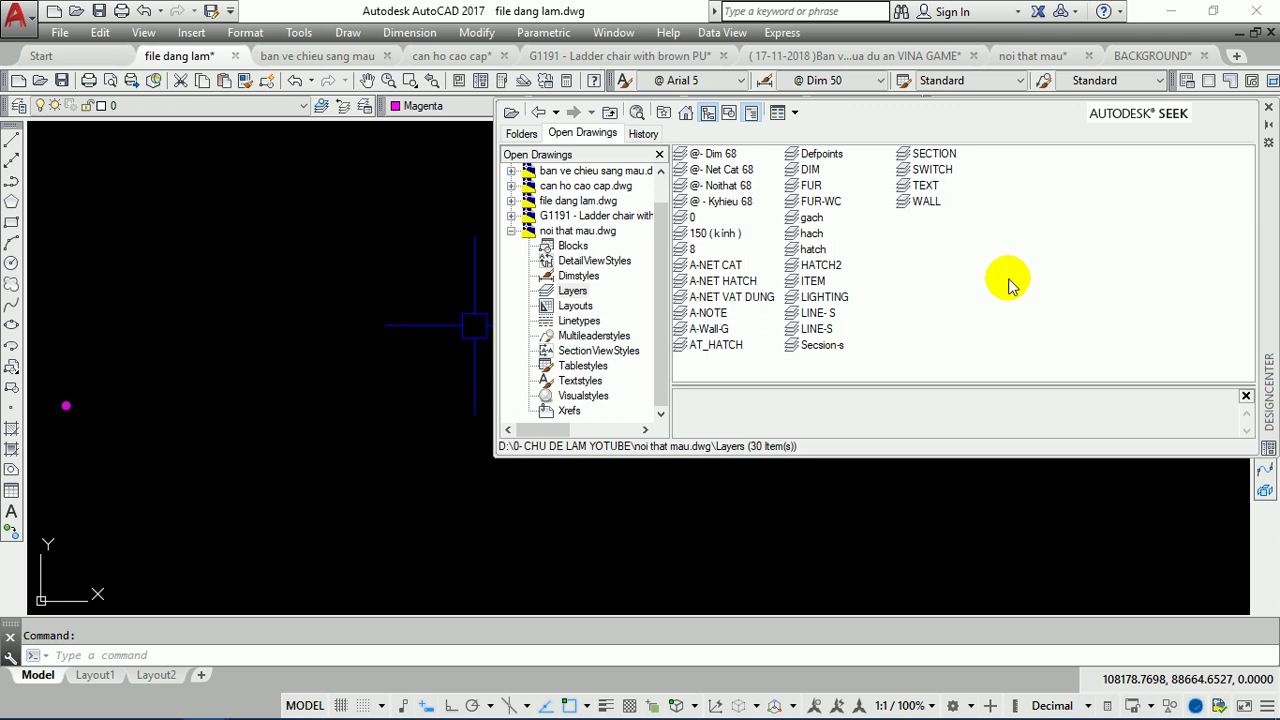
Step: Drop all 30 layers into the drawing, undo it, then select SECTION, SWITCH, TEXT and WALL
drag(979, 372, 652, 148)
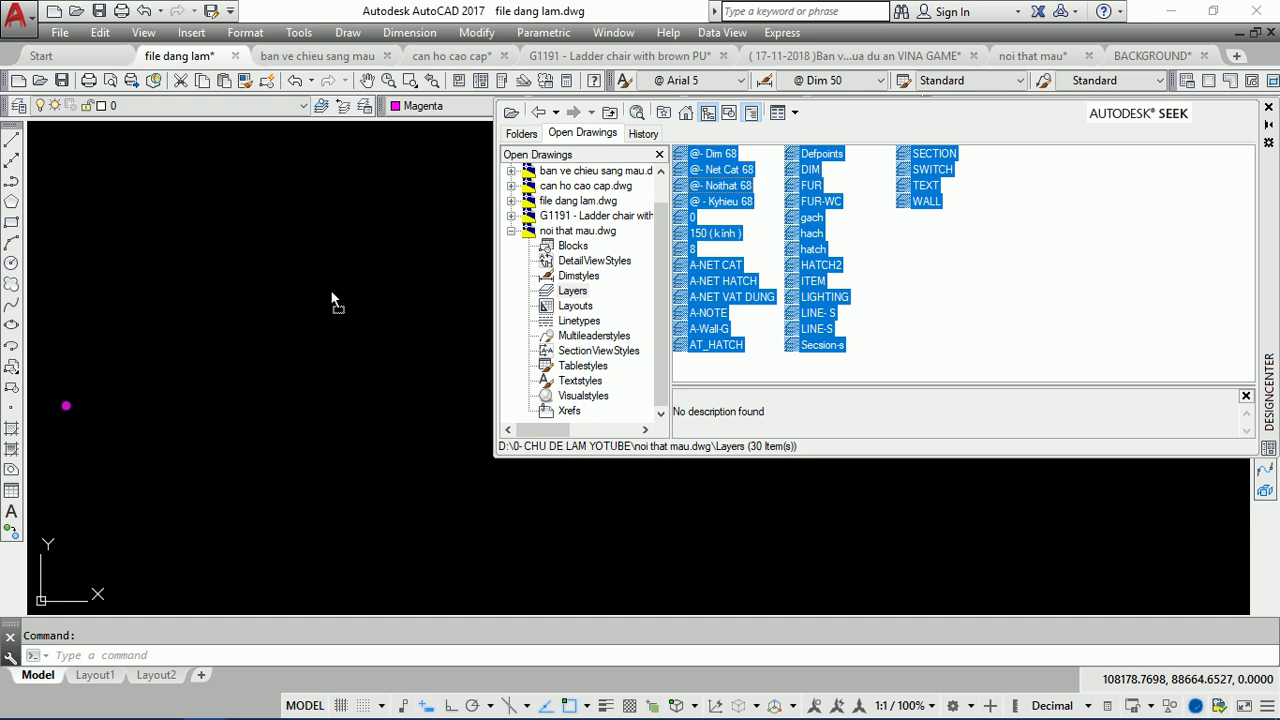
drag(294, 268, 294, 268)
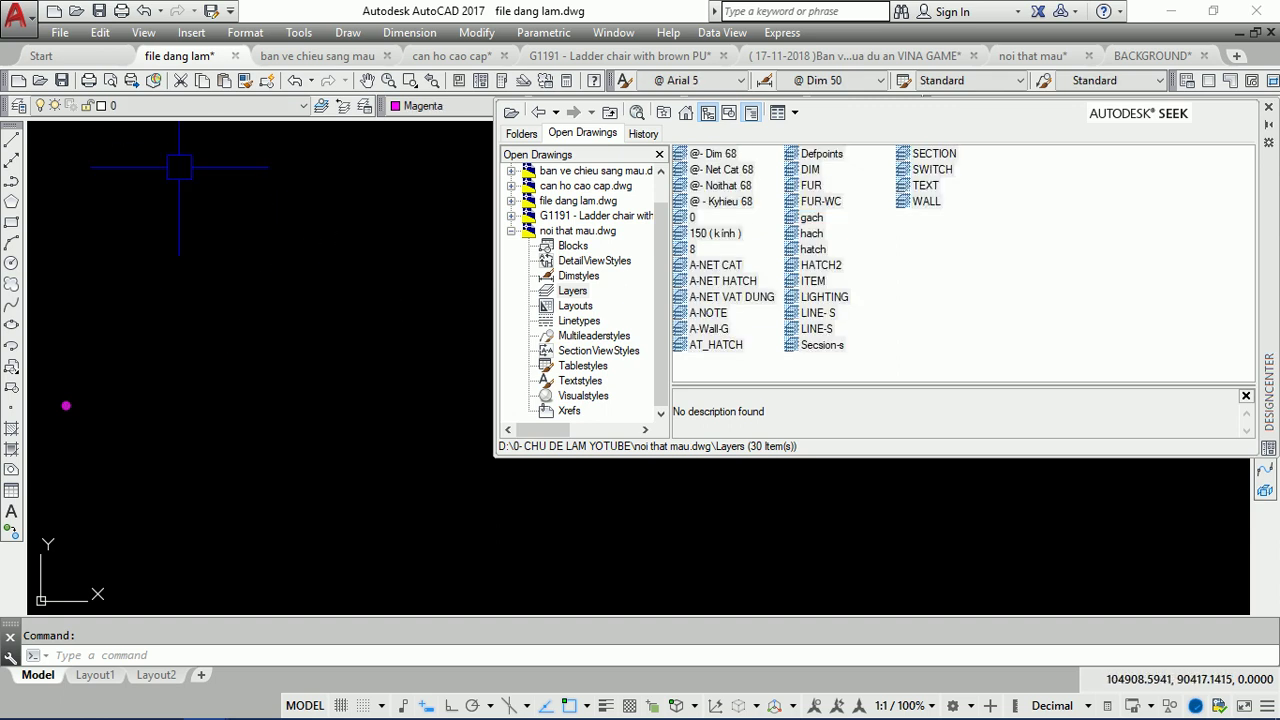
click(155, 105)
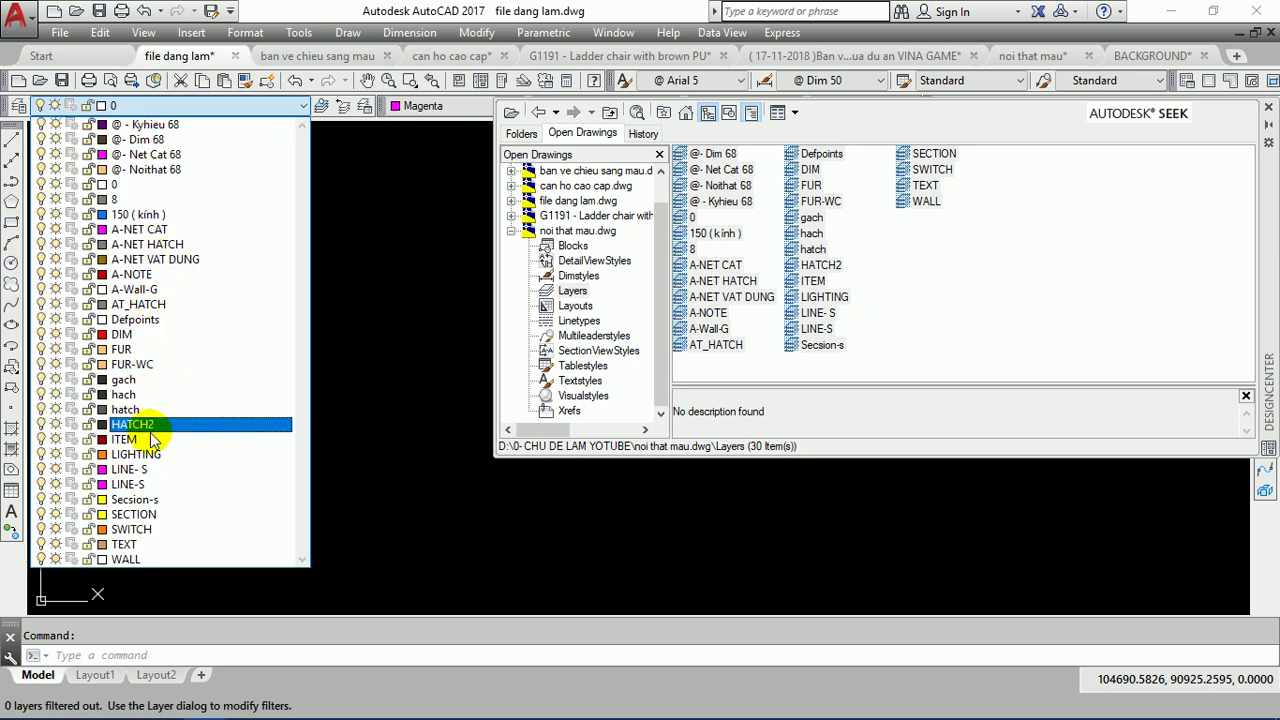
click(295, 80)
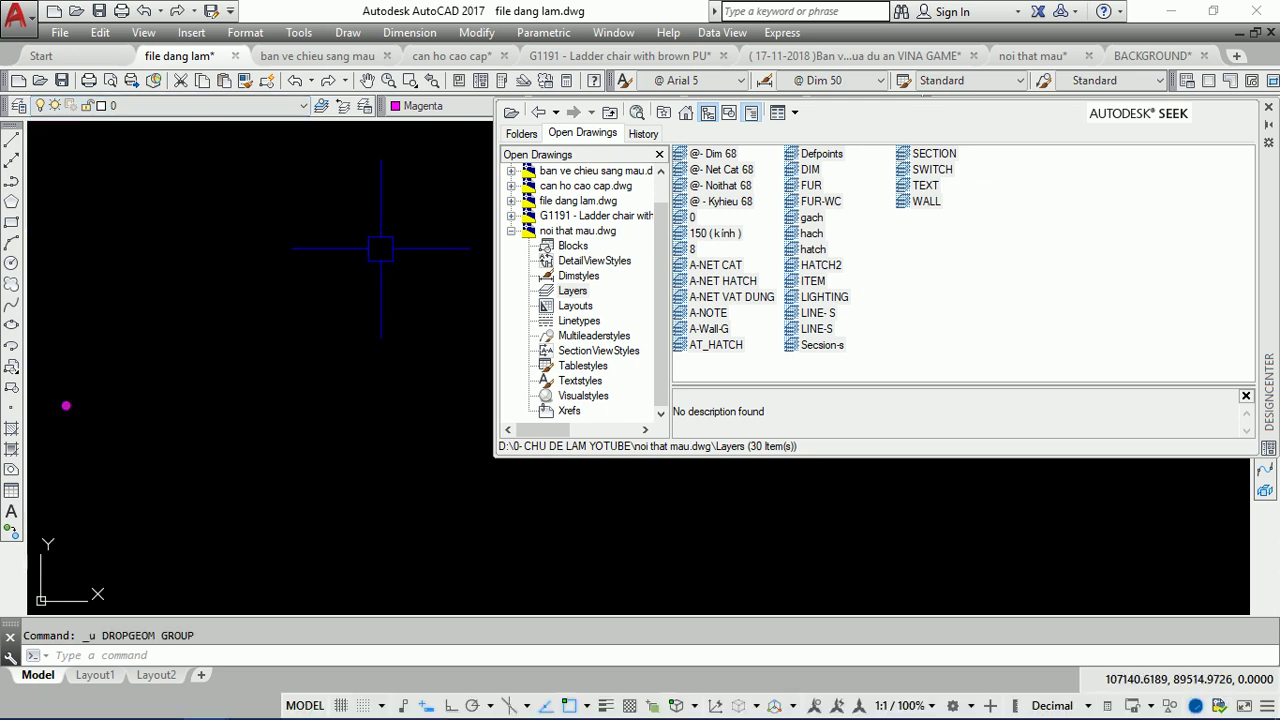
click(149, 105)
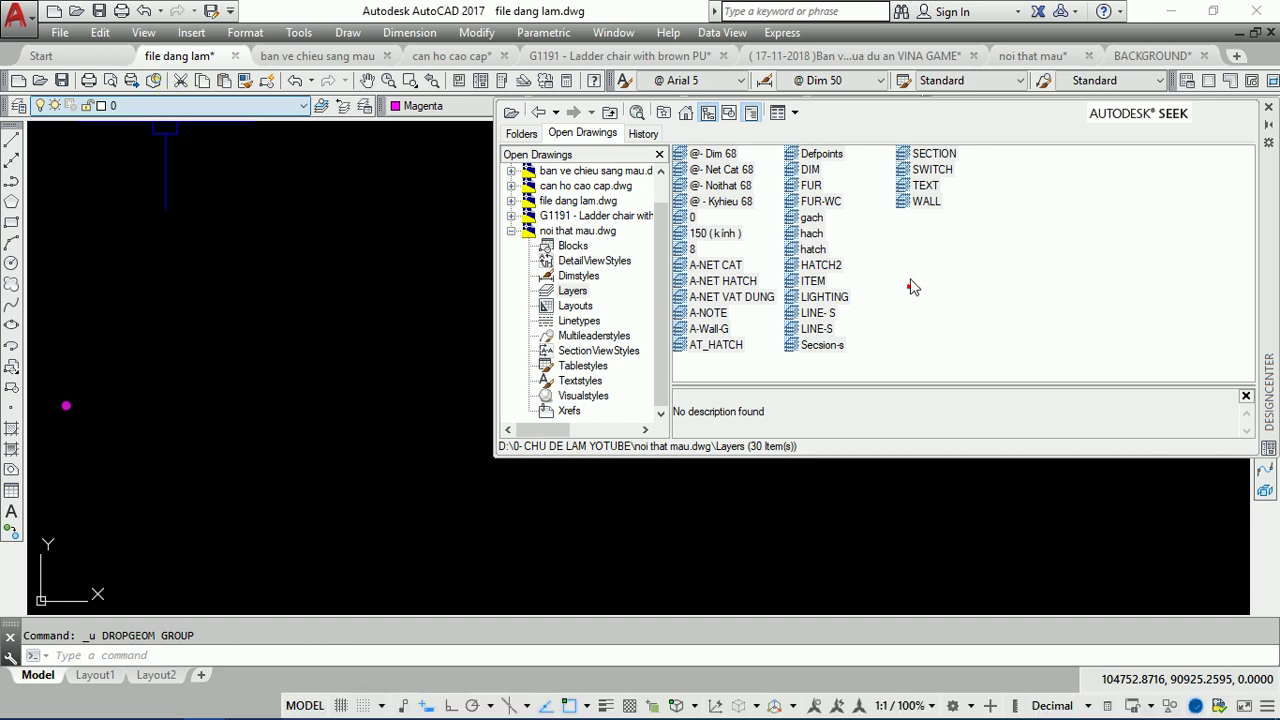
click(937, 321)
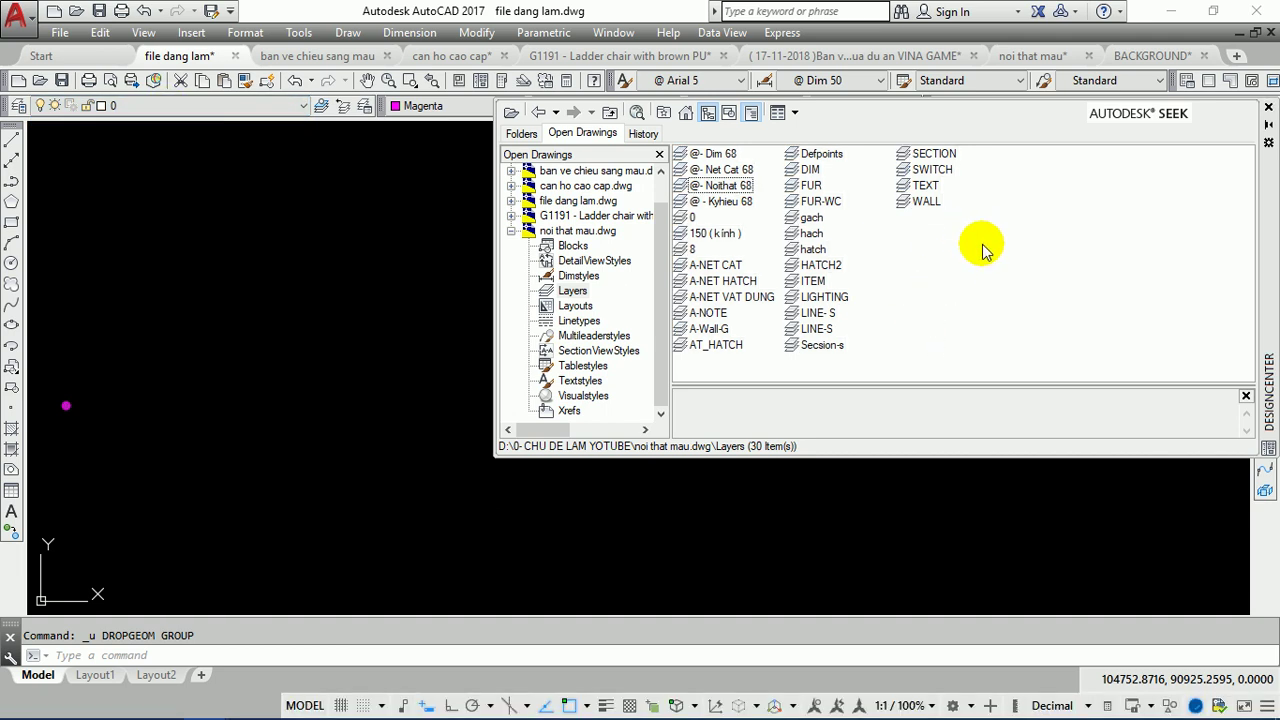
drag(981, 243, 908, 132)
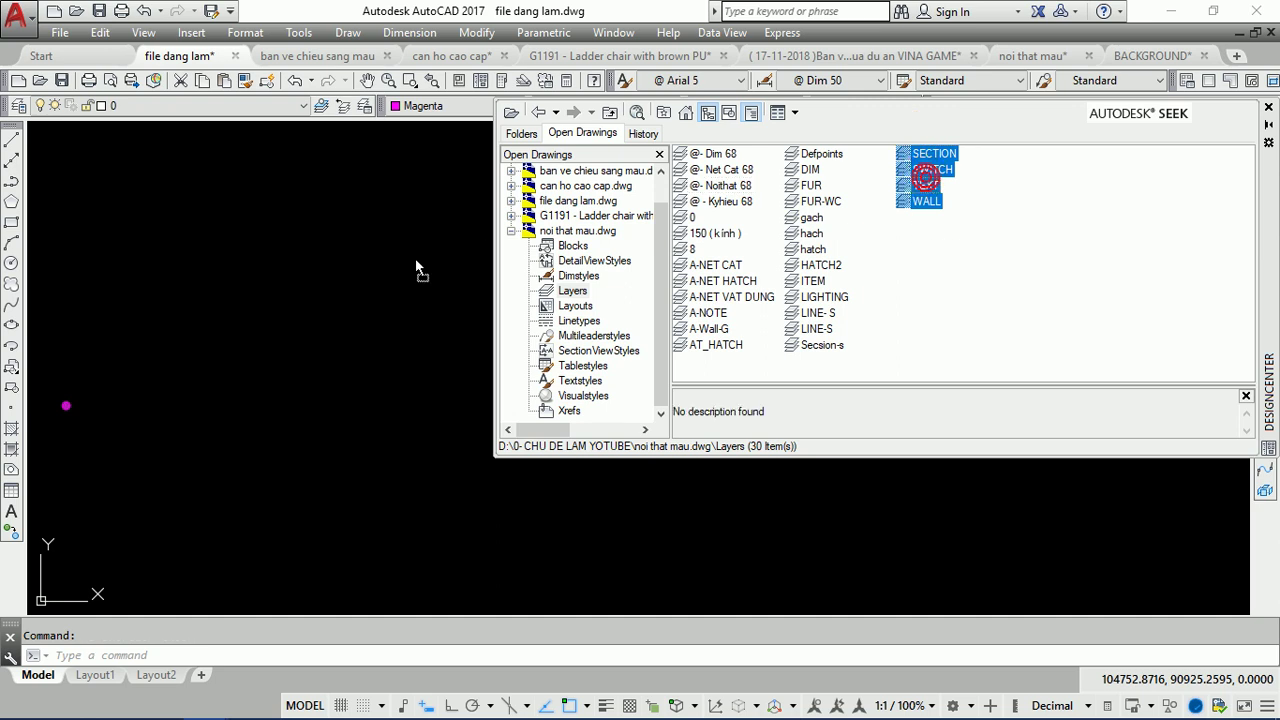
Step: Drag the selected layers from noi that mau.dwg, including FUR-WC, into the current drawing
drag(415, 260, 410, 265)
click(214, 105)
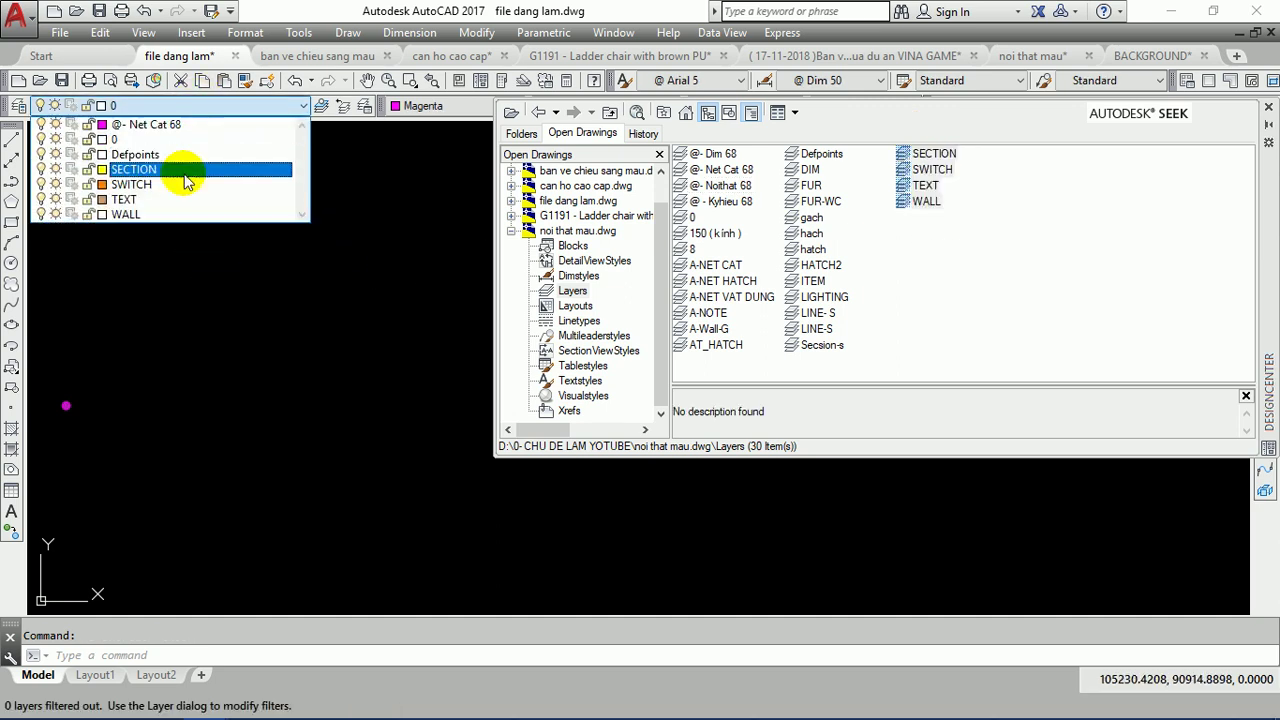
click(983, 236)
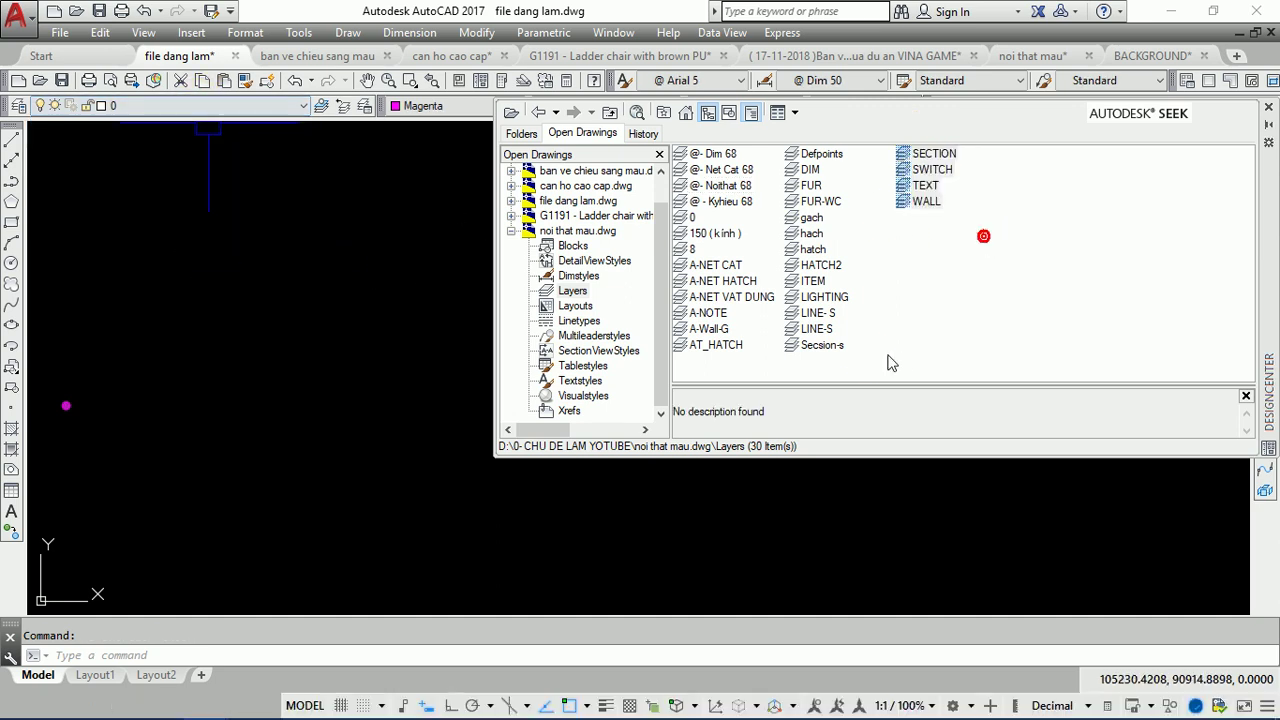
drag(880, 366, 626, 157)
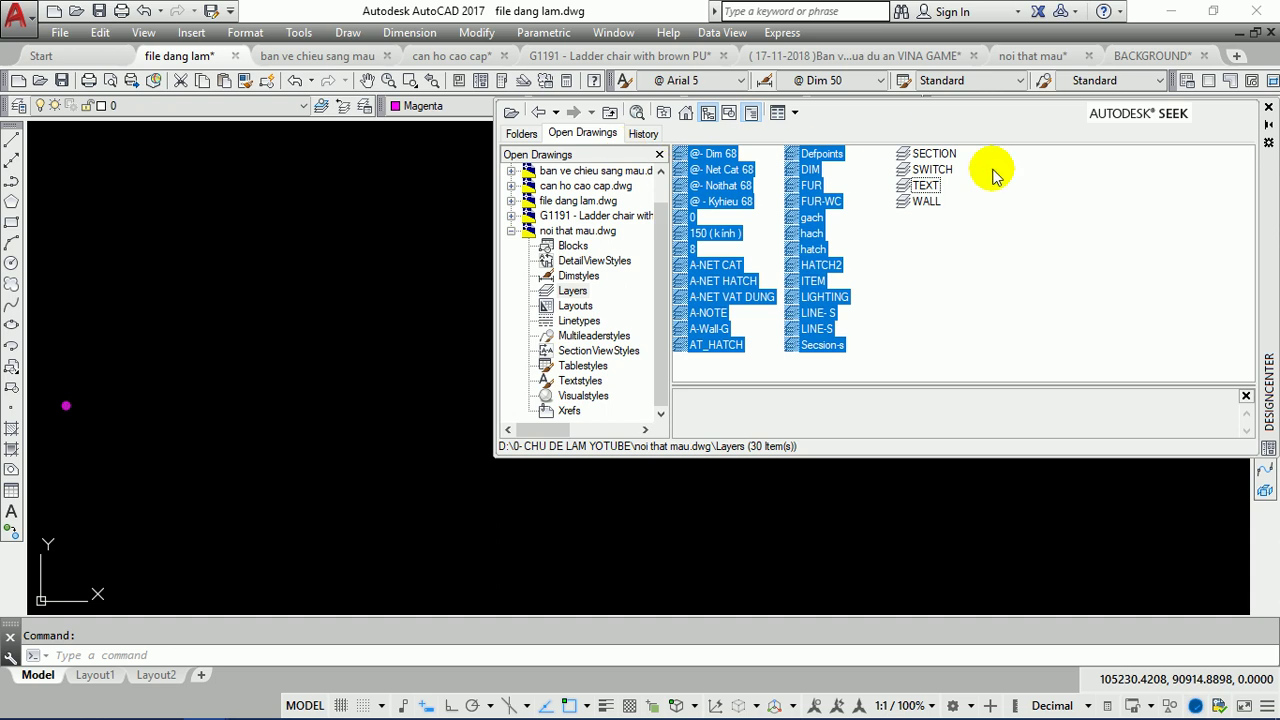
drag(808, 200, 800, 235)
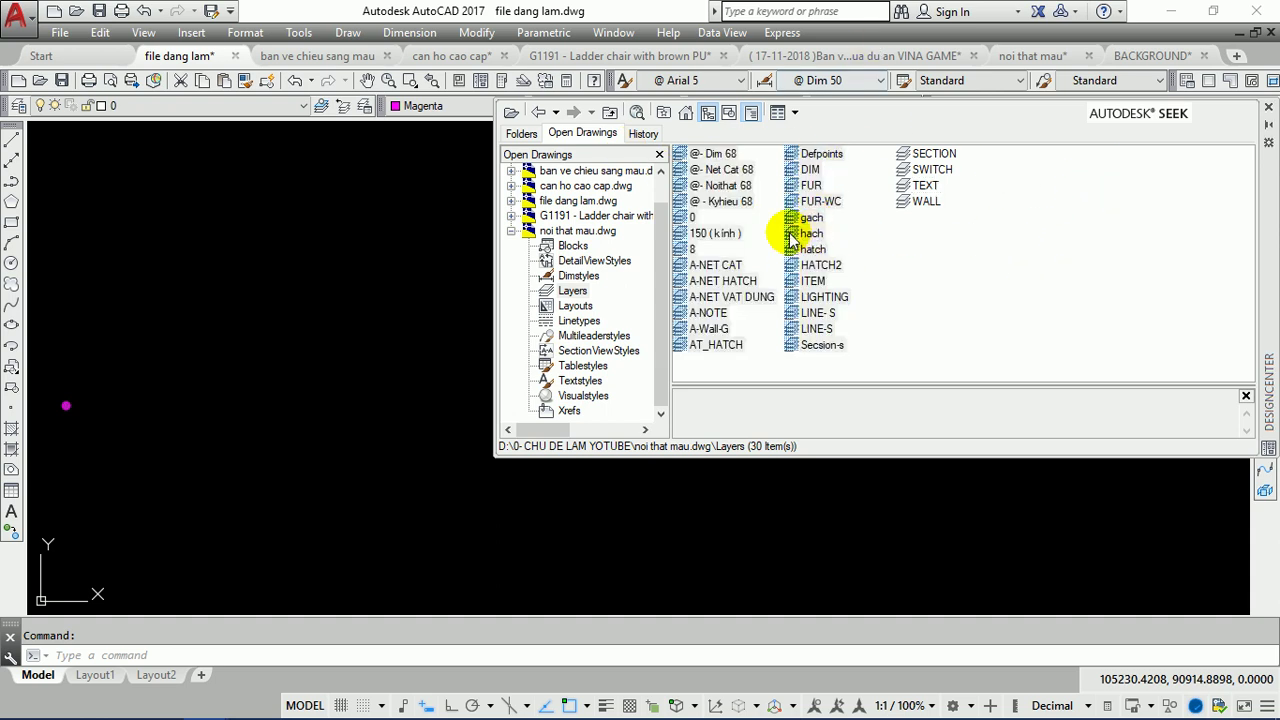
click(918, 285)
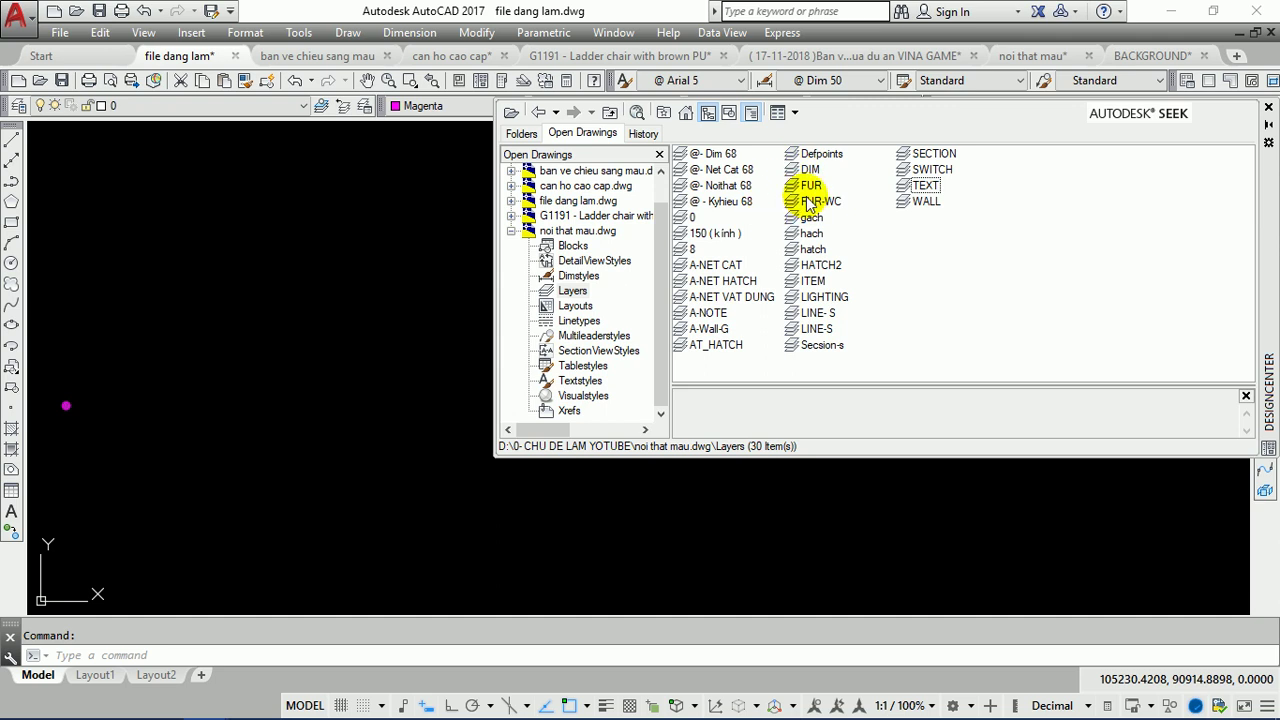
drag(813, 205, 340, 232)
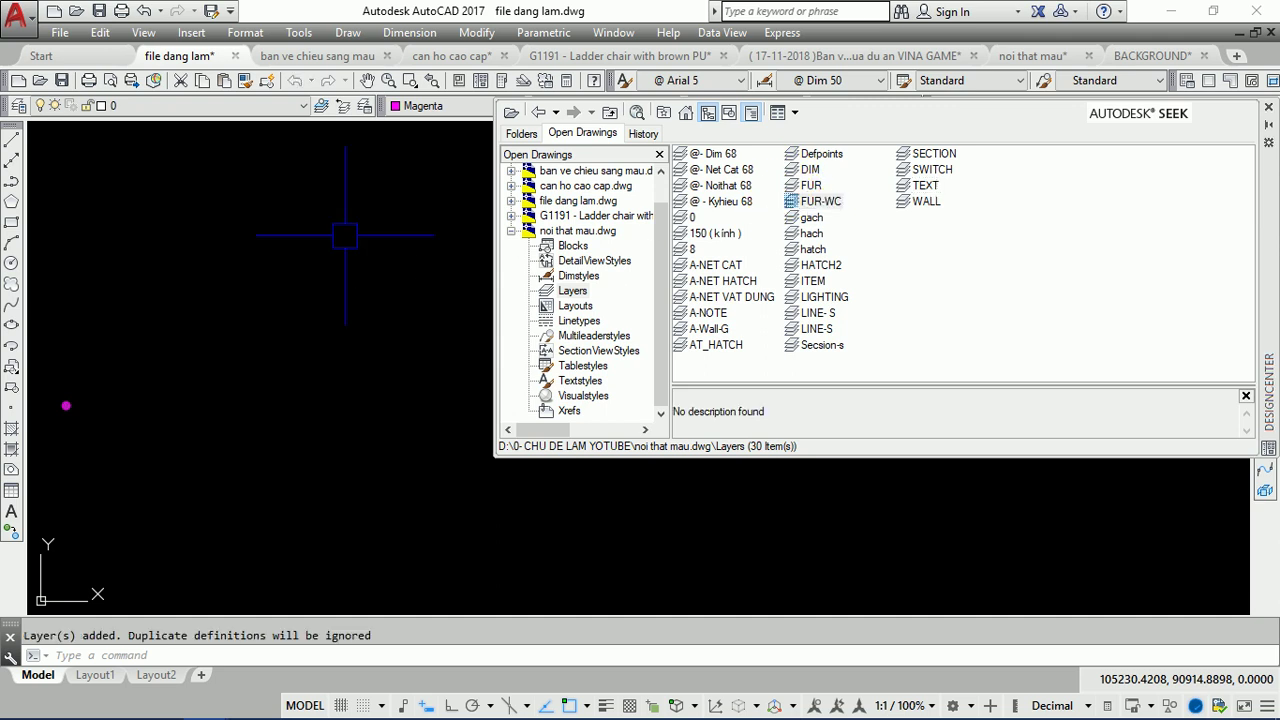
Step: Pick layers such as DIM, @- Noithat 68, A-NET HATCH and HATCH2 and drop them into the drawing
click(808, 171)
drag(695, 186, 703, 187)
click(714, 201)
click(712, 282)
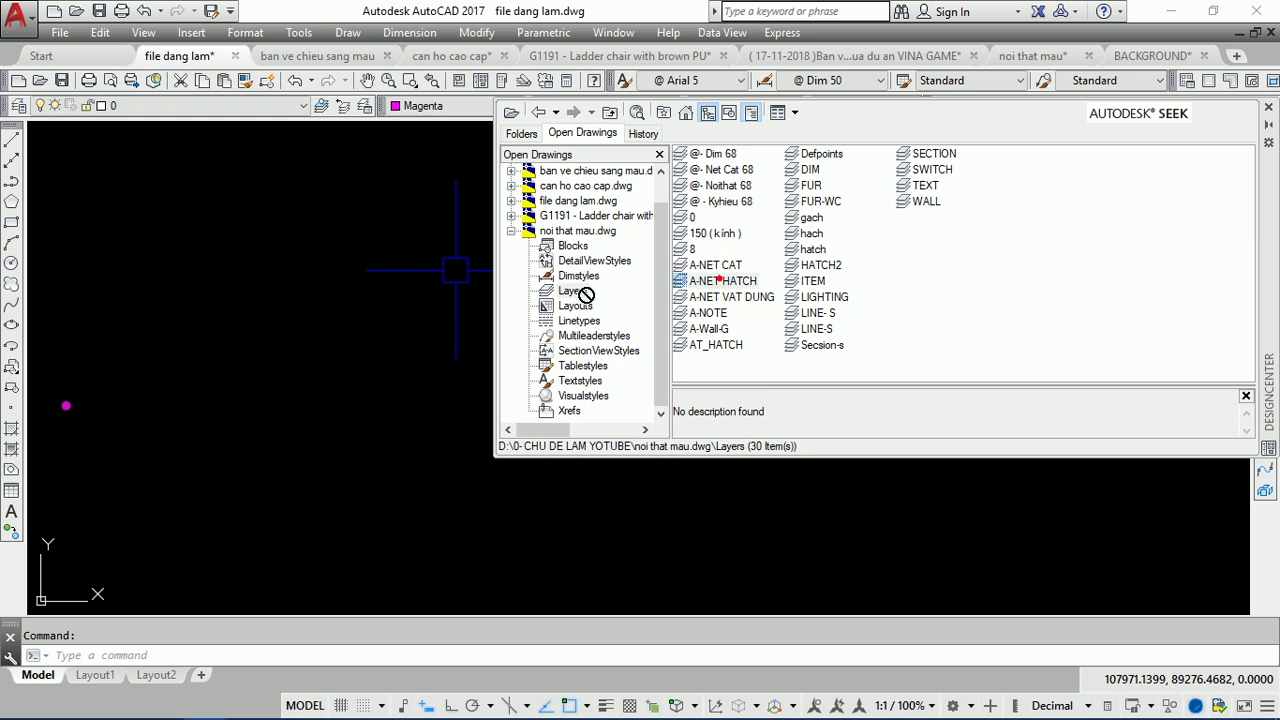
click(229, 106)
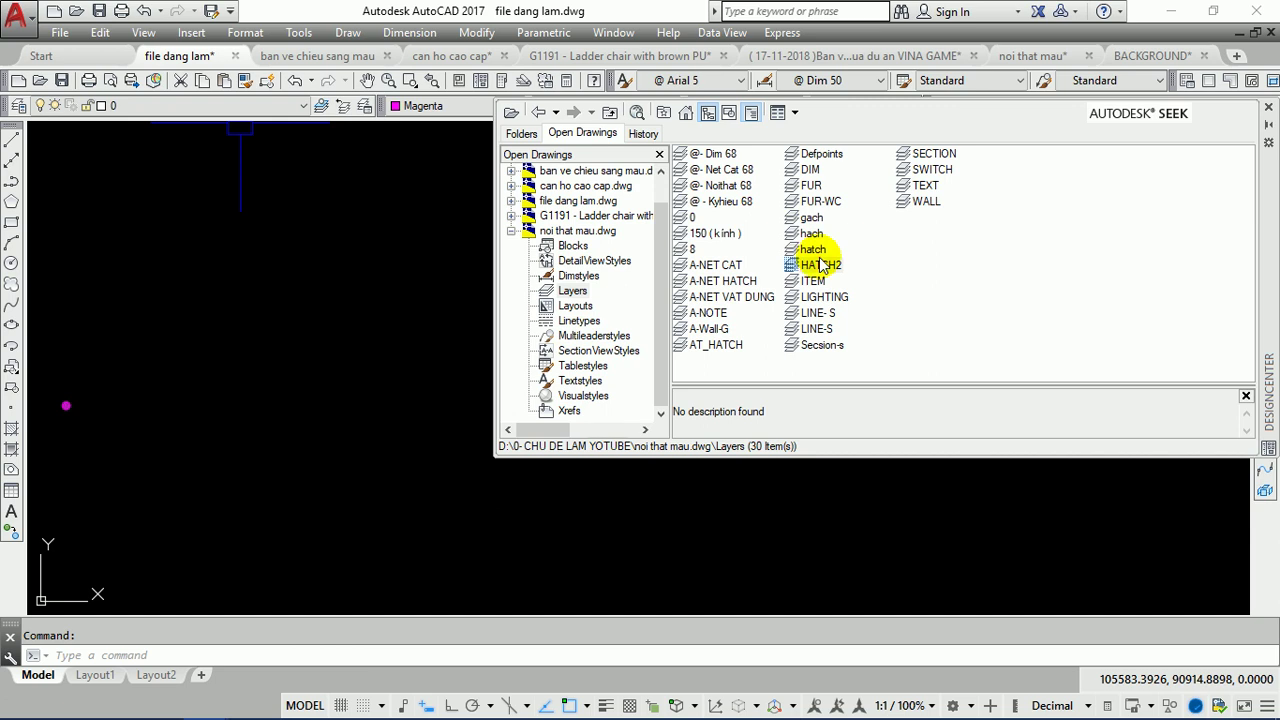
click(819, 265)
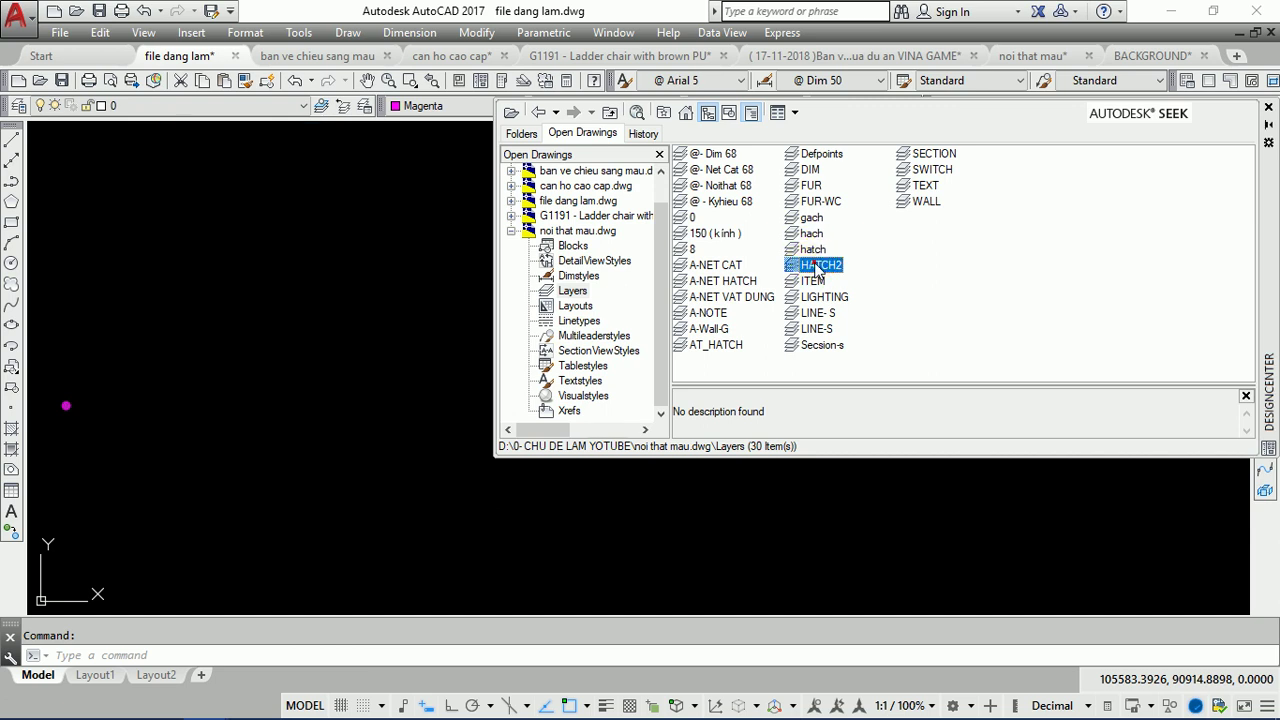
drag(815, 268, 469, 316)
drag(690, 233, 421, 298)
drag(347, 322, 330, 290)
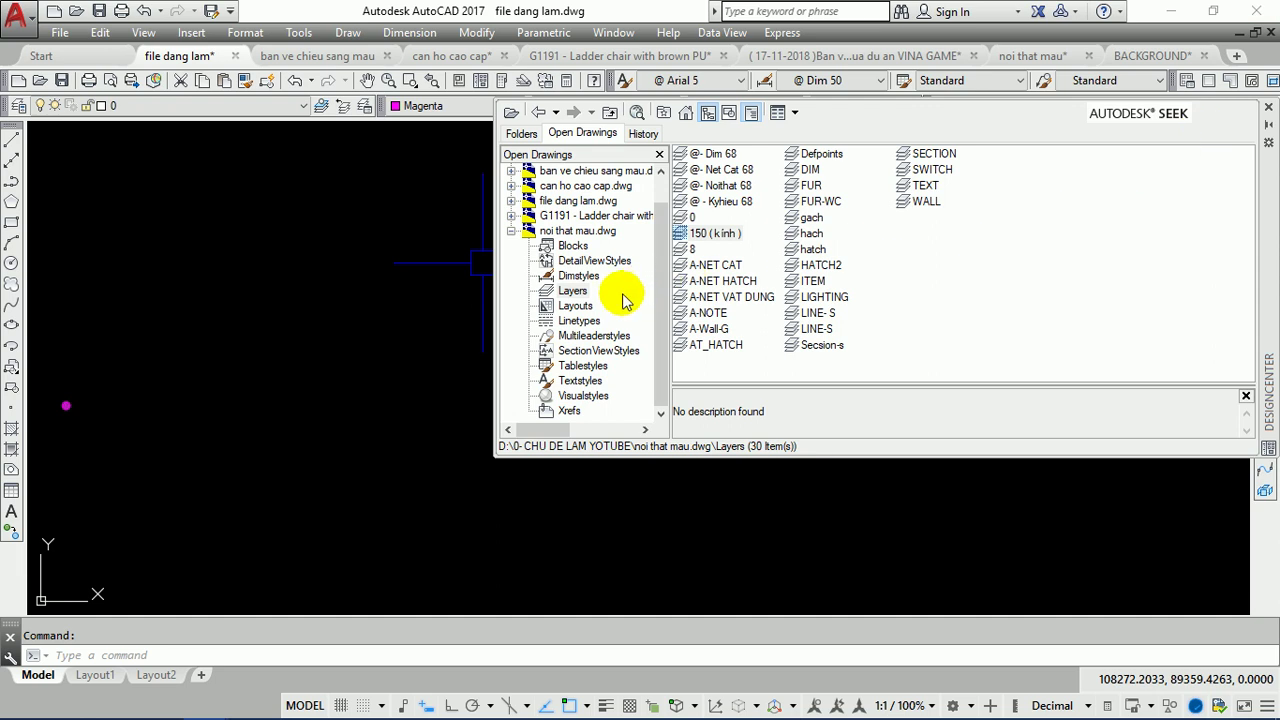
Step: Window-select noi that mau.dwg's seven linetypes, ByLayer through HIDDEN, and drag them into the drawing
click(573, 321)
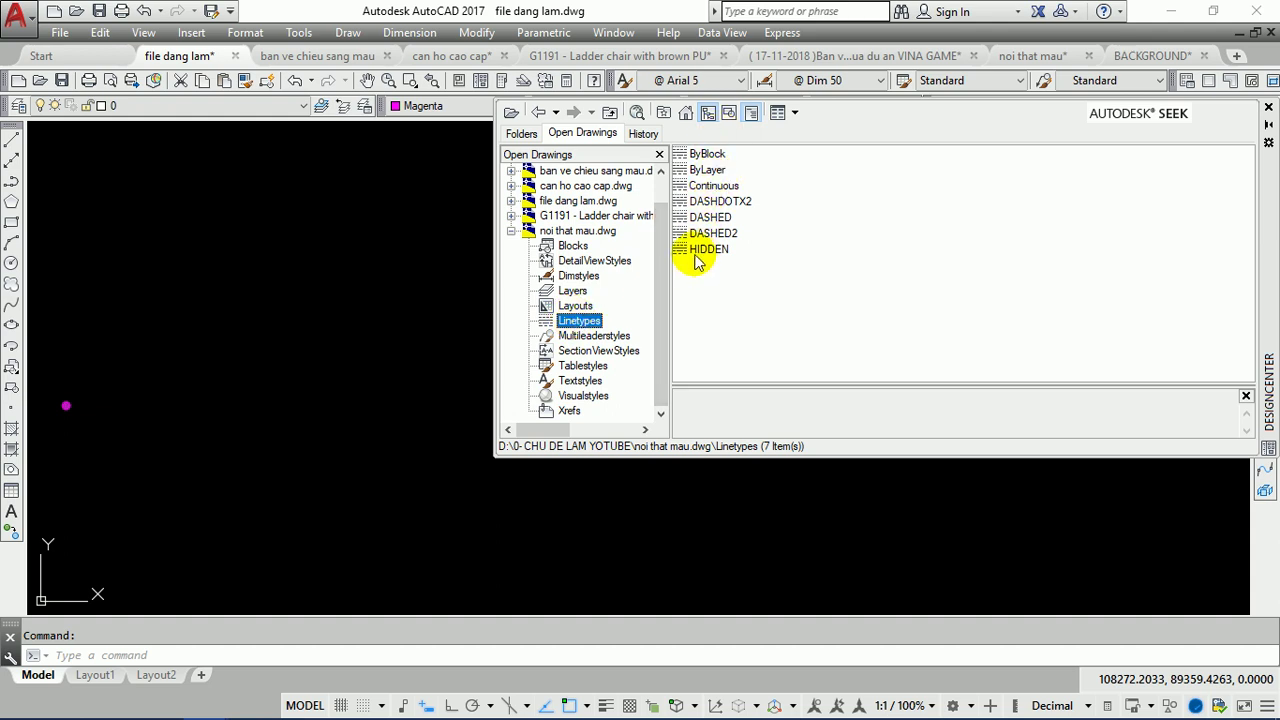
click(713, 203)
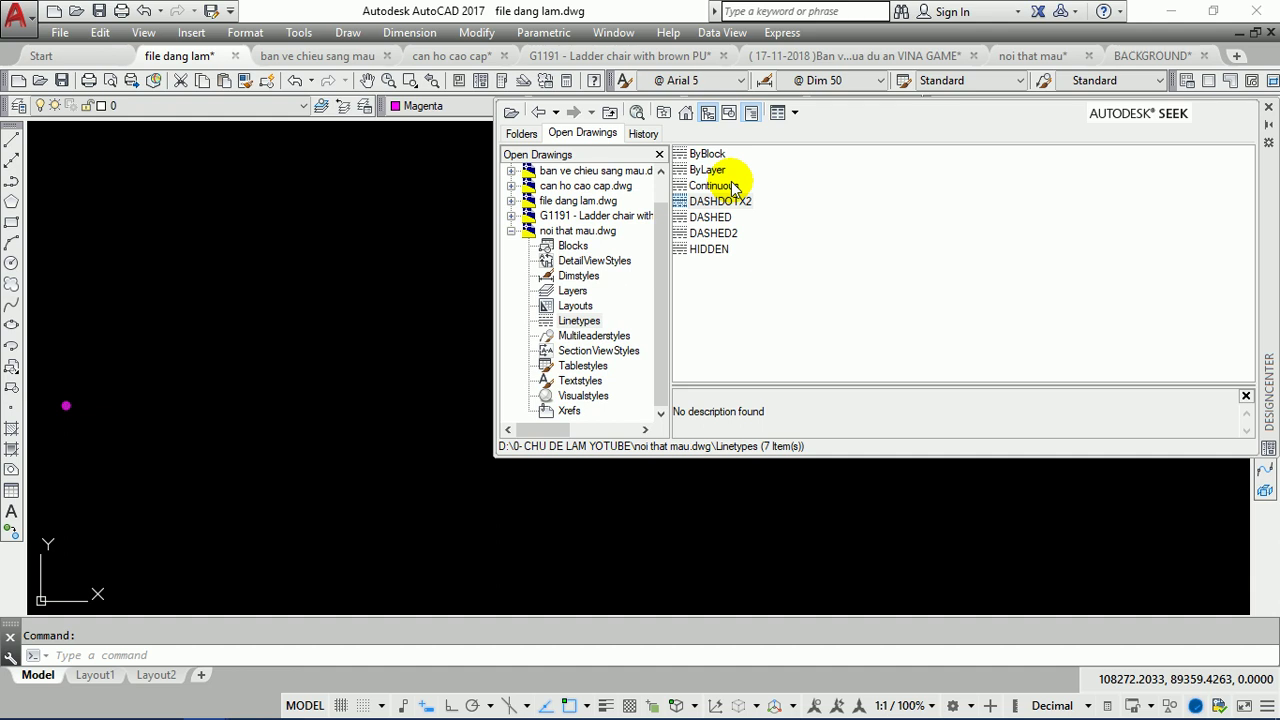
drag(751, 271, 715, 160)
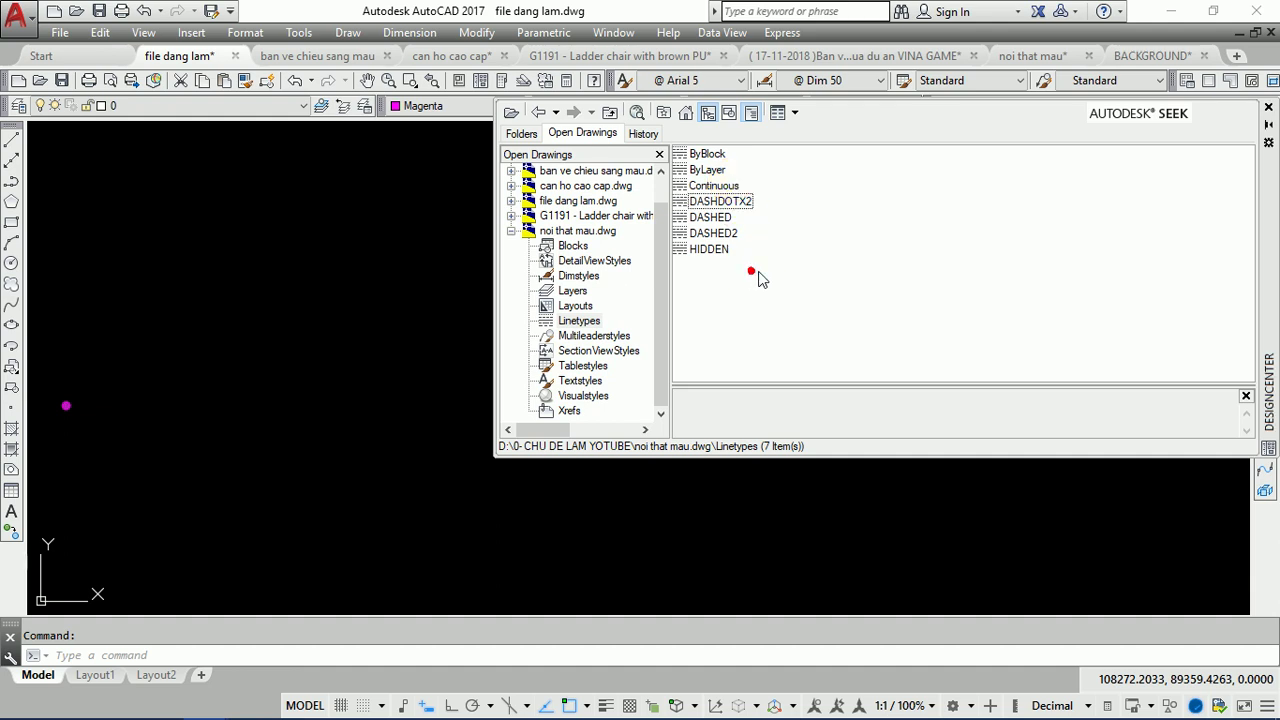
click(759, 305)
drag(720, 252, 485, 288)
mouse_move(761, 272)
mouse_down()
mouse_move(708, 152)
mouse_move(692, 215)
mouse_up()
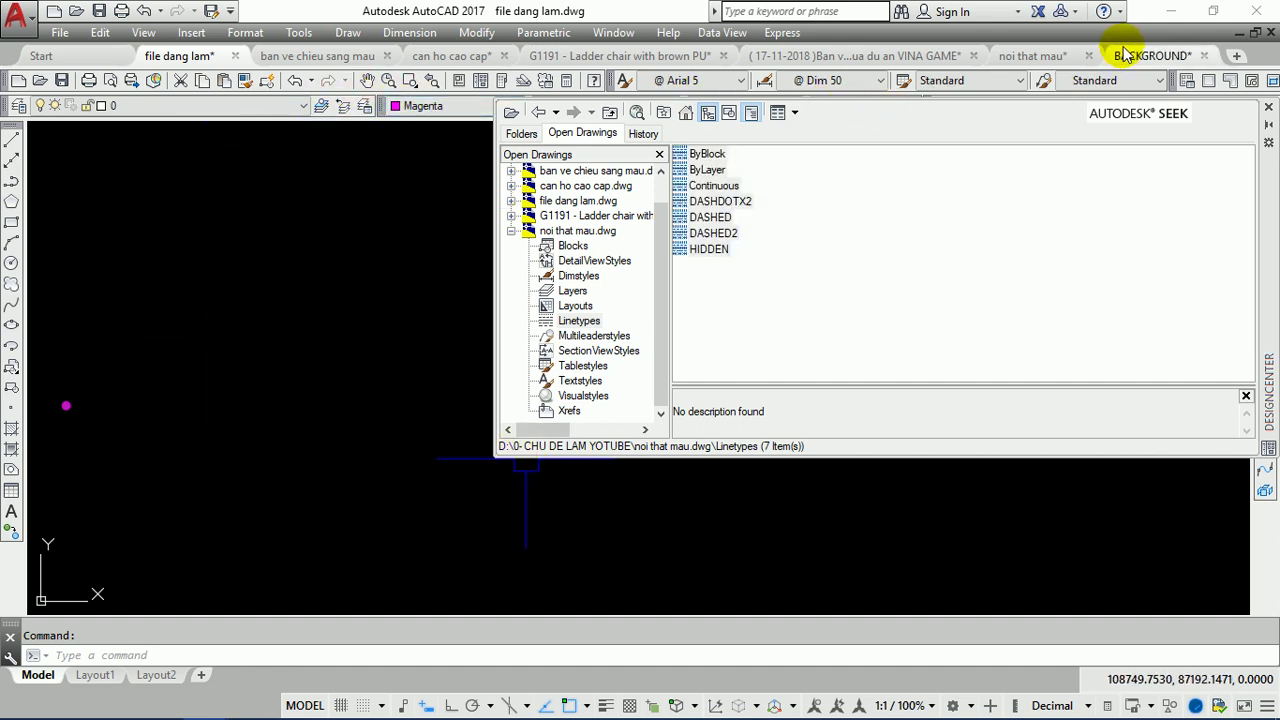
Step: Check the drawing's linetype list and reposition DesignCenter as a floating palette
click(1266, 107)
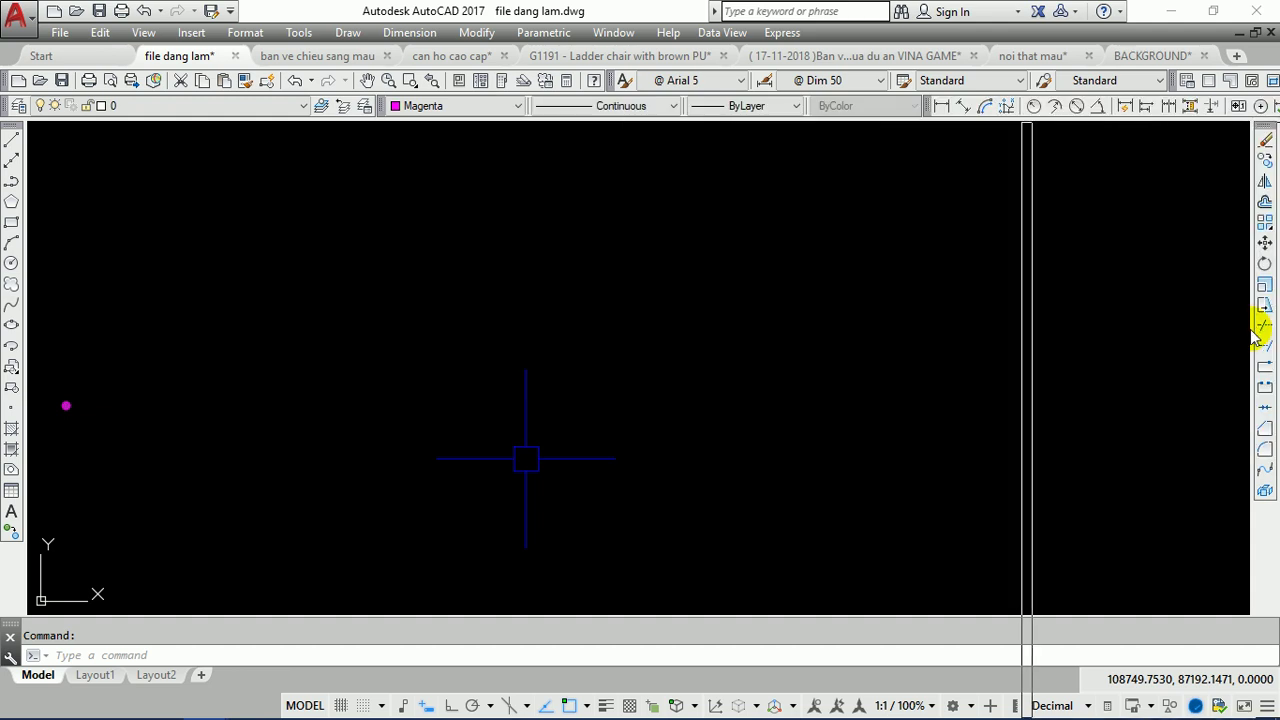
click(580, 107)
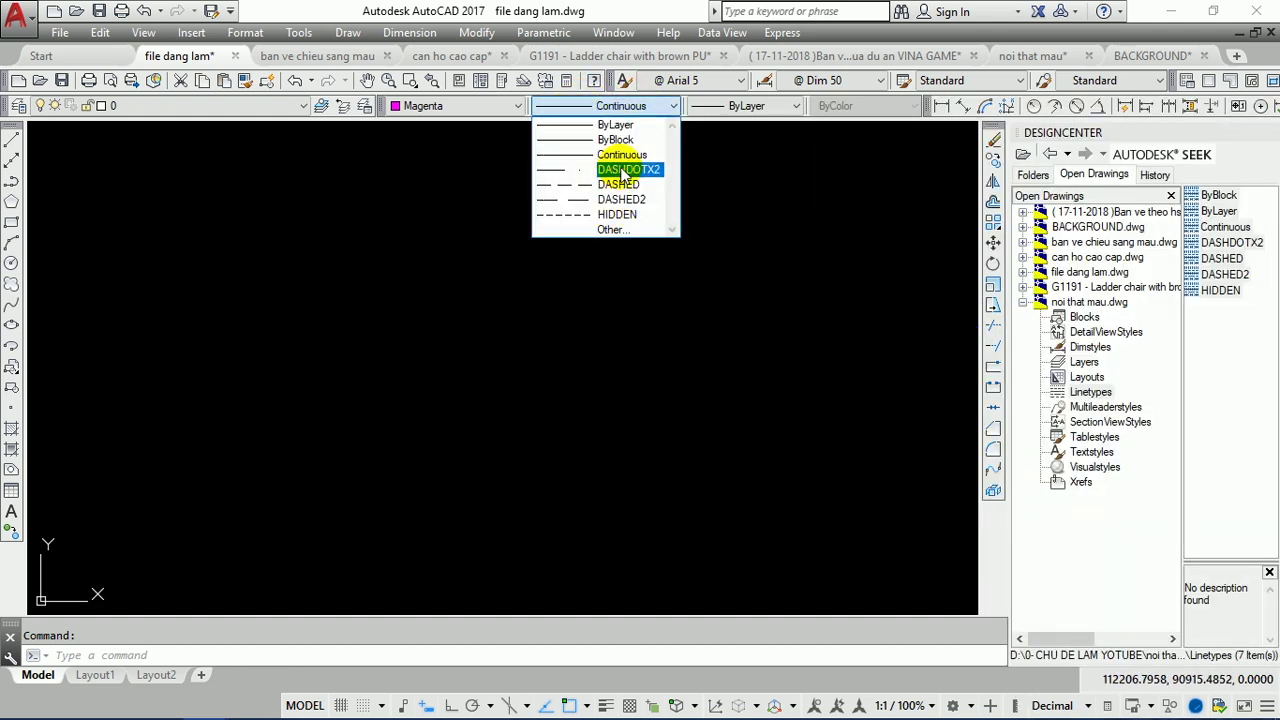
mouse_move(1205, 130)
mouse_down()
mouse_move(726, 179)
mouse_move(293, 163)
mouse_up()
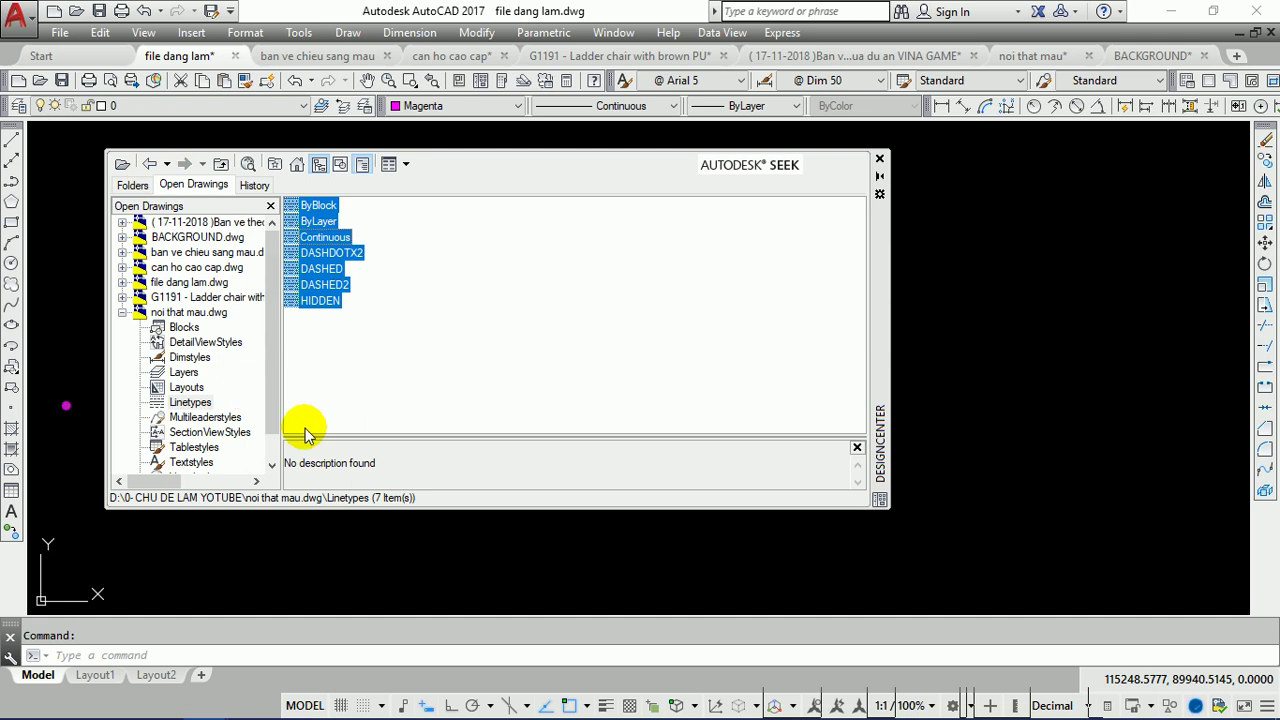
mouse_move(883, 334)
mouse_down()
mouse_move(1143, 340)
mouse_move(1140, 371)
mouse_move(1151, 337)
mouse_move(1149, 414)
mouse_move(1178, 400)
mouse_move(1157, 386)
mouse_move(1189, 329)
mouse_move(700, 360)
mouse_move(1230, 315)
mouse_move(1146, 320)
mouse_up()
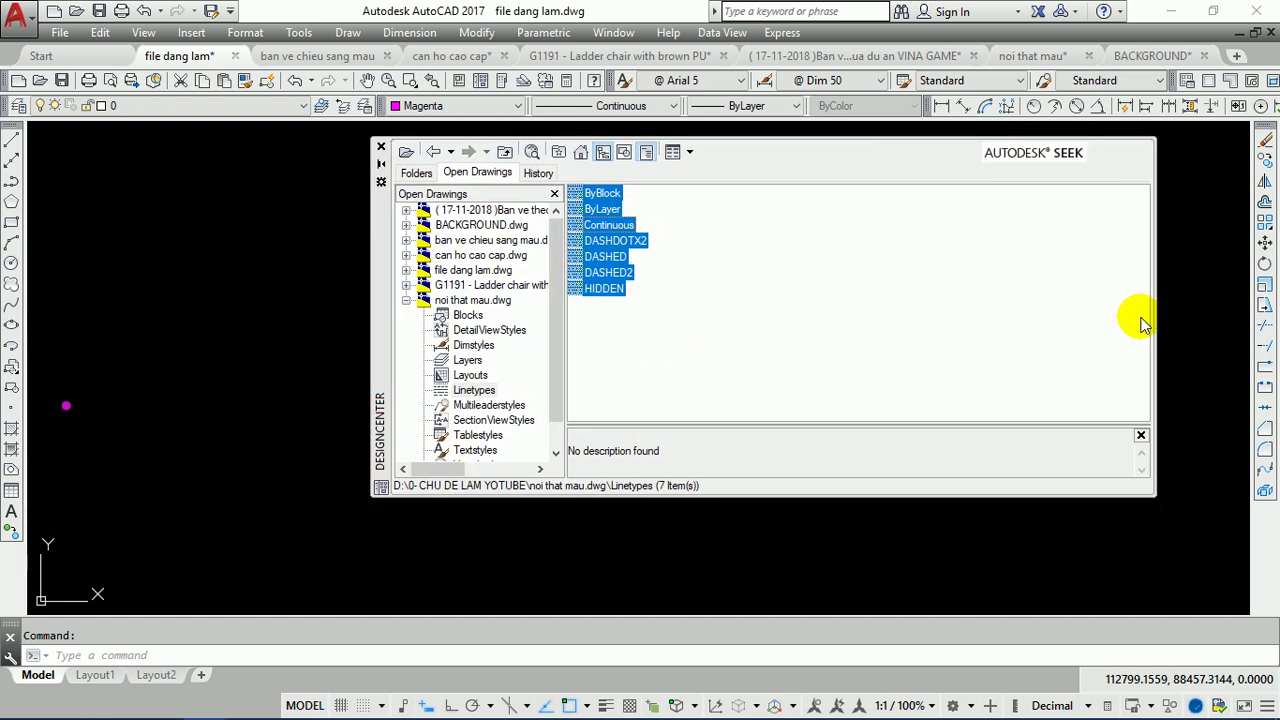
click(722, 361)
click(748, 346)
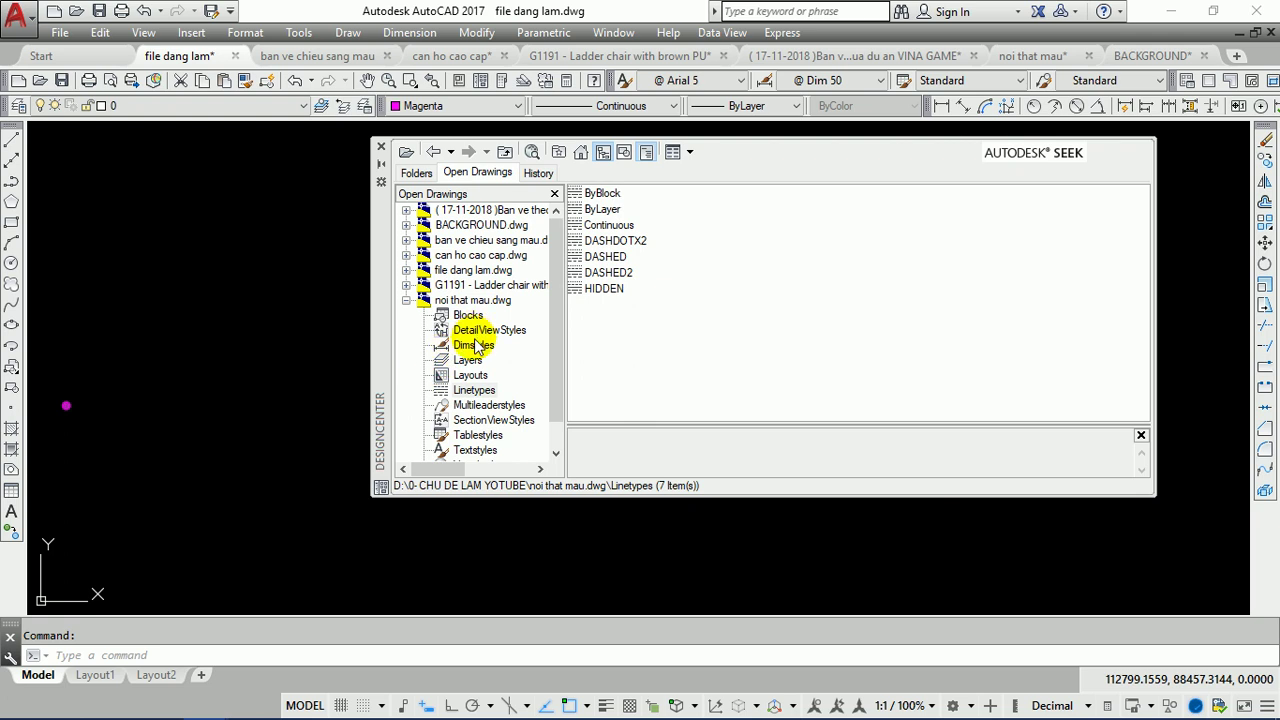
Step: Show noi that mau.dwg's text styles, select Adp Title, and compare with the drawing's text style list
click(474, 451)
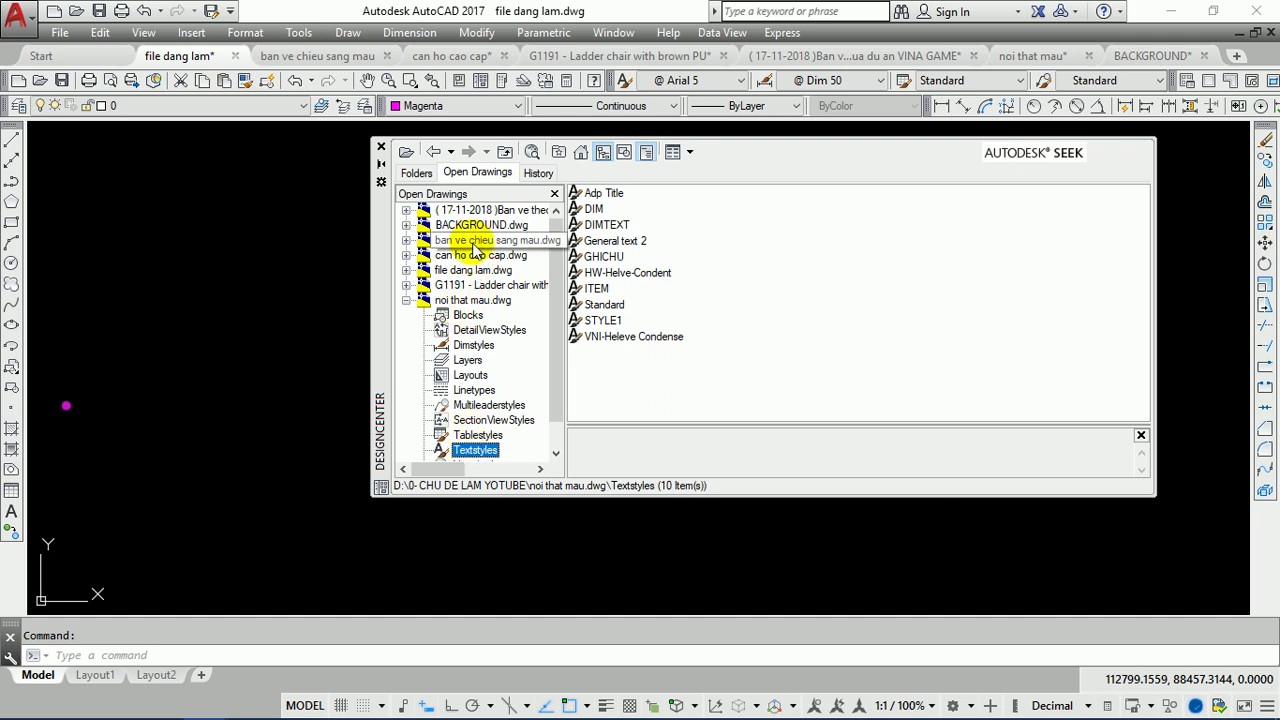
double_click(470, 300)
double_click(465, 298)
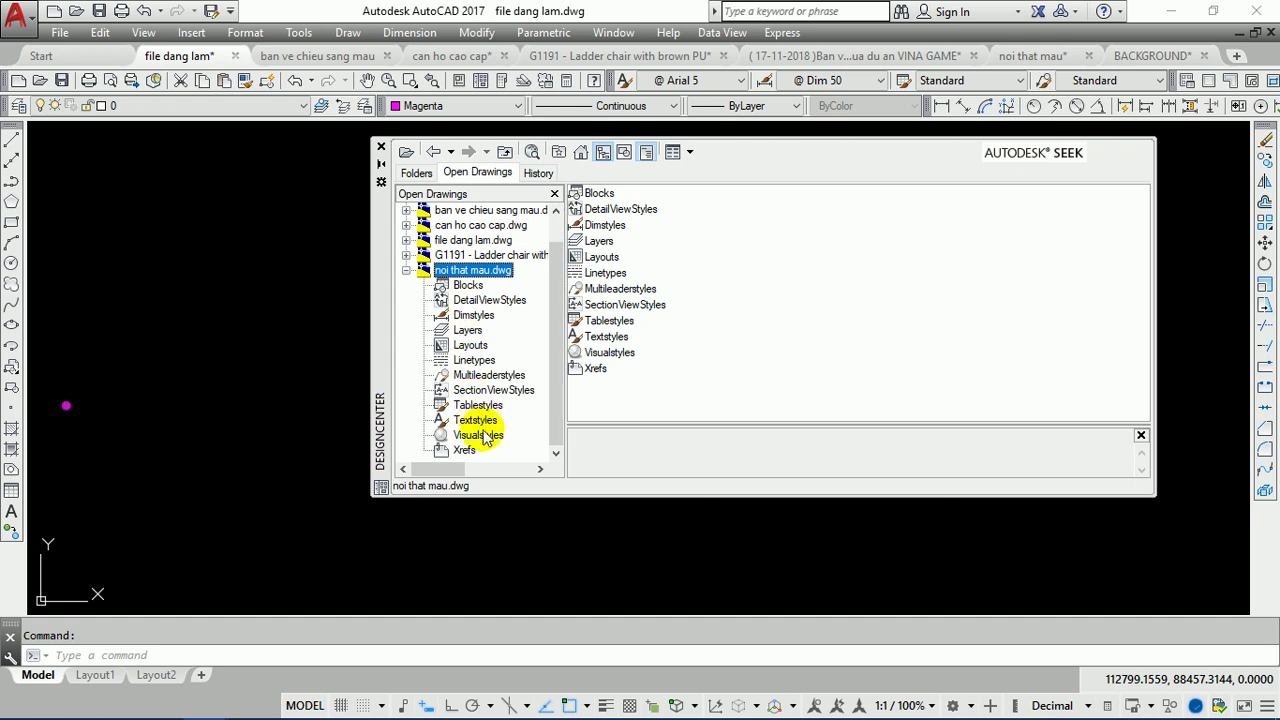
click(472, 421)
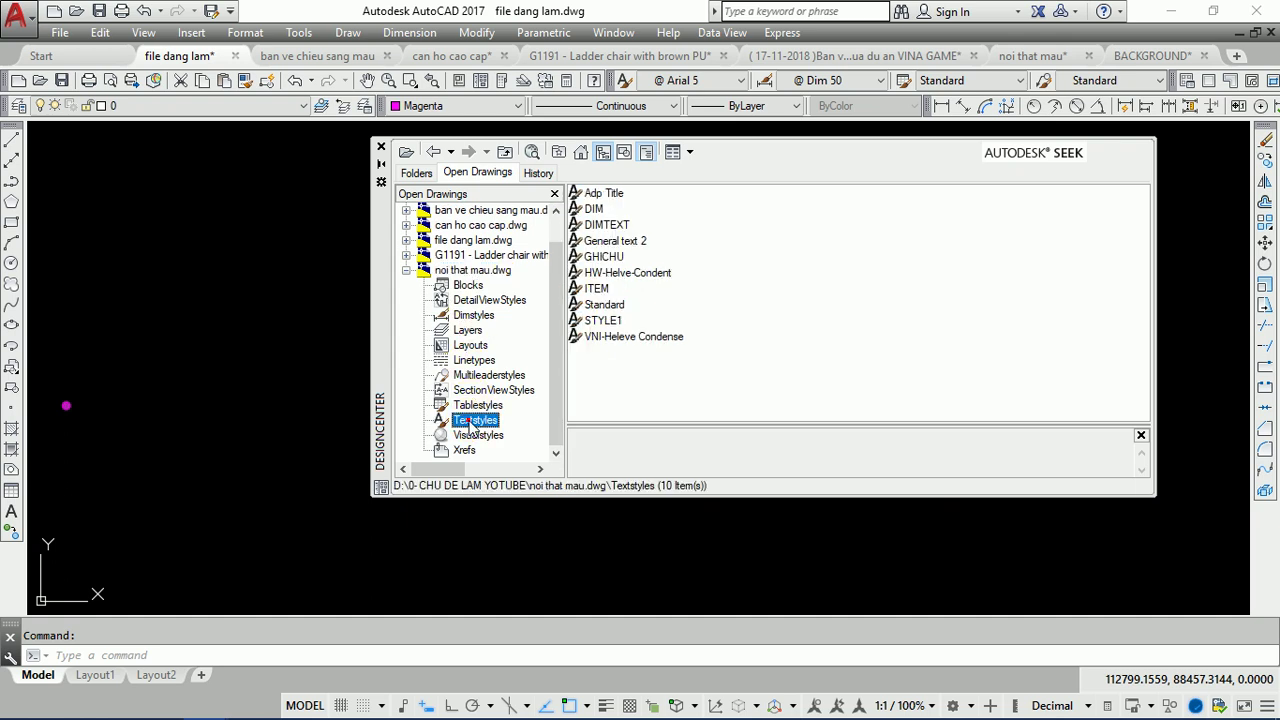
click(597, 197)
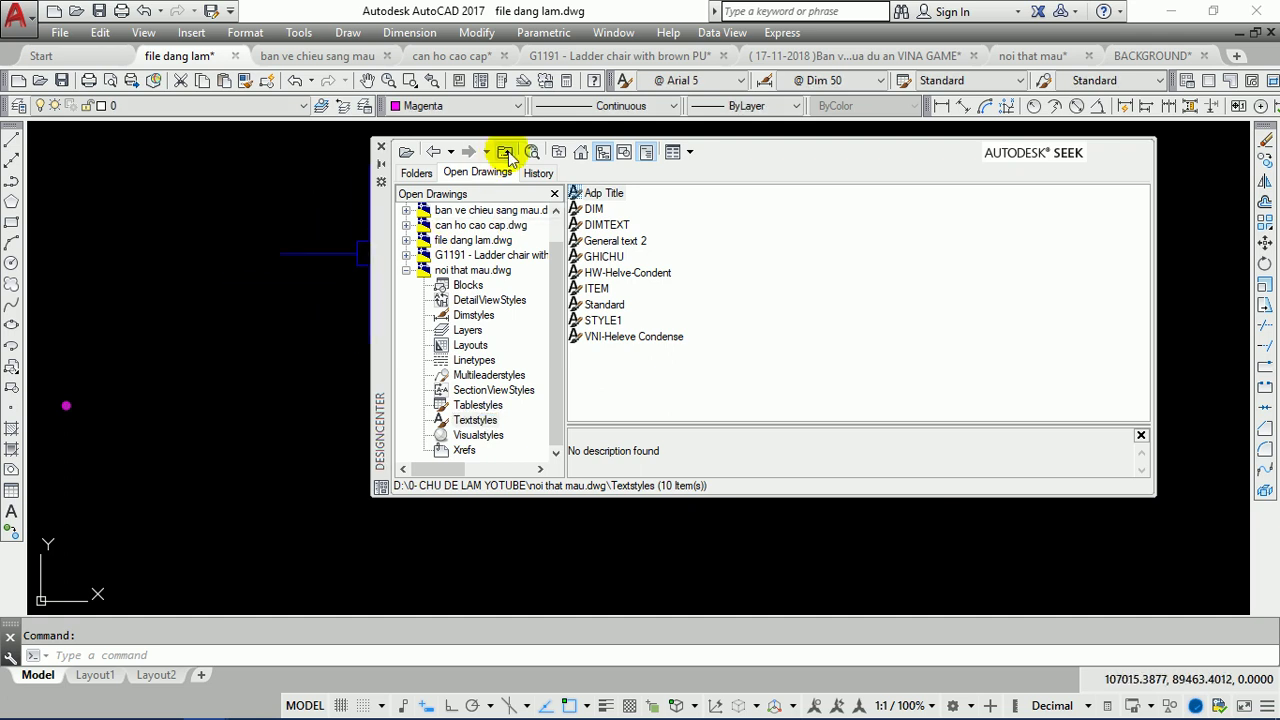
click(670, 81)
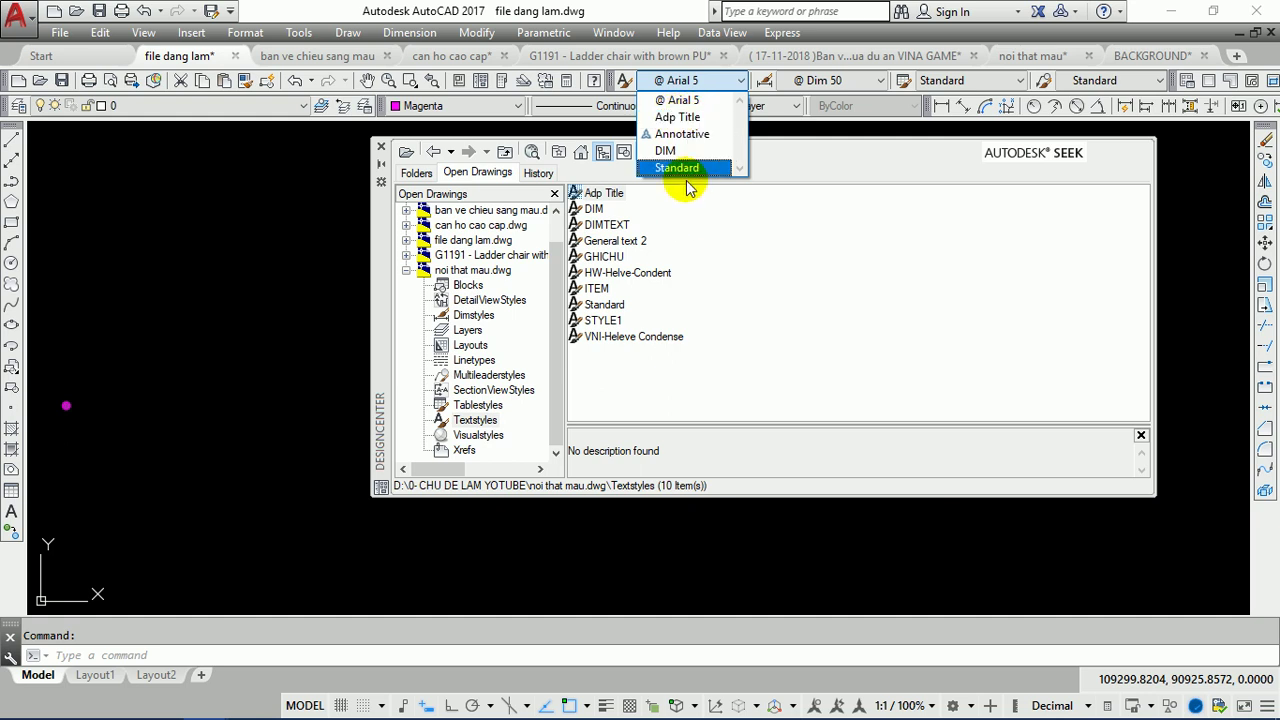
click(768, 282)
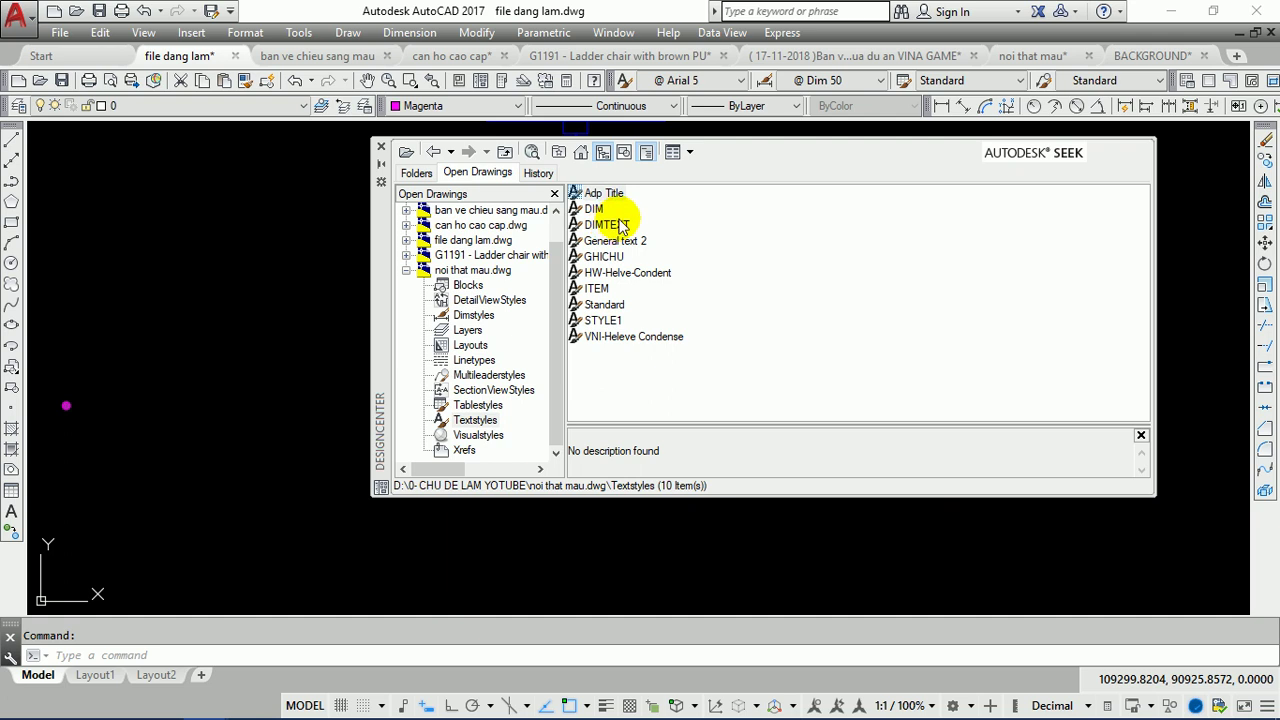
Step: Confirm DIMTEXT is available, add VNI-Heleve Condense, and window-select DIMTEXT through VNI-Heleve Condense
click(680, 80)
click(699, 174)
click(743, 271)
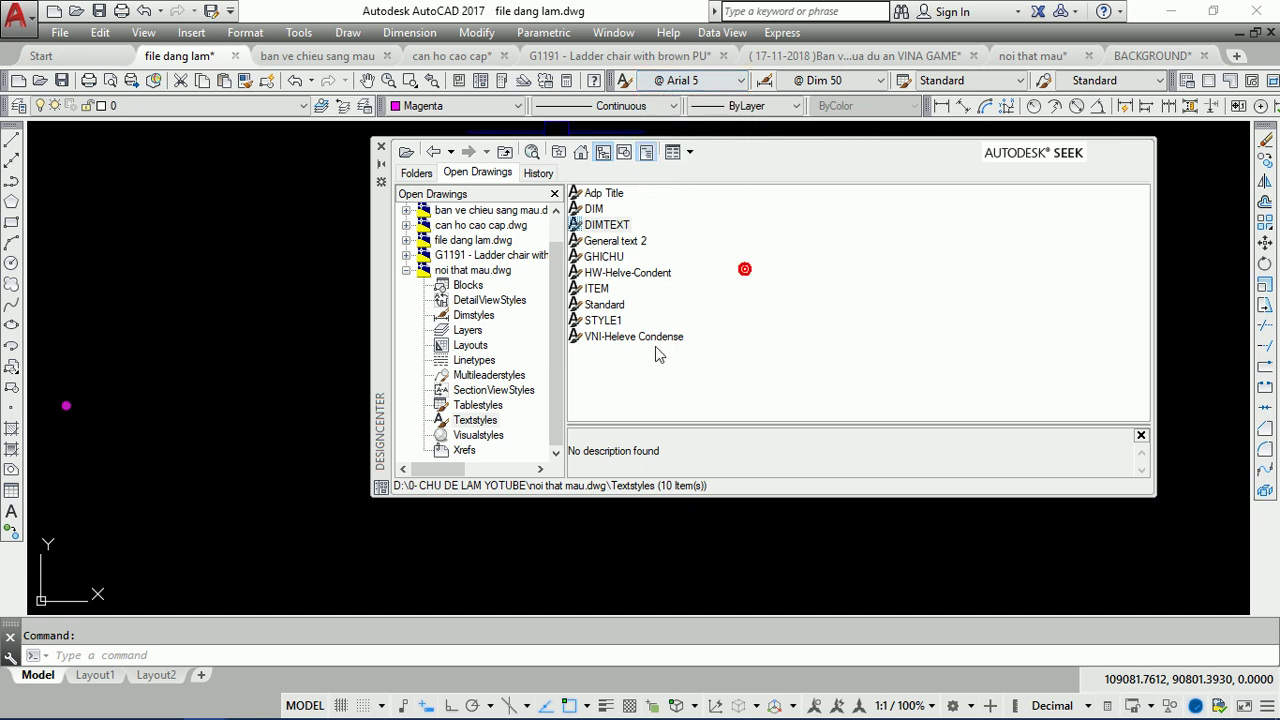
click(636, 338)
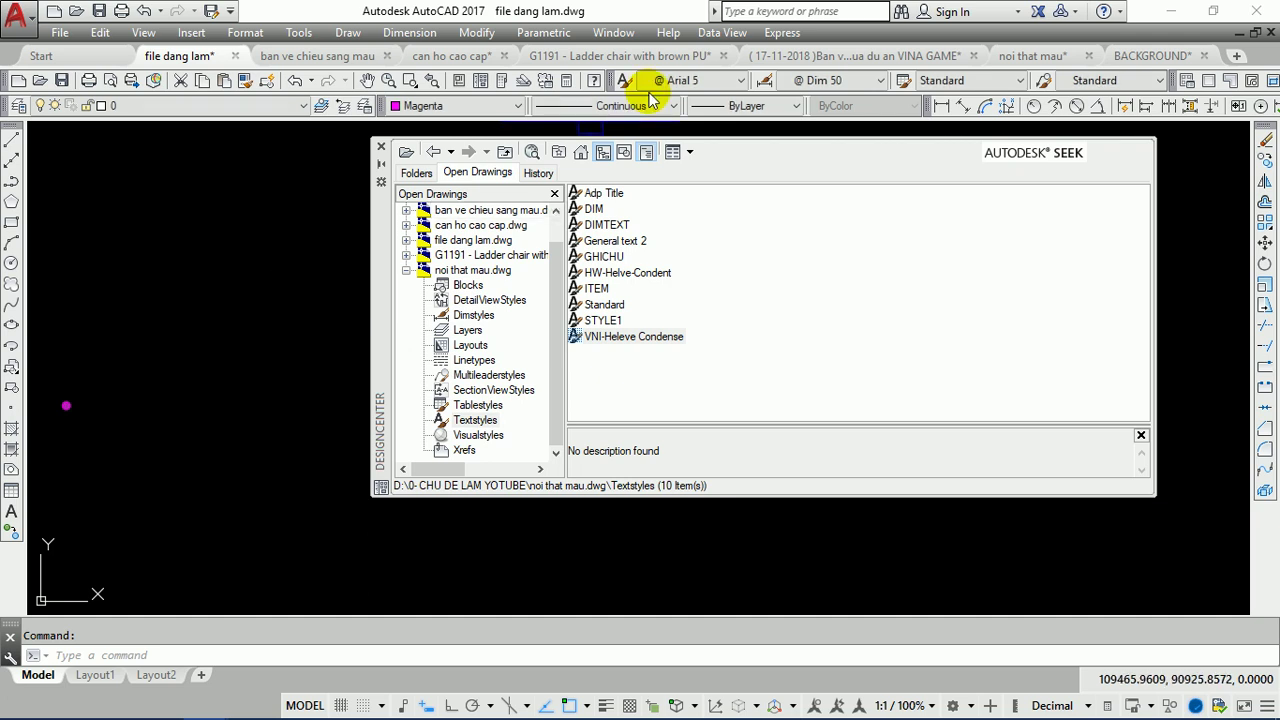
click(690, 80)
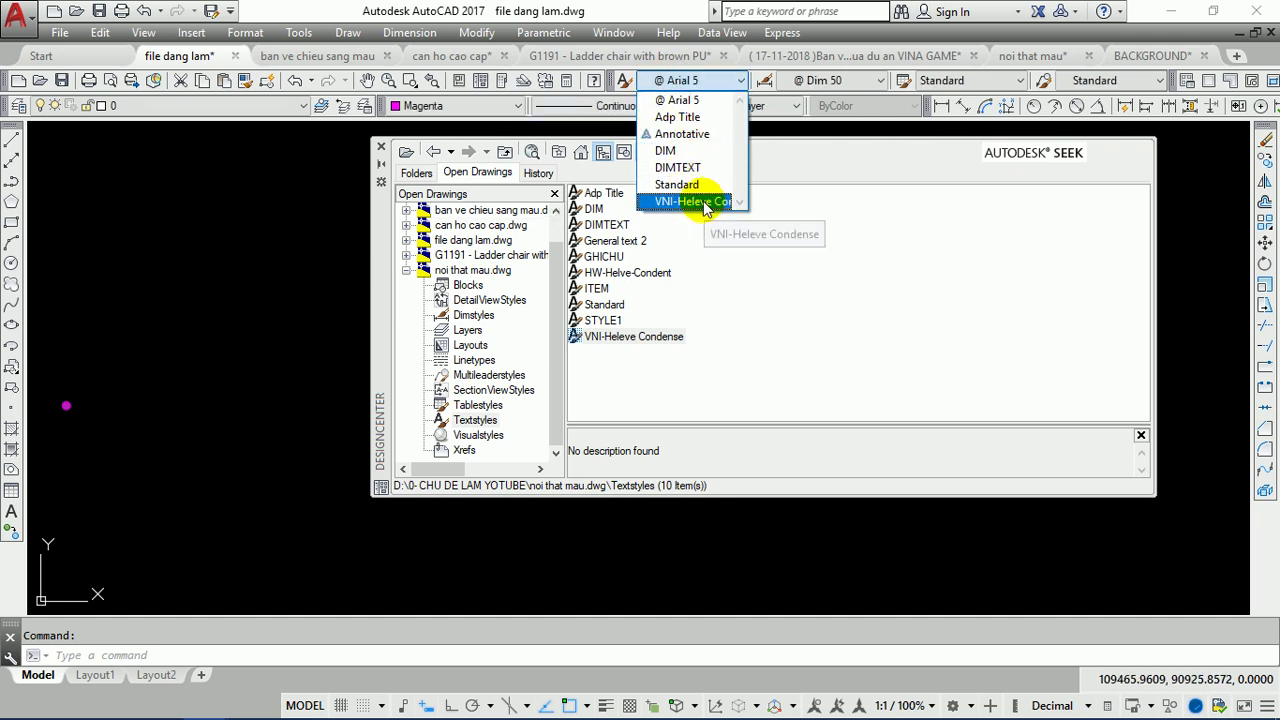
click(848, 297)
mouse_move(725, 370)
mouse_down()
mouse_move(575, 222)
mouse_move(572, 180)
mouse_up()
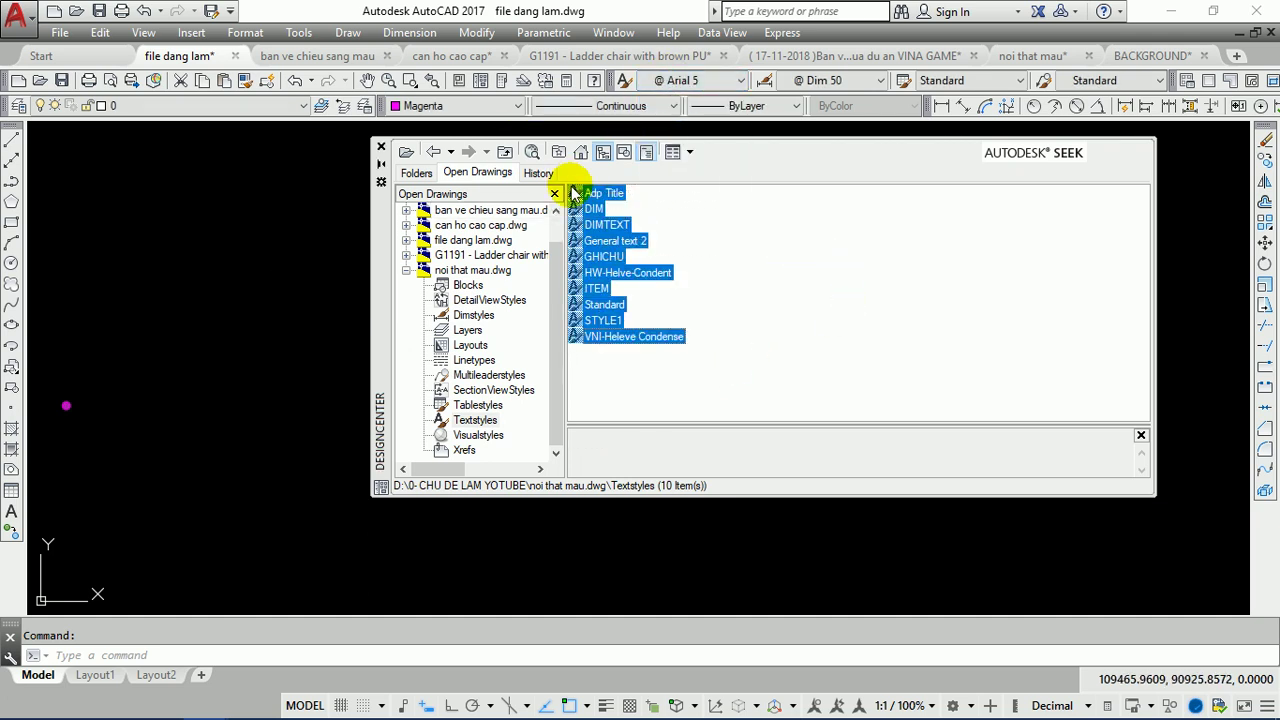
Step: Copy the selected text styles into the drawing and check its text style list
right_click(593, 247)
click(637, 285)
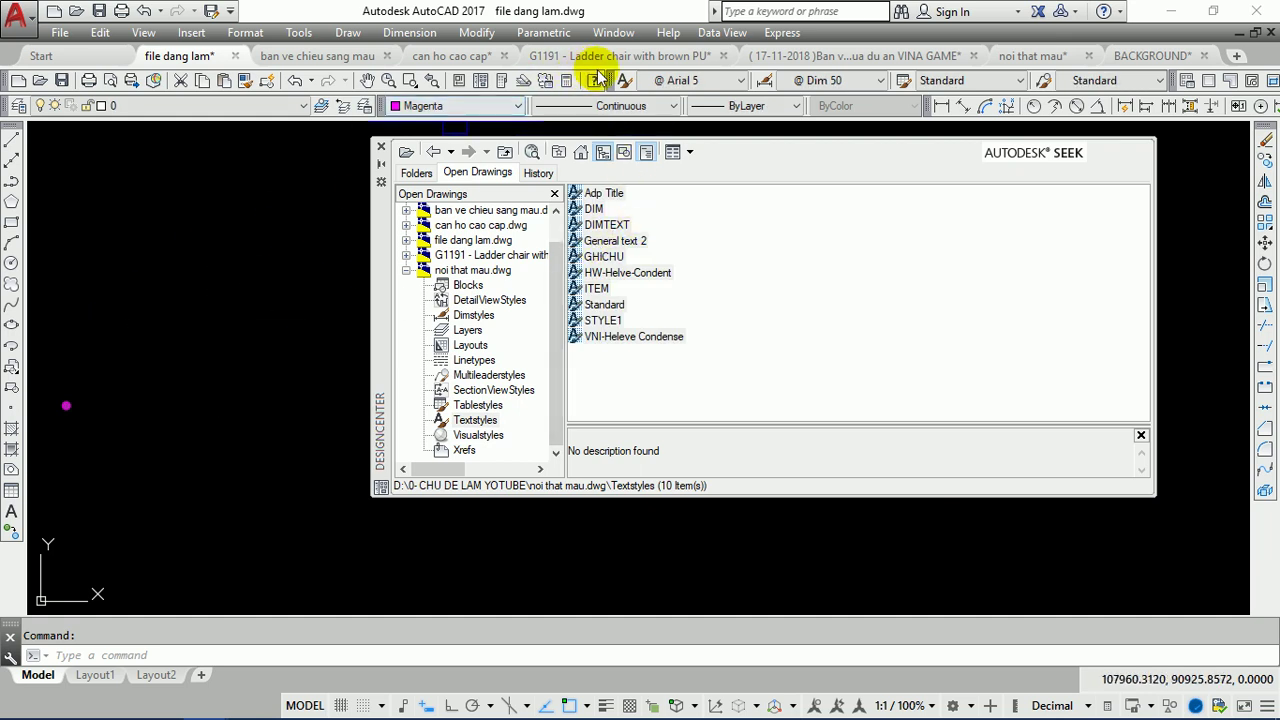
click(680, 80)
click(926, 356)
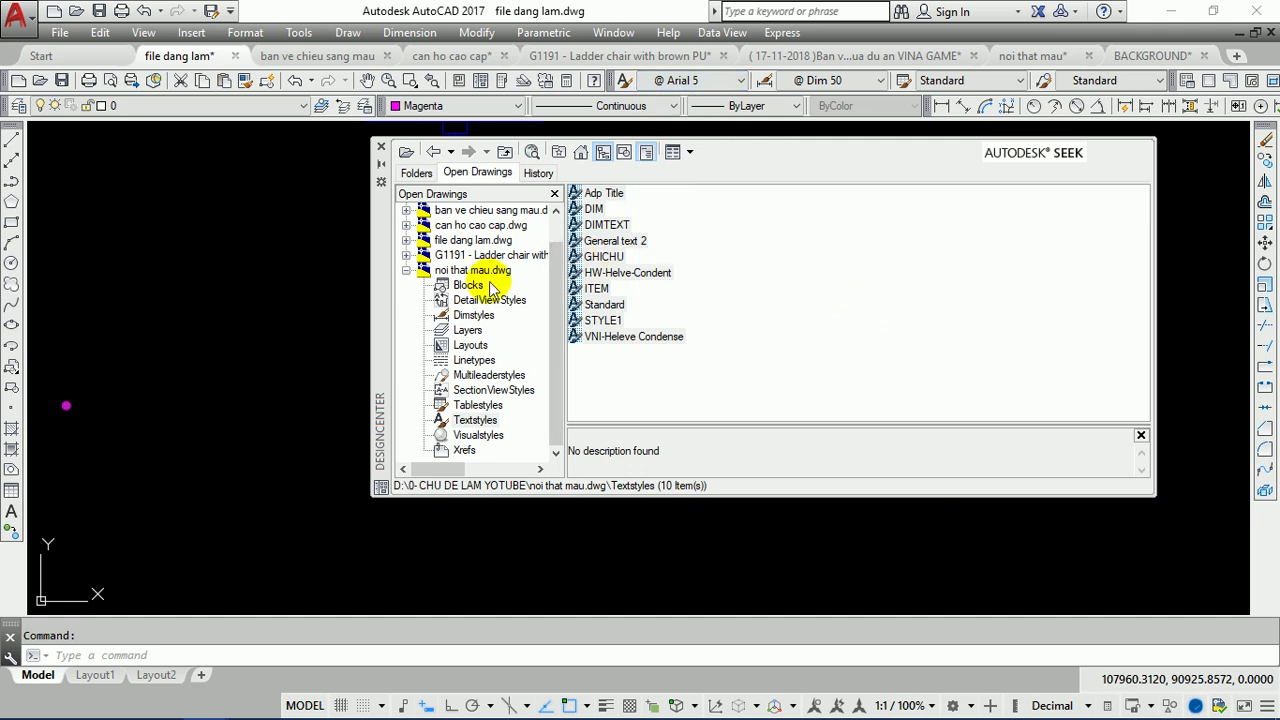
Step: Review noi that mau.dwg's layers, linetypes and text styles, then close DesignCenter
click(470, 330)
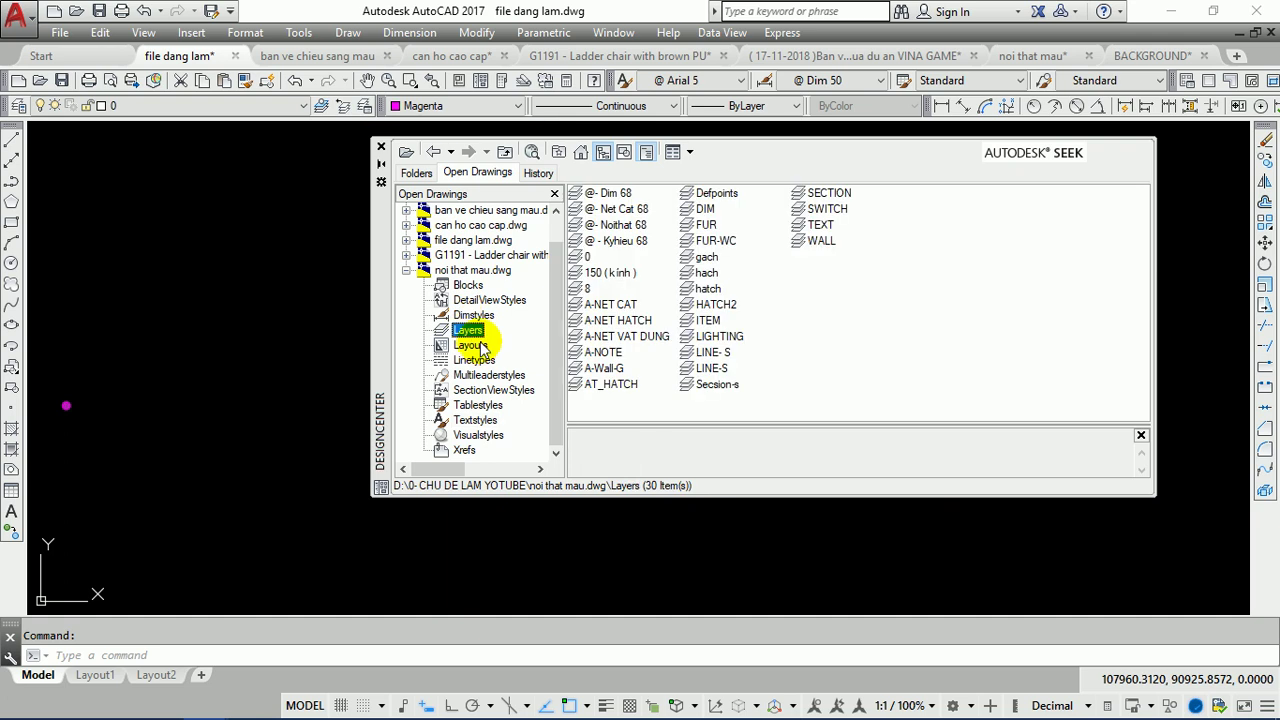
click(475, 361)
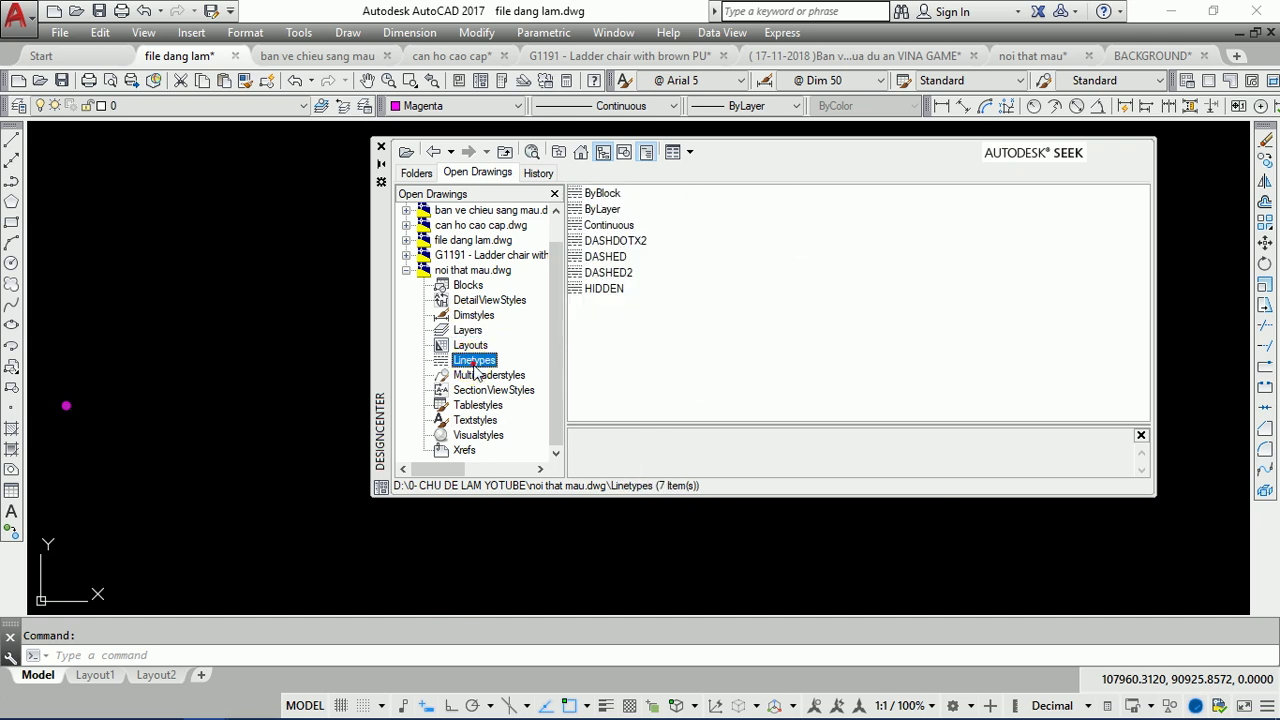
click(476, 420)
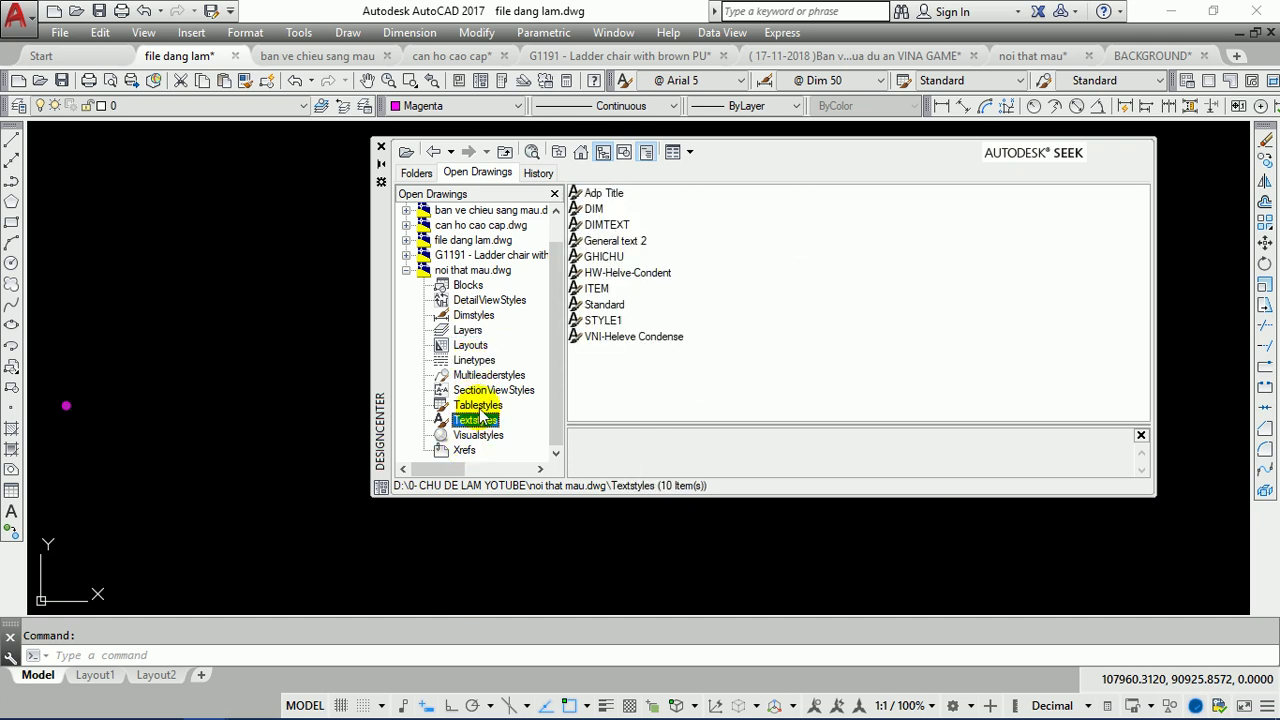
click(474, 360)
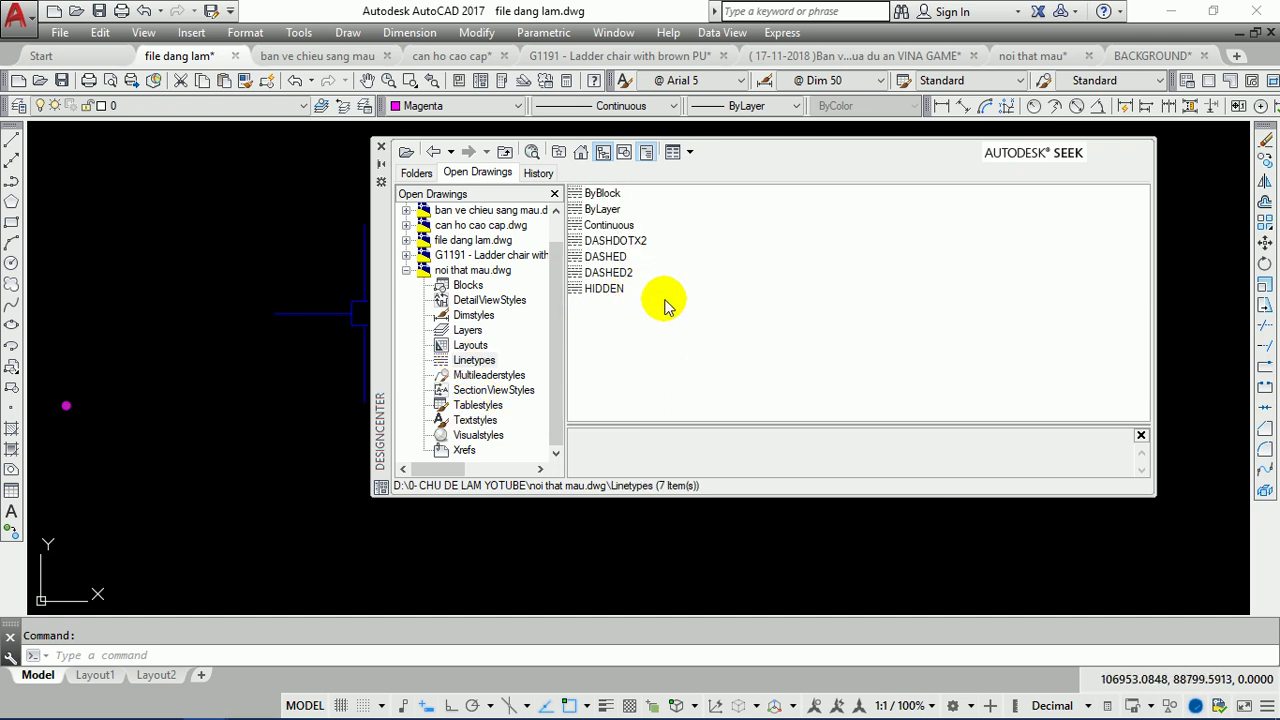
click(382, 151)
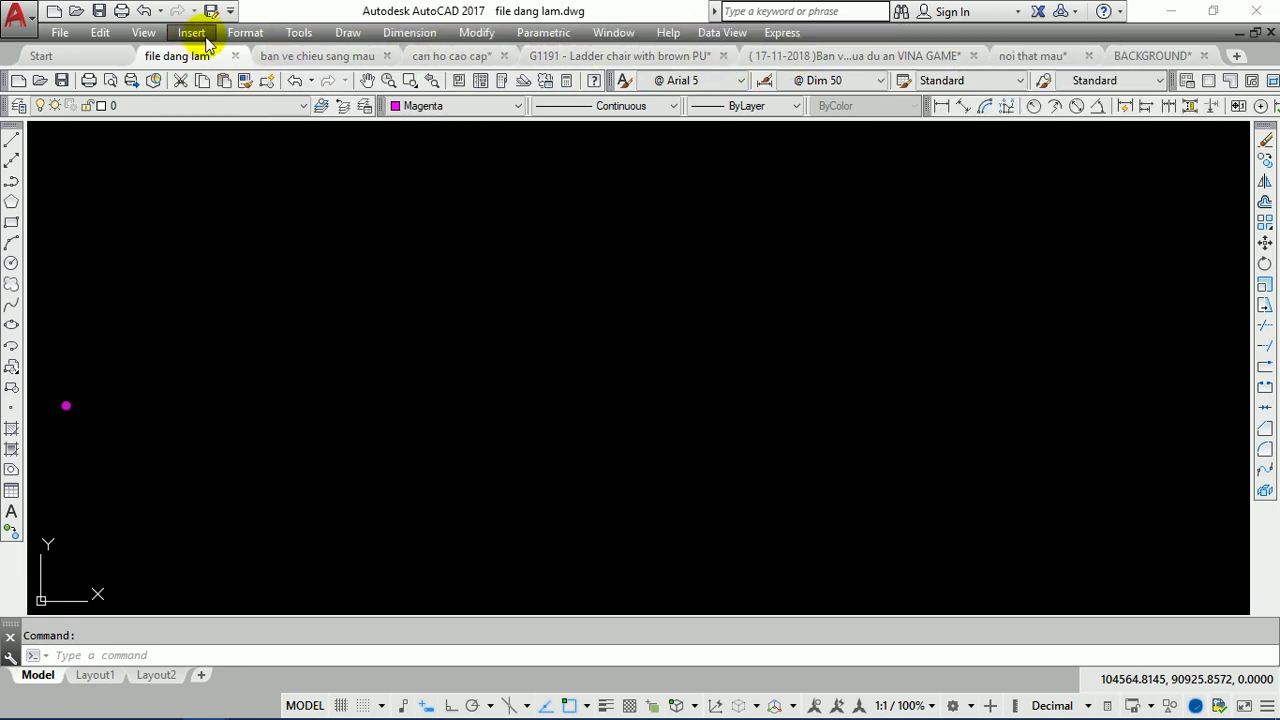
Step: Reopen DesignCenter with Ctrl+2, again showing noi that mau.dwg's seven linetypes
click(295, 35)
mouse_move(326, 42)
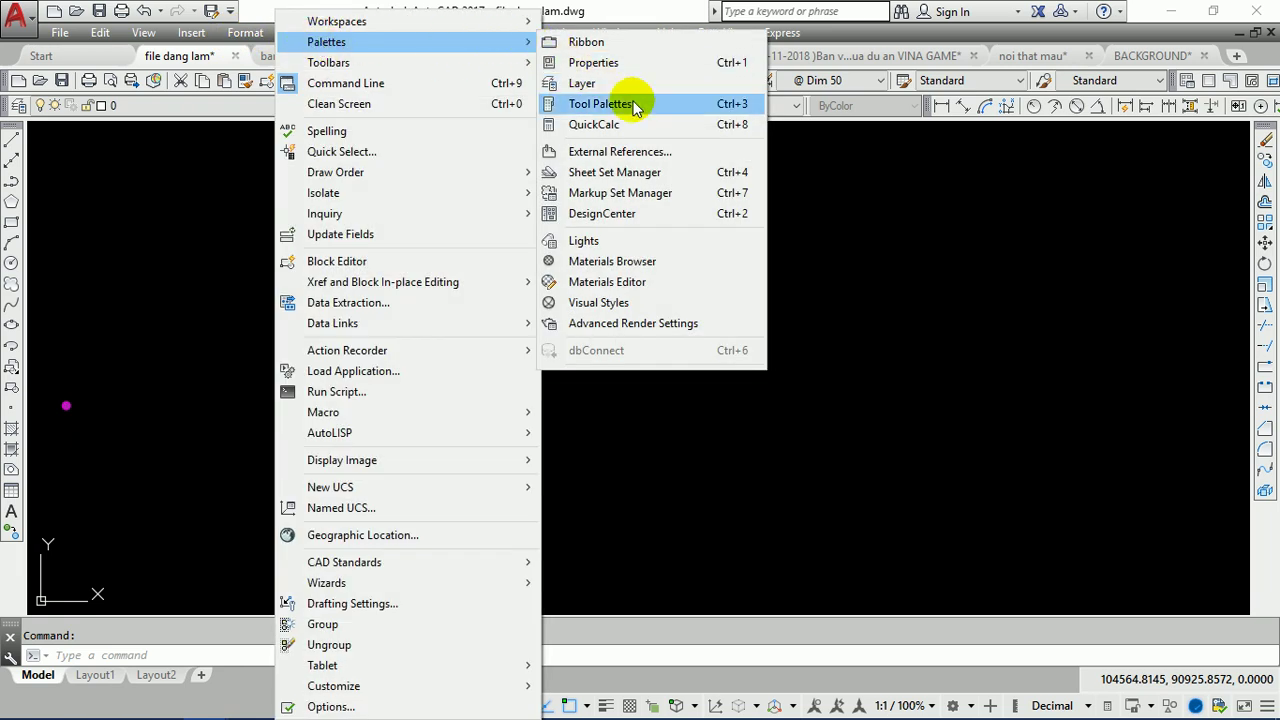
click(1040, 262)
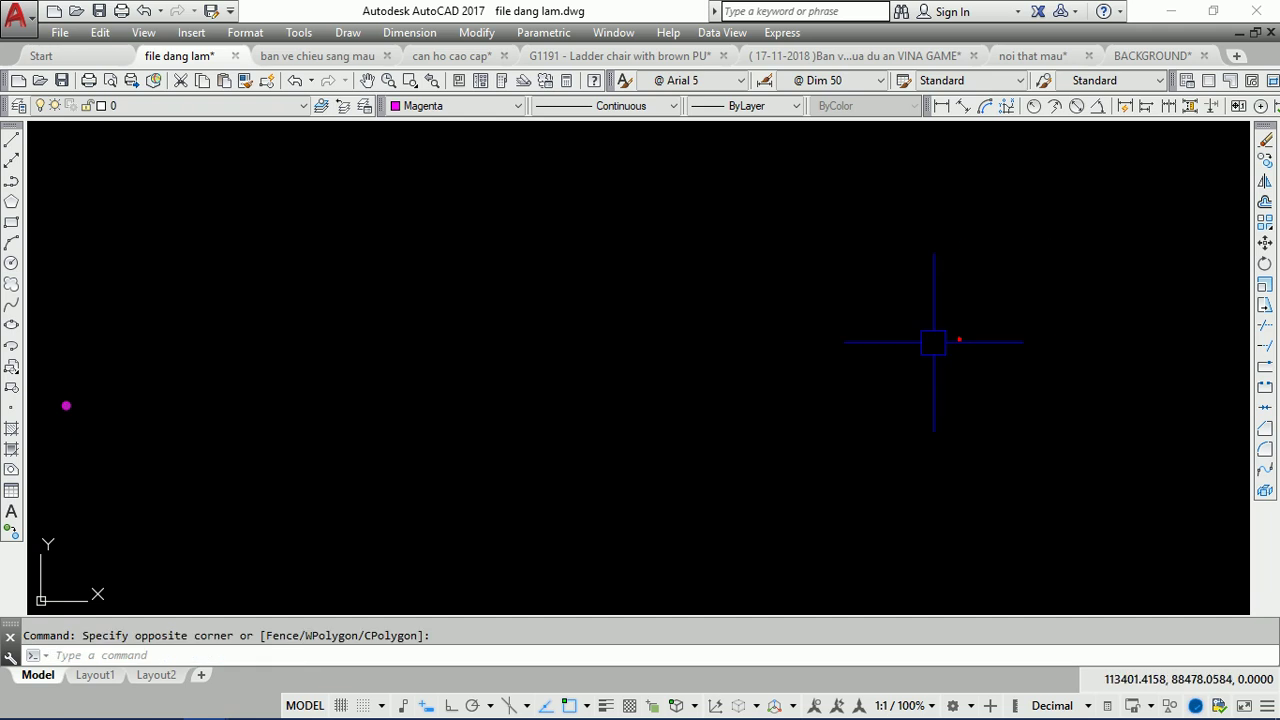
click(231, 11)
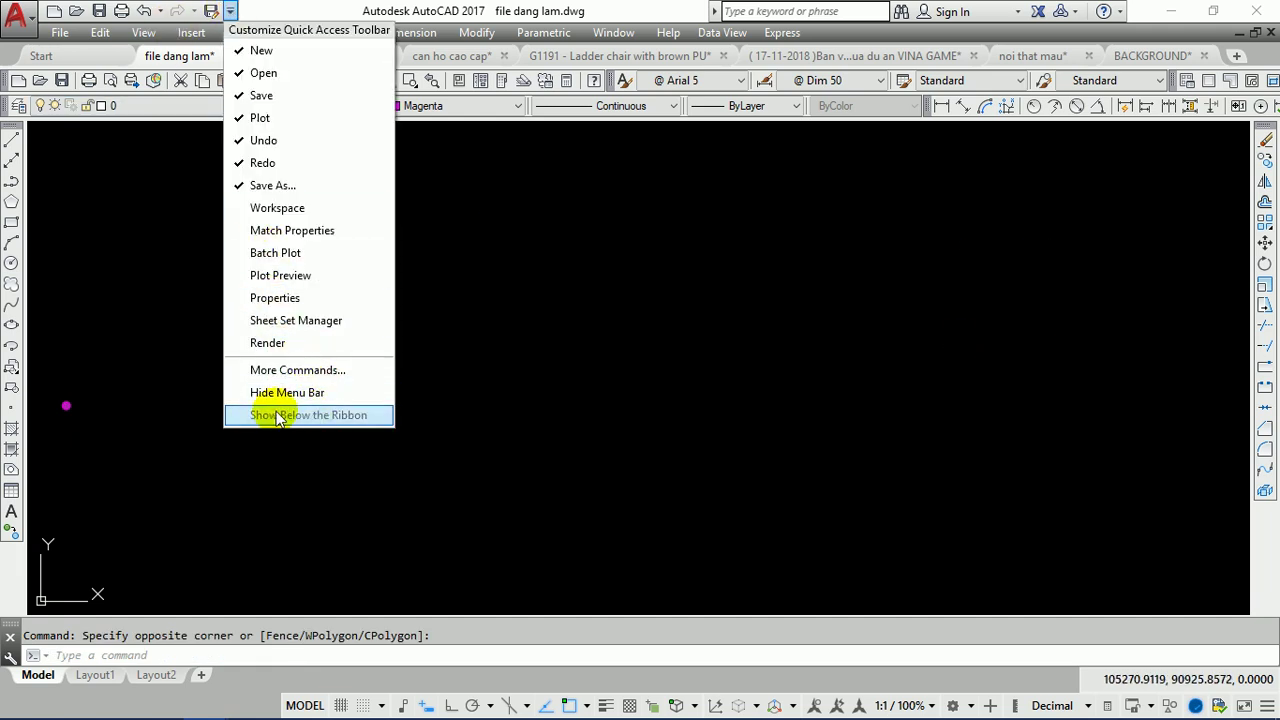
click(593, 265)
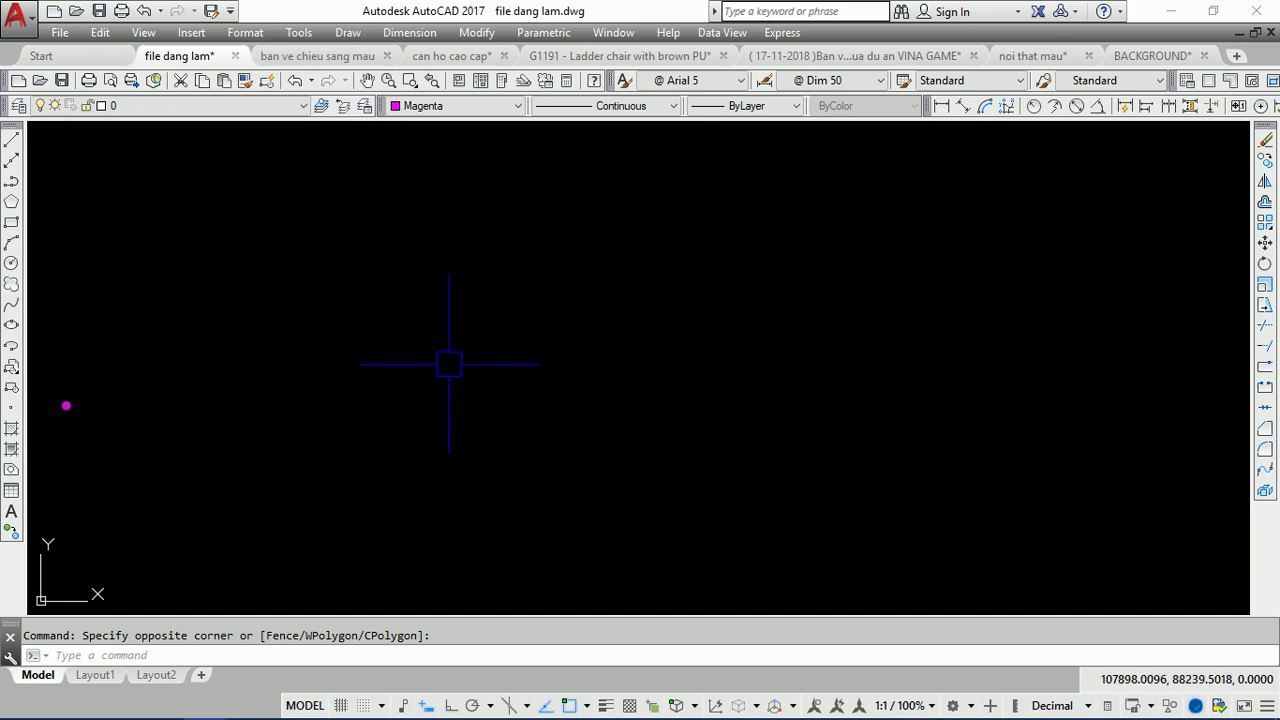
key(ctrl+2)
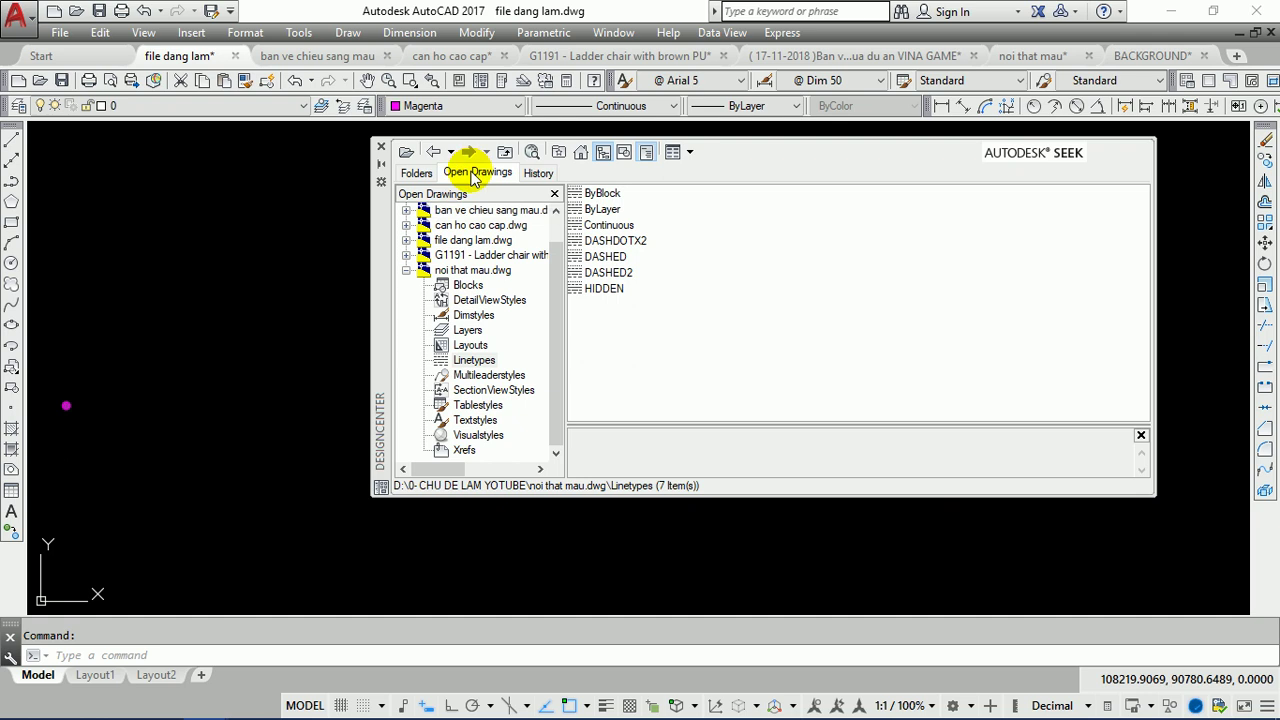
Step: Expand can ho cao cap.dwg, list its blocks, dimstyles, layers, linetypes and text styles, then close DesignCenter
click(416, 172)
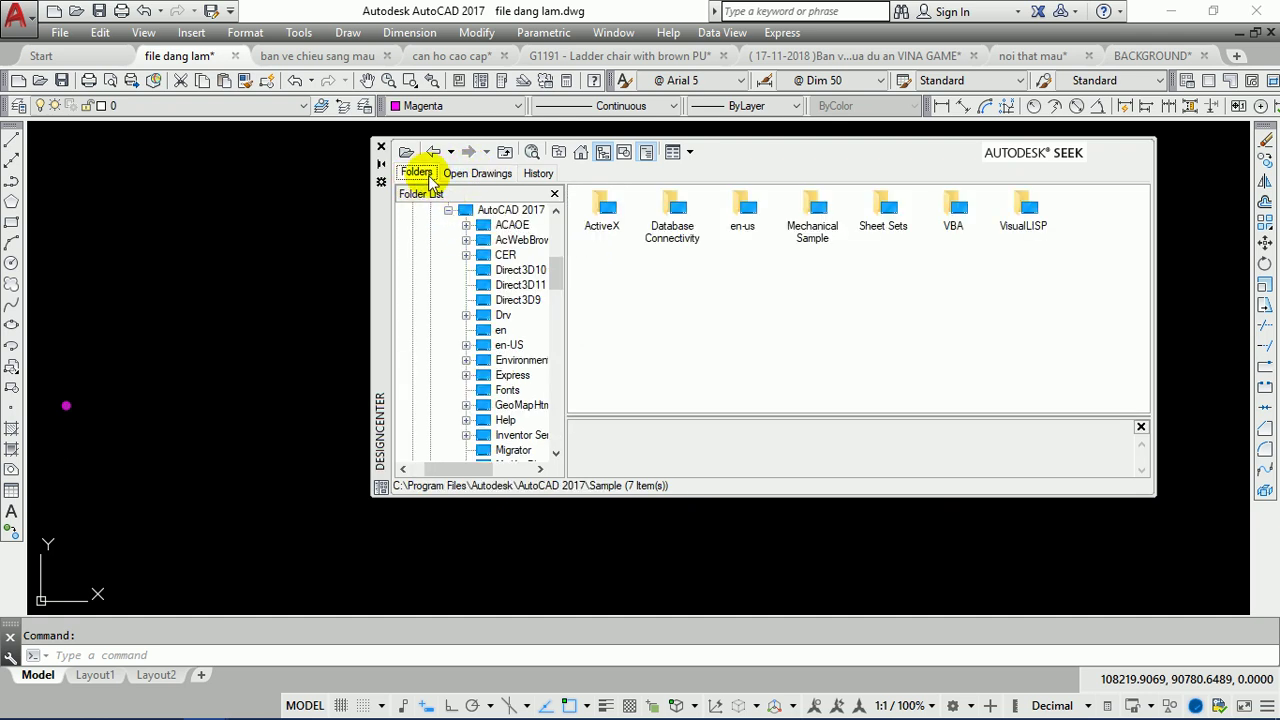
mouse_move(556, 264)
mouse_down()
mouse_move(572, 410)
mouse_move(570, 222)
mouse_up()
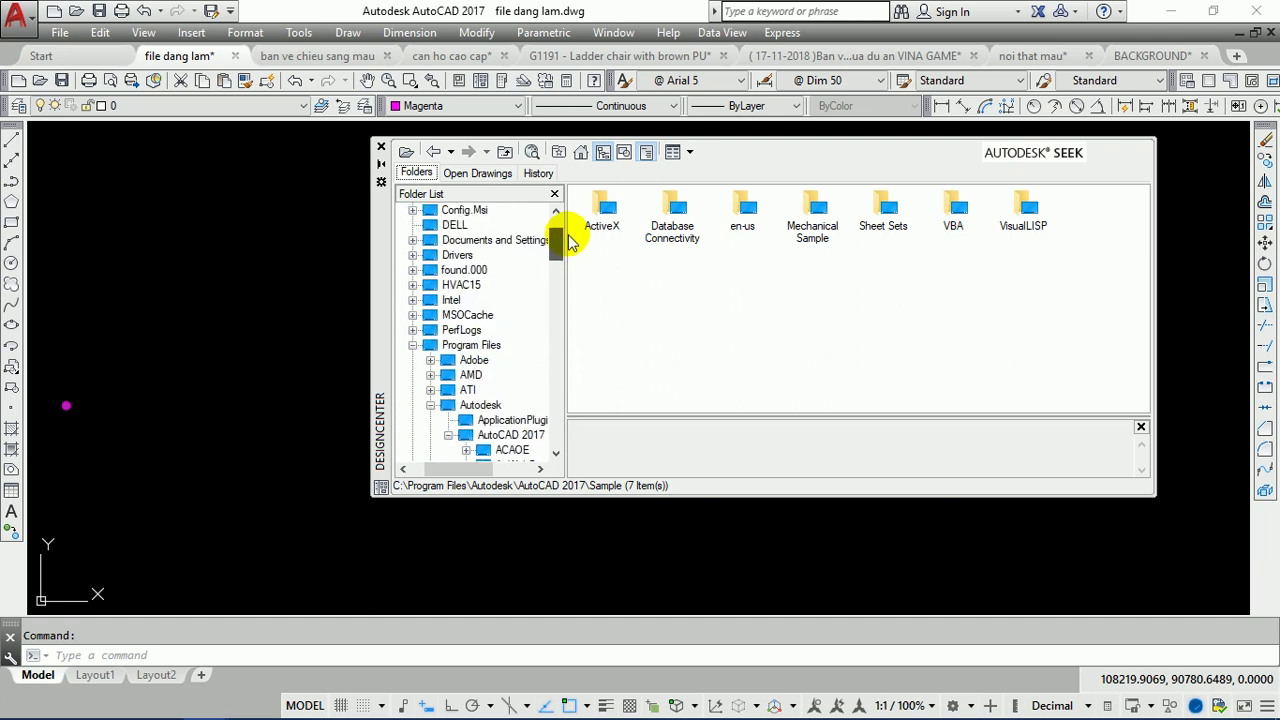
click(478, 176)
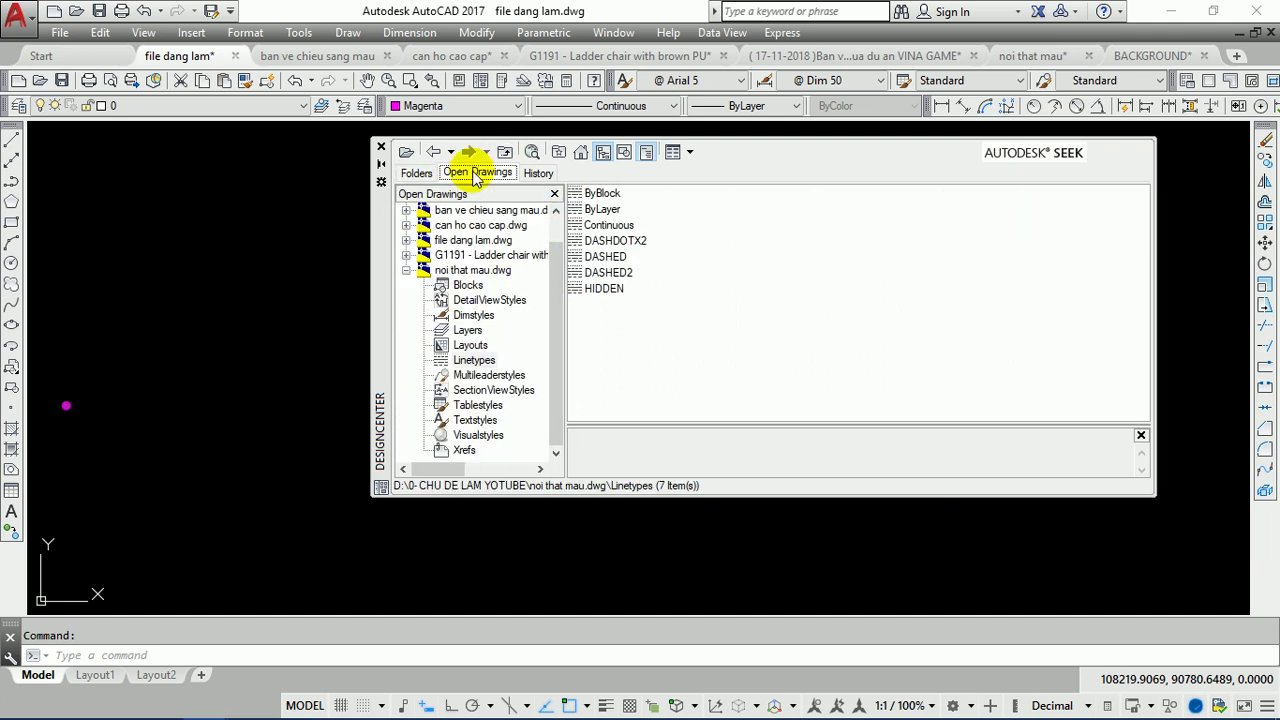
double_click(465, 226)
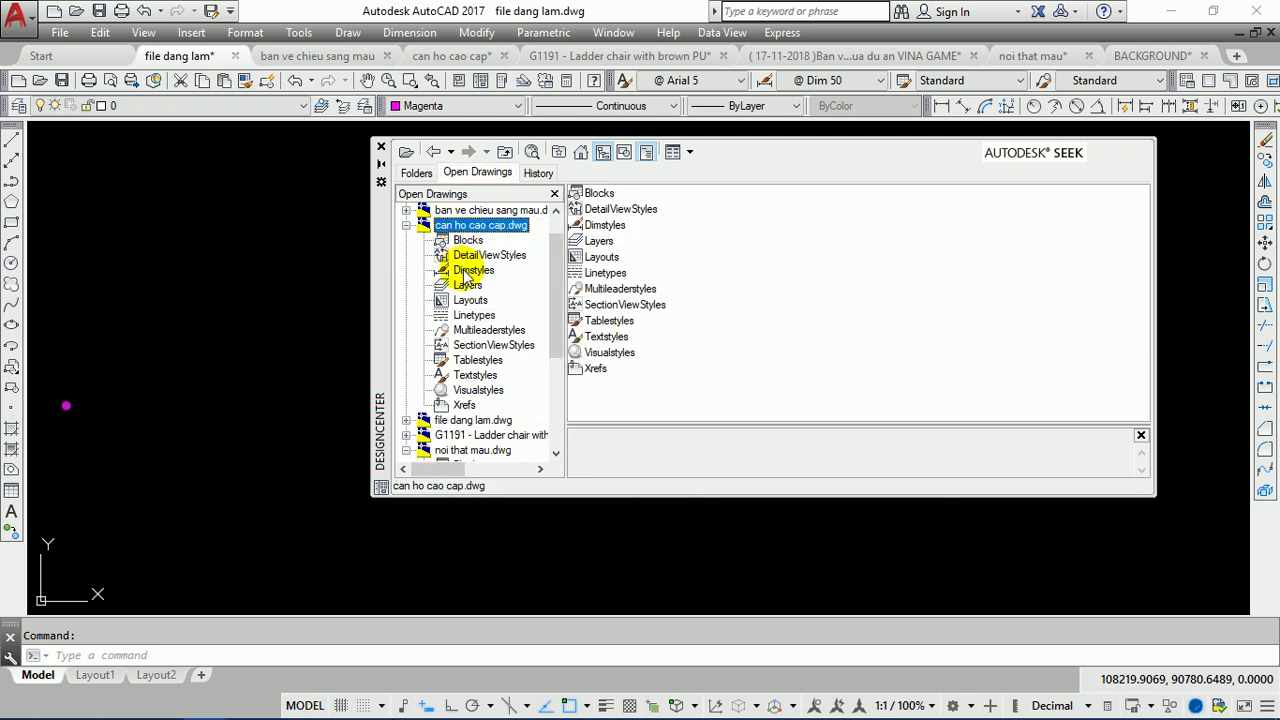
click(467, 240)
click(466, 270)
click(467, 285)
click(472, 315)
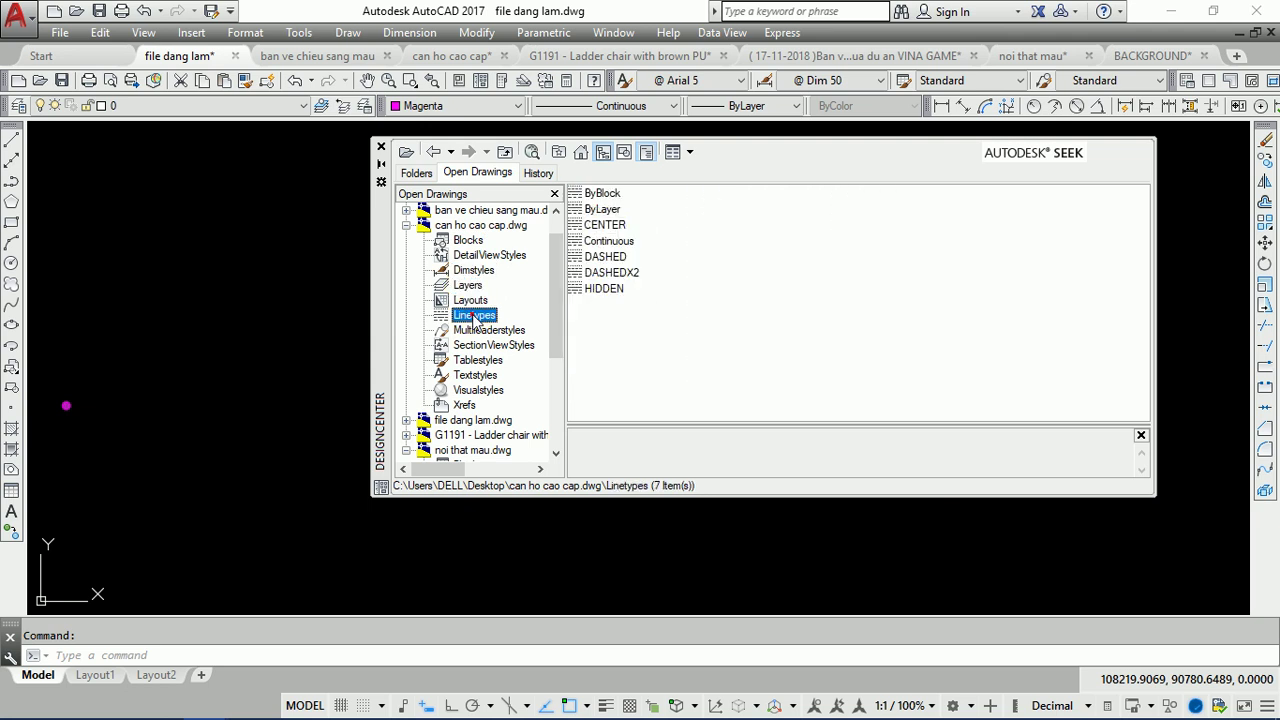
click(478, 372)
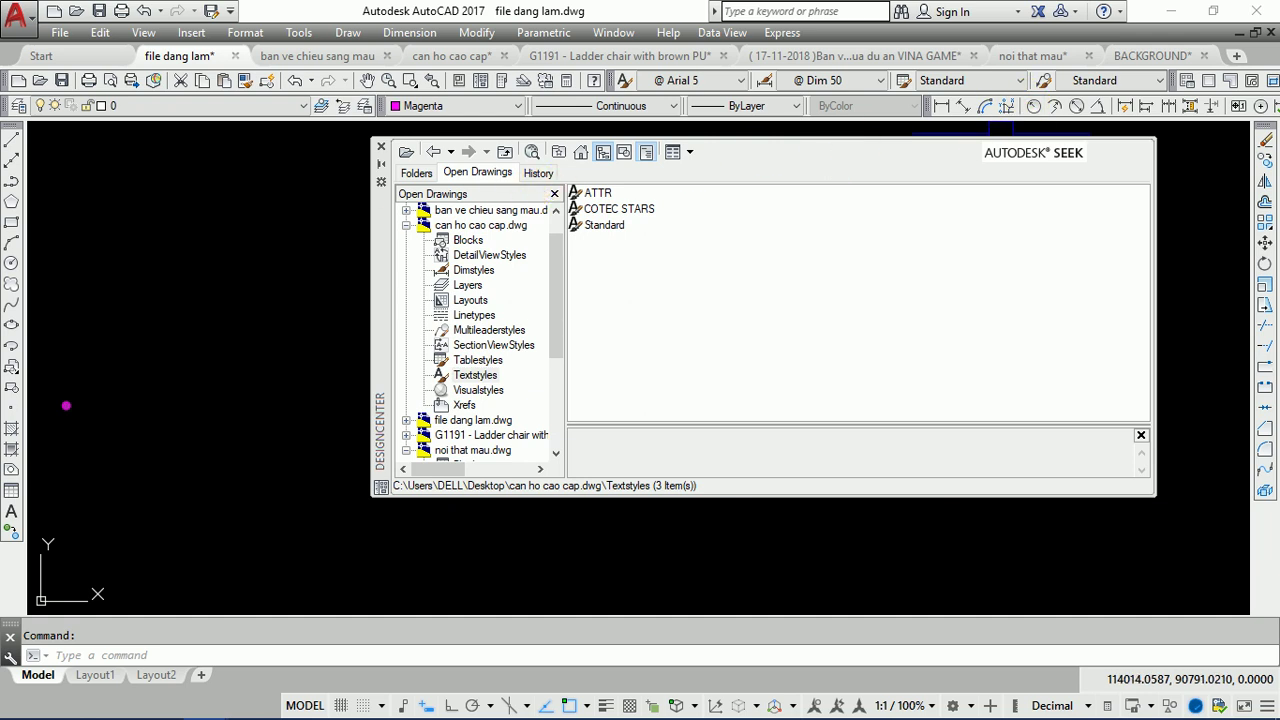
key(Escape)
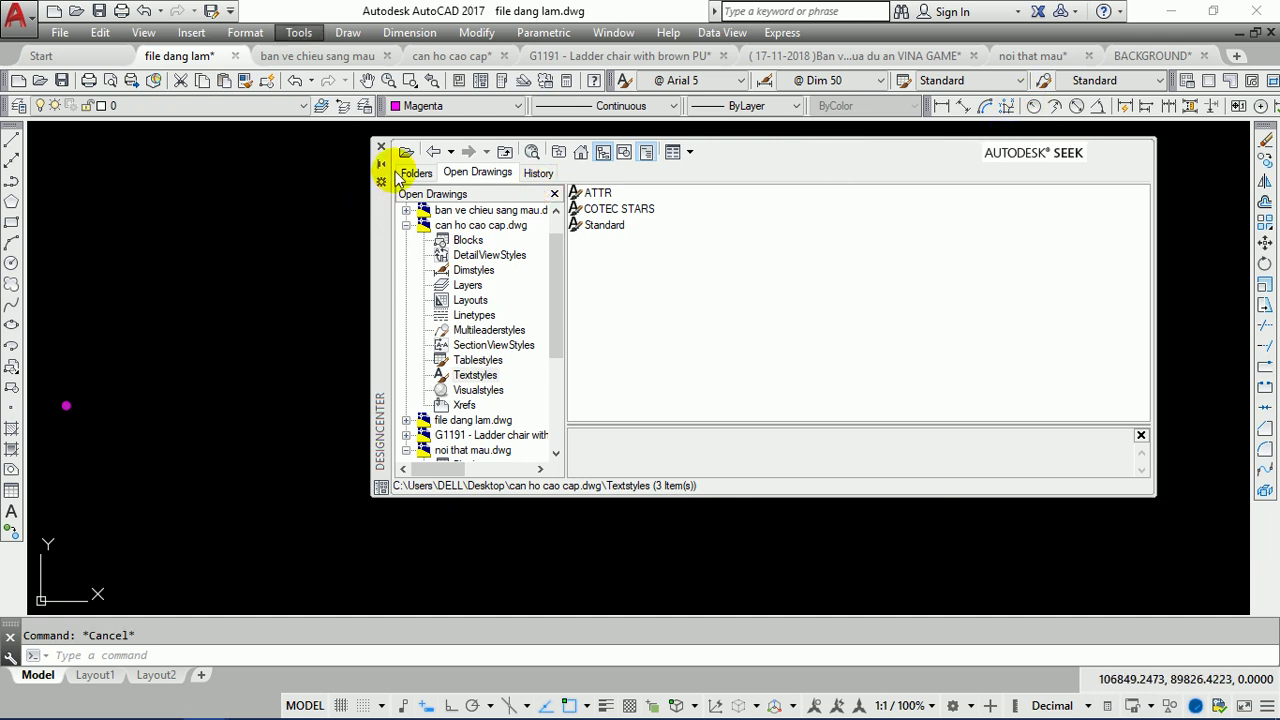
click(381, 147)
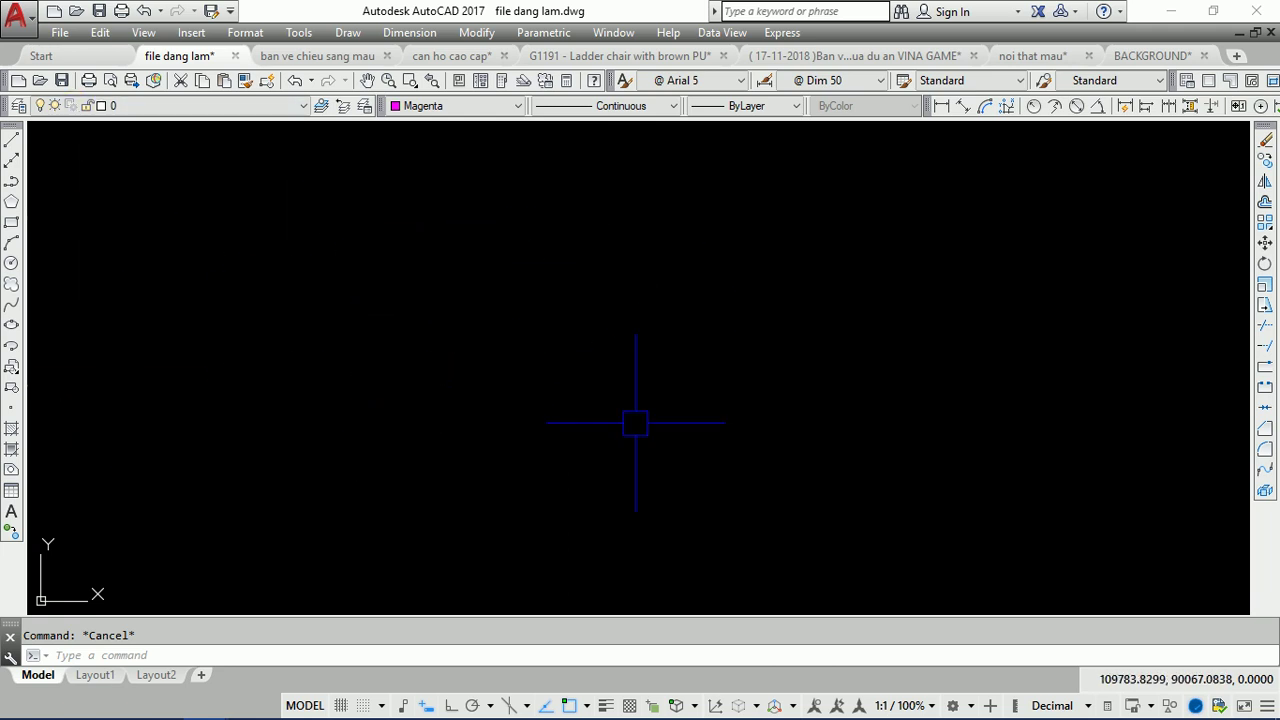
Step: Keep Dim 50 as the current dimension style and save file dang lam.dwg
click(803, 88)
click(597, 303)
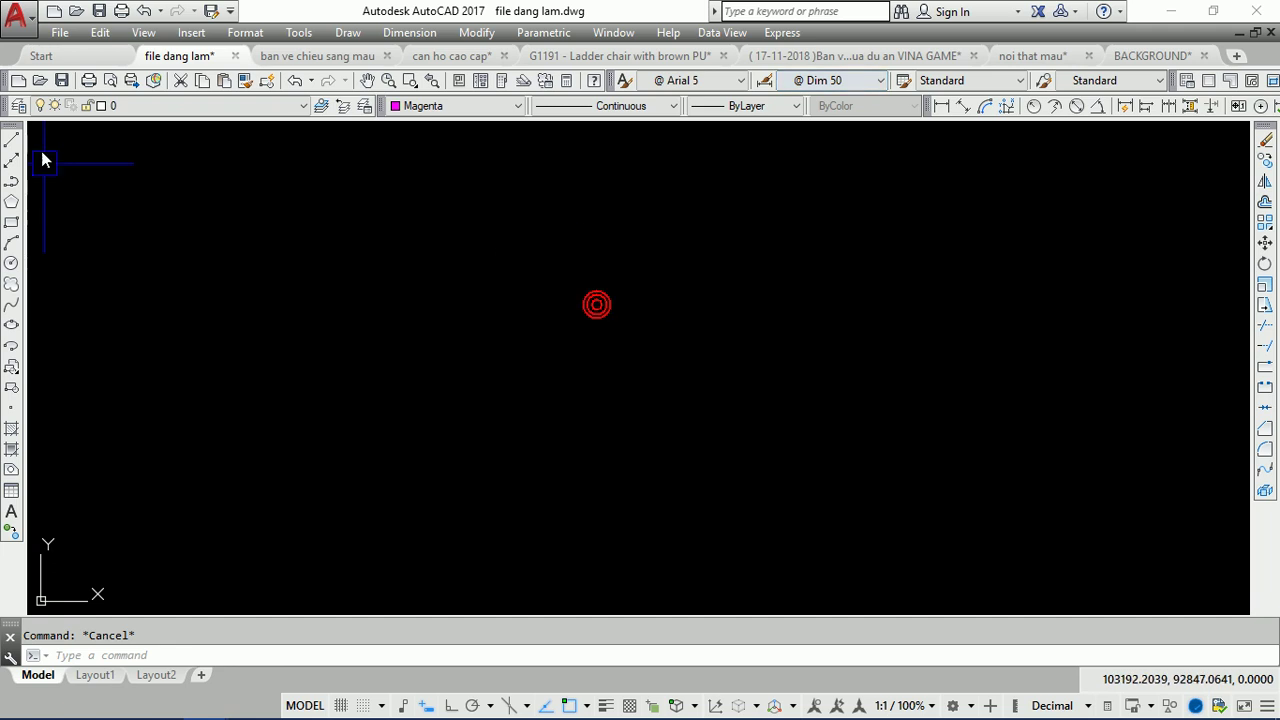
click(99, 11)
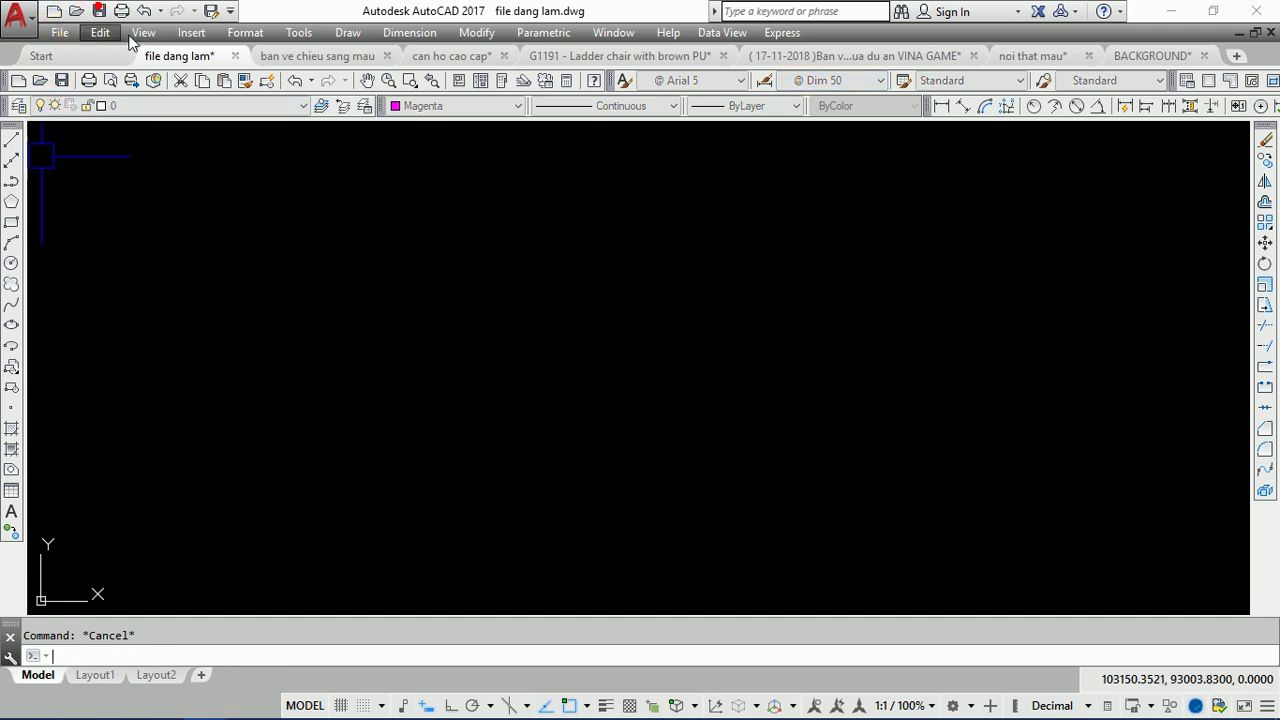
click(100, 12)
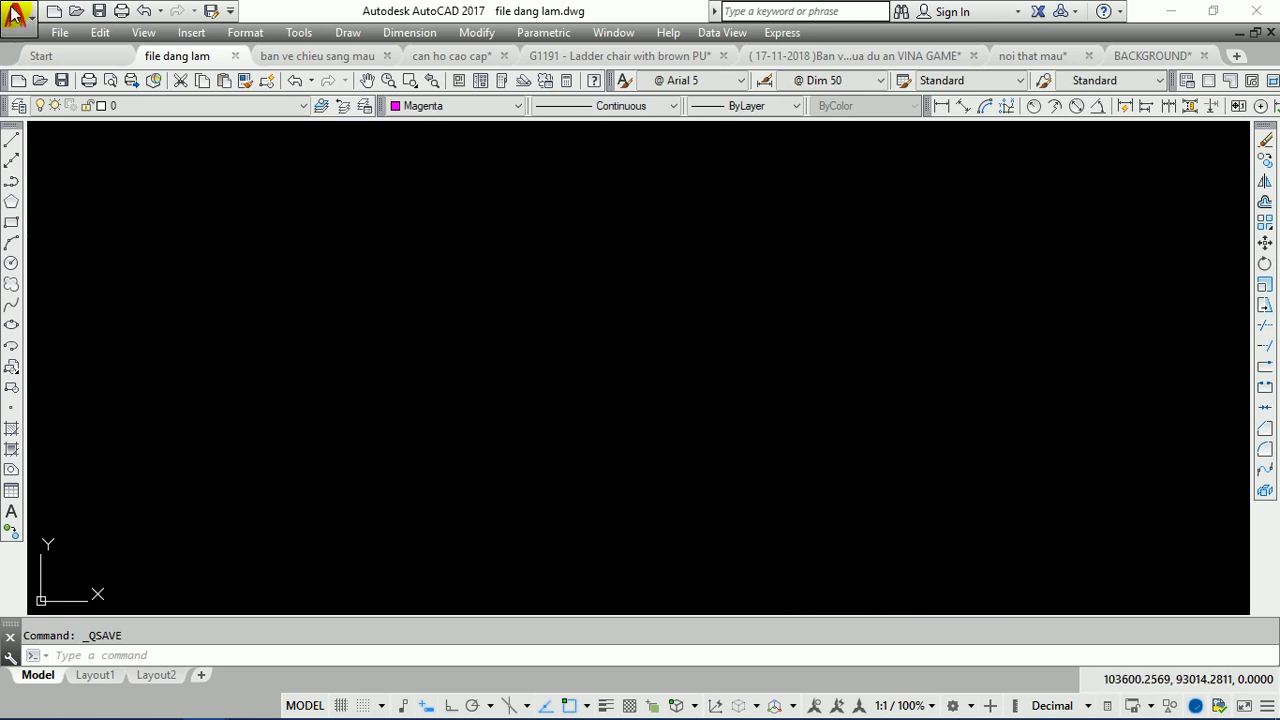
Step: Start a Save As with file type AutoCAD Drawing Template (*.dwt), then cancel it
click(58, 32)
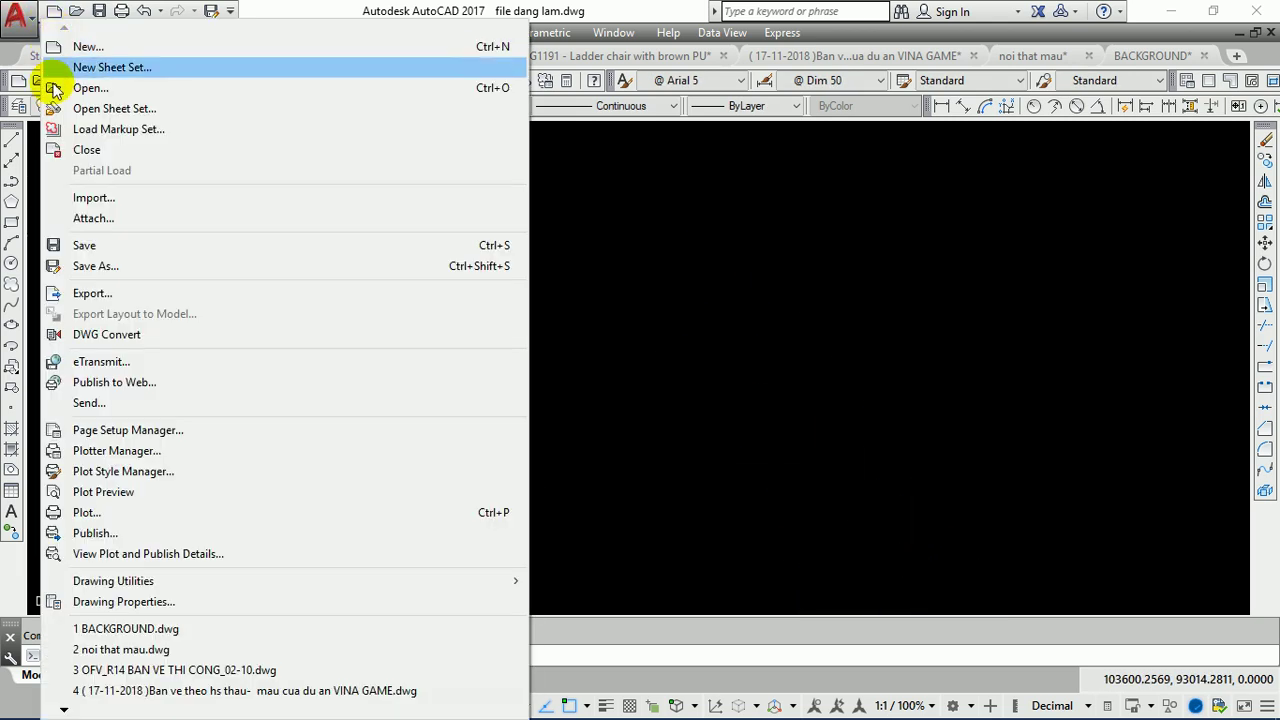
click(115, 267)
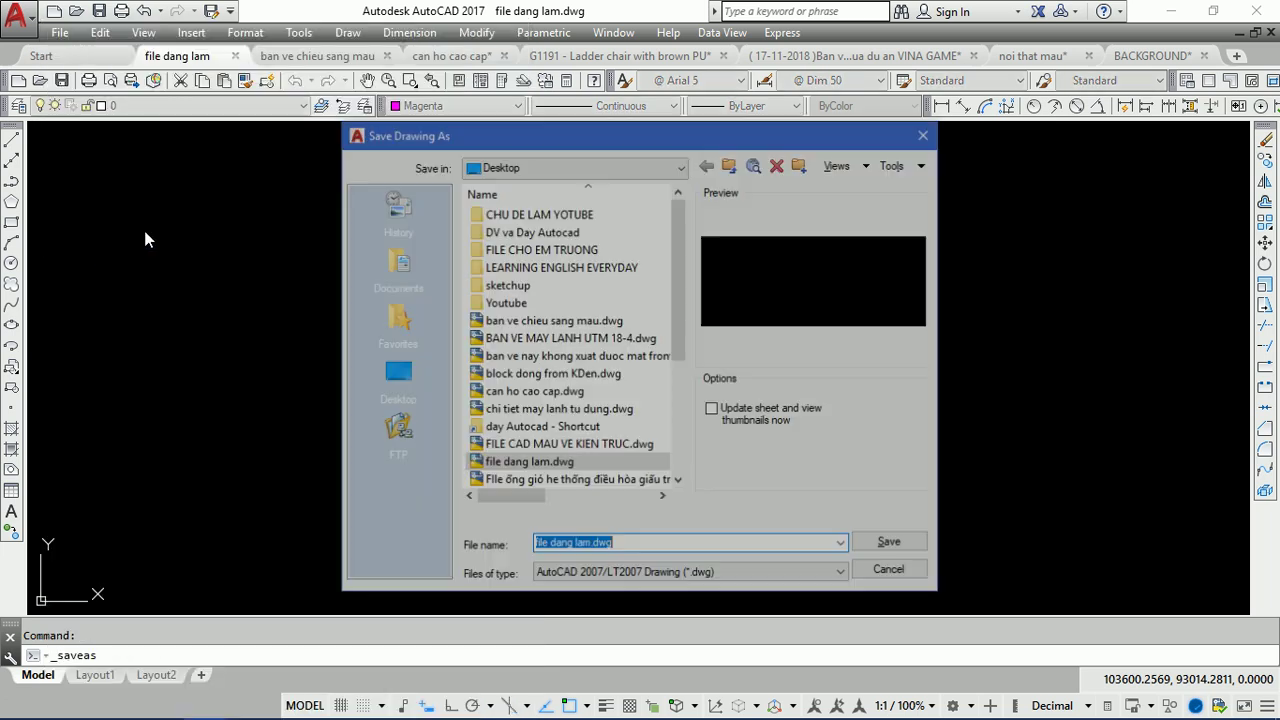
click(648, 575)
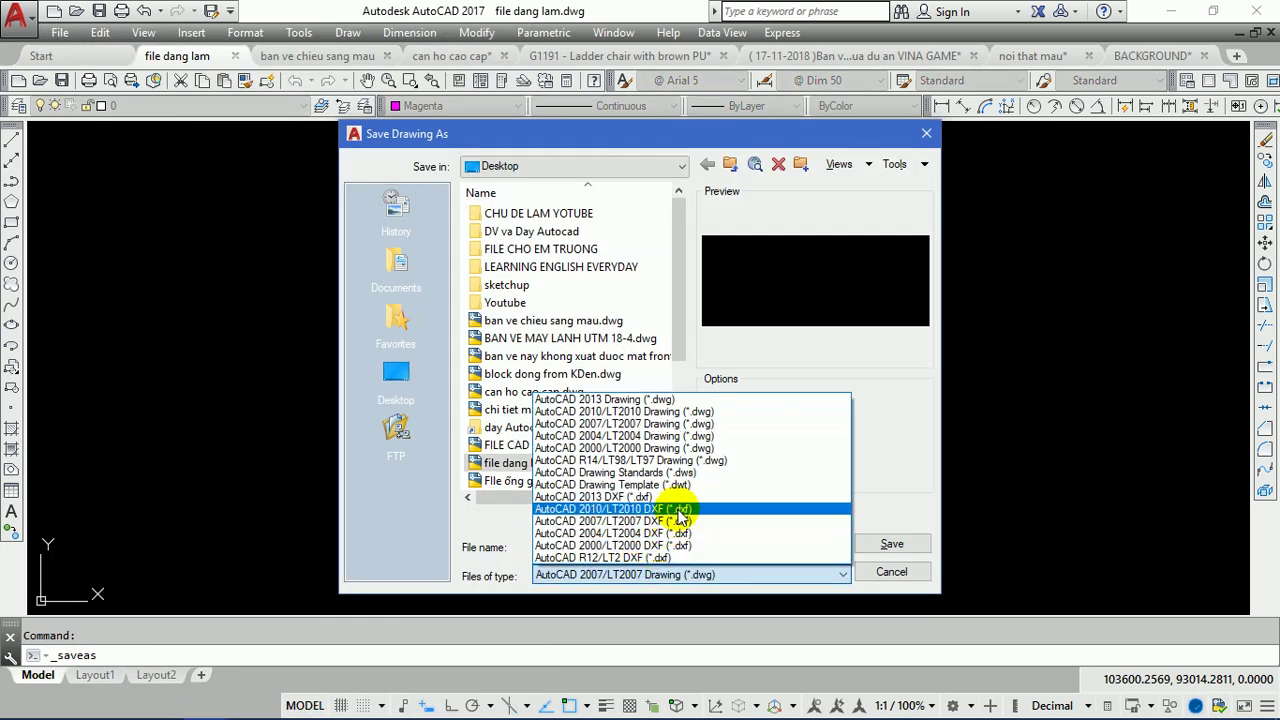
click(700, 485)
key(BackSpace)
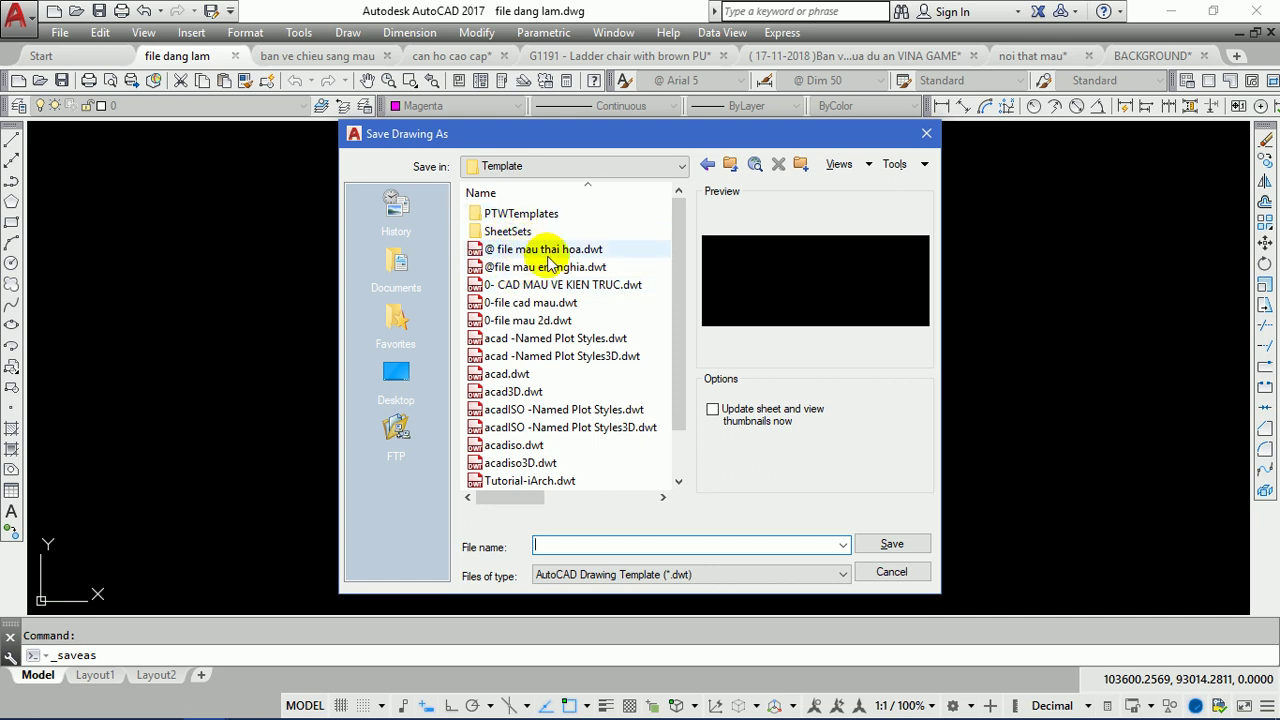
key(Escape)
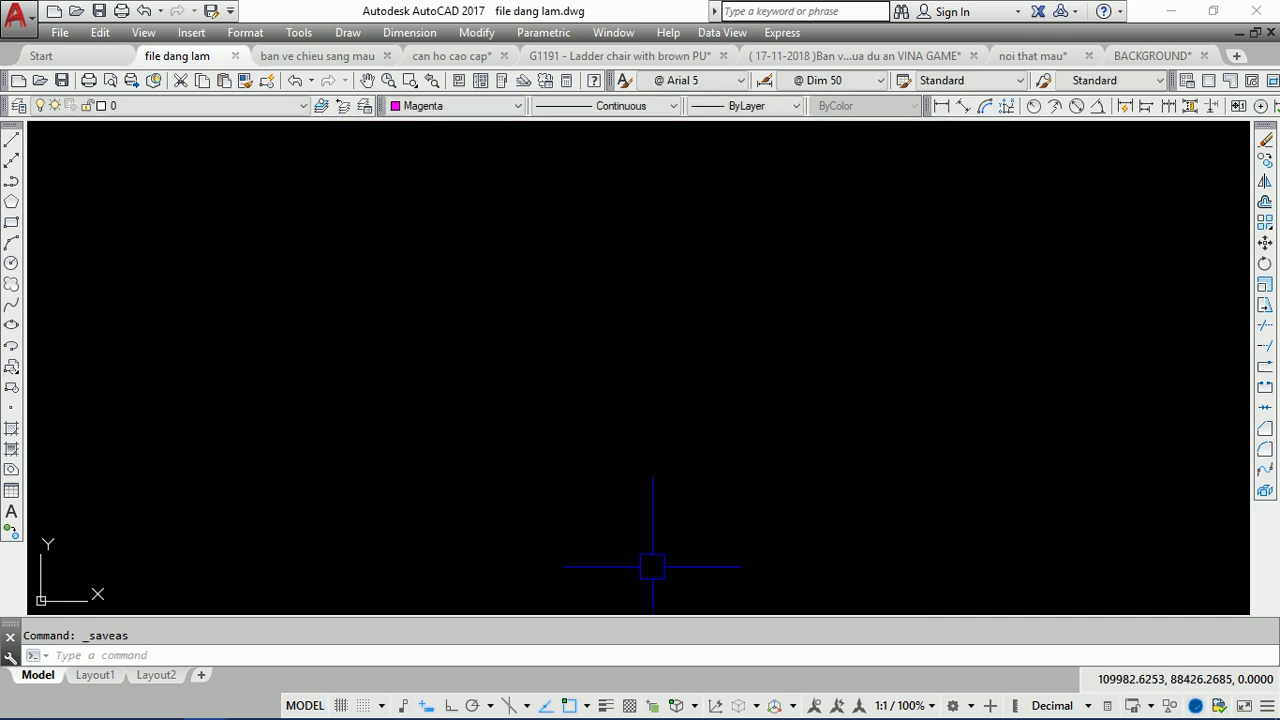
Step: Switch to the BACKGROUND drawing showing the tutorial title slide
click(1143, 55)
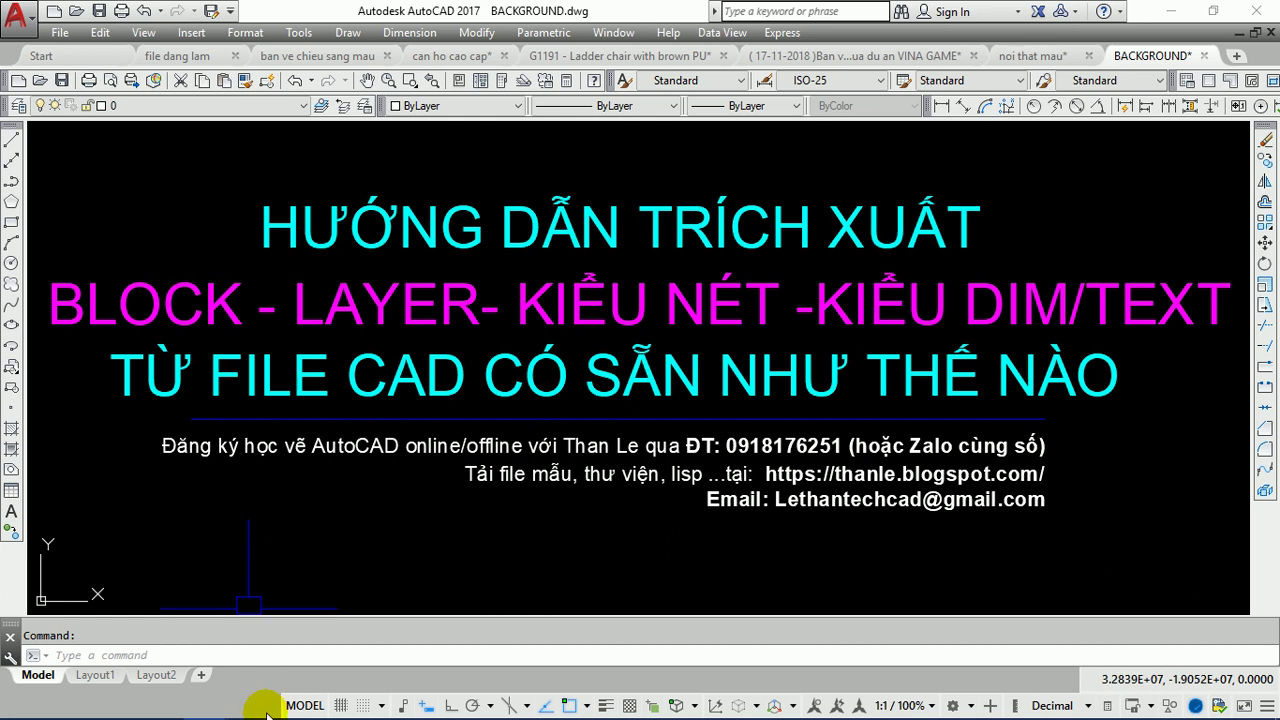
mouse_move(520, 712)
click(488, 703)
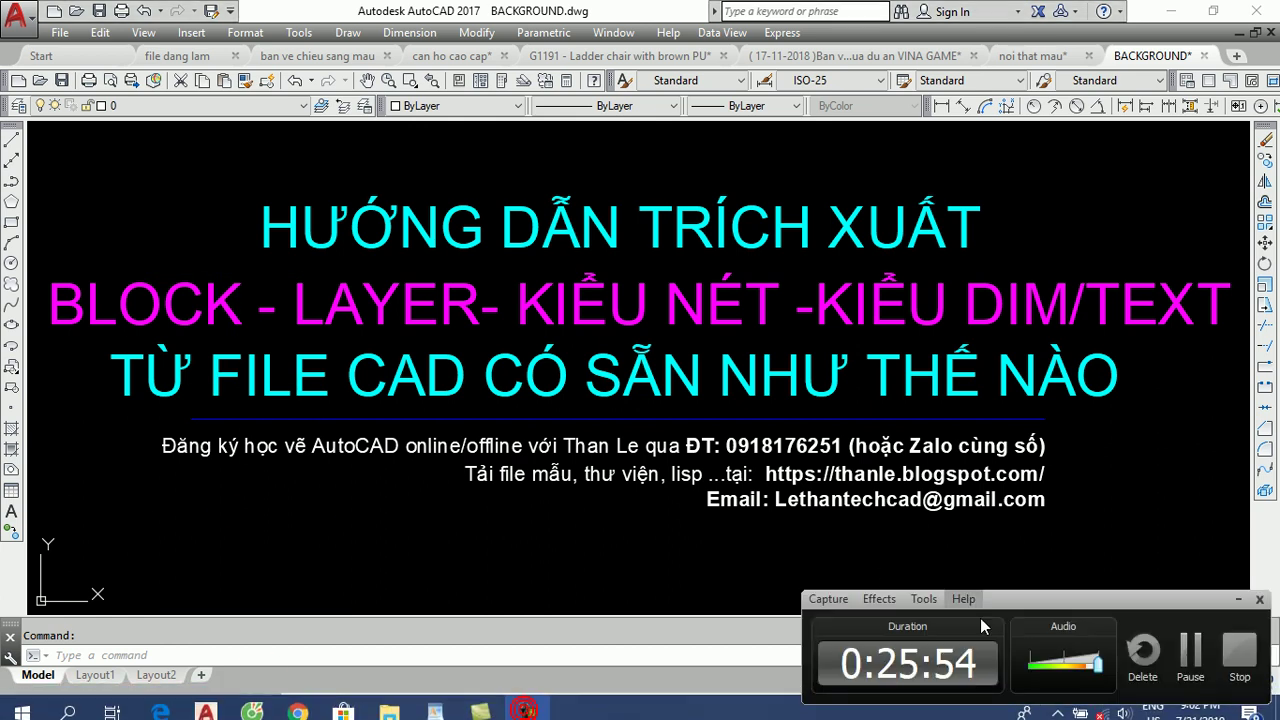